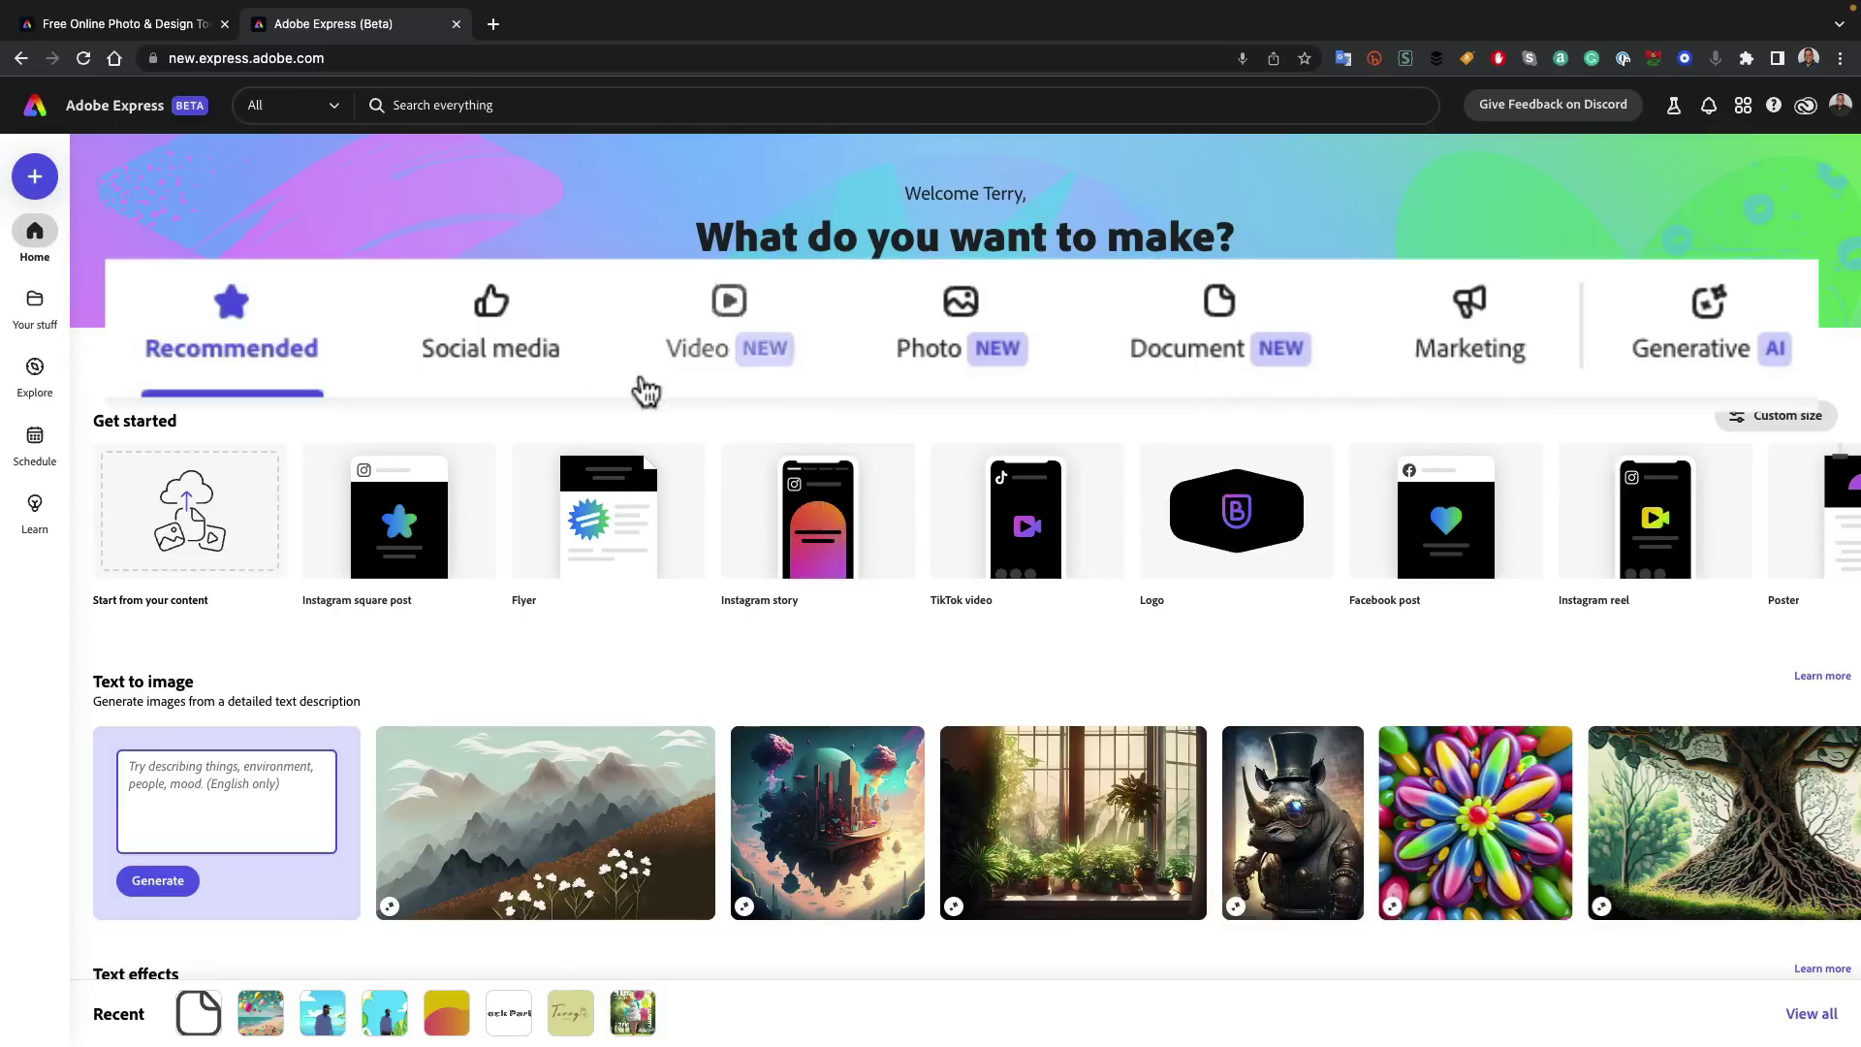
# - Switch the home page to the Social media category to see post formats and templates
pyautogui.click(488, 363)
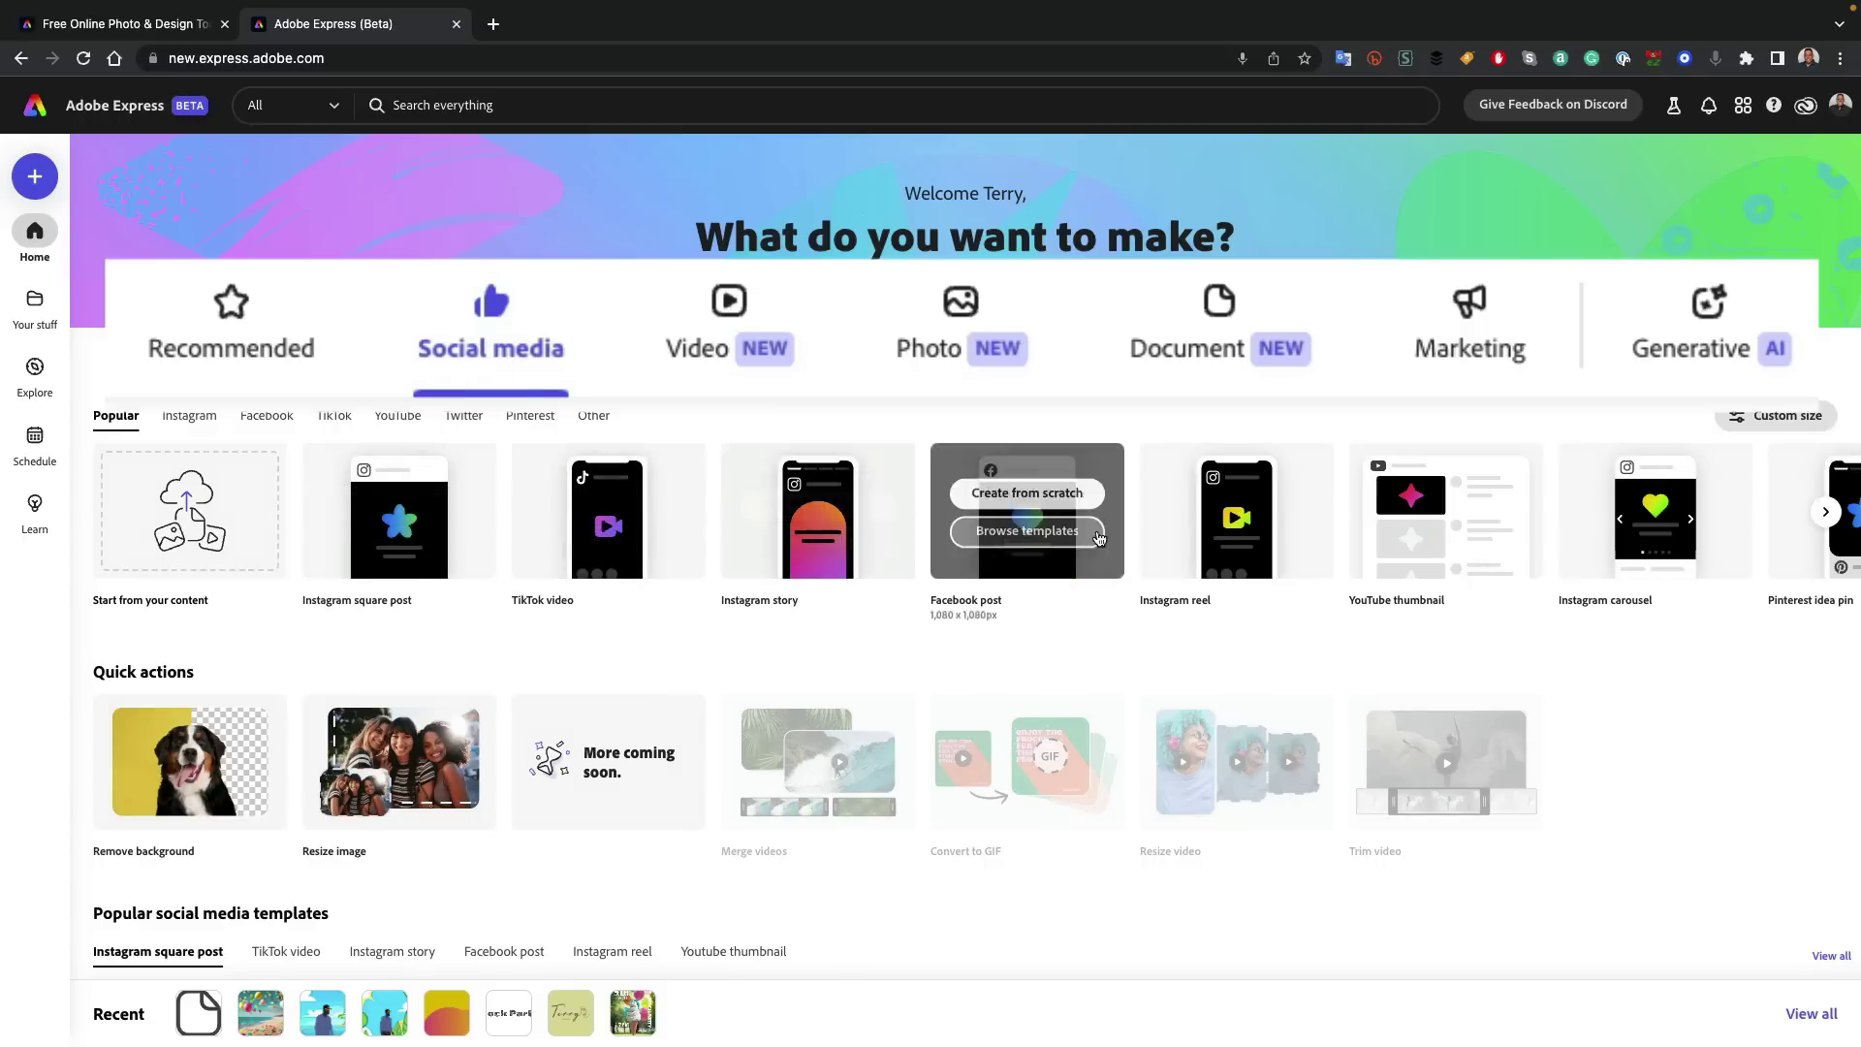
pyautogui.moveTo(1422, 540)
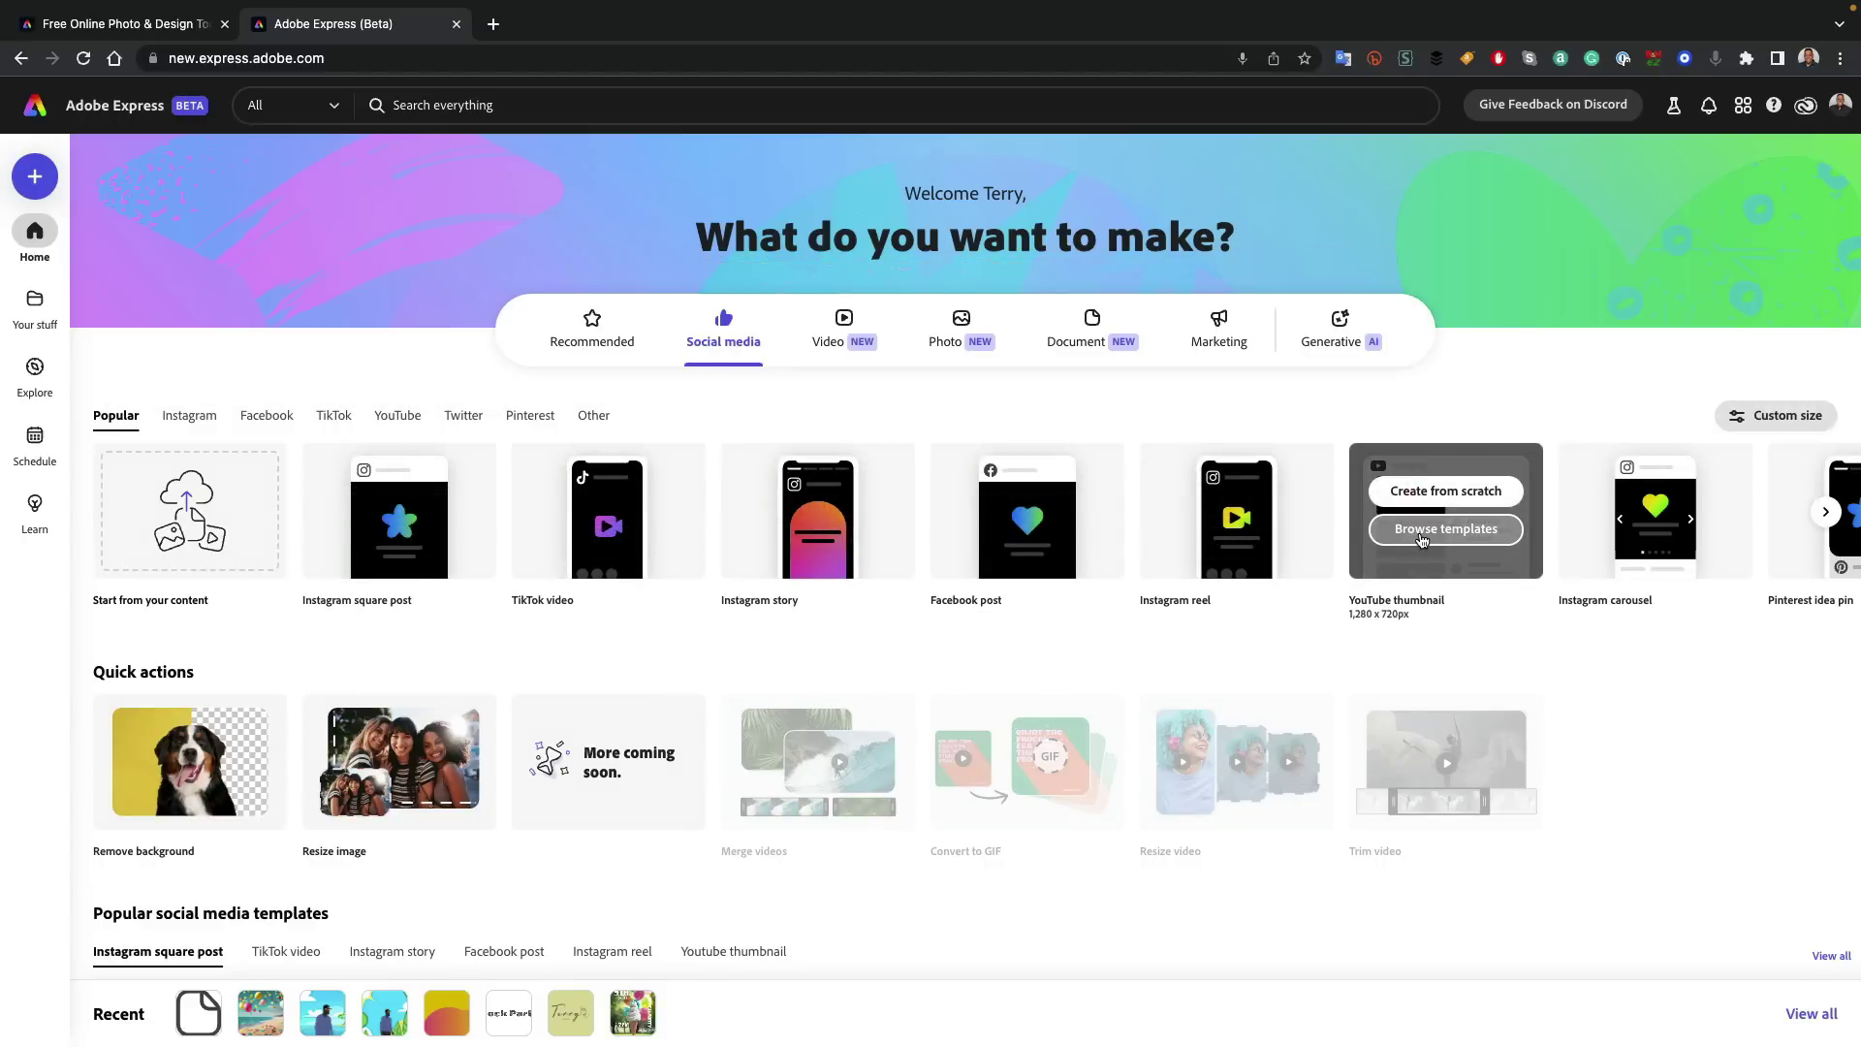
pyautogui.moveTo(1044, 538)
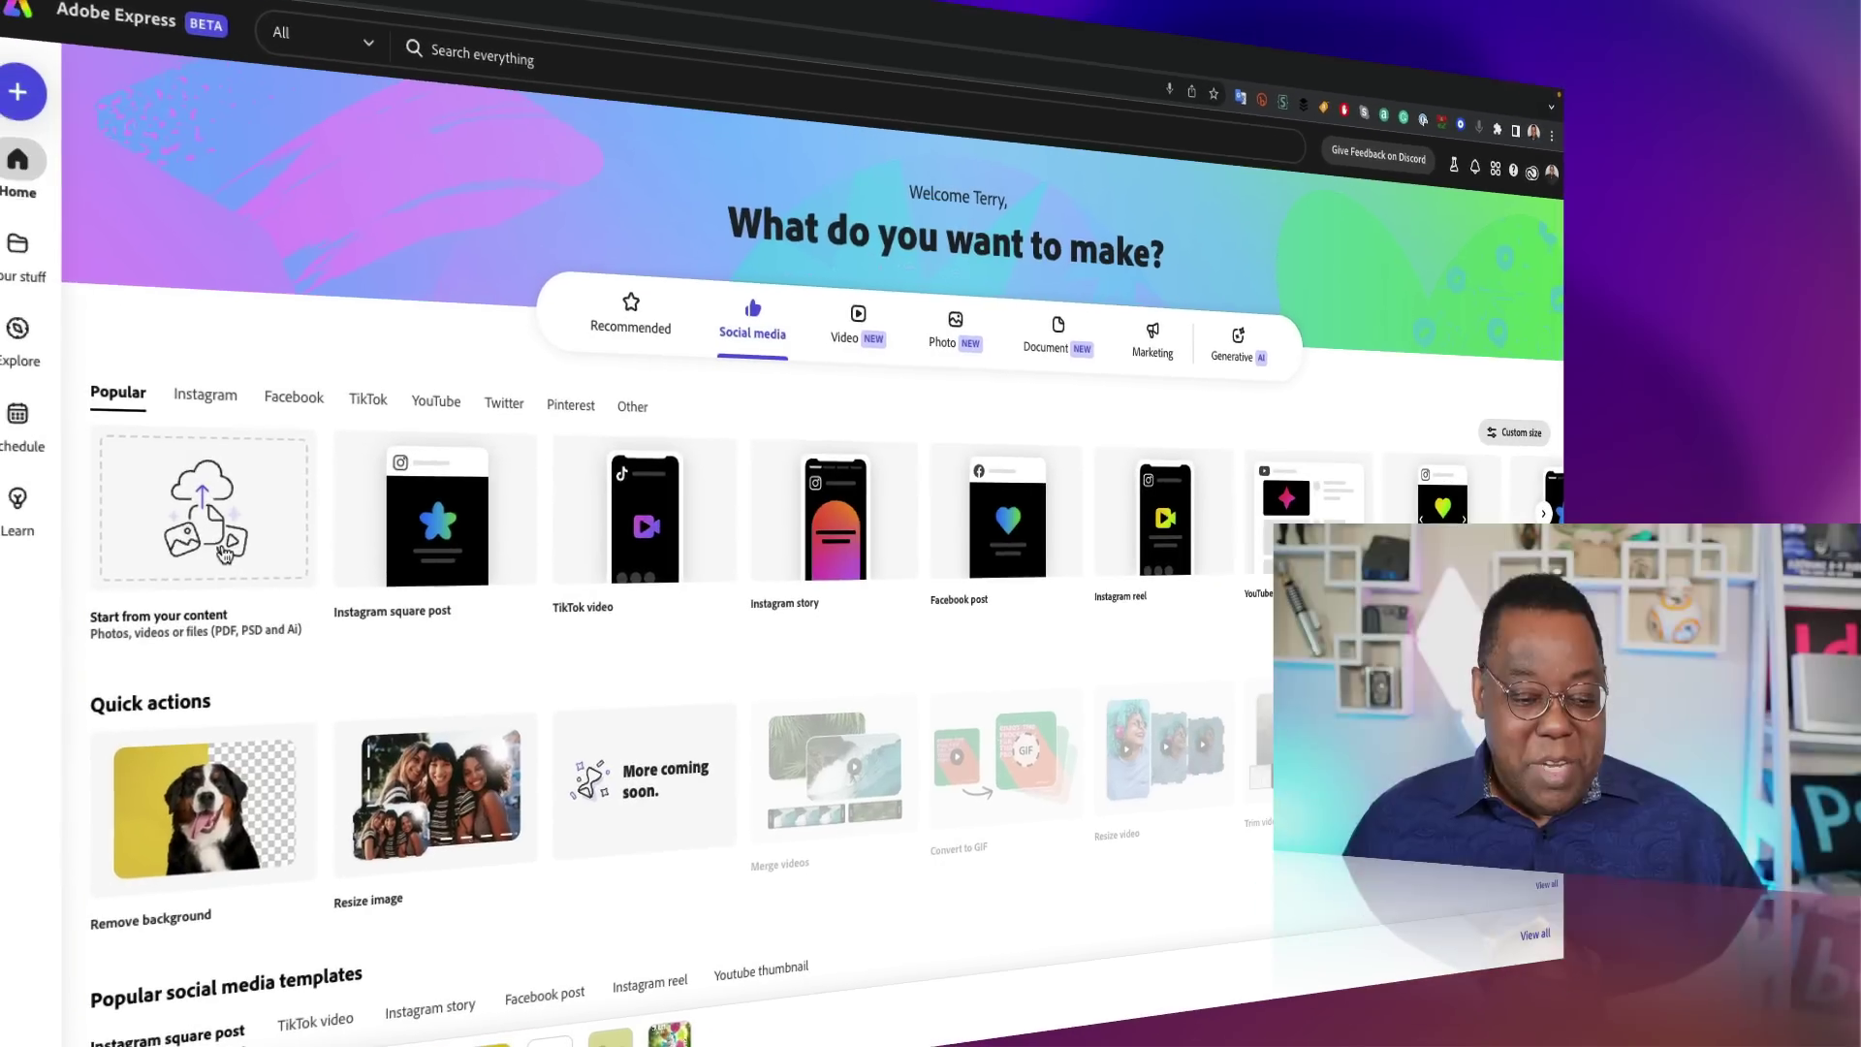
# - Upload 4th-July-noAB.psd from the computer and open it in the editor
pyautogui.click(212, 549)
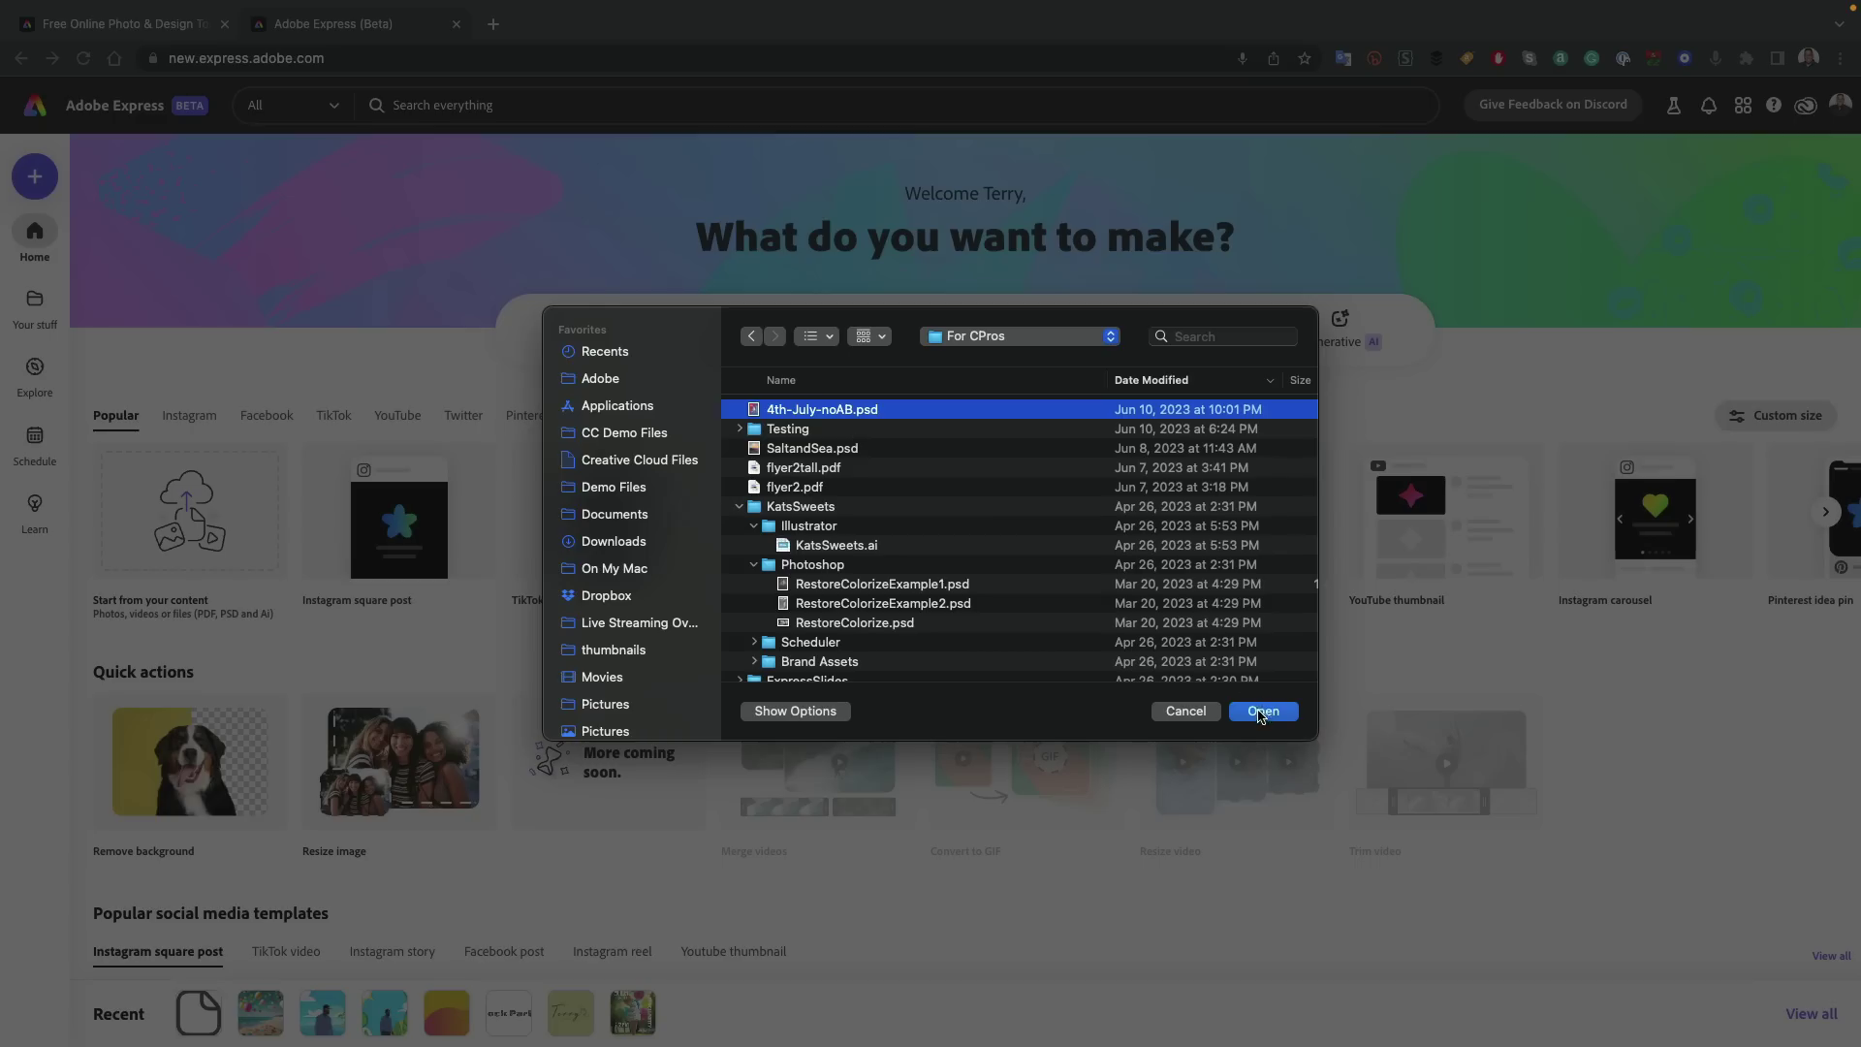
pyautogui.click(1263, 712)
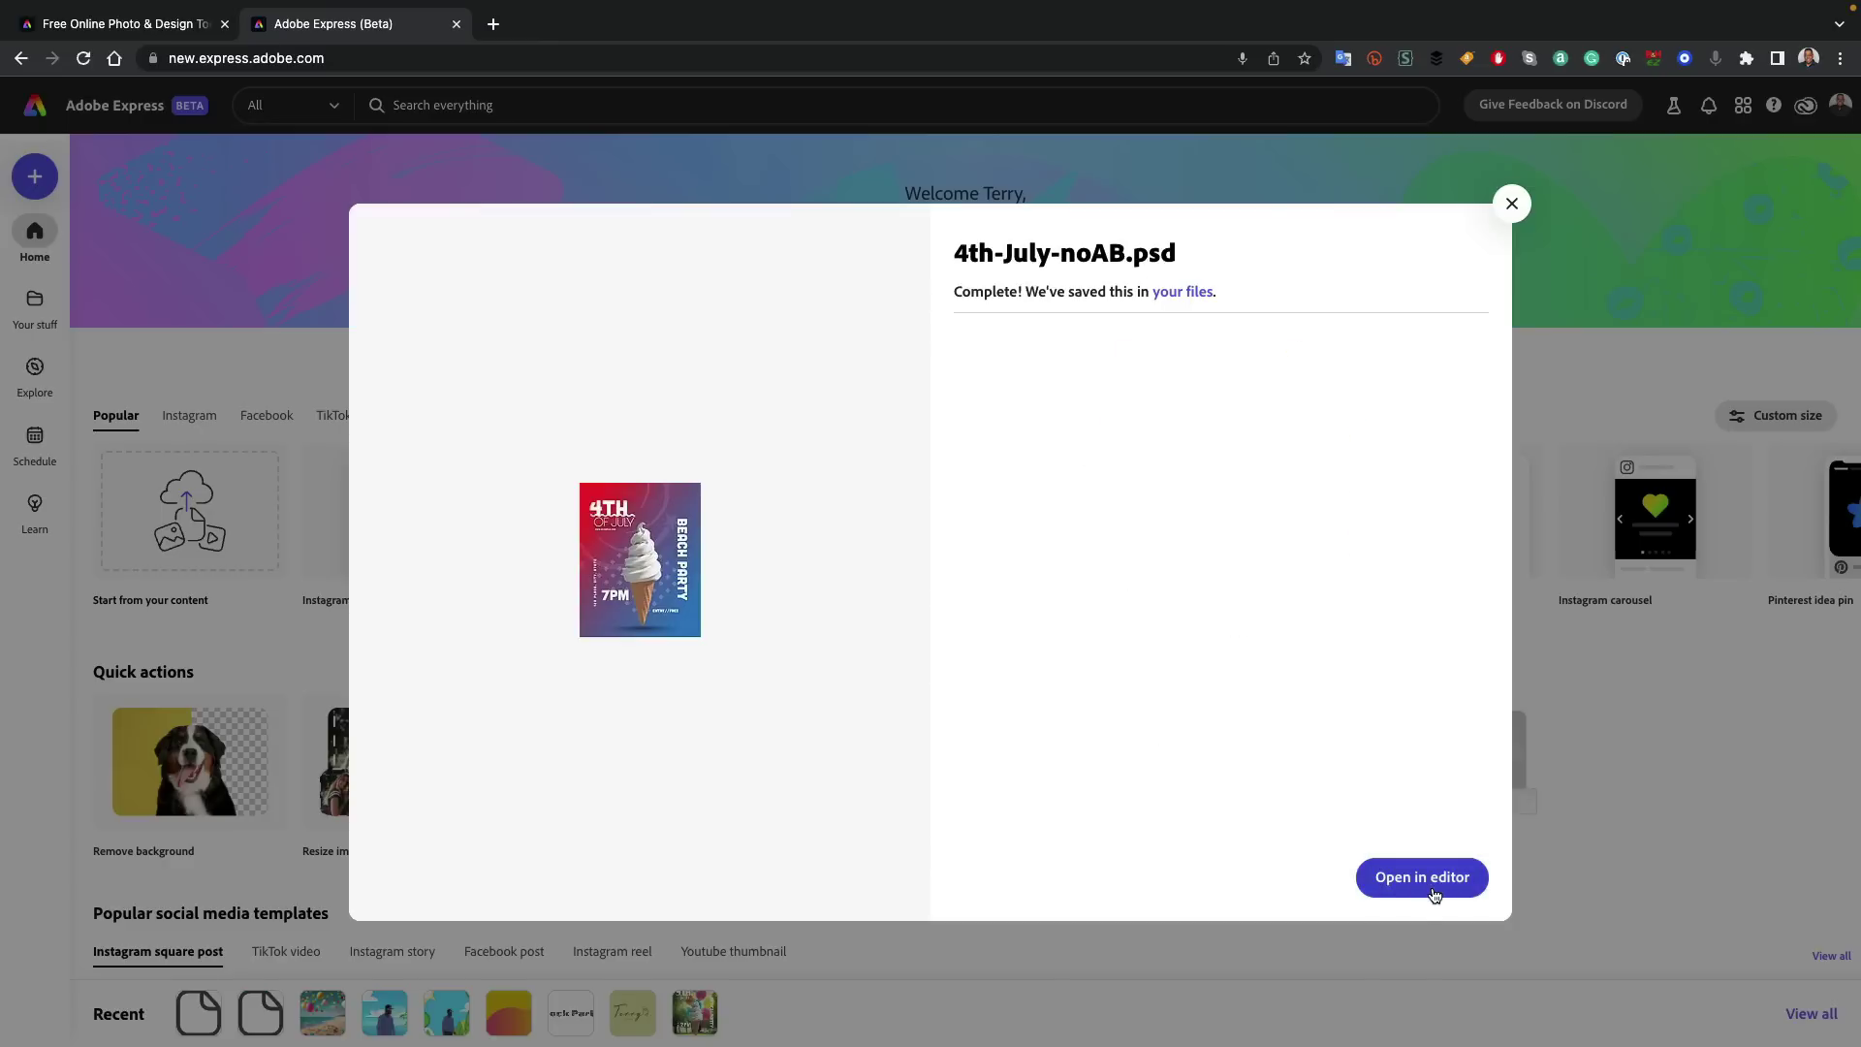
pyautogui.click(1435, 893)
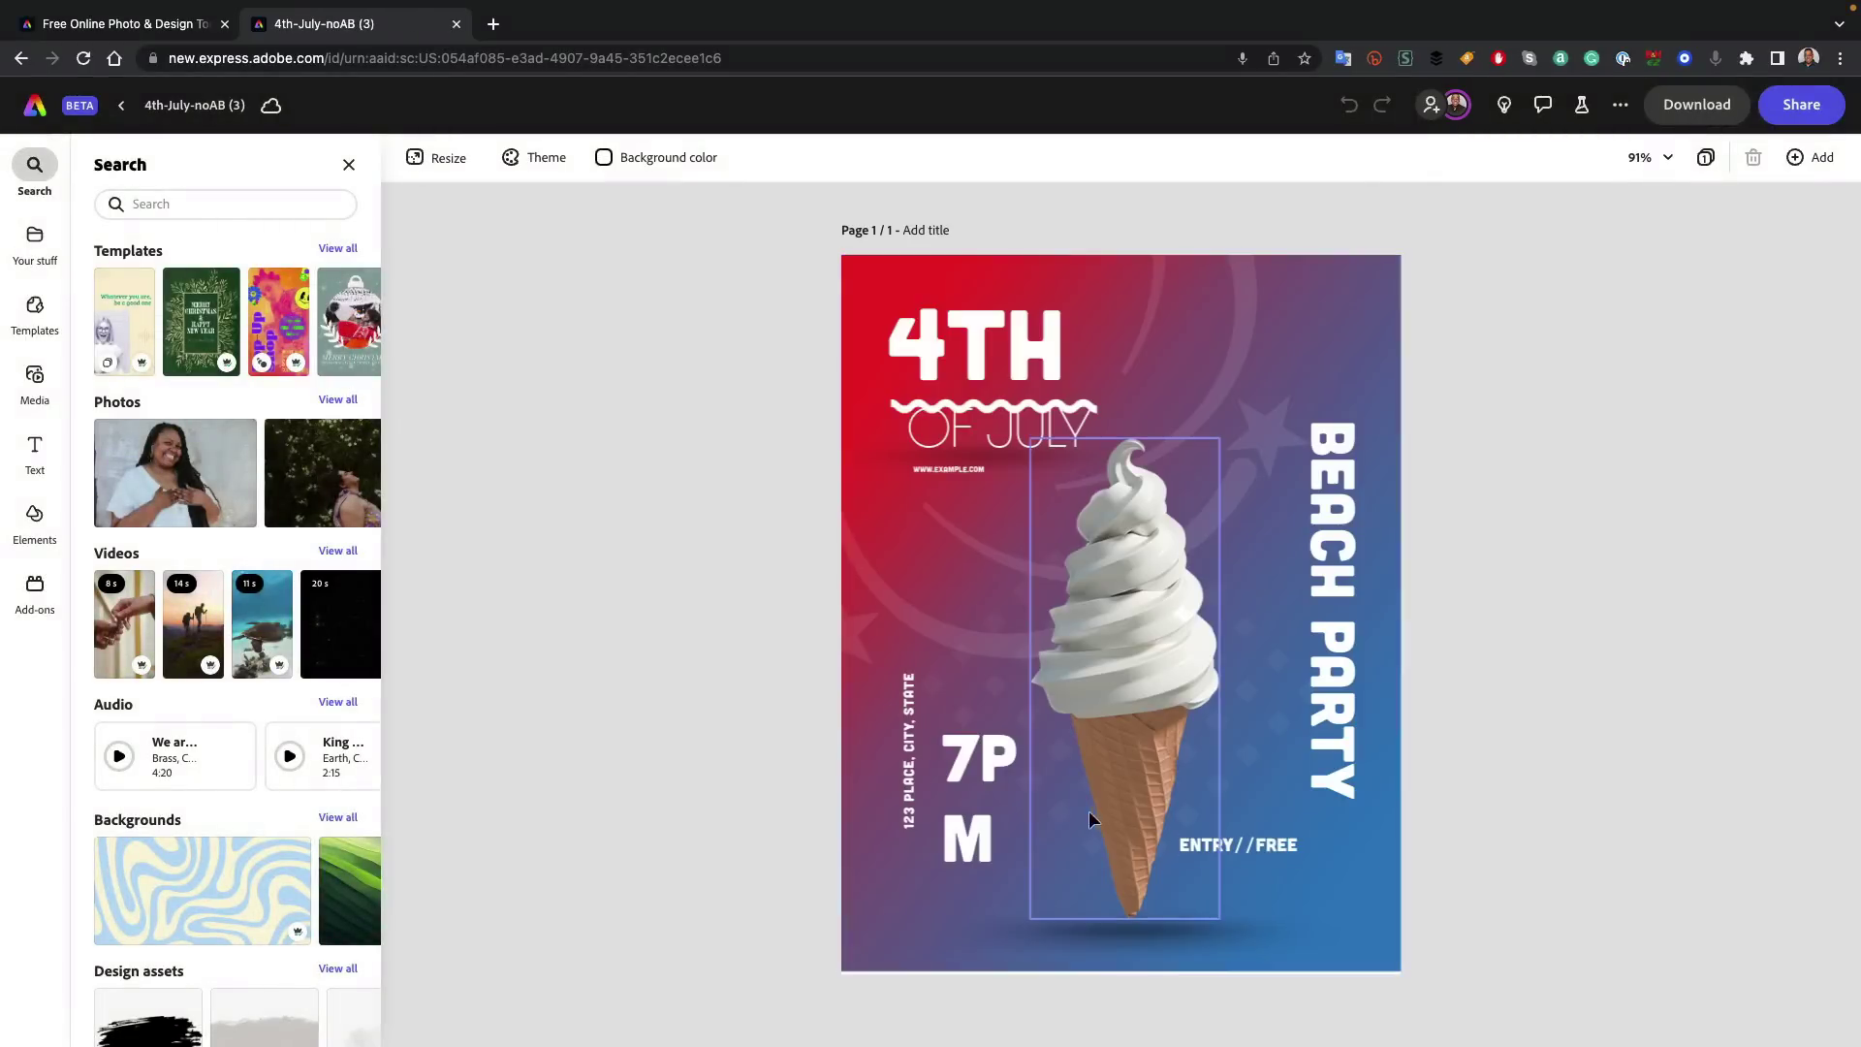
# - Nudge the wave line under 4TH up twice and widen the 7PM text onto one line
pyautogui.click(890, 407)
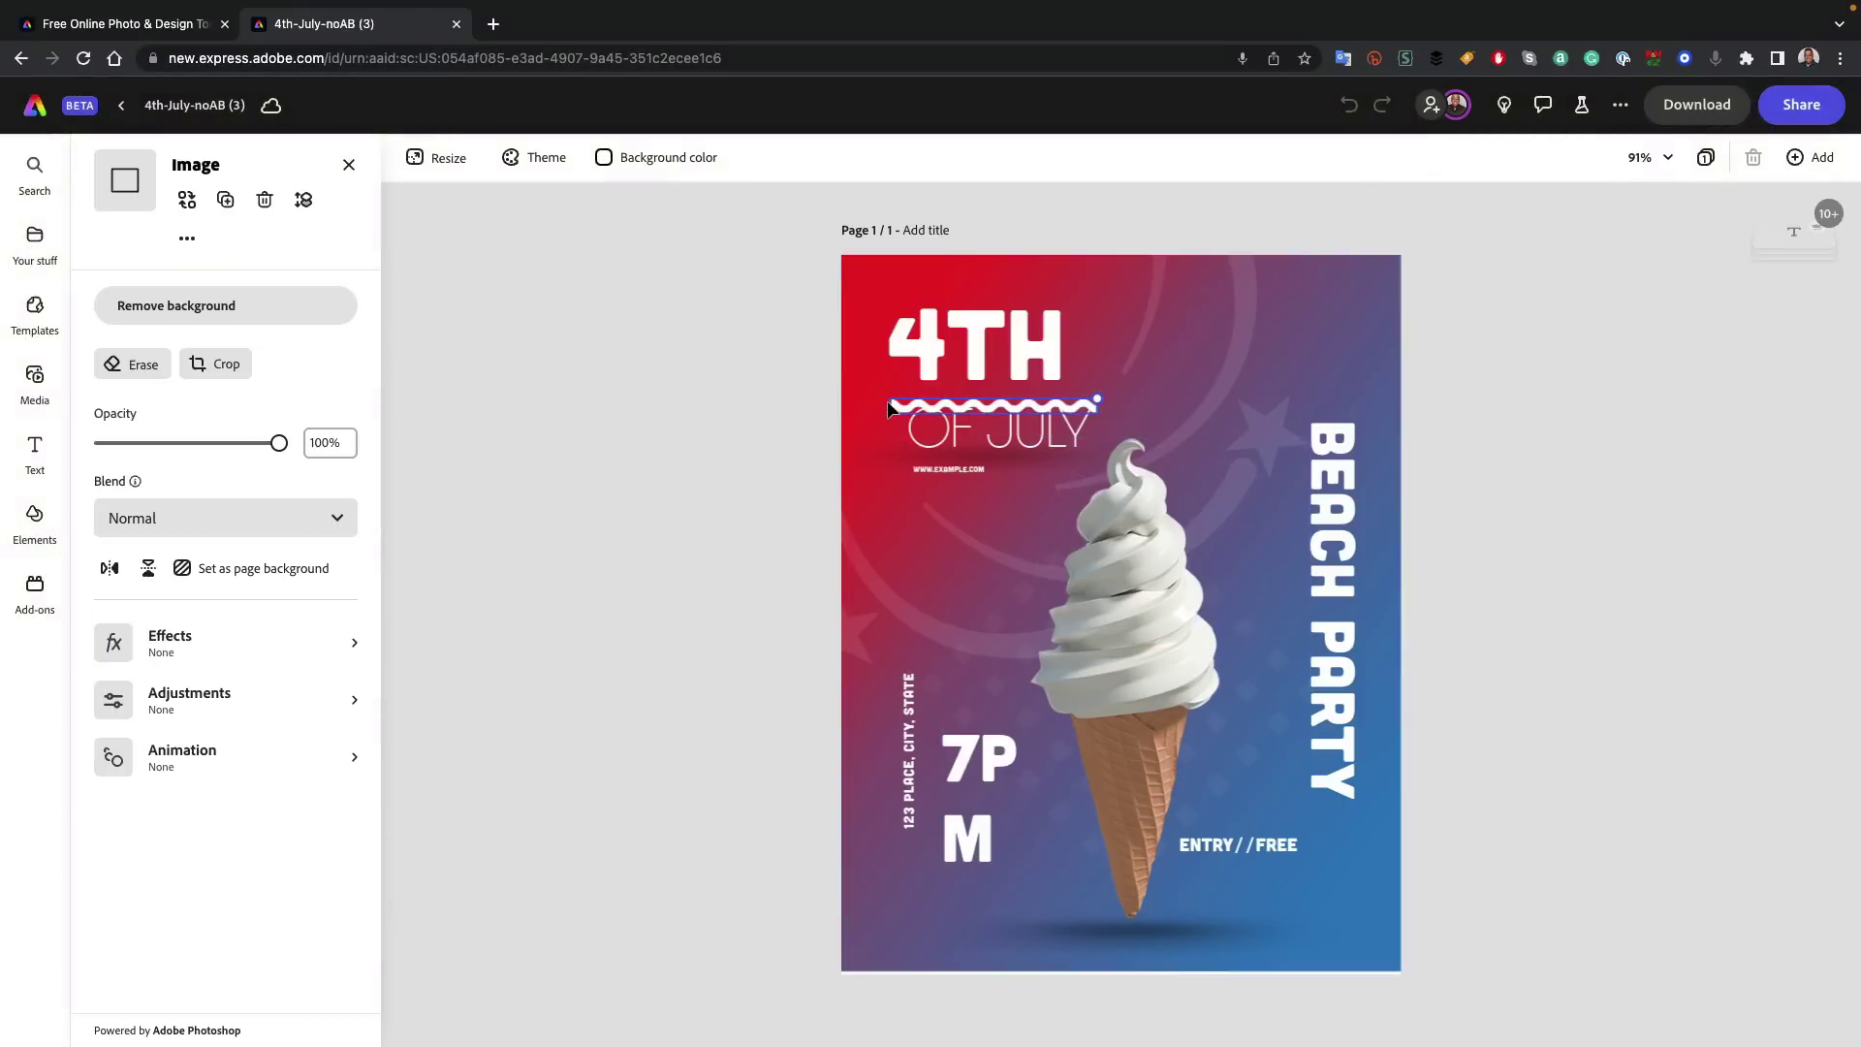
pyautogui.hotkey('shift', 'Up')
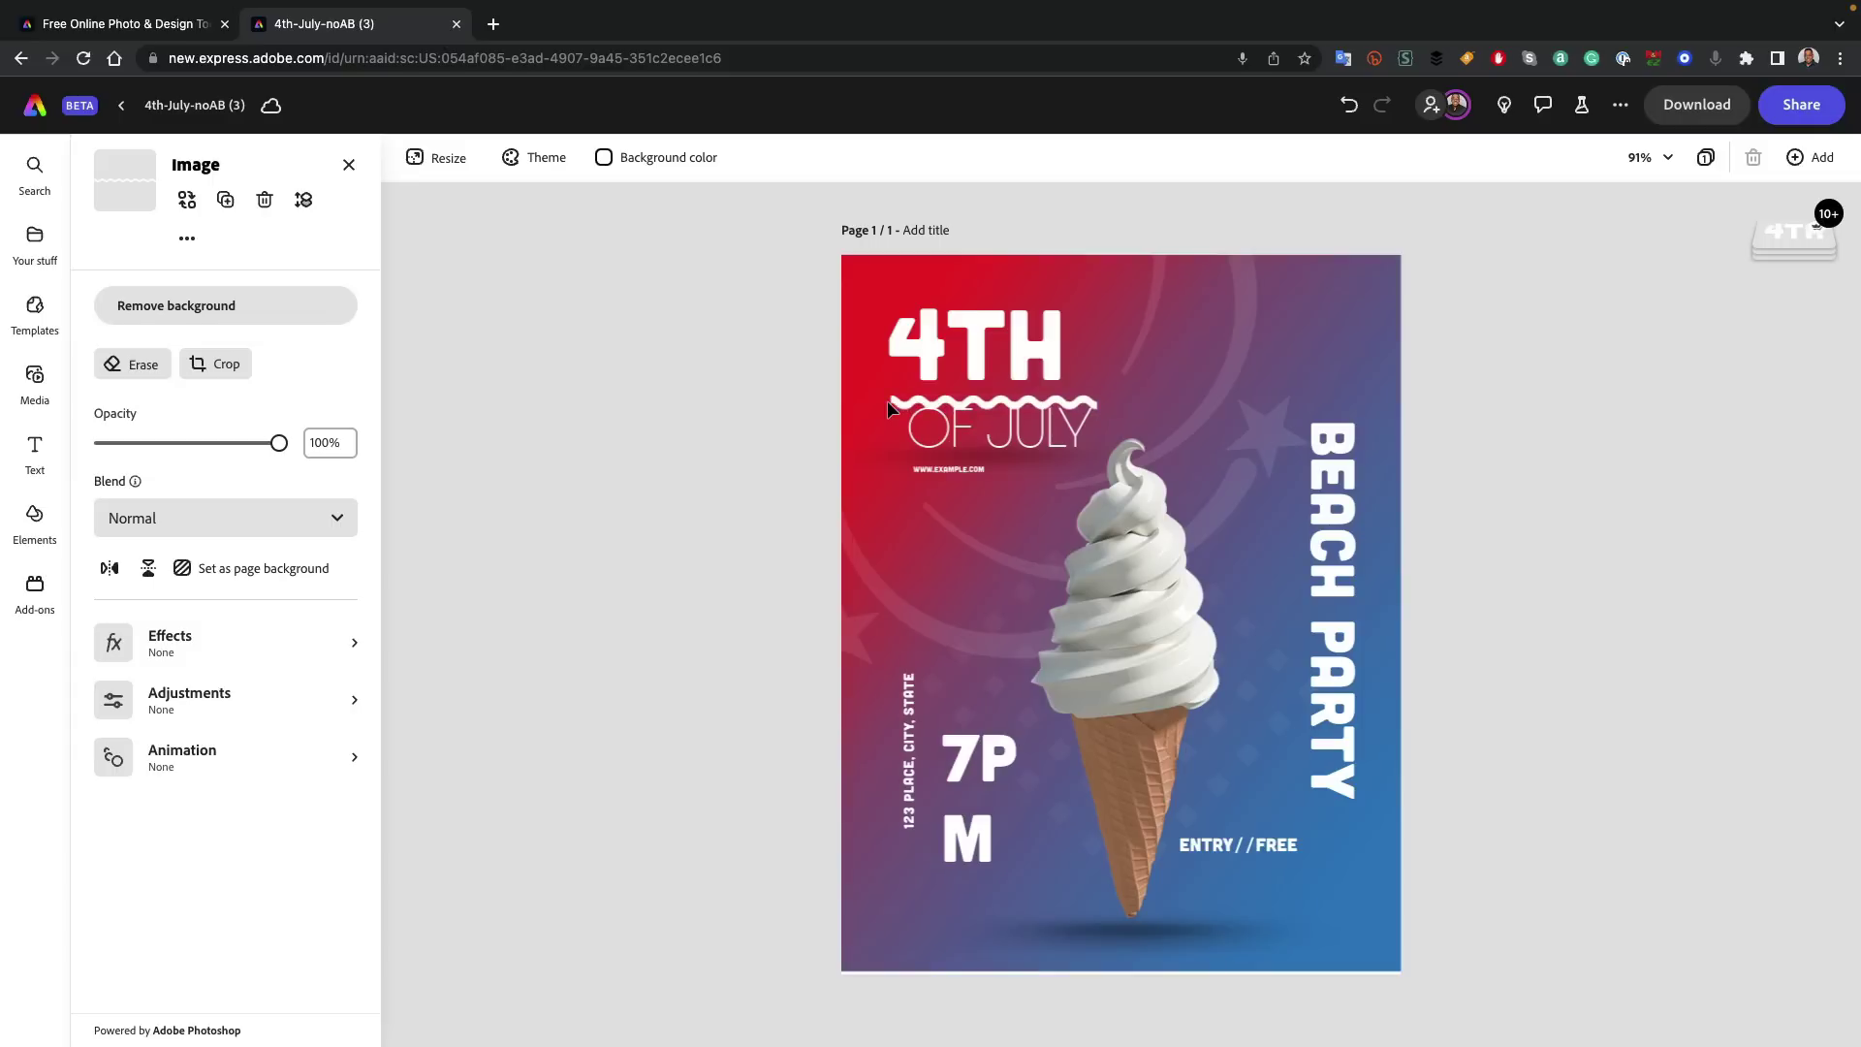
pyautogui.hotkey('shift', 'Up')
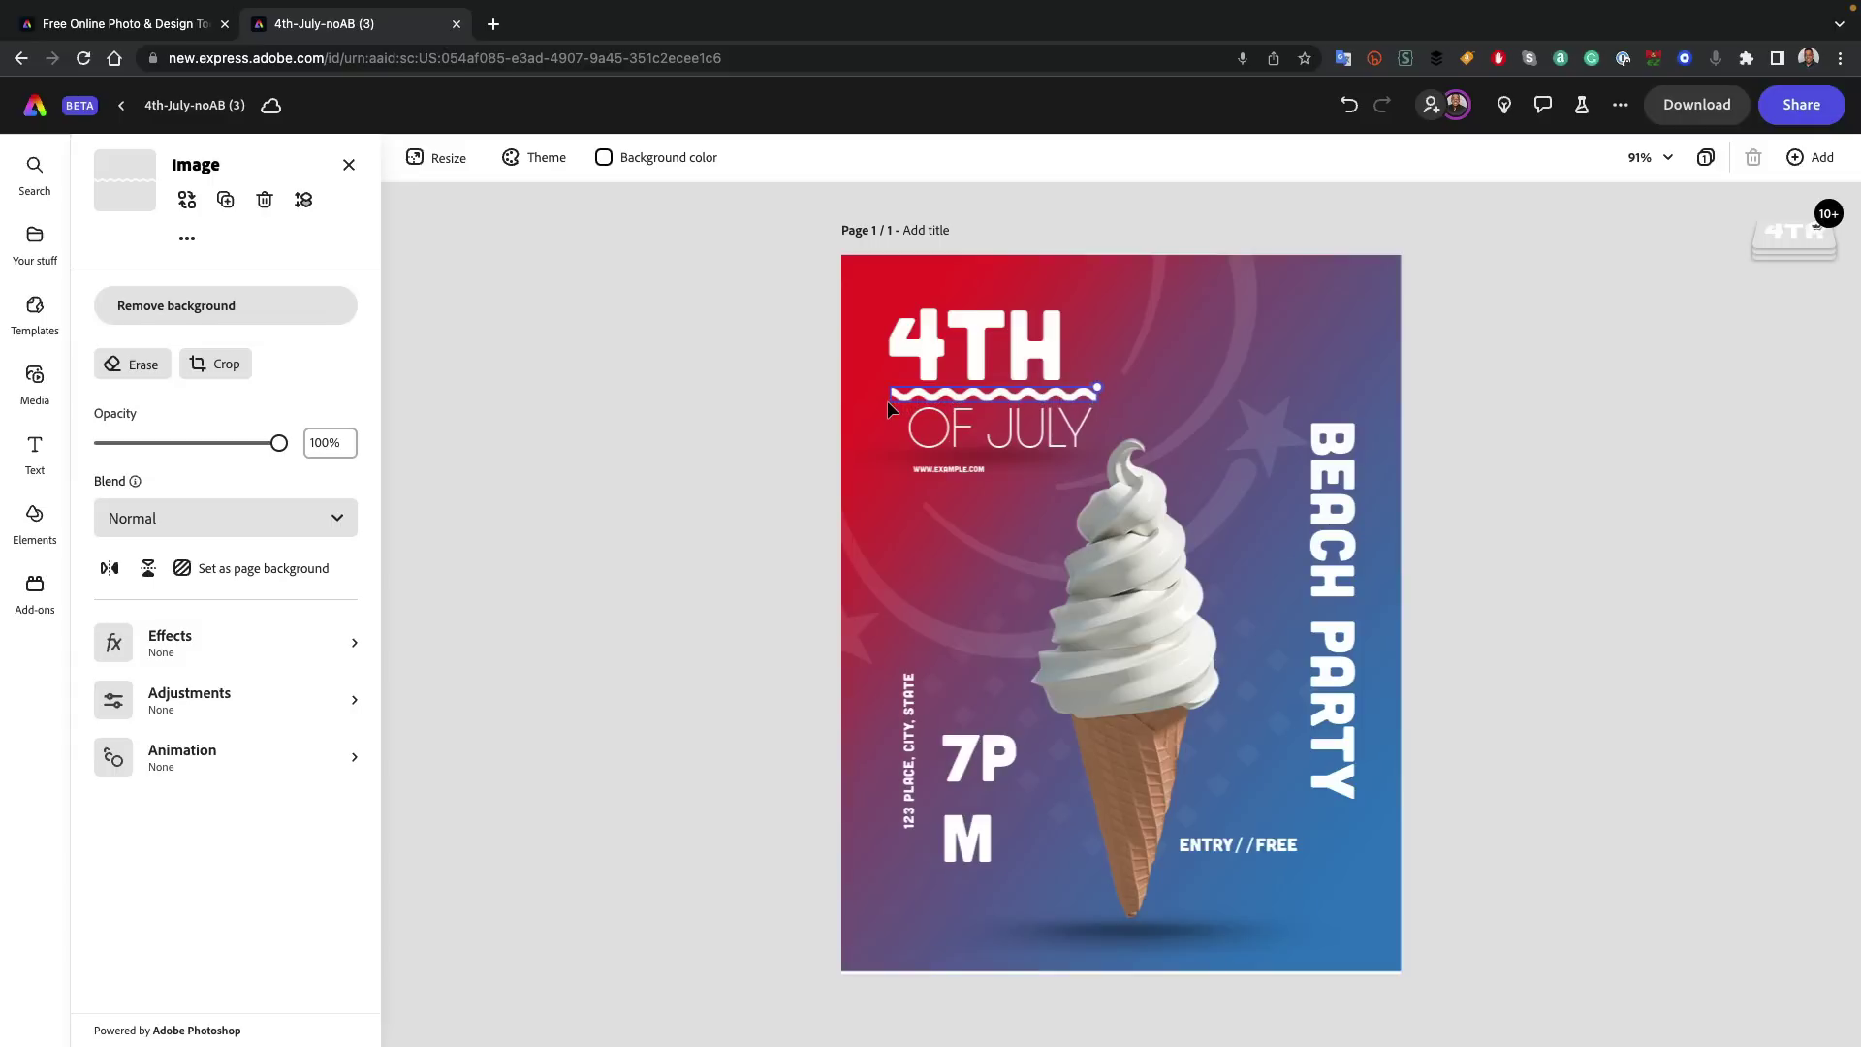
pyautogui.click(983, 807)
pyautogui.moveTo(1064, 806); pyautogui.dragTo(1077, 801)
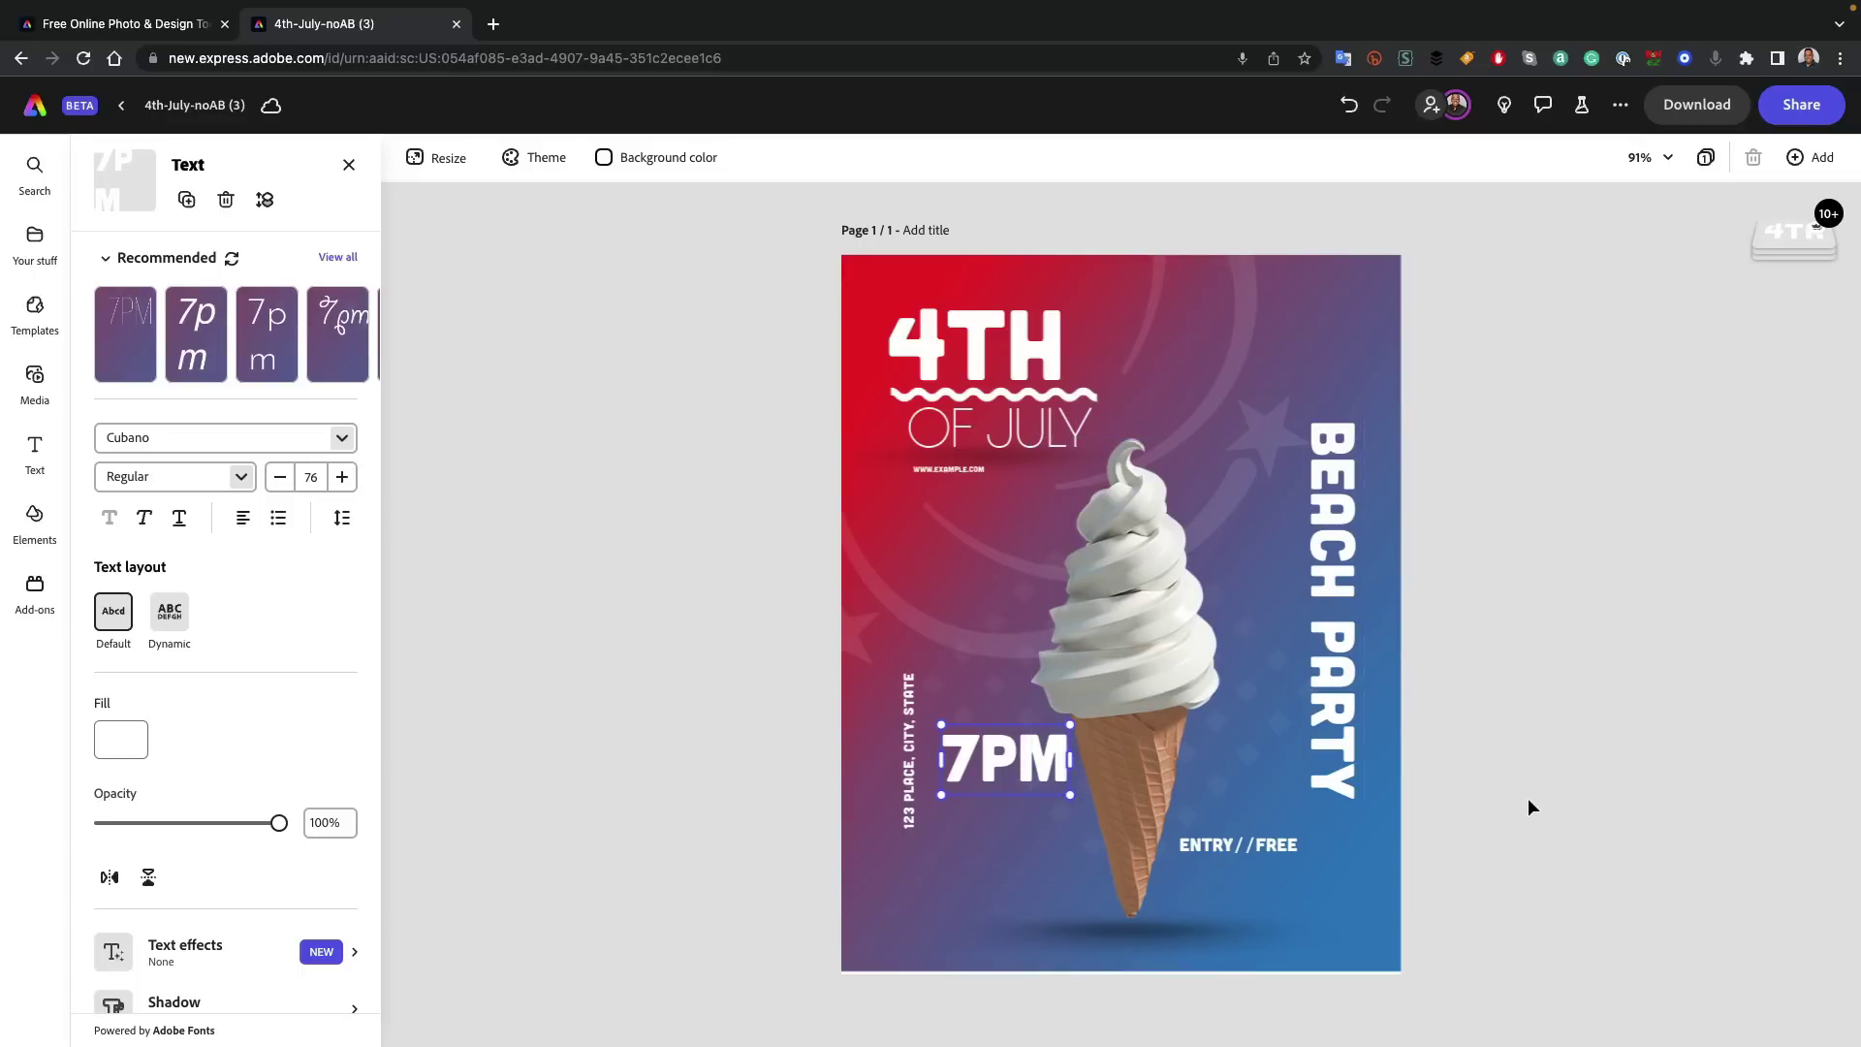
# - Change the flyer's event time from 7PM to 8PM
pyautogui.doubleClick(981, 760)
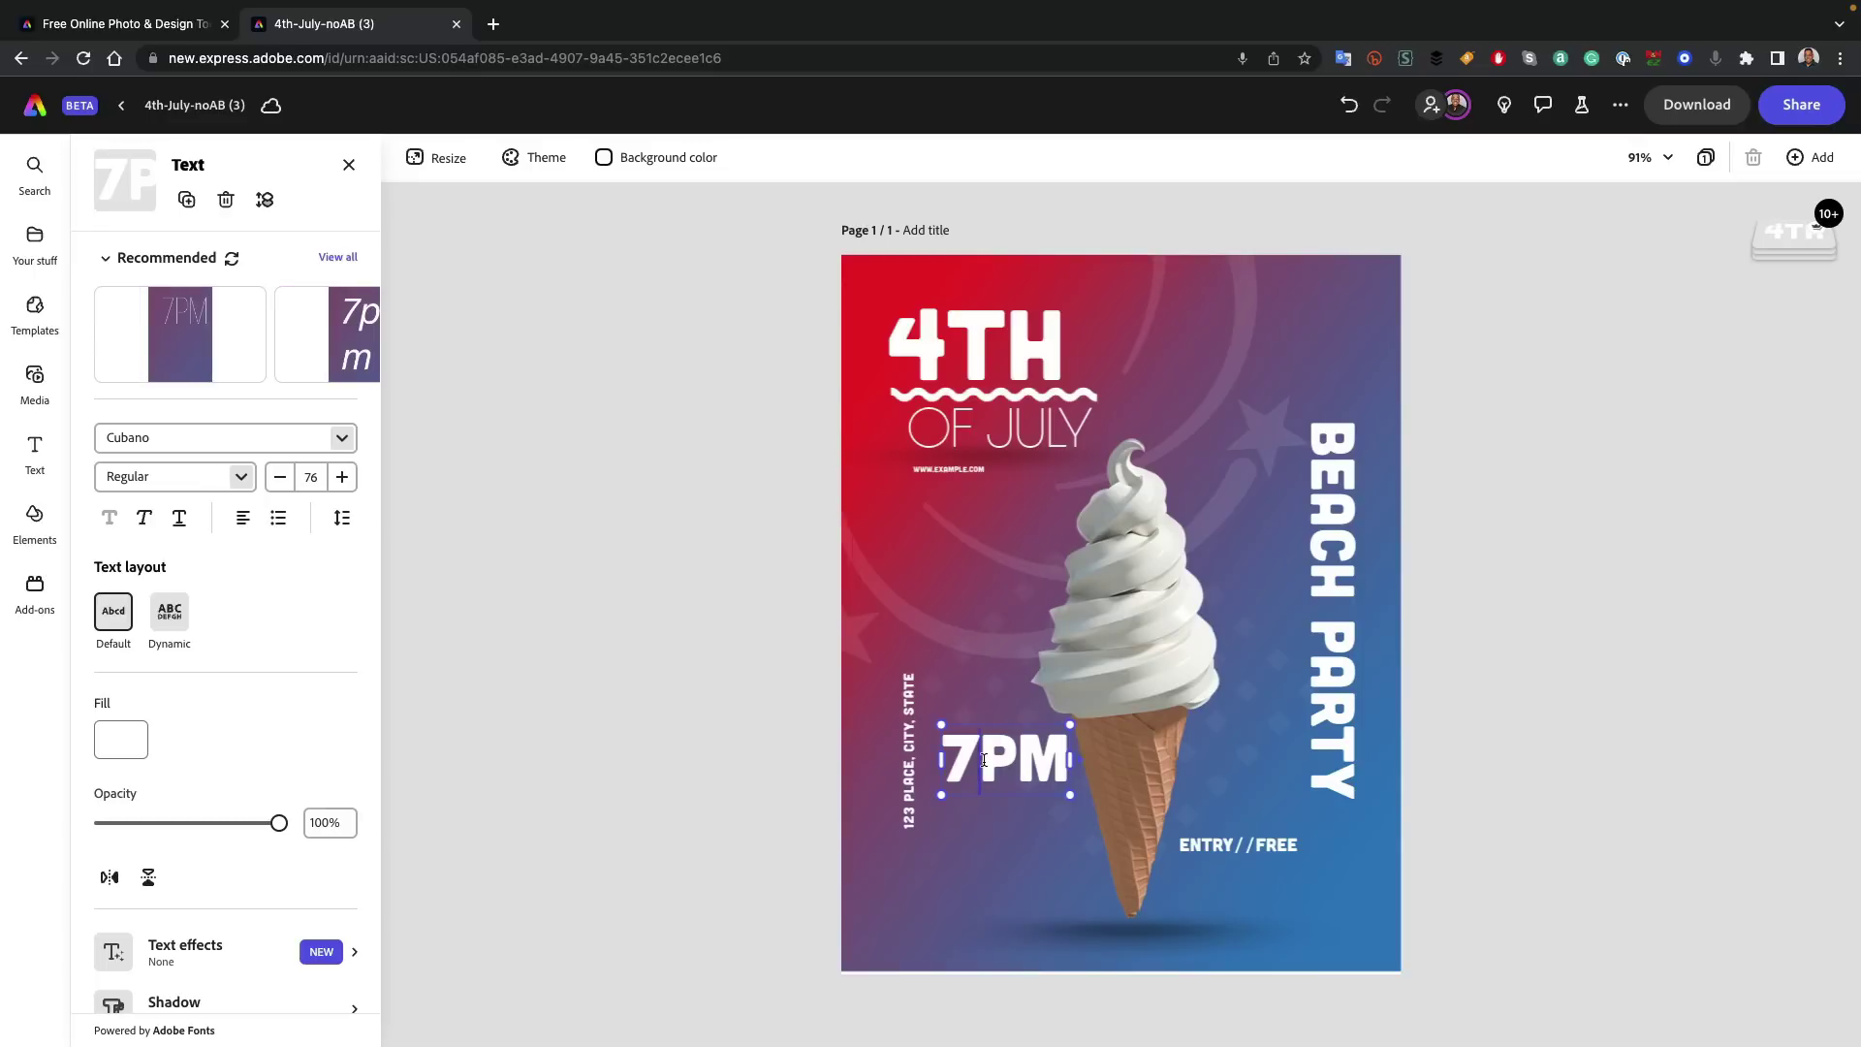
pyautogui.press('BackSpace')
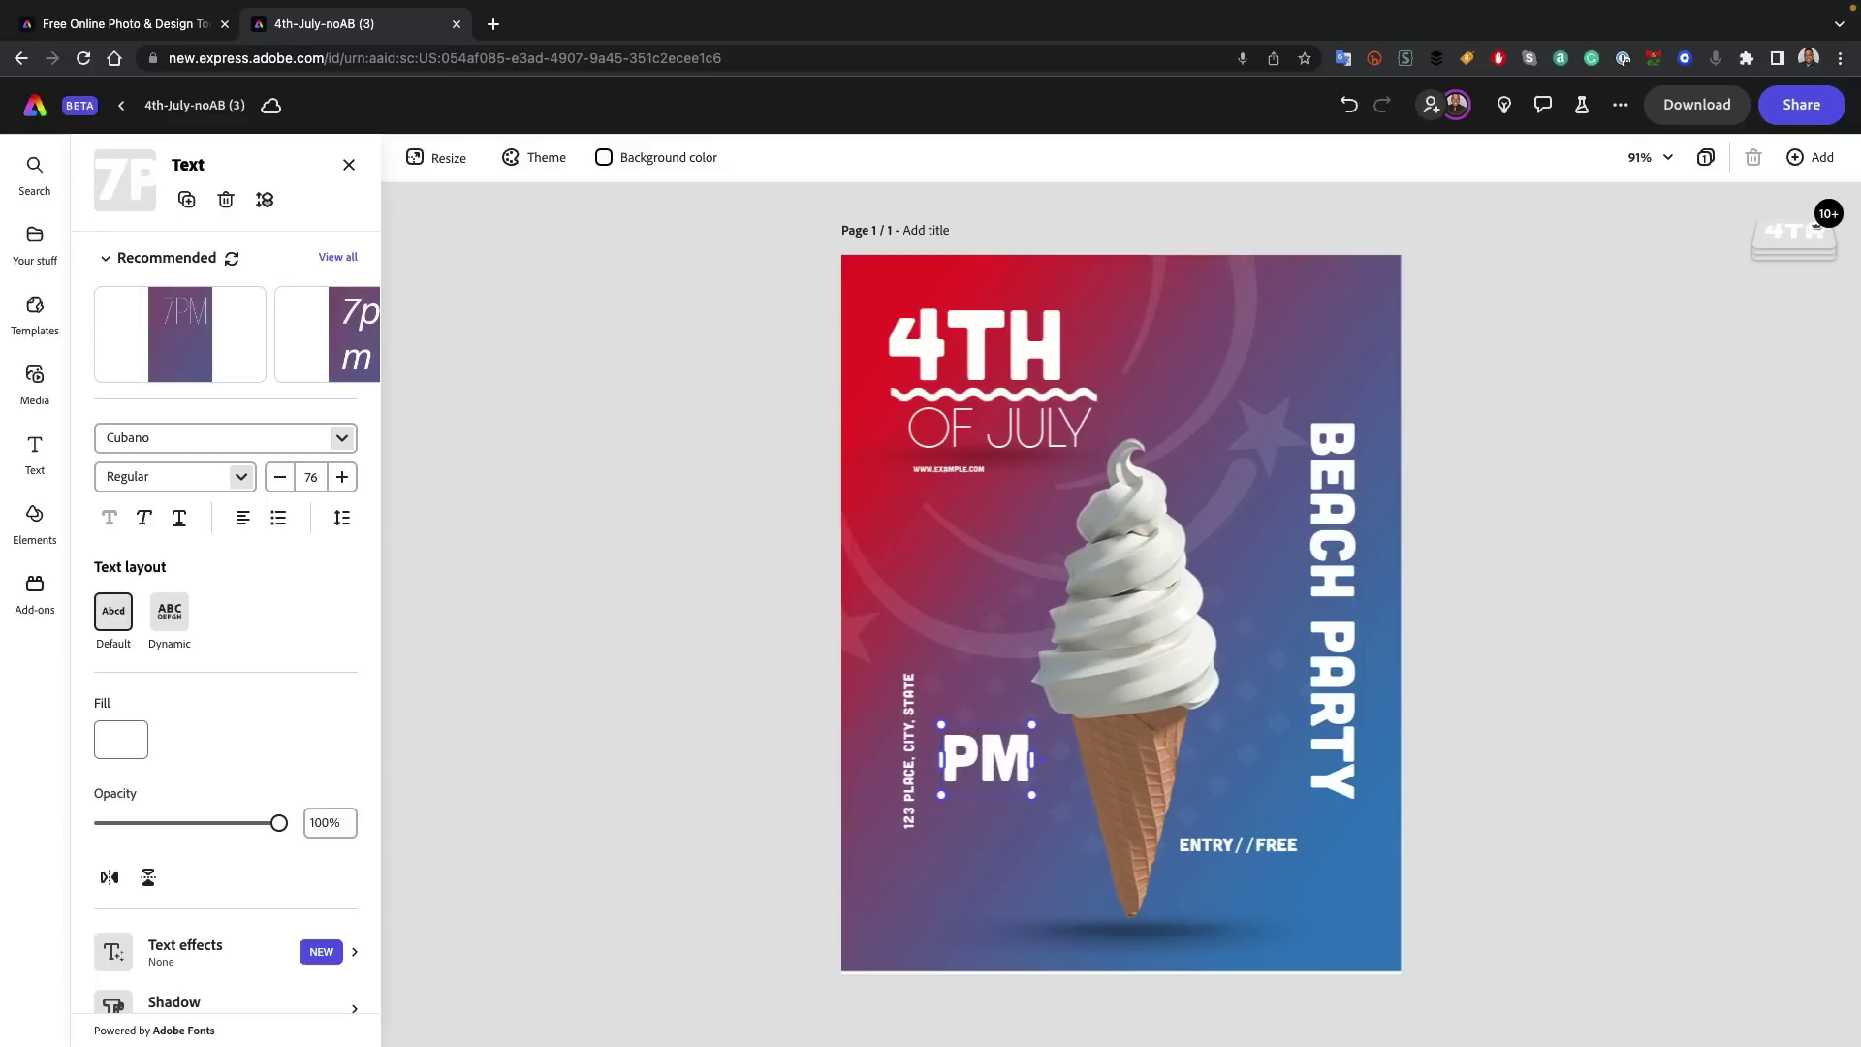
pyautogui.write('8')
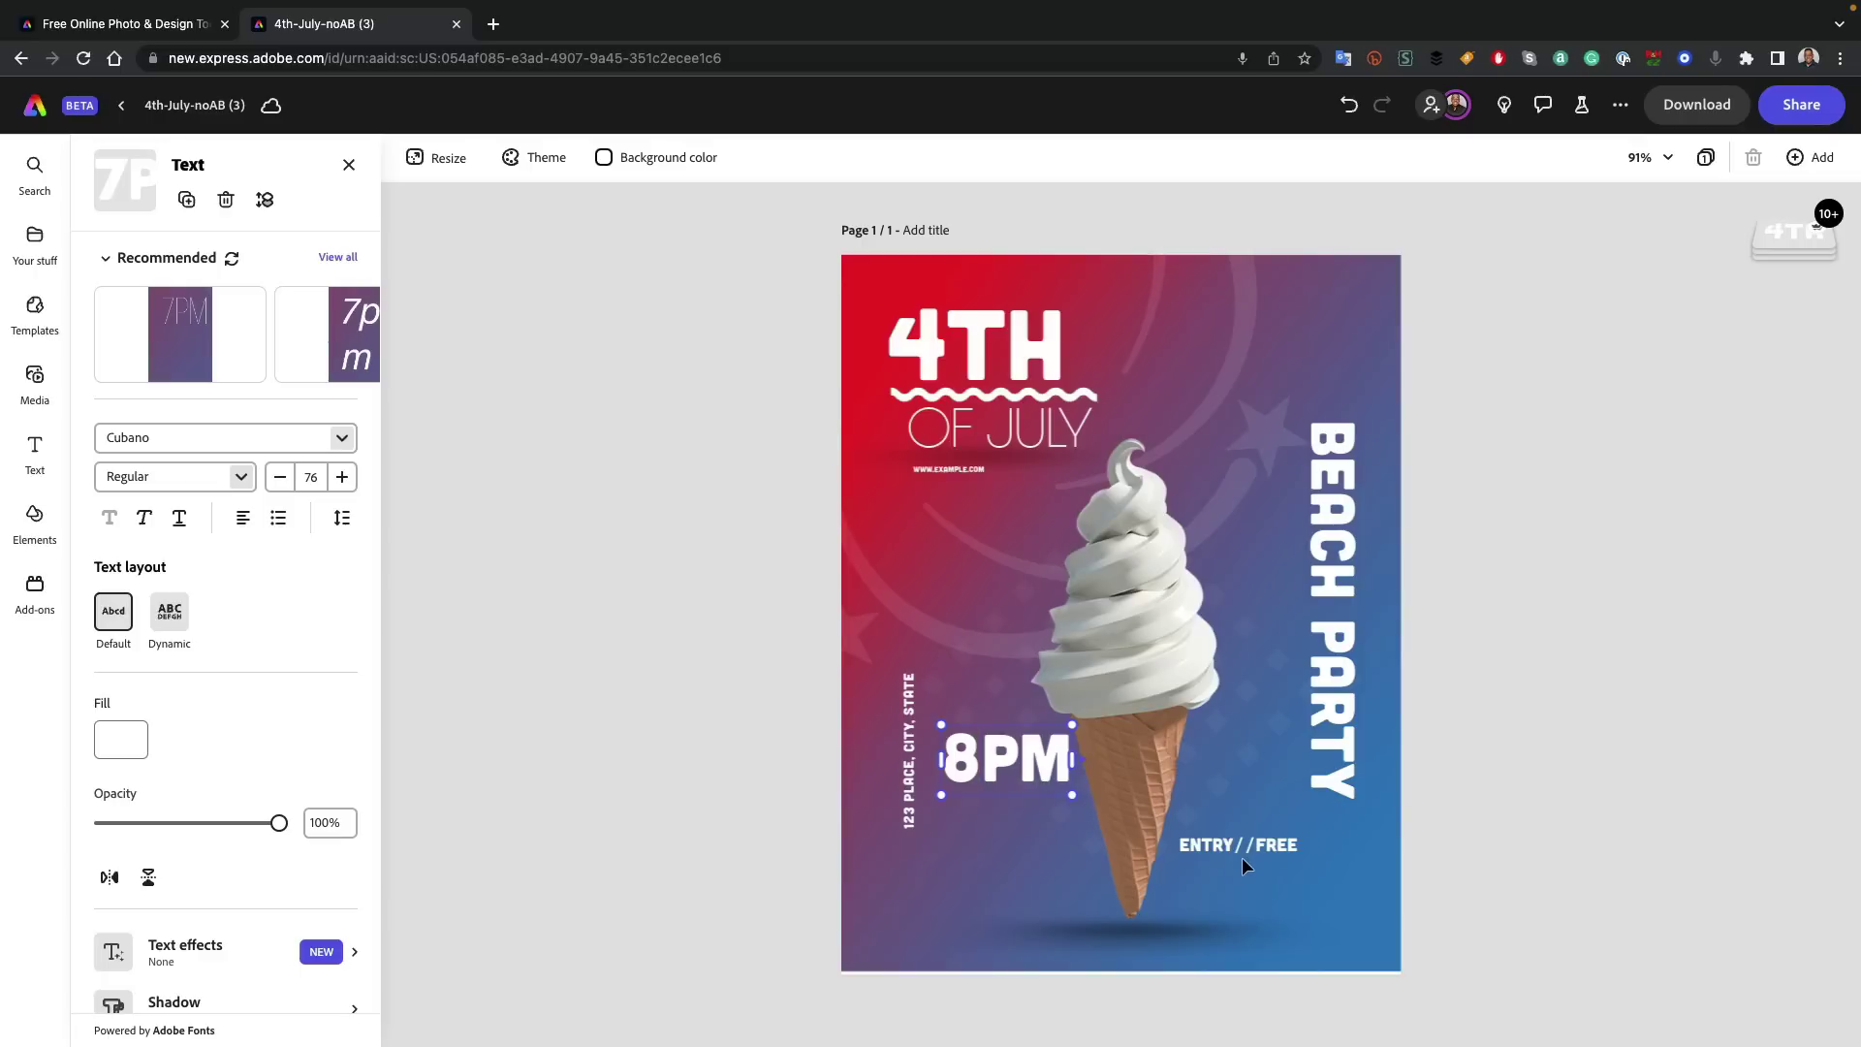
# - Replace the vertical address text with ATLANTA BEACH, undoing an accidental ice-cream image move
pyautogui.click(911, 812)
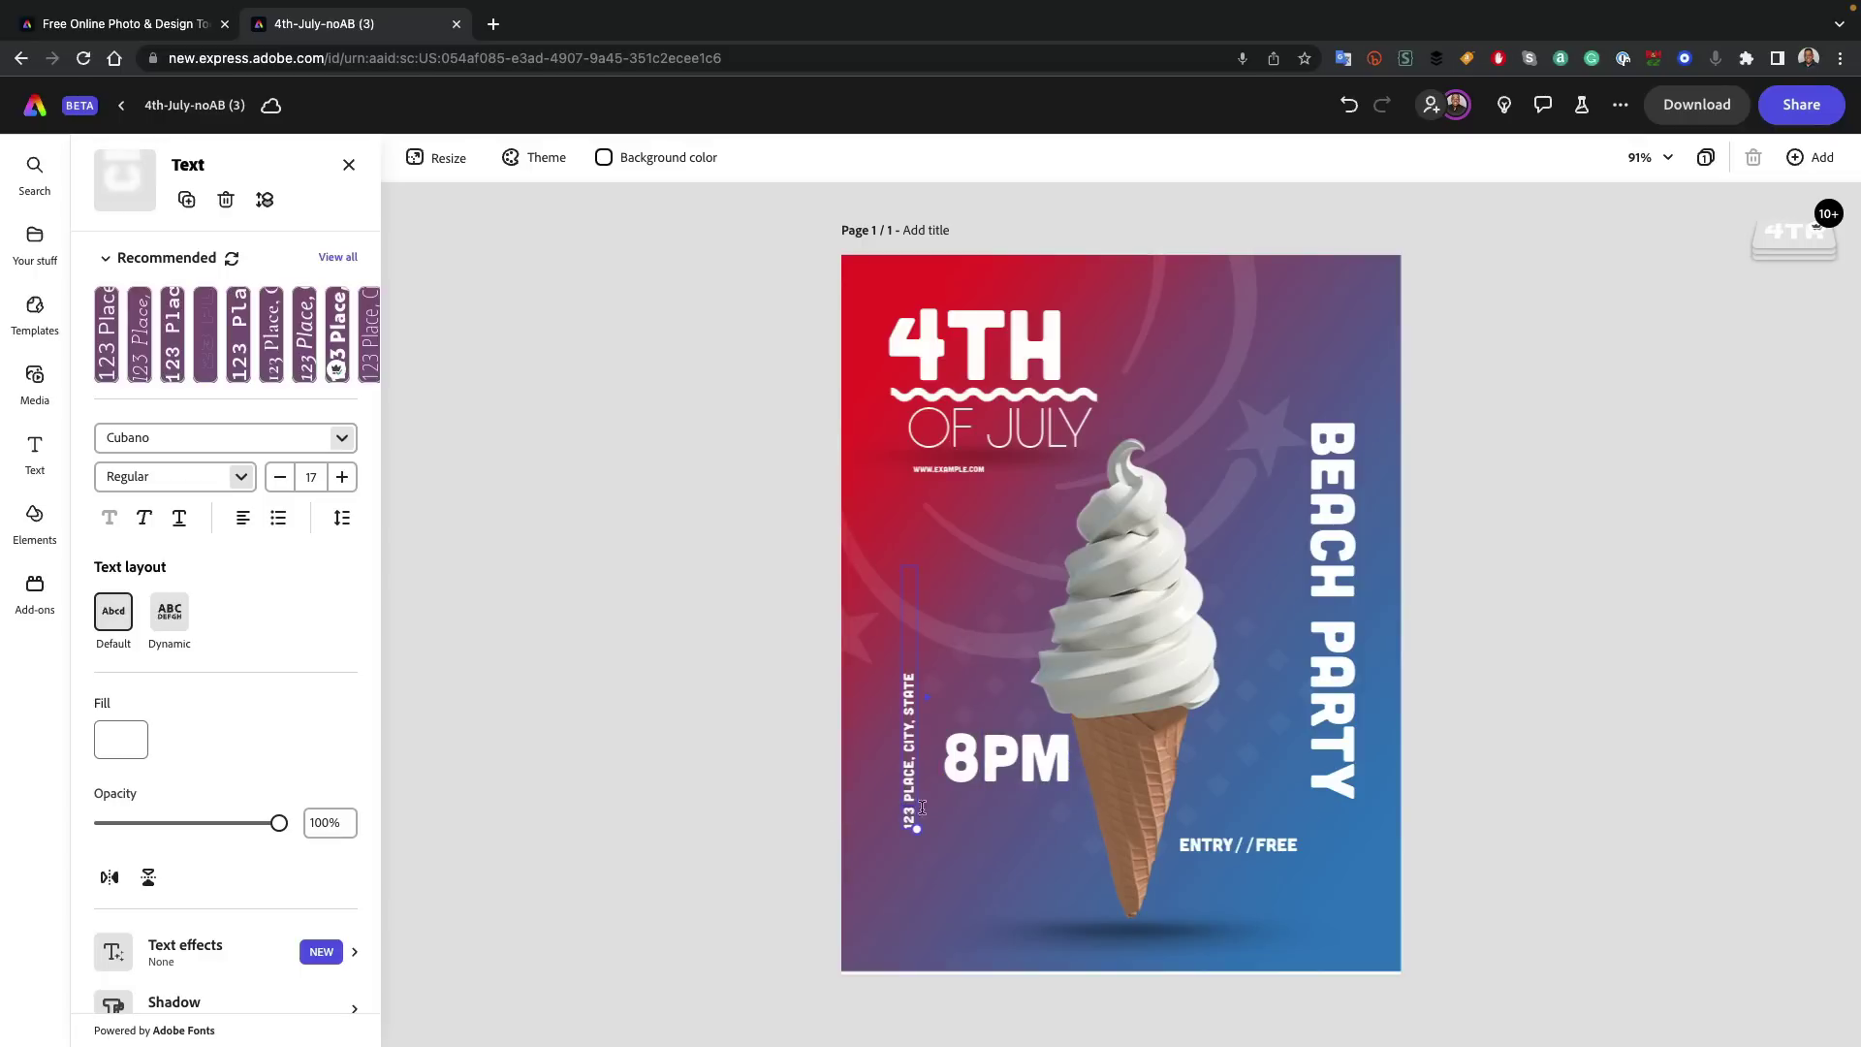
pyautogui.hotkey('ctrl', 'a')
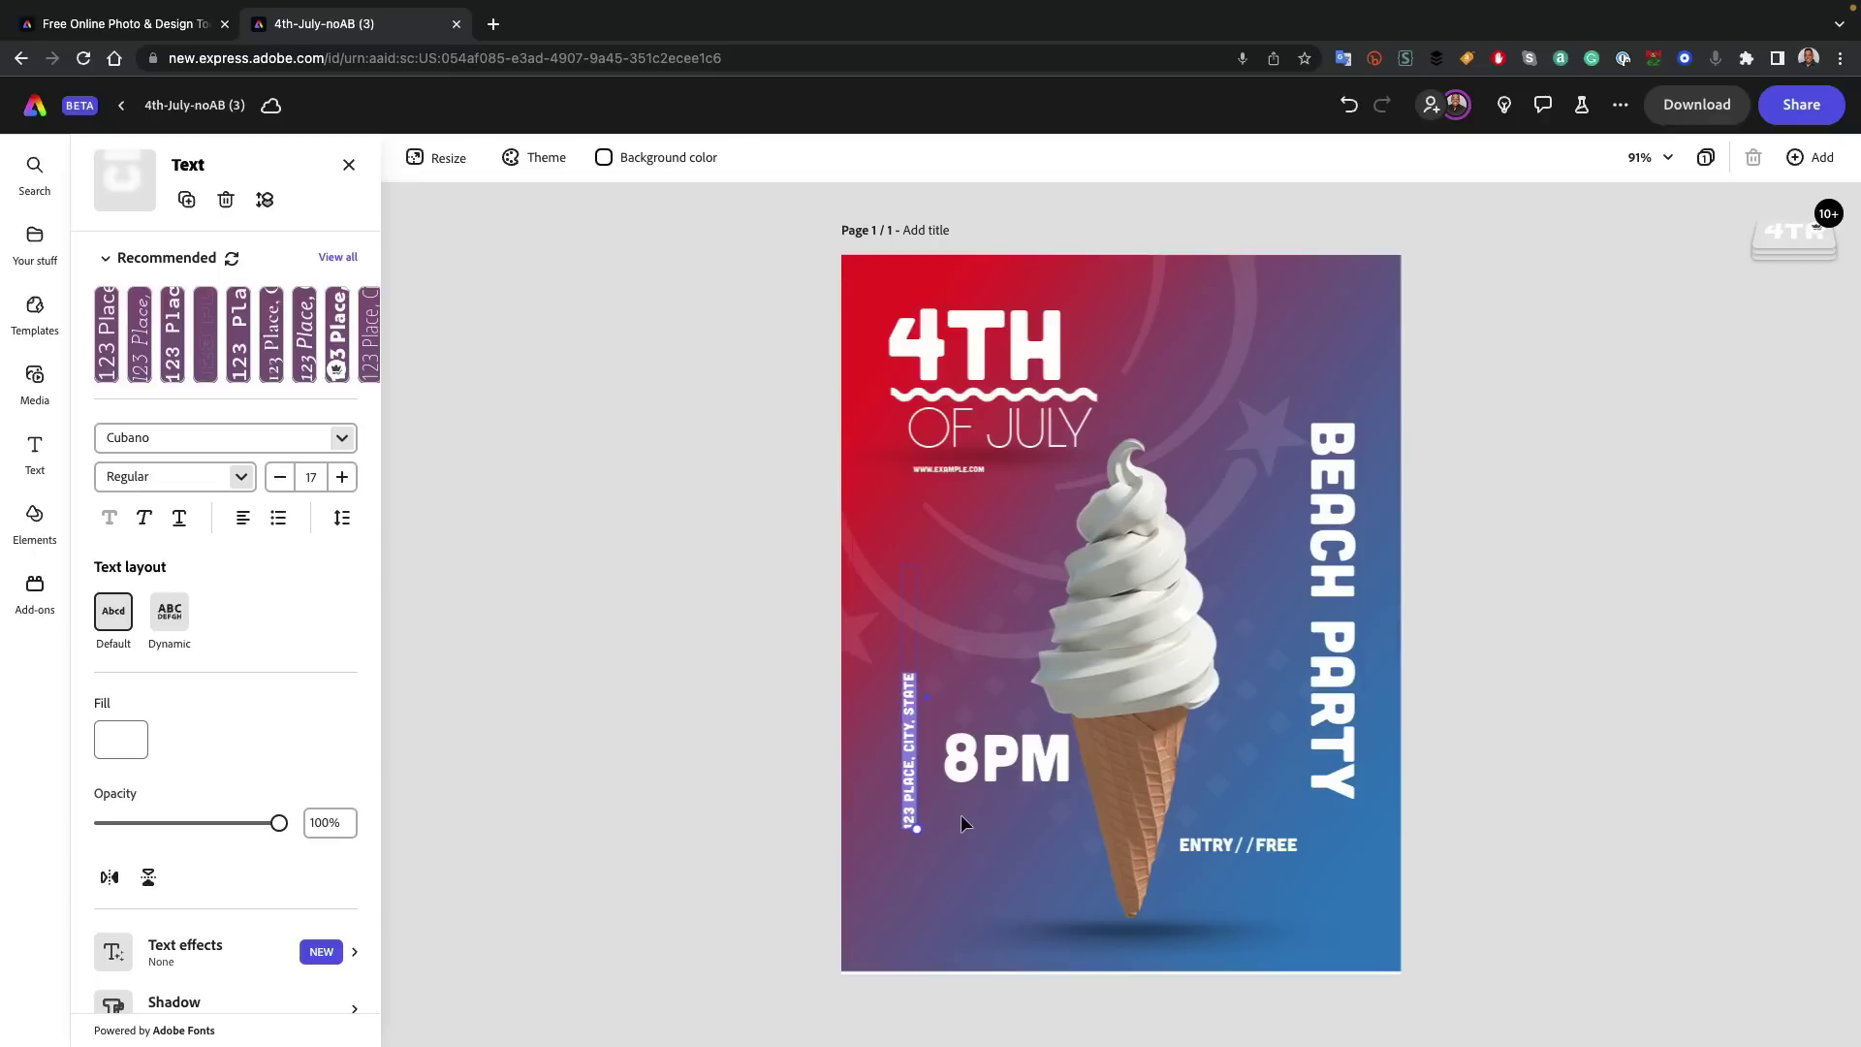
pyautogui.write('P')
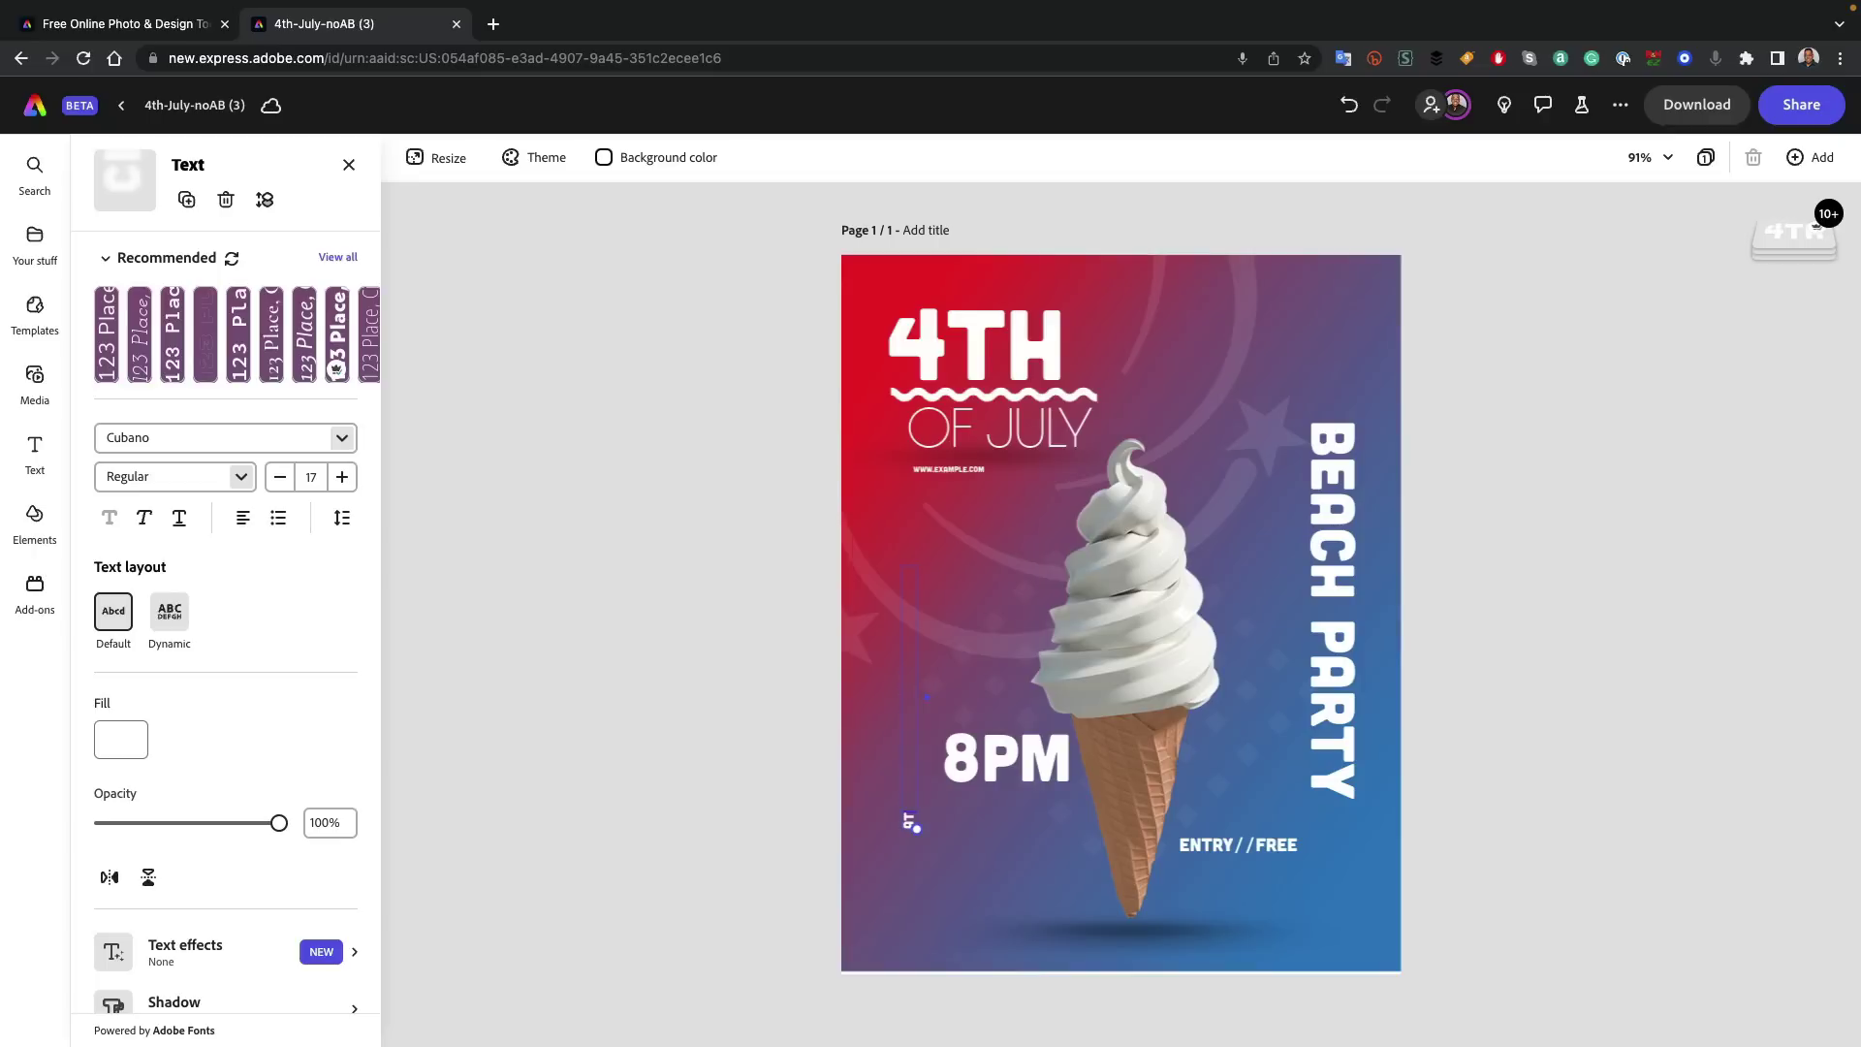
pyautogui.write('TLANTA BEACH')
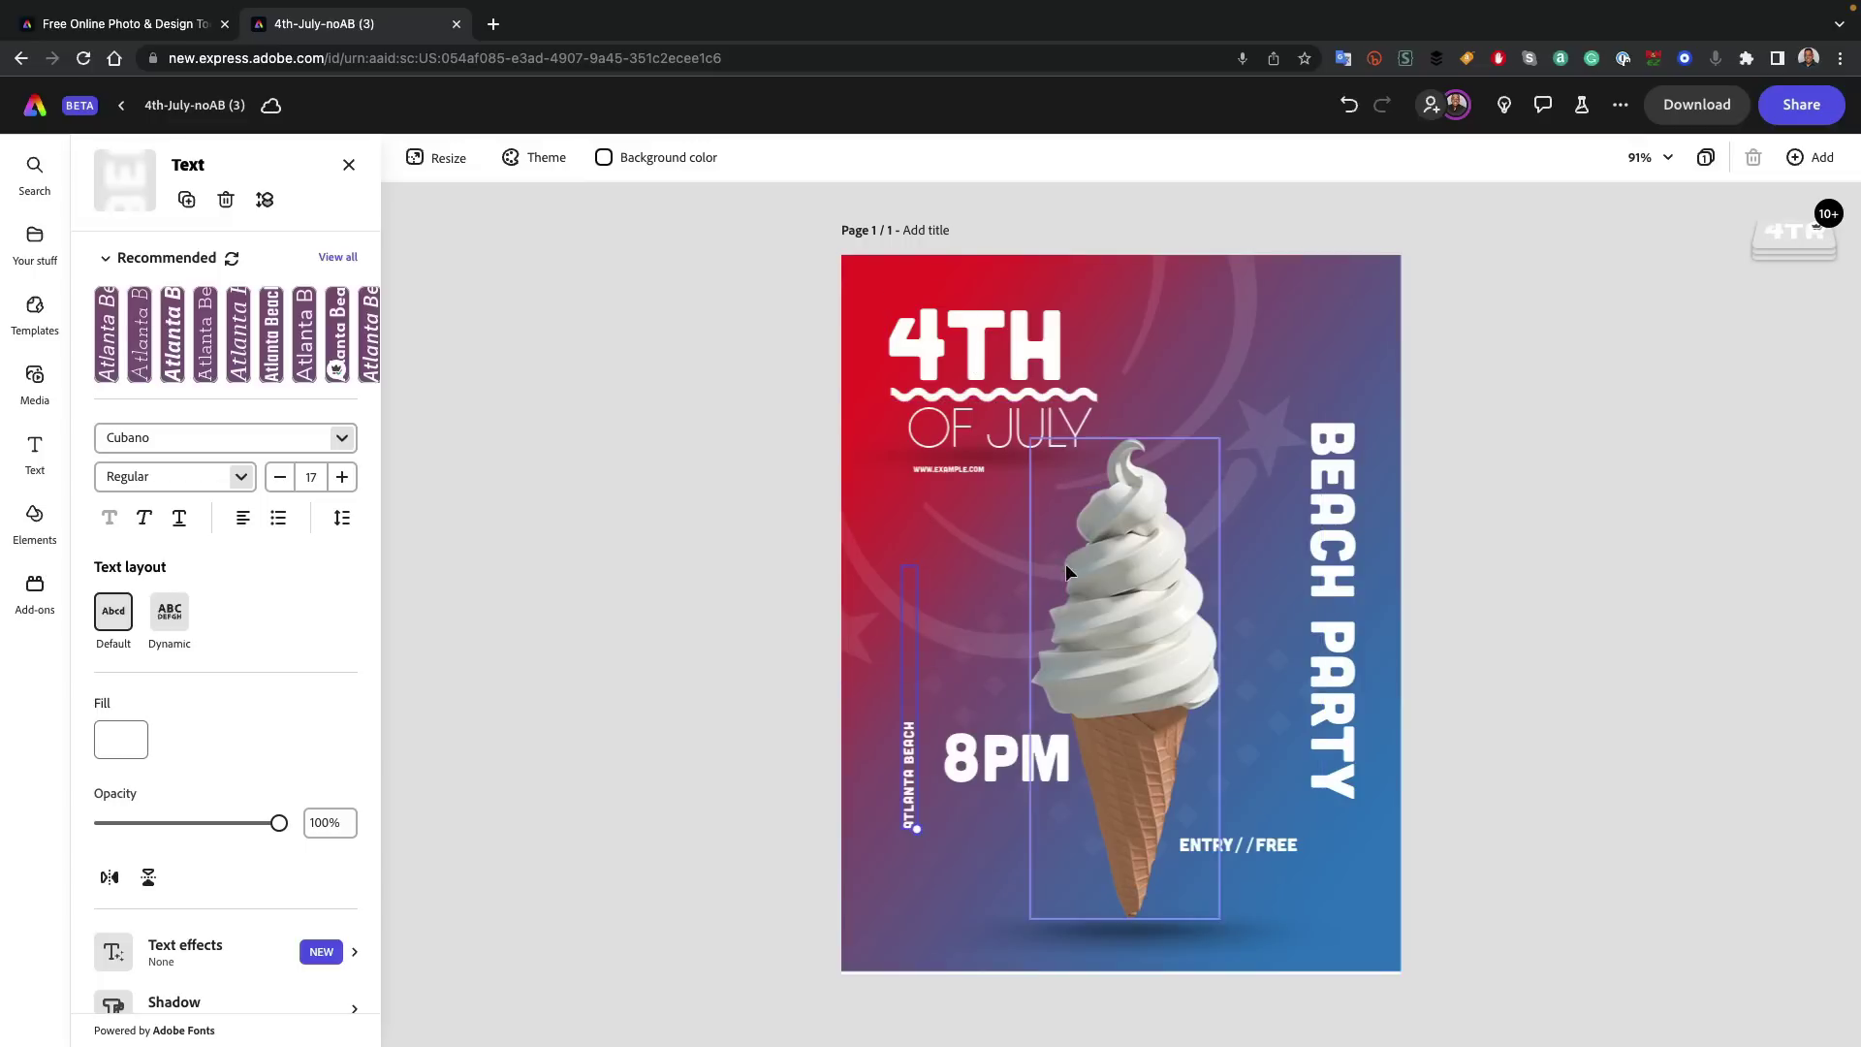
pyautogui.click(1101, 582)
pyautogui.moveTo(1120, 574); pyautogui.dragTo(1124, 583)
pyautogui.hotkey('ctrl', 'z')
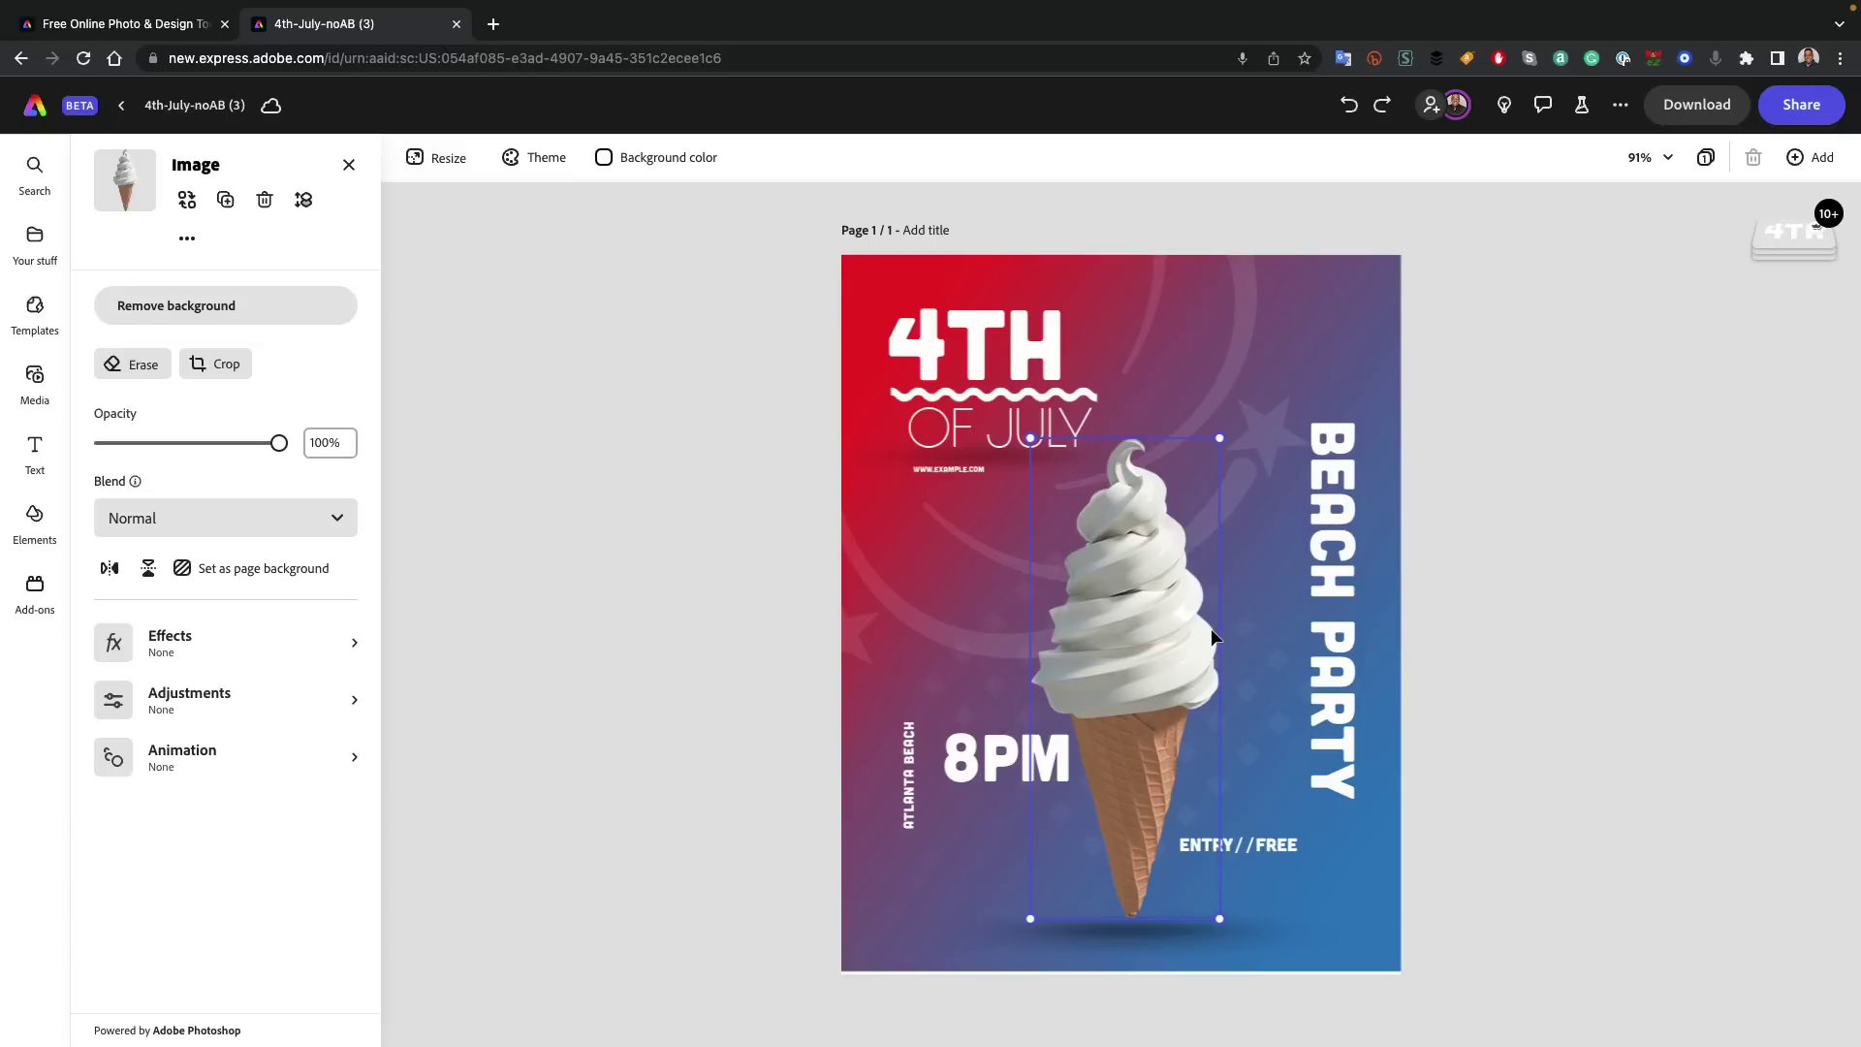
# - Add a Portrait (3:4) Text to image placeholder from the Media photos panel
pyautogui.click(863, 956)
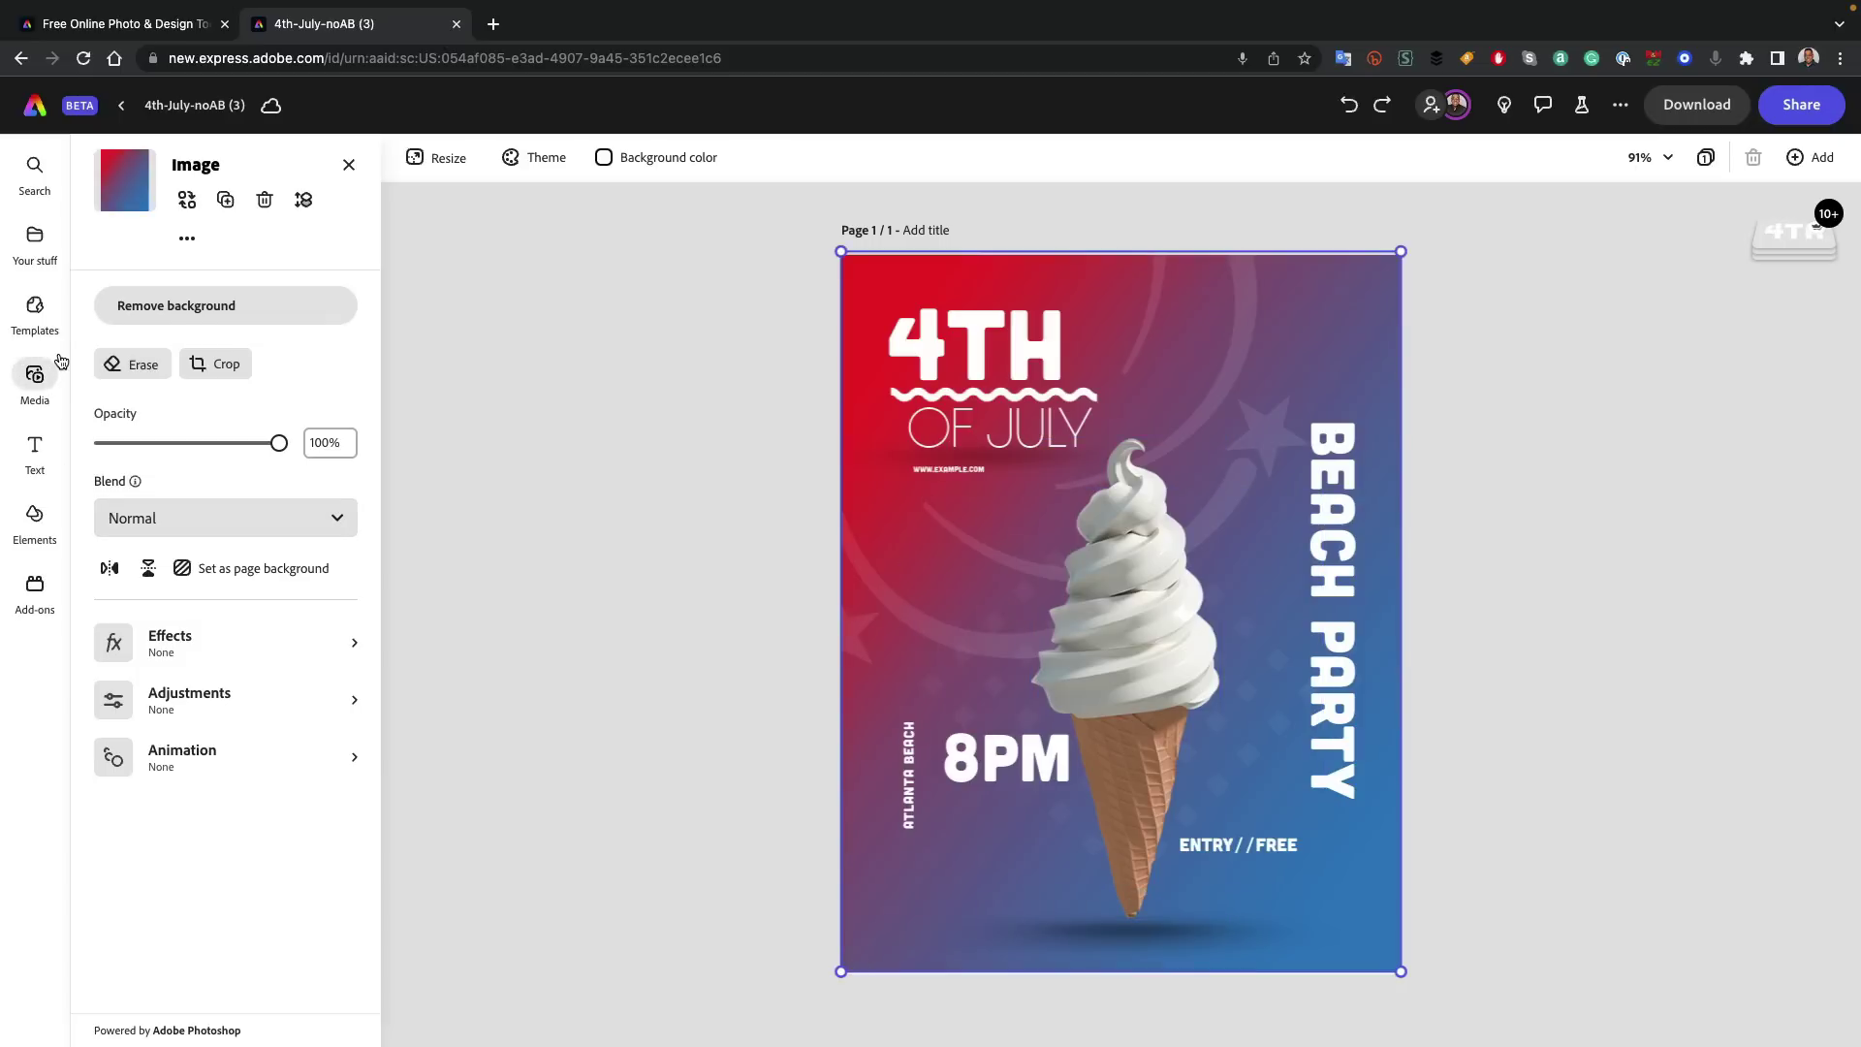
pyautogui.click(34, 375)
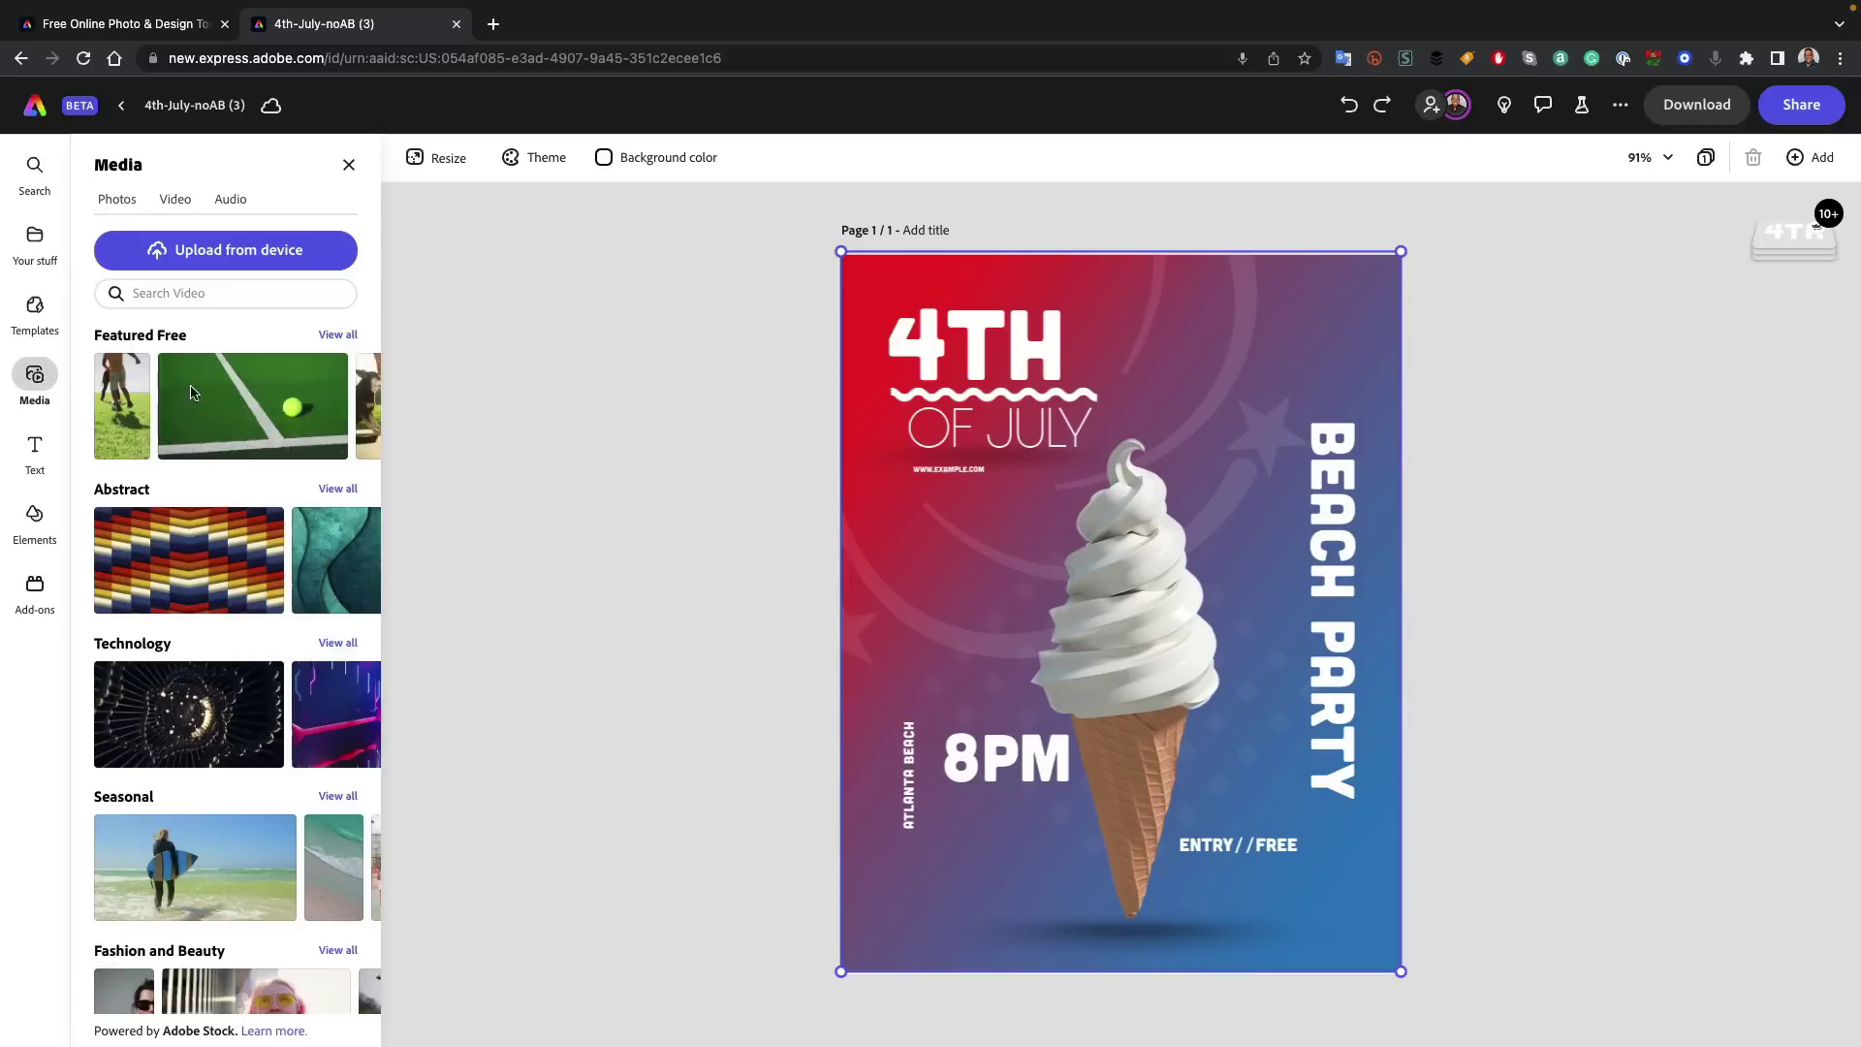
pyautogui.click(117, 199)
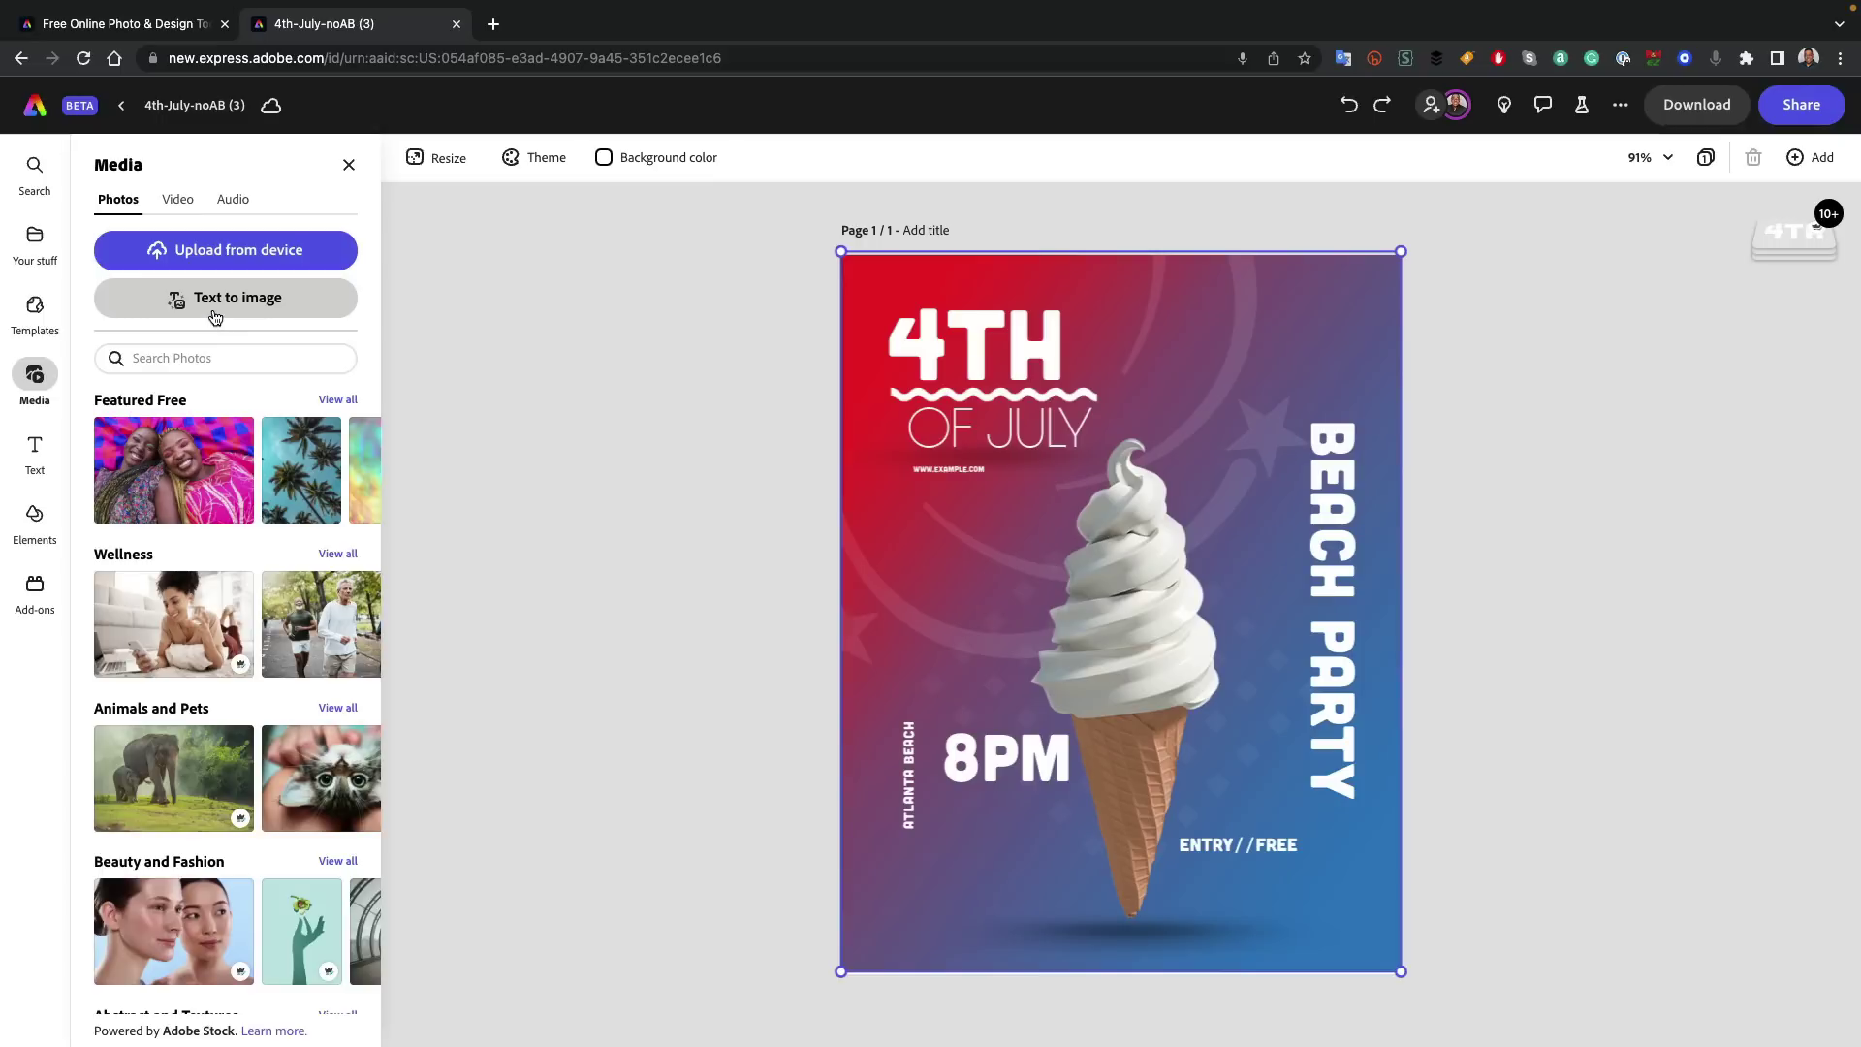
pyautogui.click(215, 317)
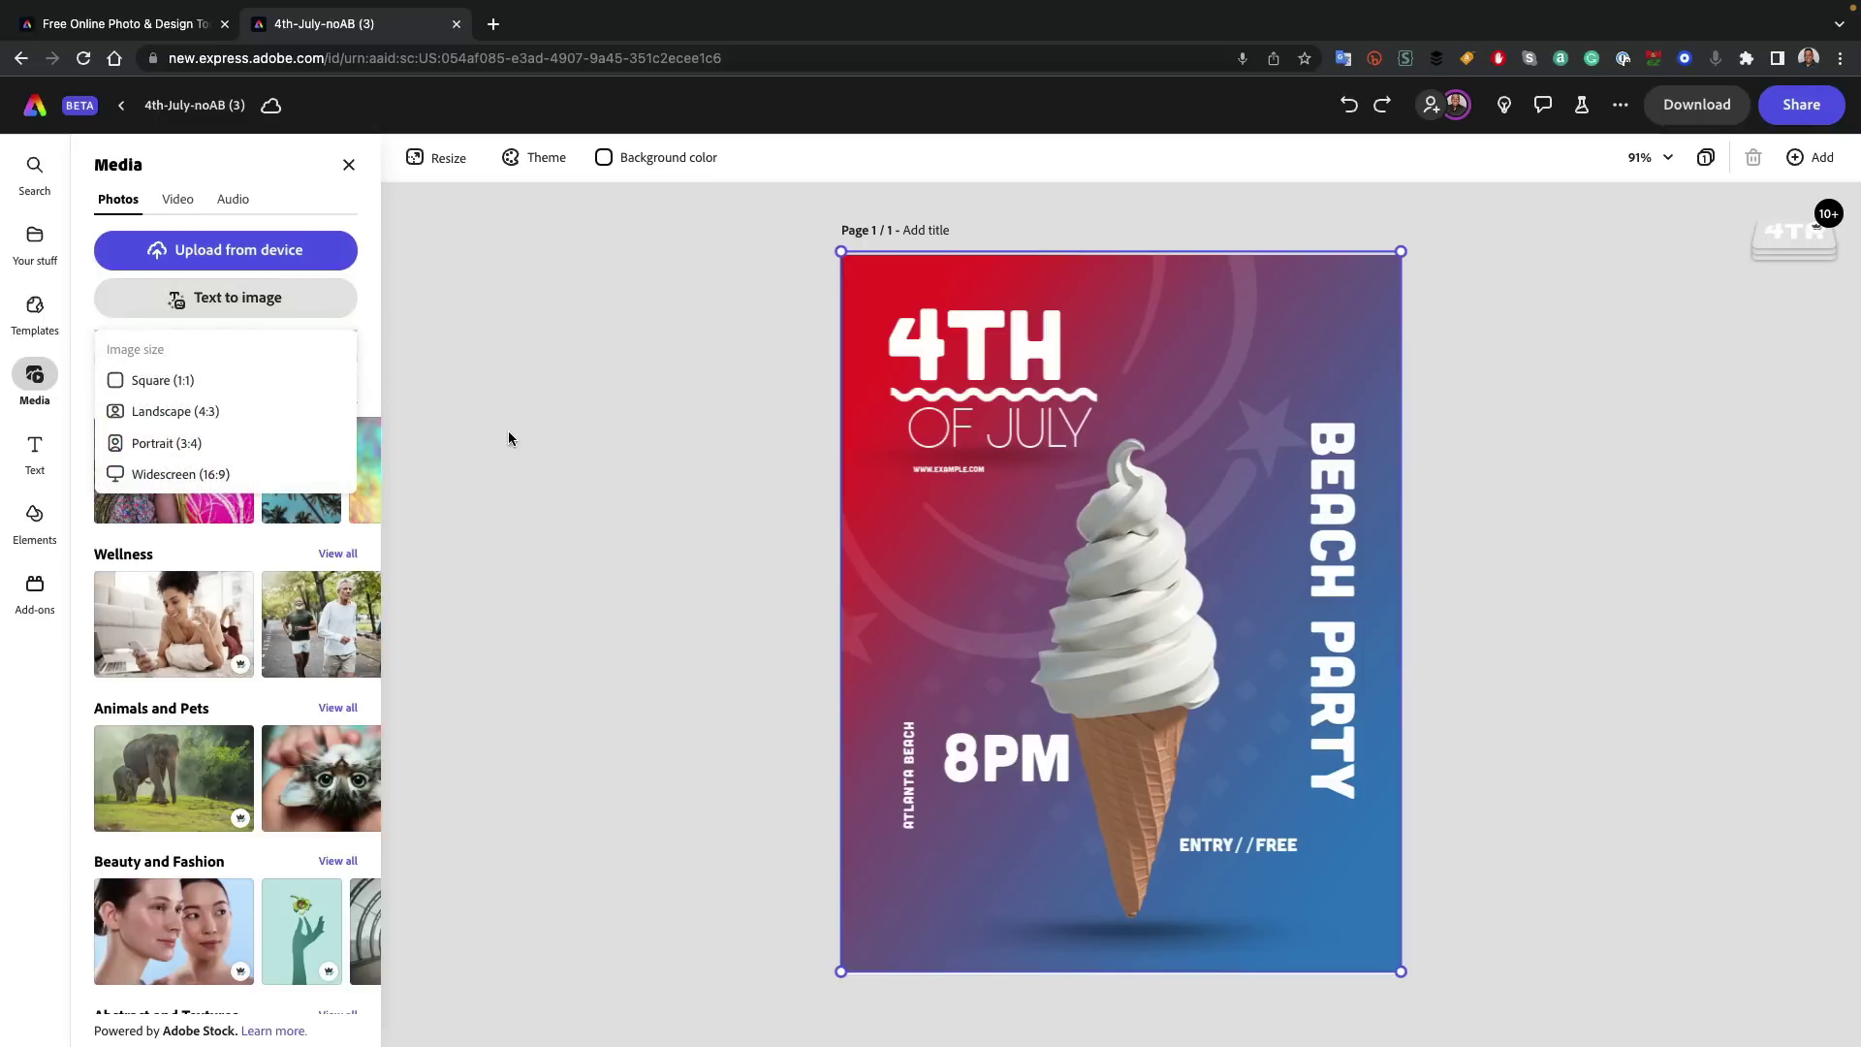
pyautogui.click(180, 443)
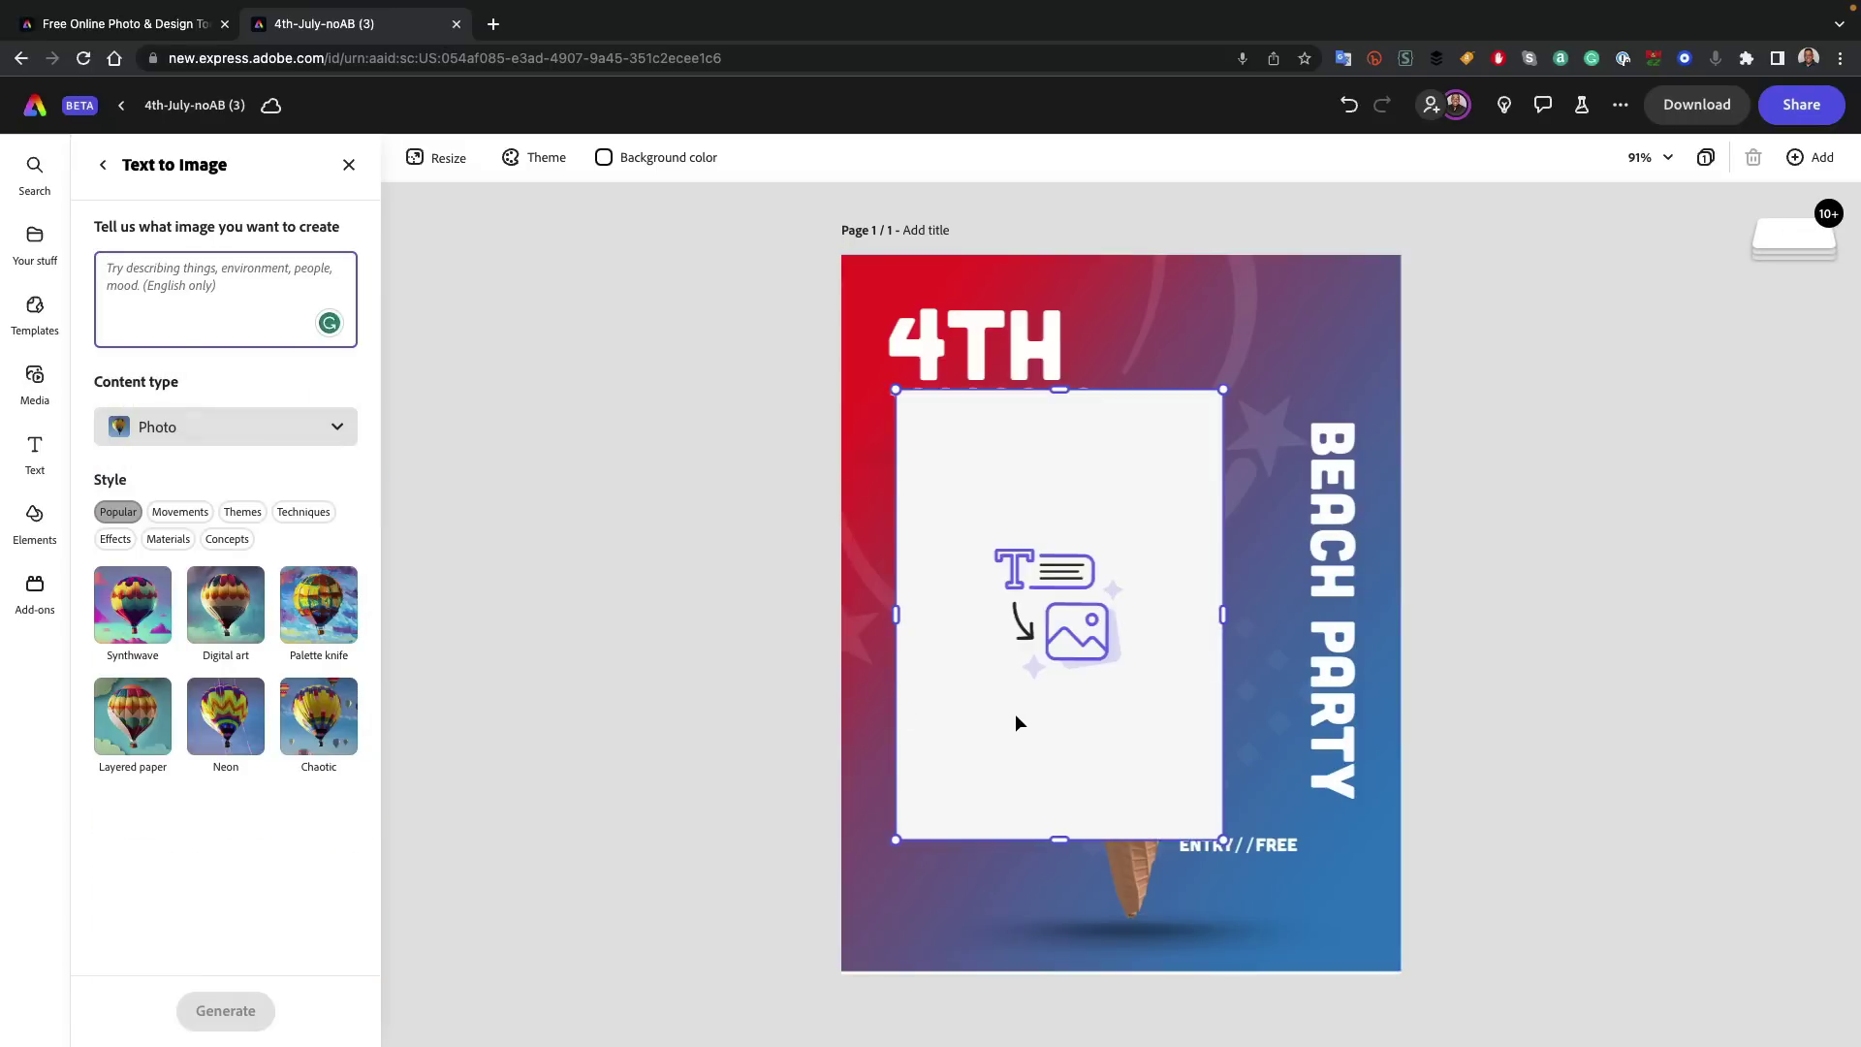
# - Stretch the placeholder over the whole page and keep Photo as the content type
pyautogui.moveTo(1015, 713); pyautogui.dragTo(963, 582)
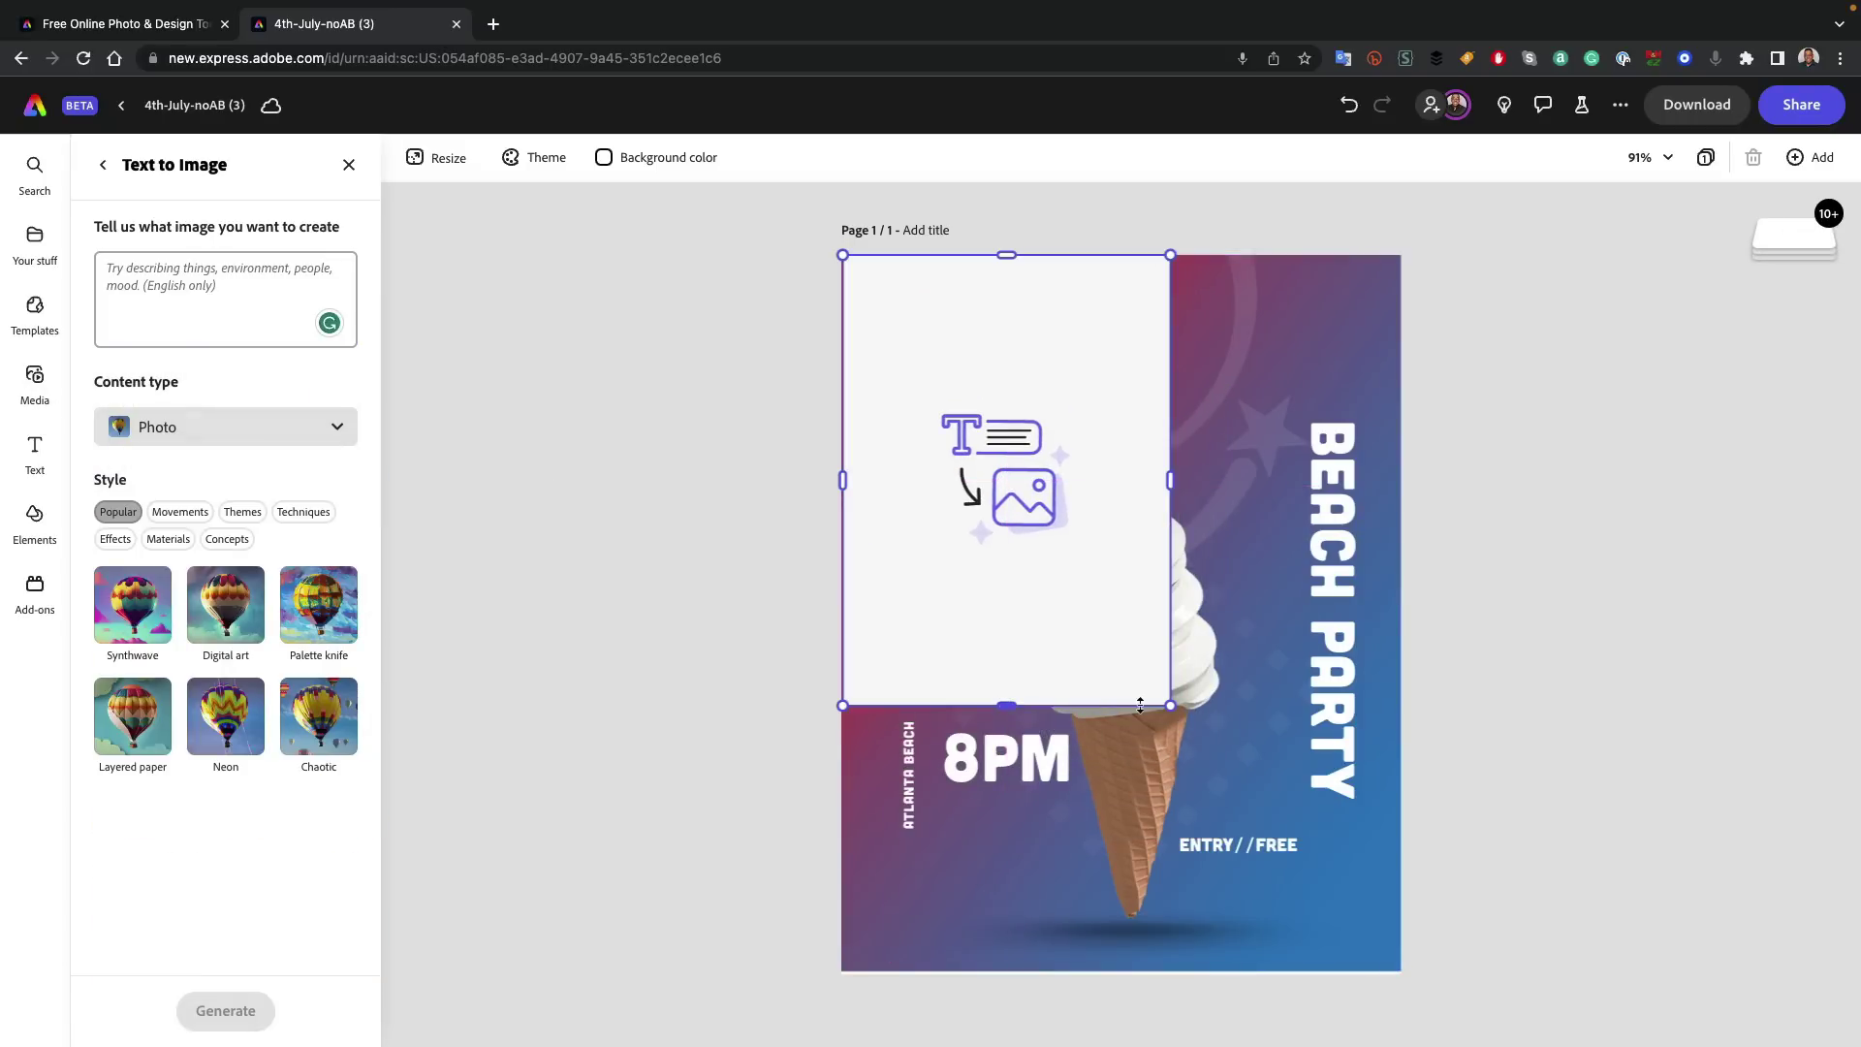
pyautogui.moveTo(1172, 711); pyautogui.dragTo(1420, 1017)
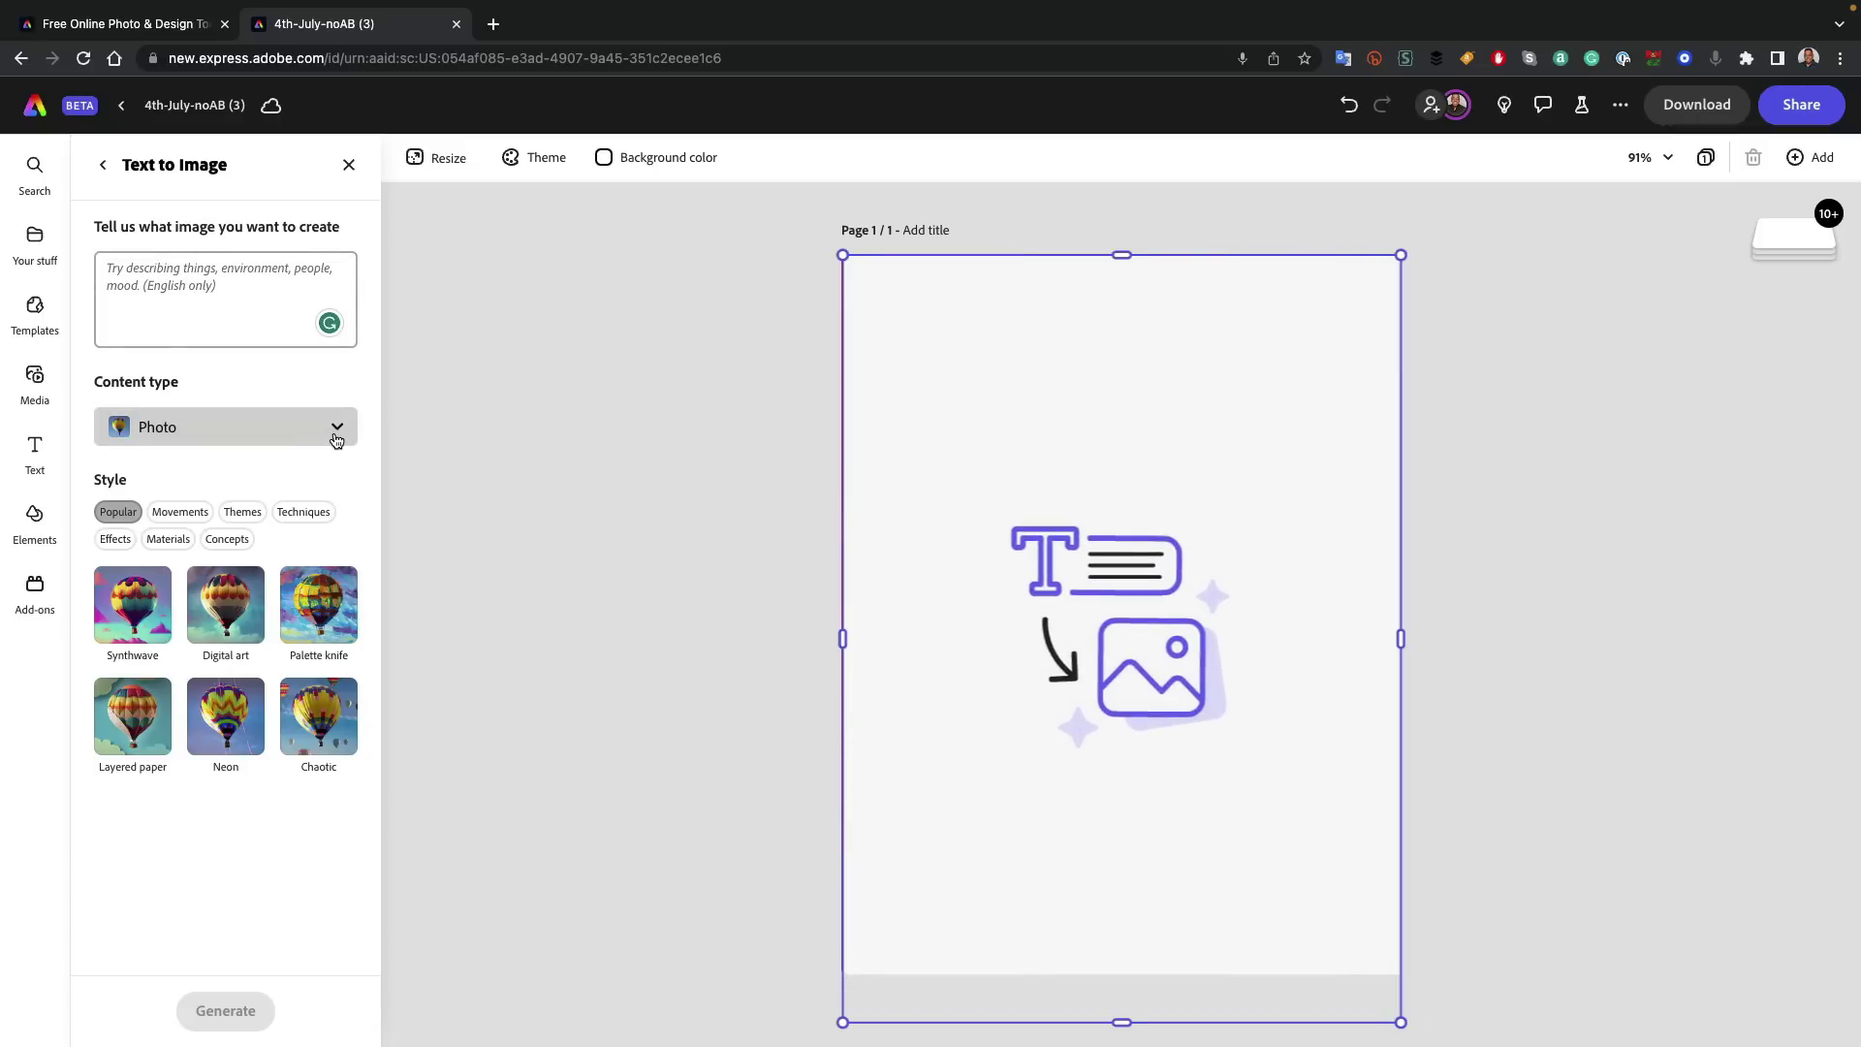
pyautogui.click(335, 427)
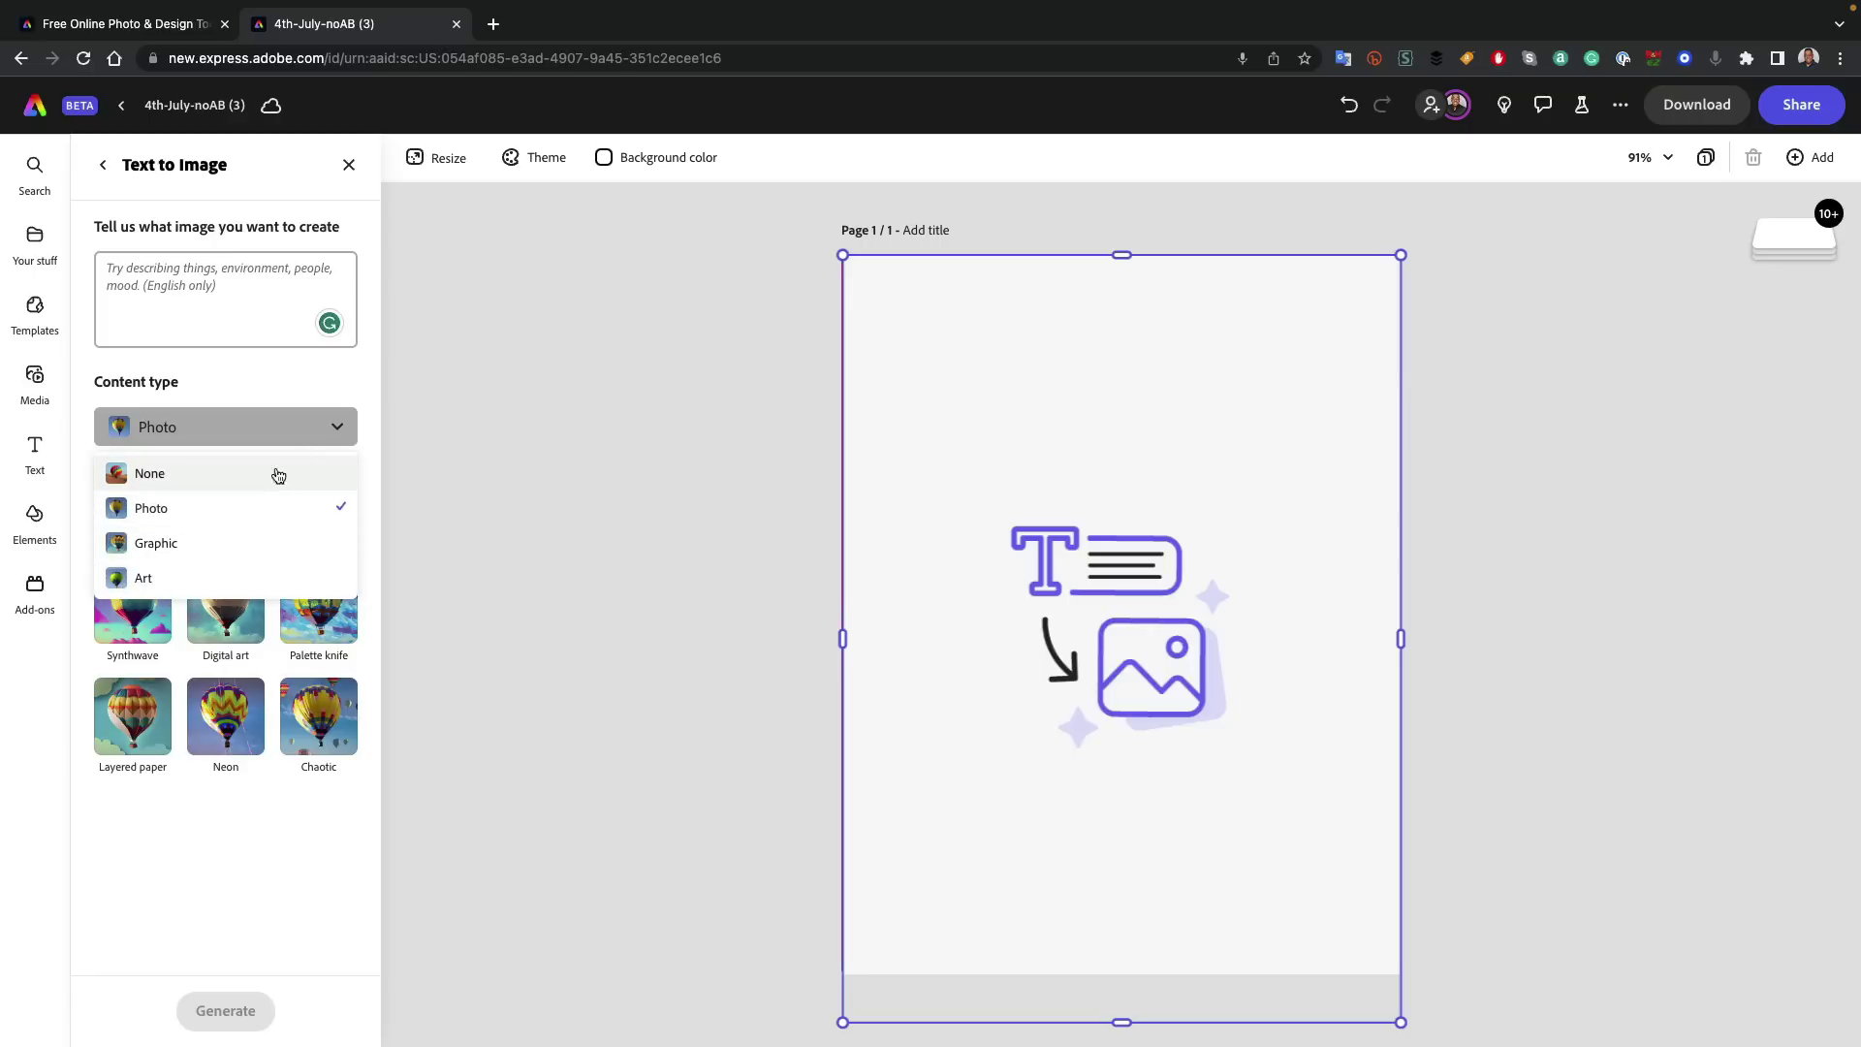
pyautogui.click(286, 427)
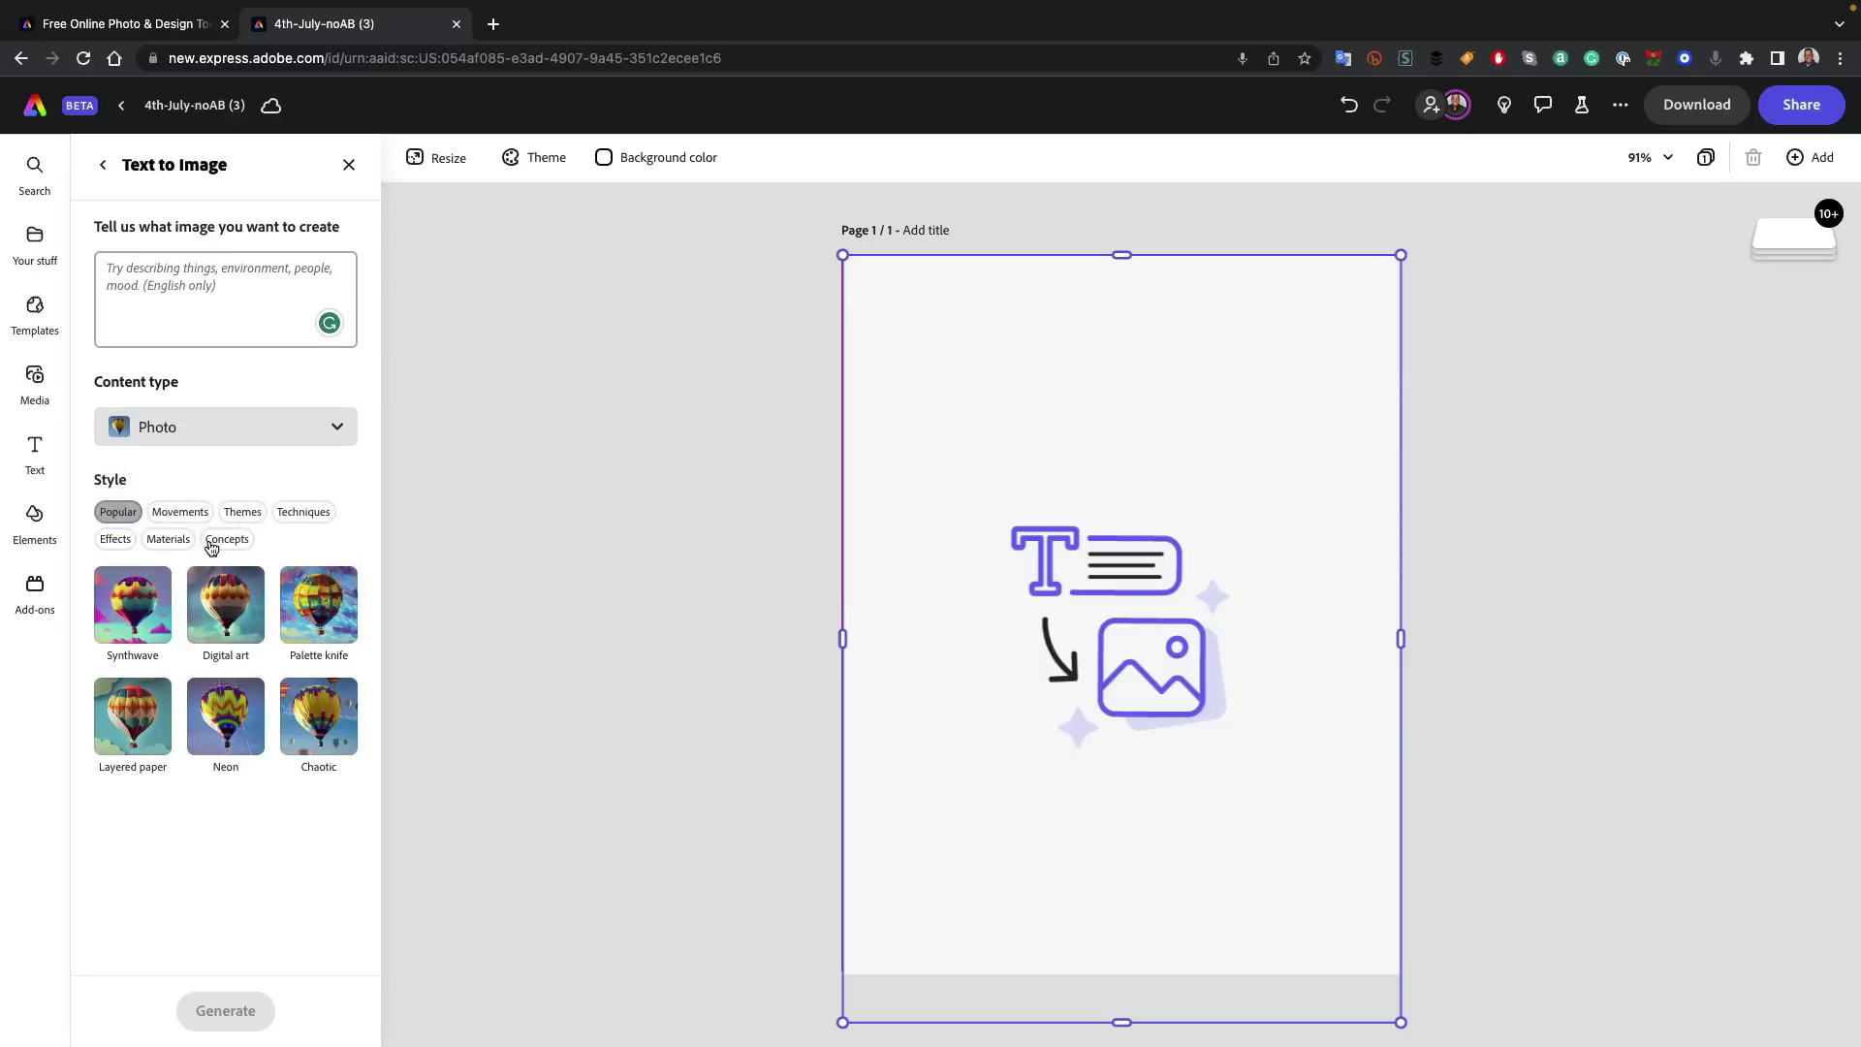
# - Paste the prompt 'Summer beach with balloons and confetti' and remove the stray characters
pyautogui.click(175, 292)
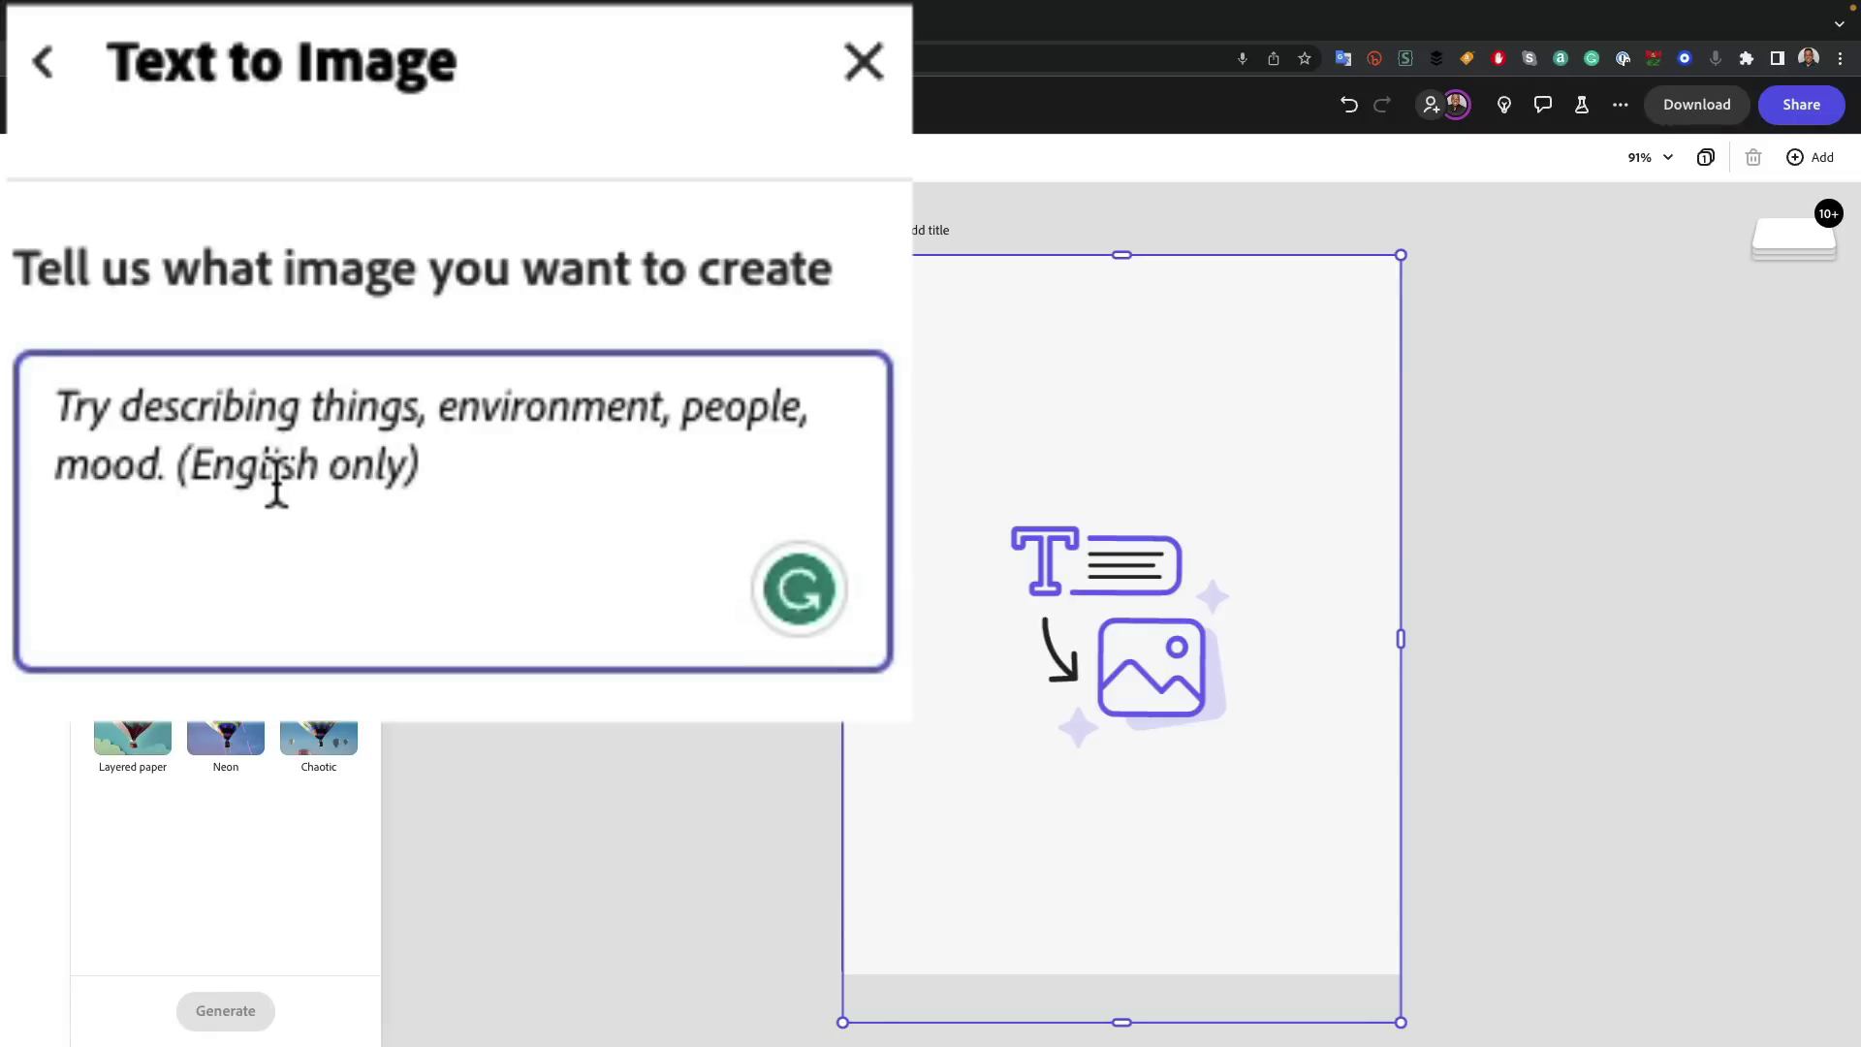
pyautogui.write('- [ ] Summer beach with balloons and confetti')
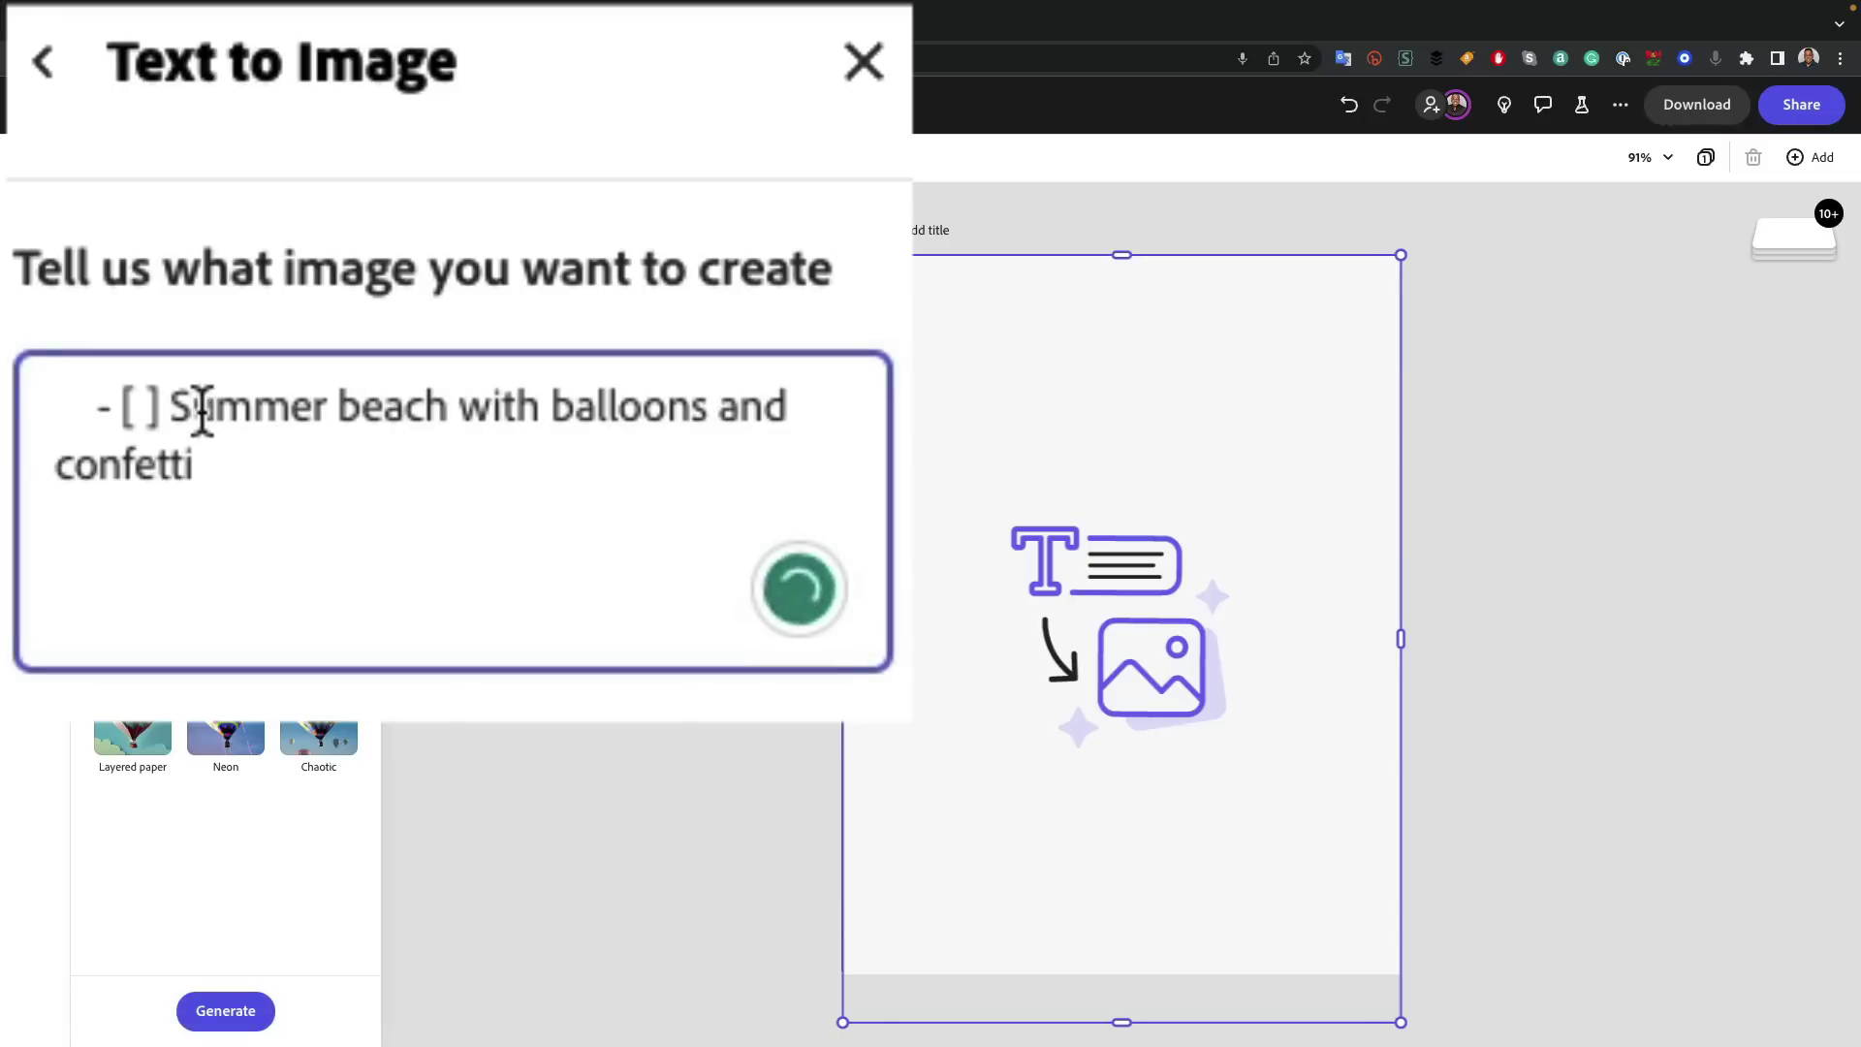
pyautogui.moveTo(166, 404); pyautogui.dragTo(91, 177)
pyautogui.press('BackSpace')
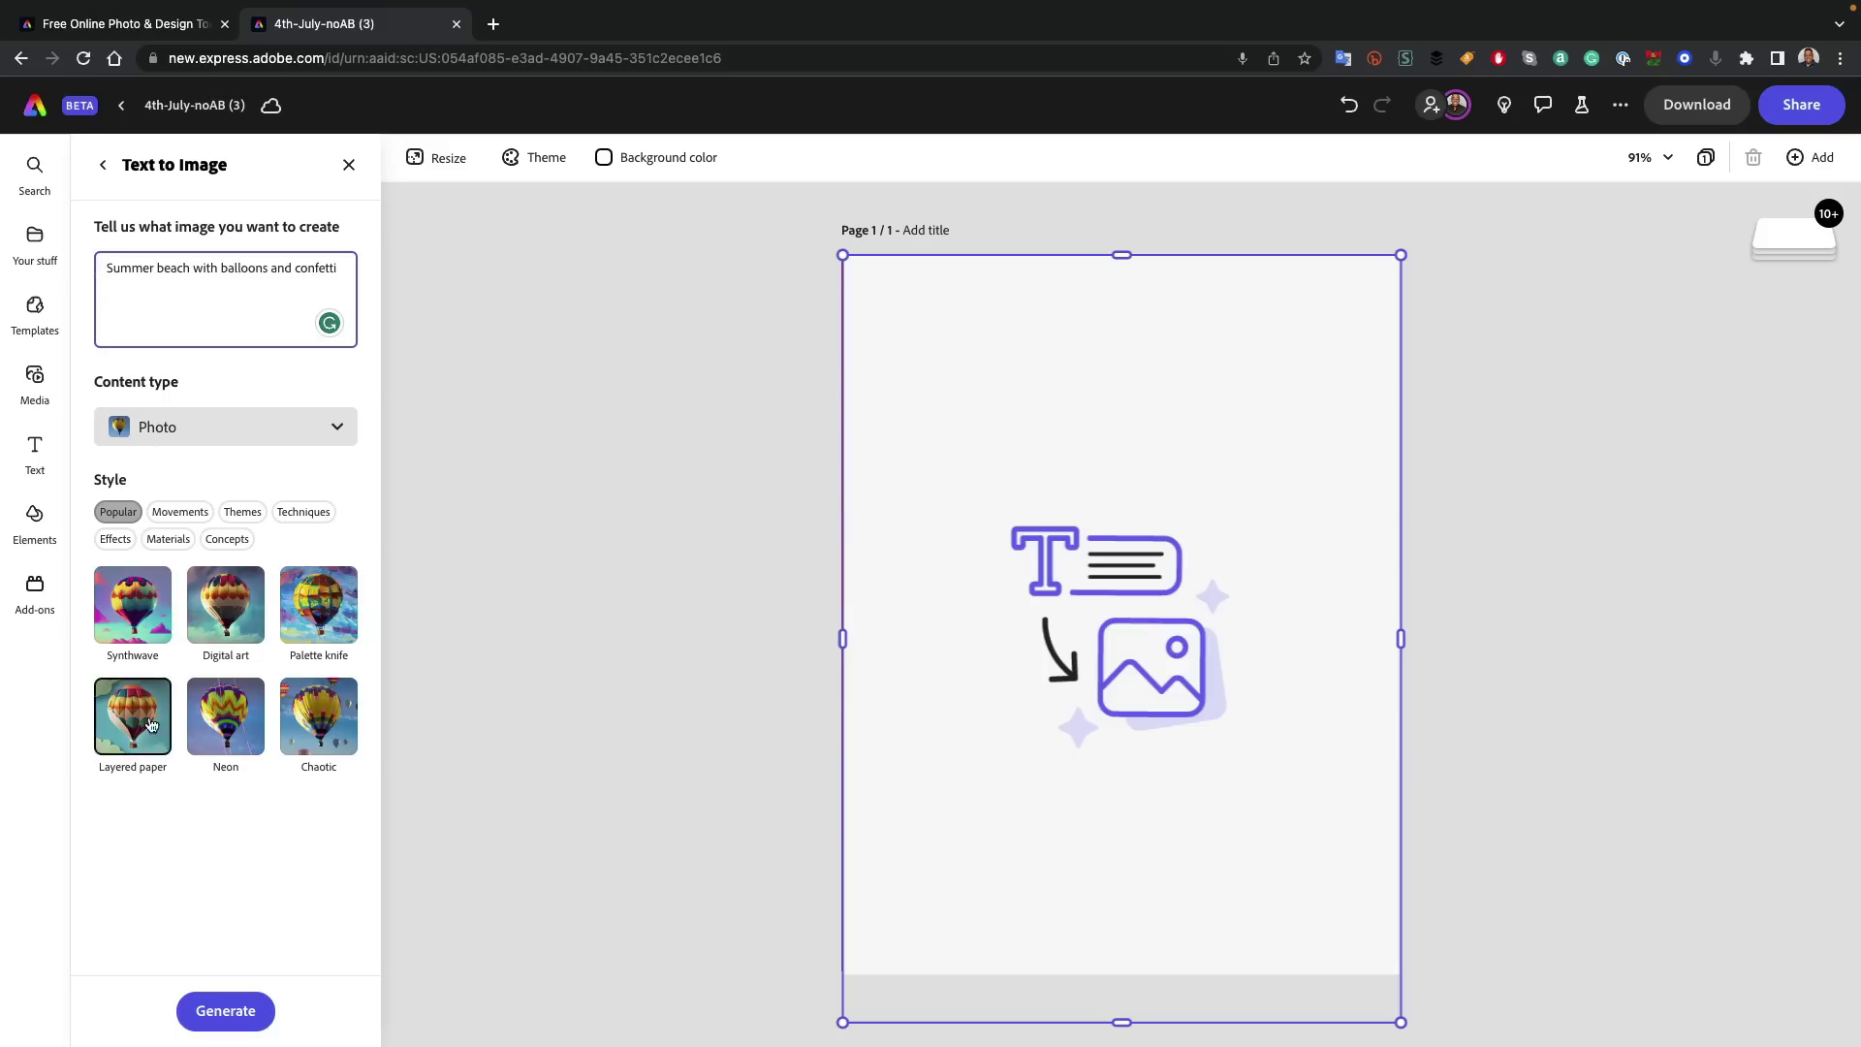
# - Generate the beach photos, compare results, and keep the third one with balloons over confetti
pyautogui.click(235, 1015)
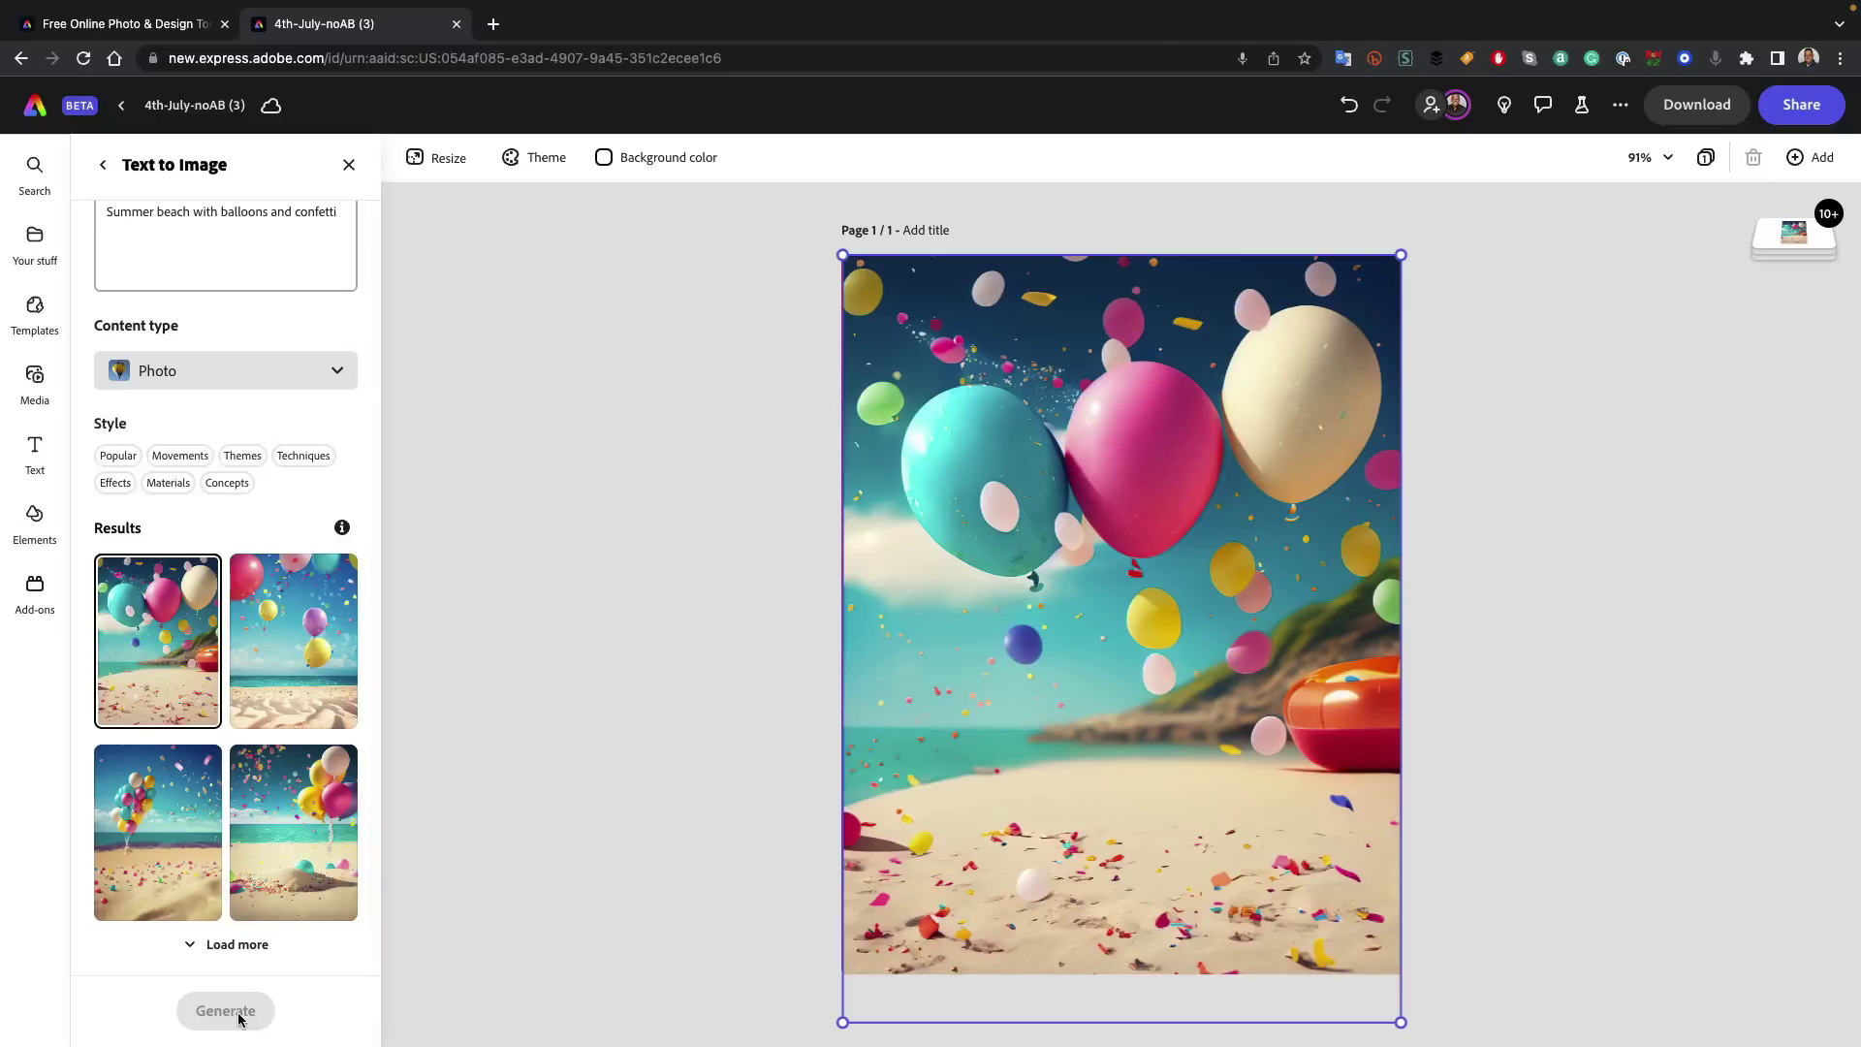
pyautogui.click(178, 875)
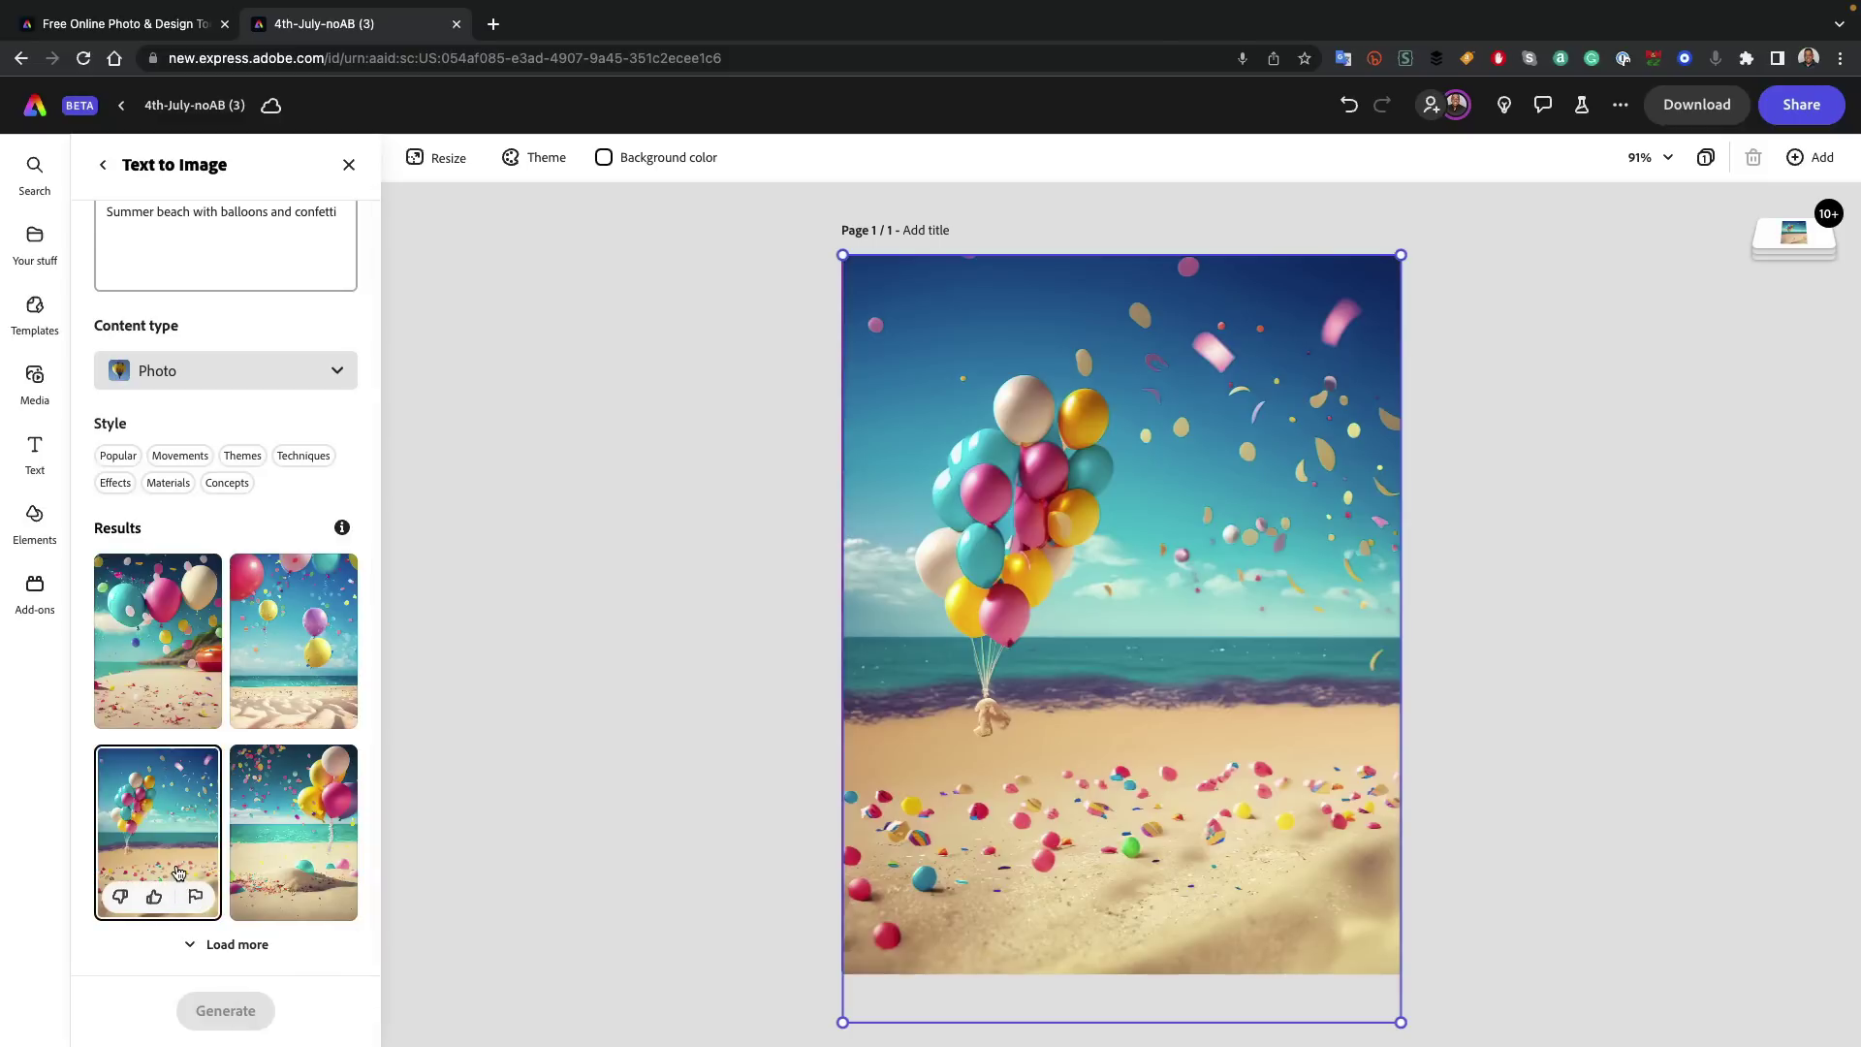
pyautogui.click(312, 853)
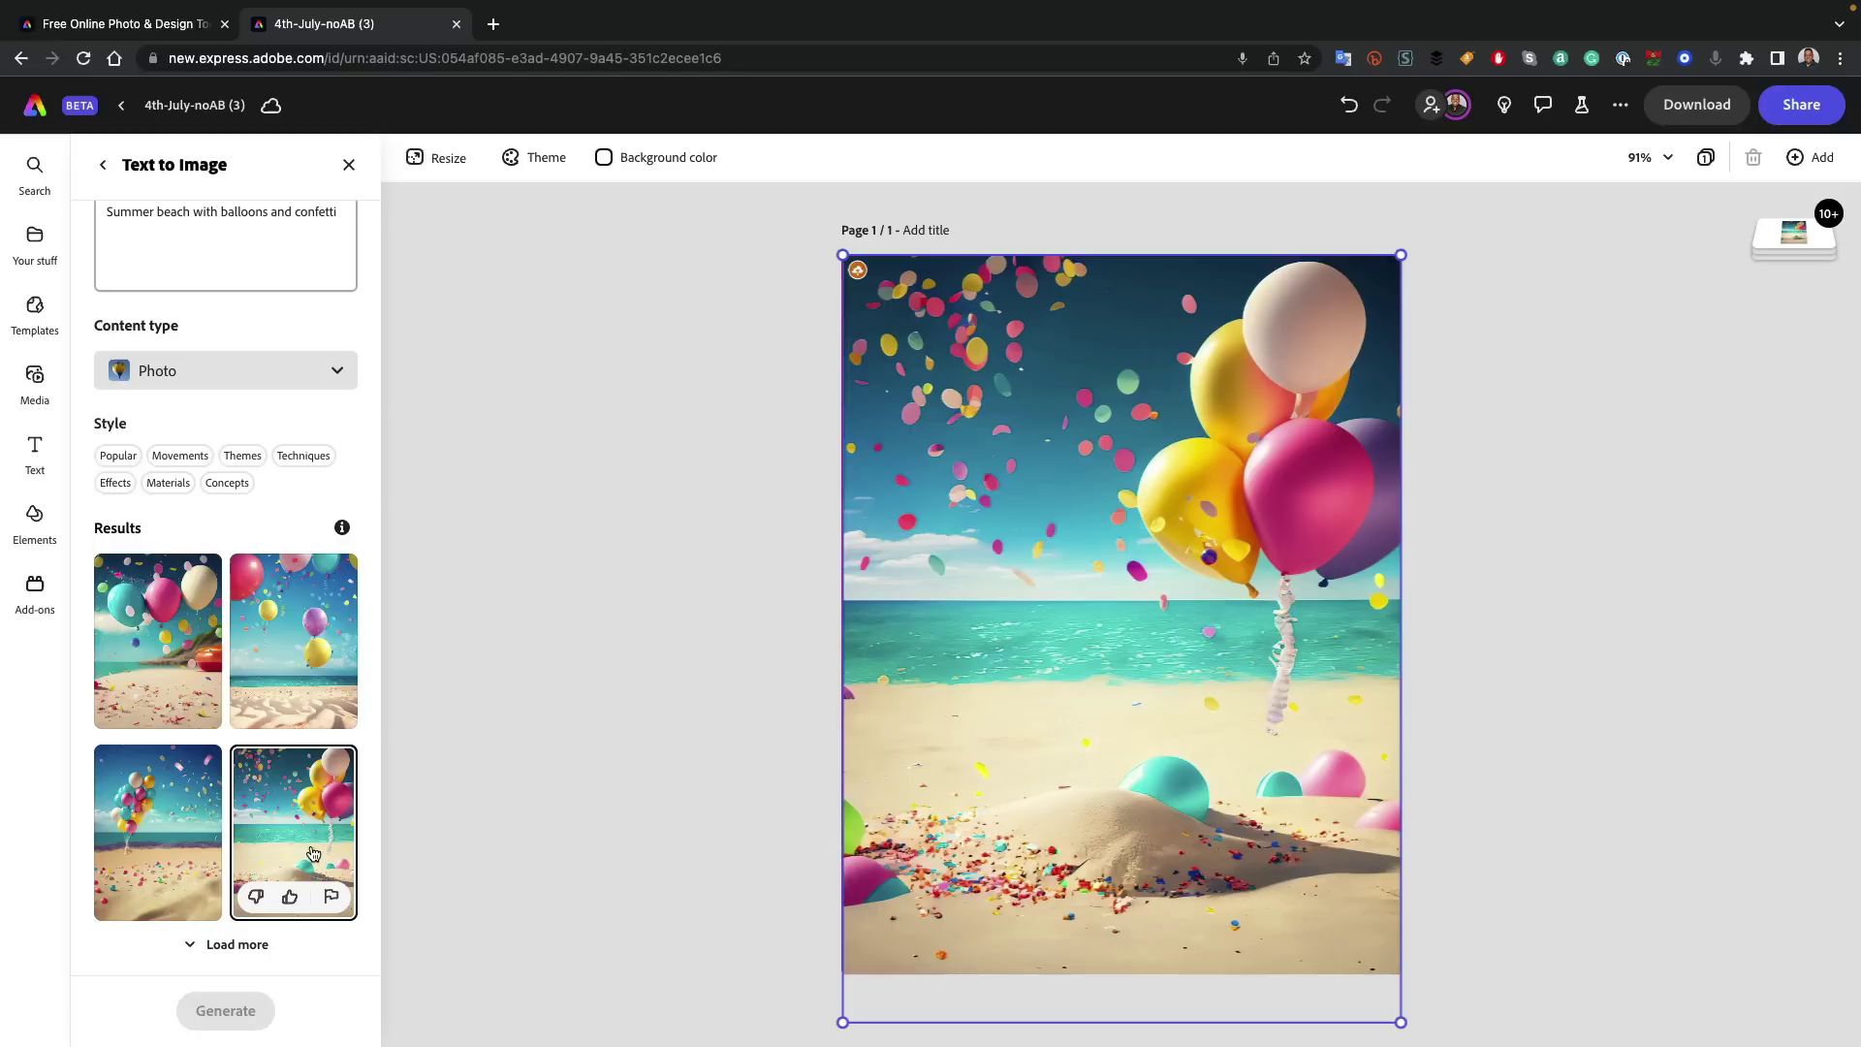
pyautogui.click(278, 674)
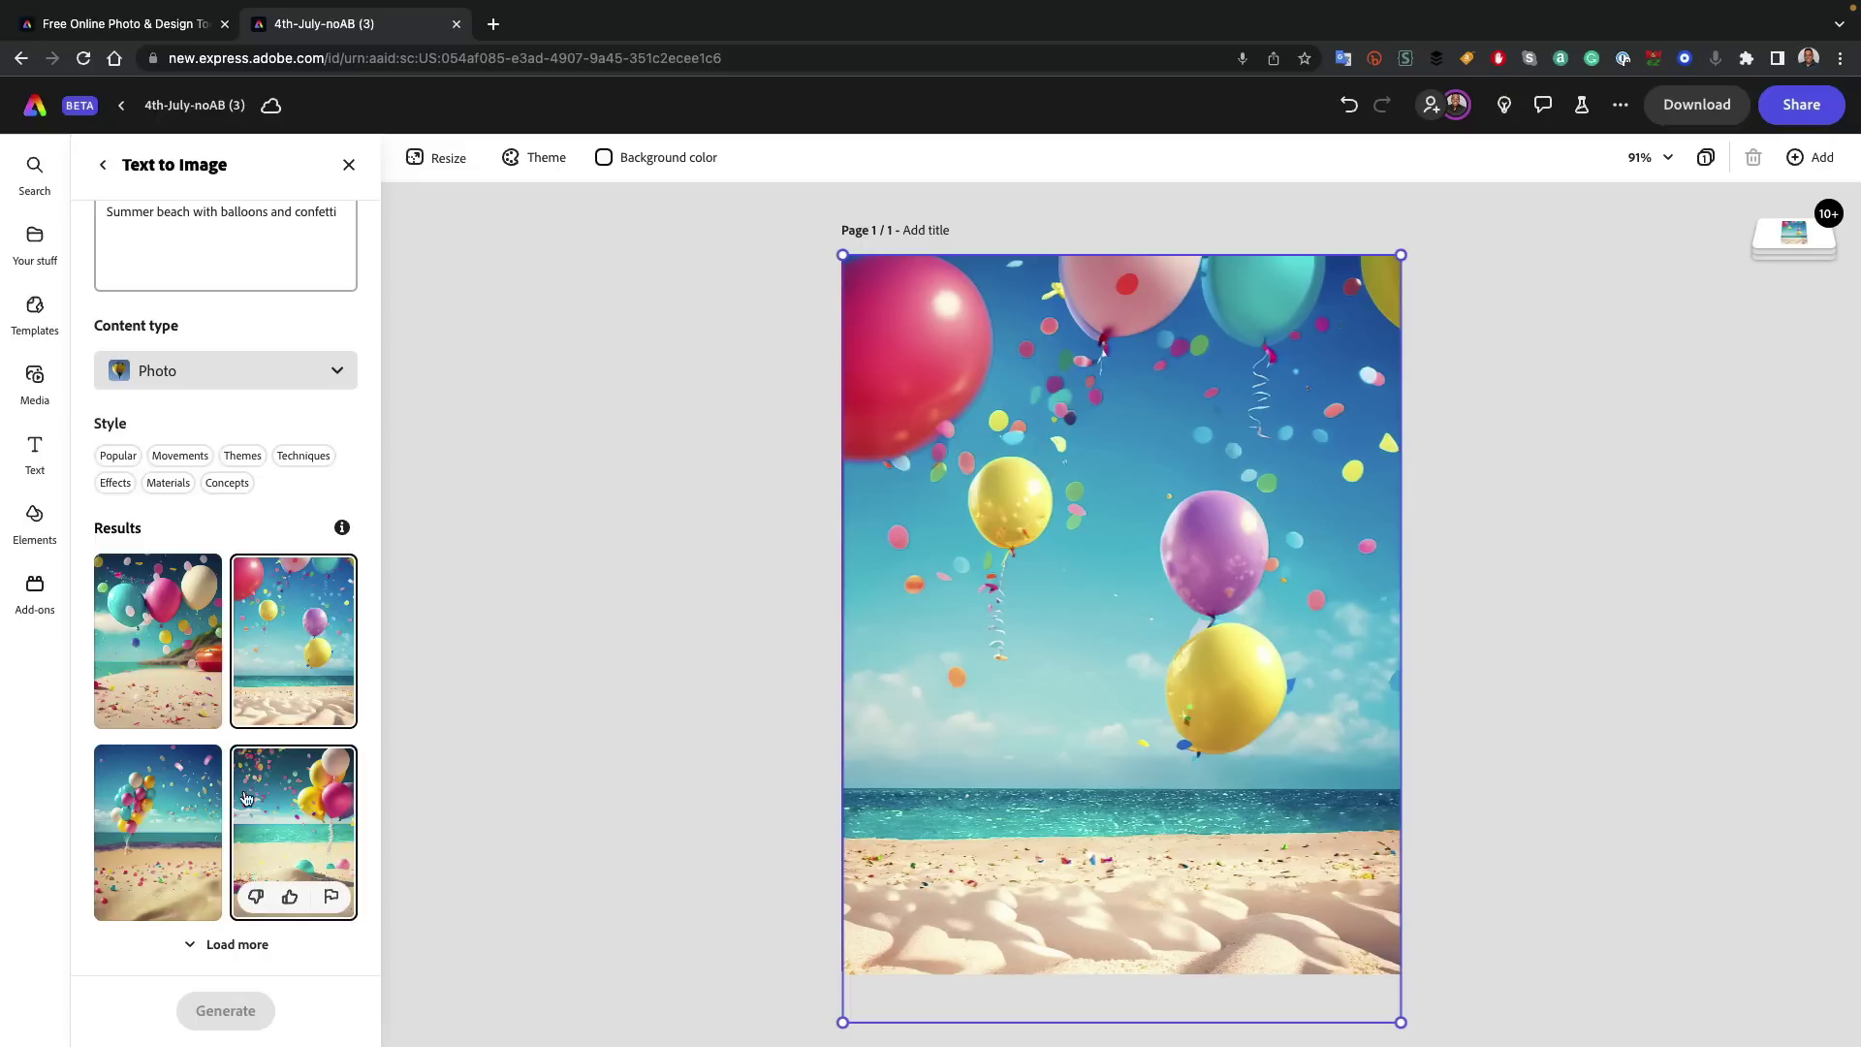
pyautogui.click(152, 836)
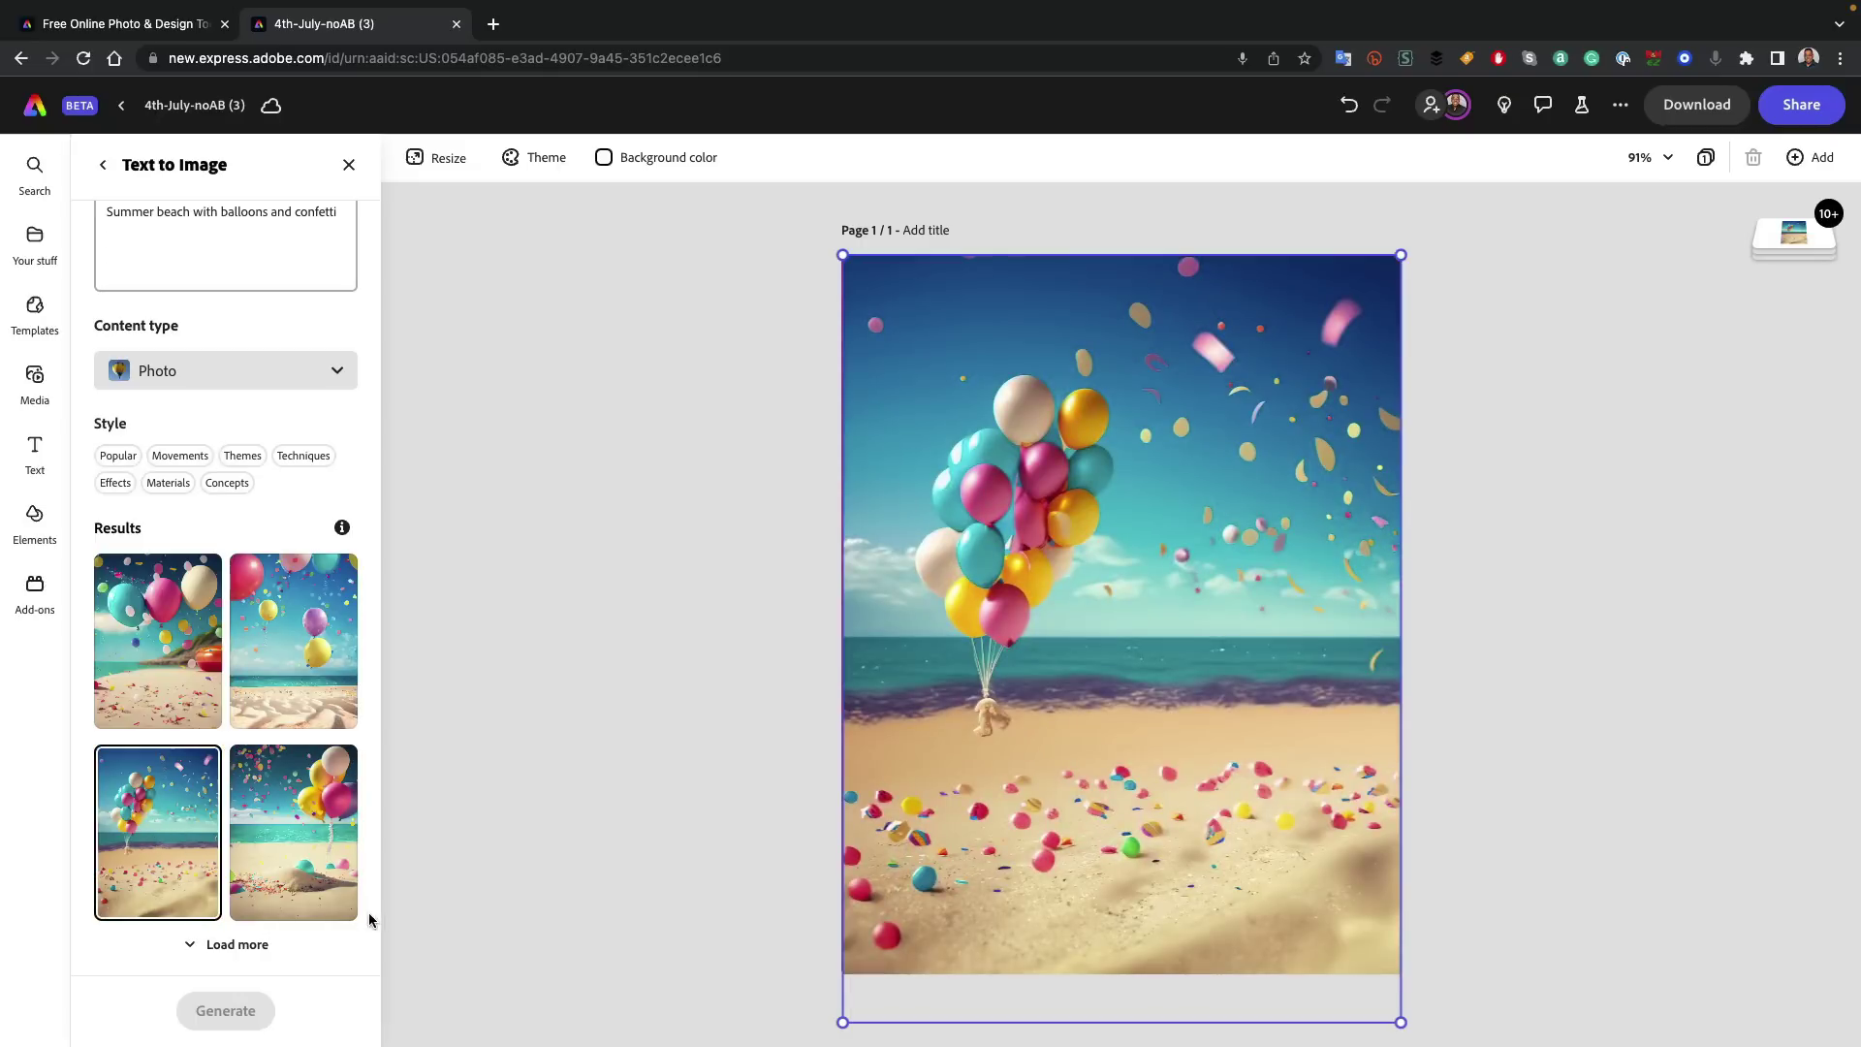
# - Move the beach photo to the bottom of the layers and delete the gradient background layer
pyautogui.click(547, 822)
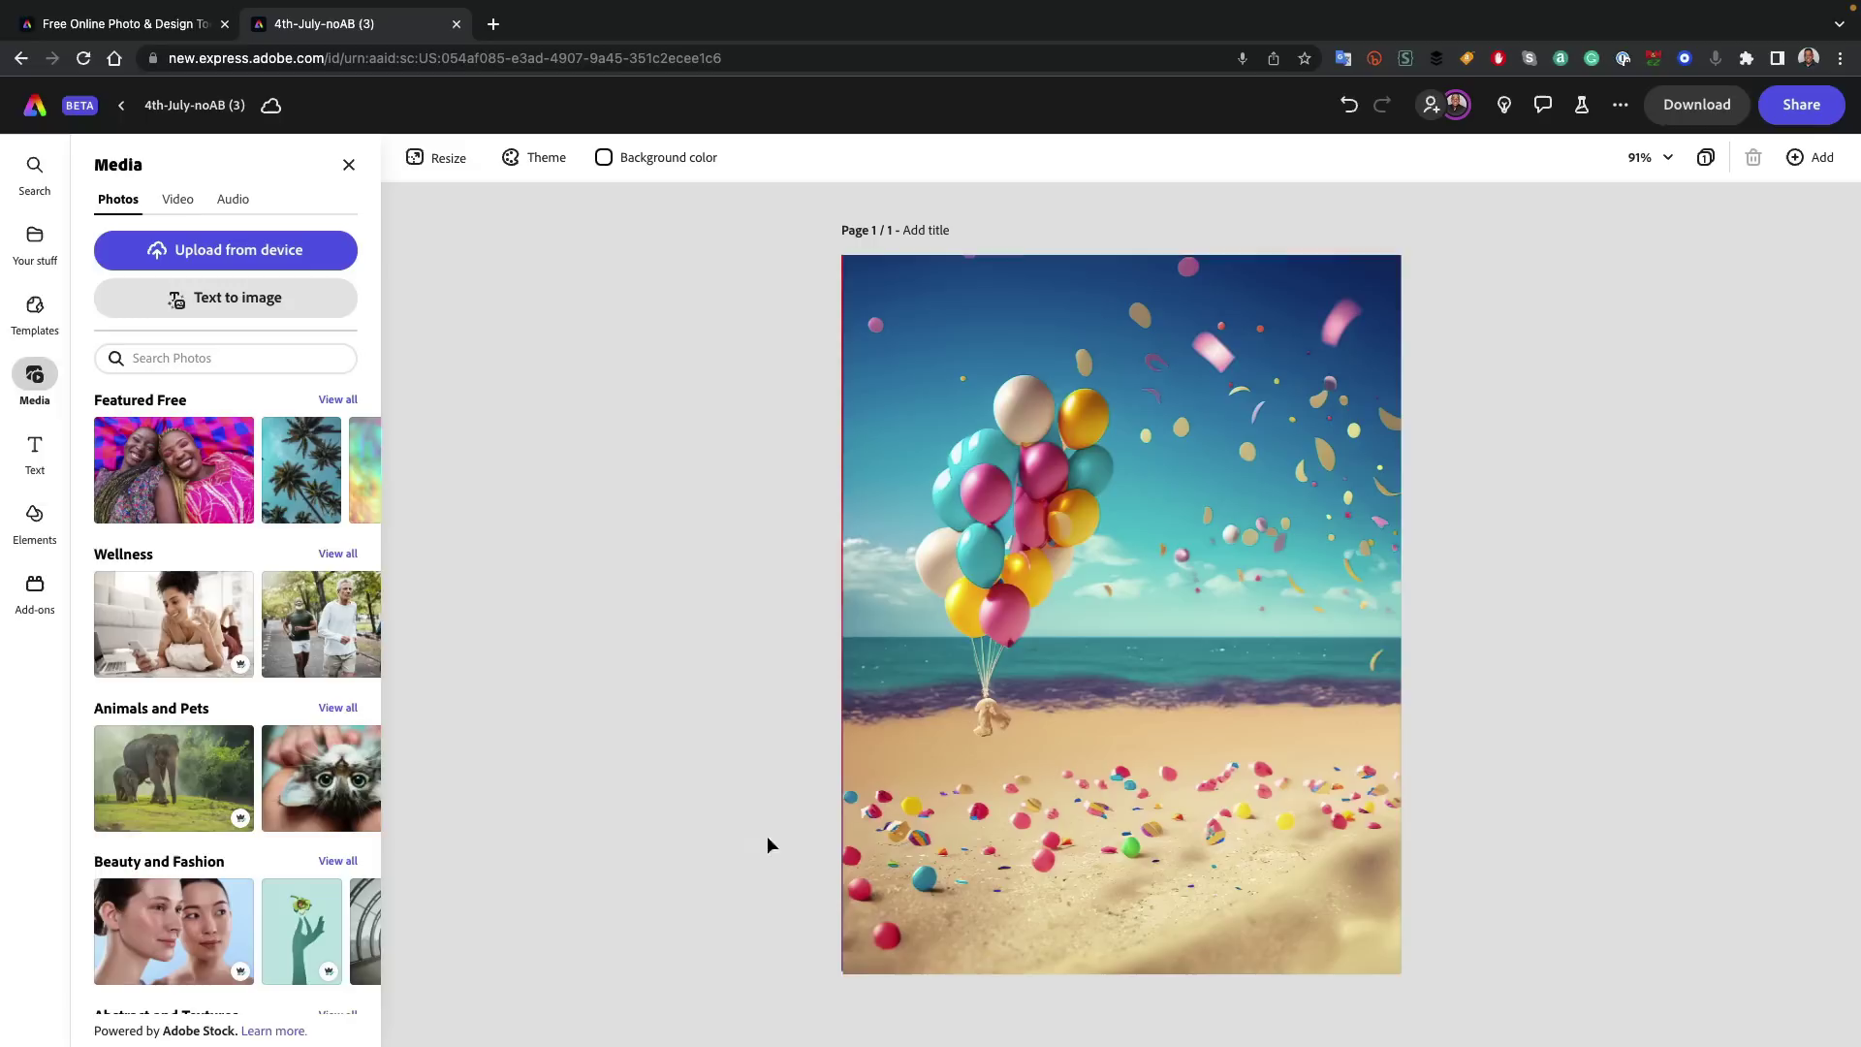
pyautogui.click(882, 848)
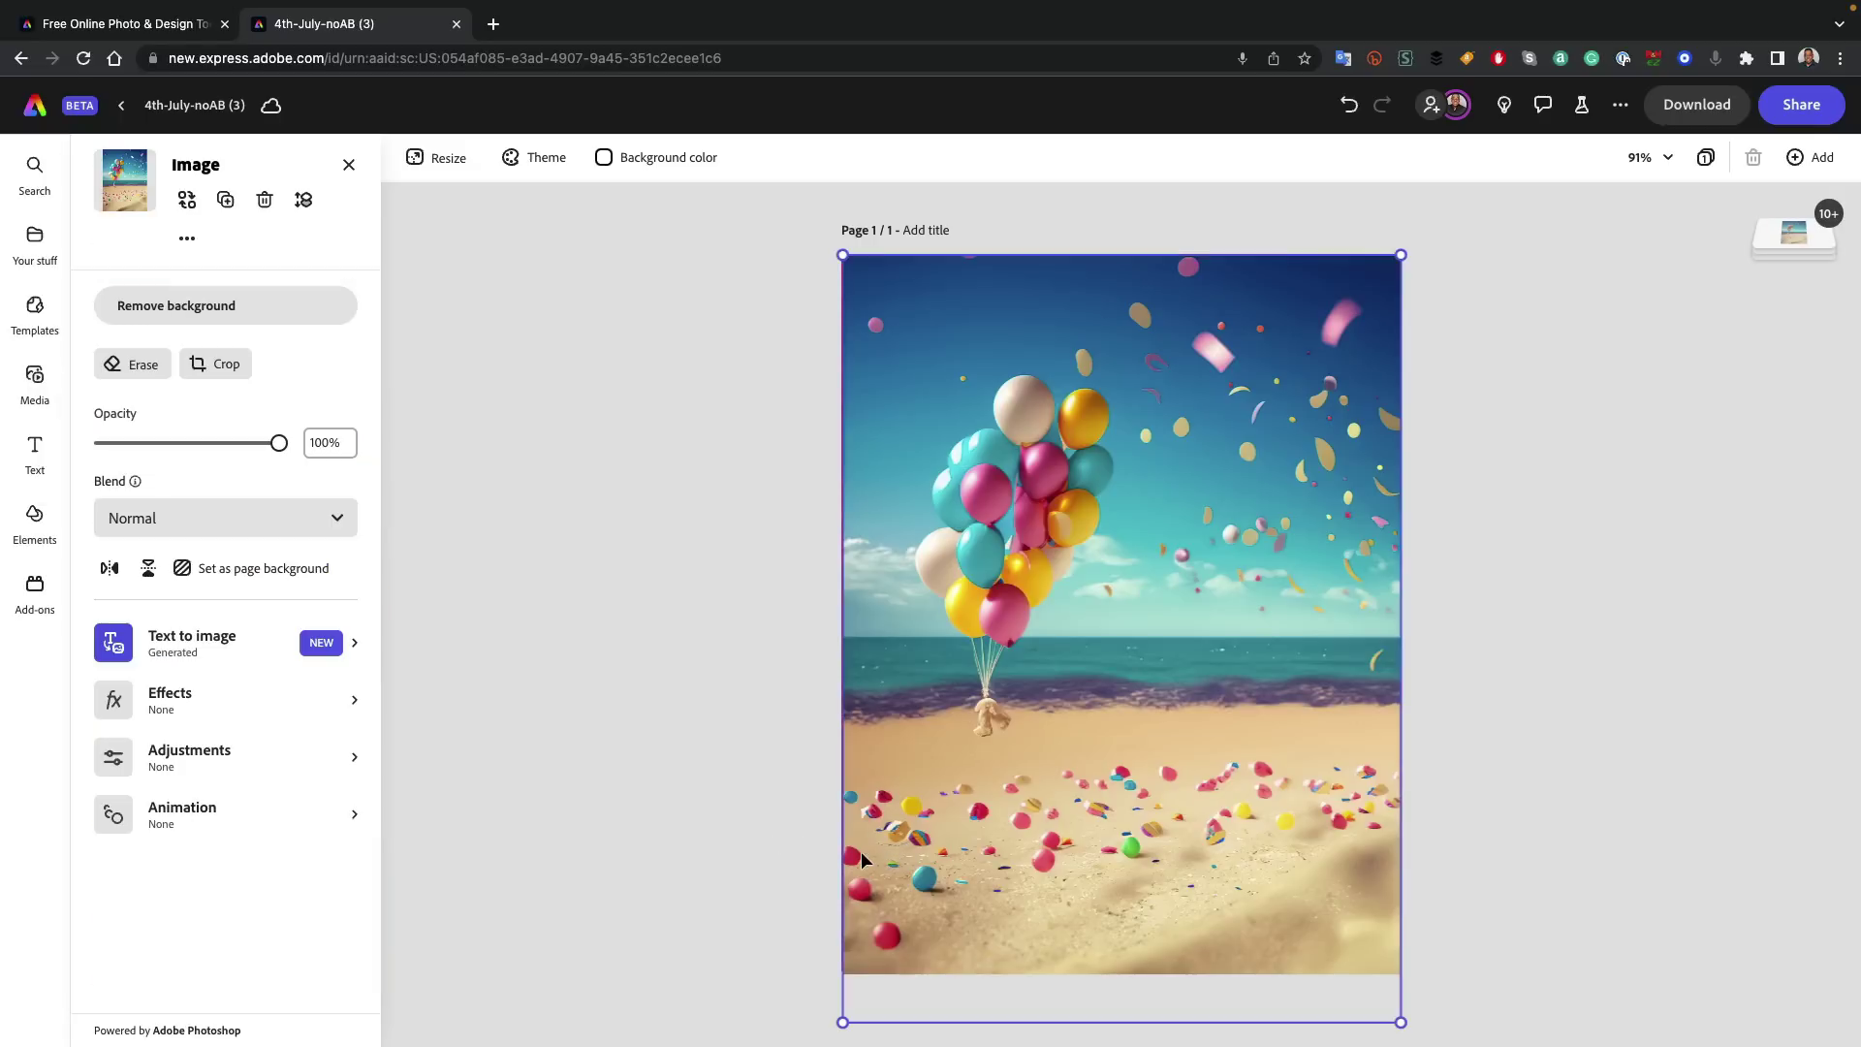
pyautogui.click(1795, 241)
pyautogui.moveTo(1799, 236); pyautogui.dragTo(1807, 720)
pyautogui.click(1795, 690)
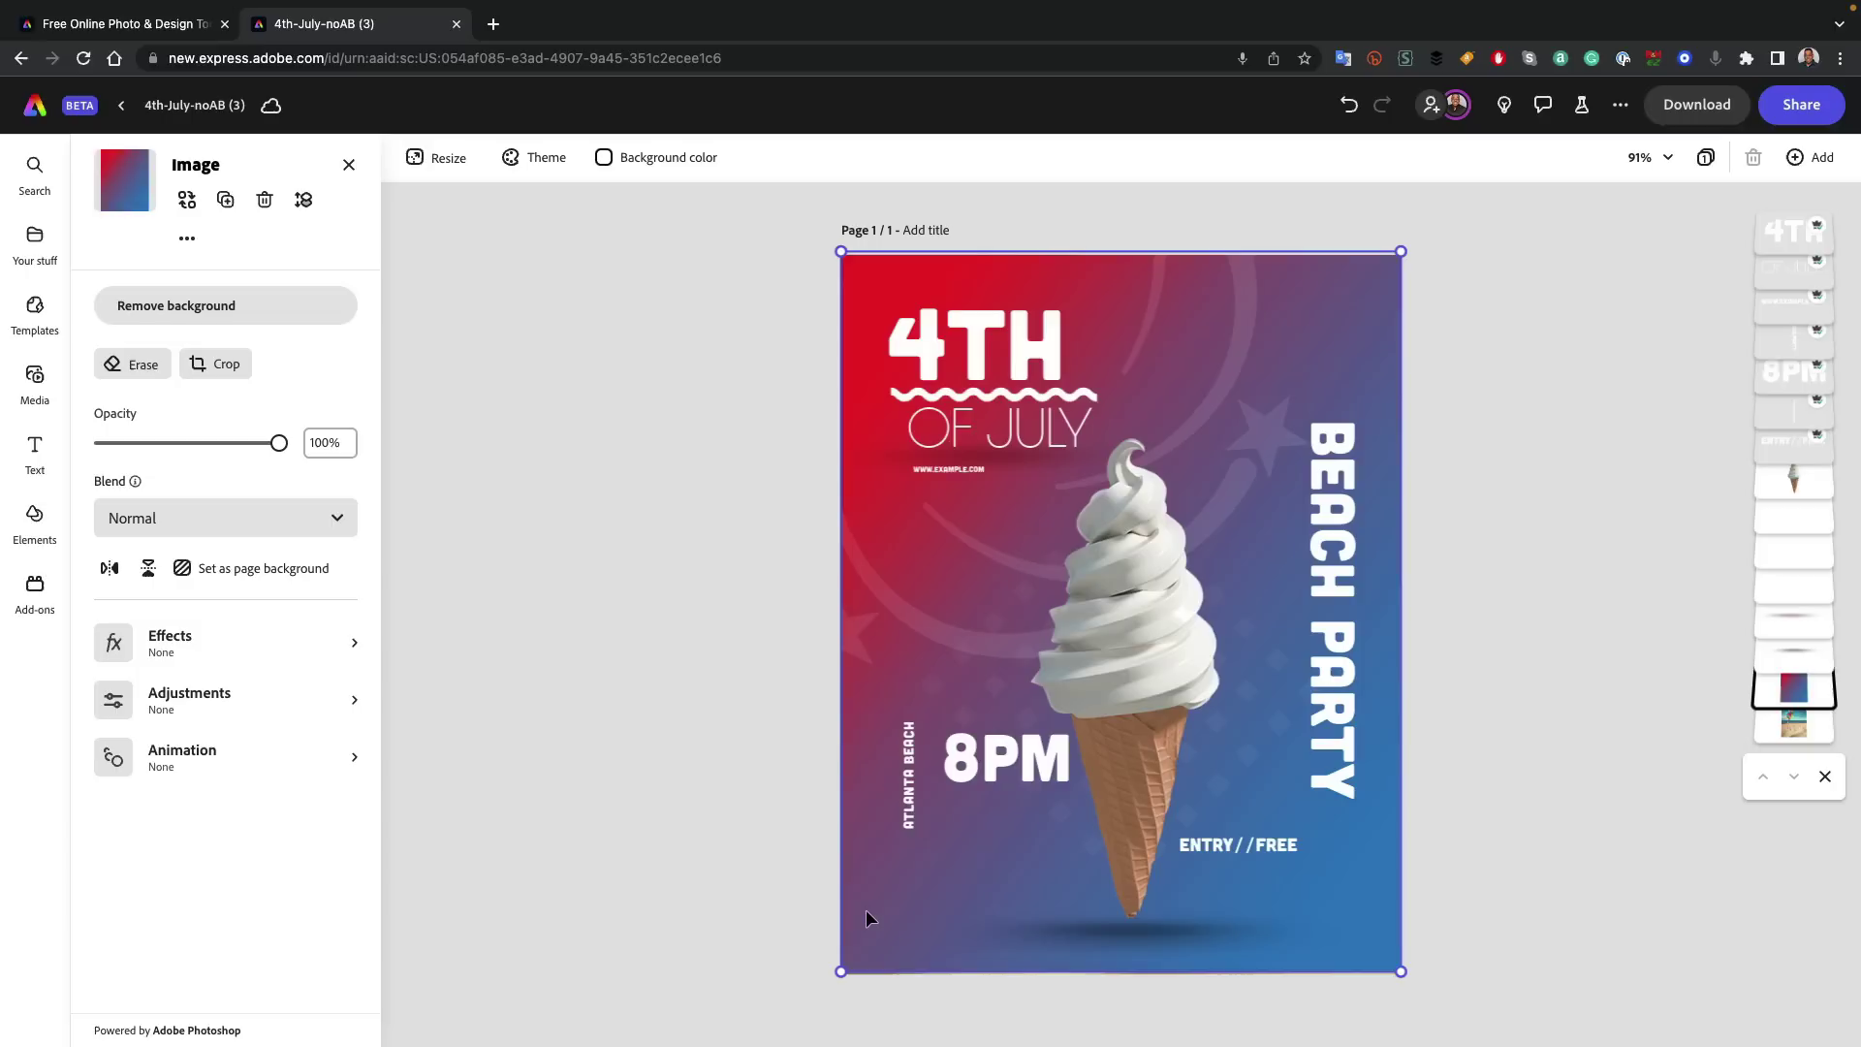
pyautogui.press('Delete')
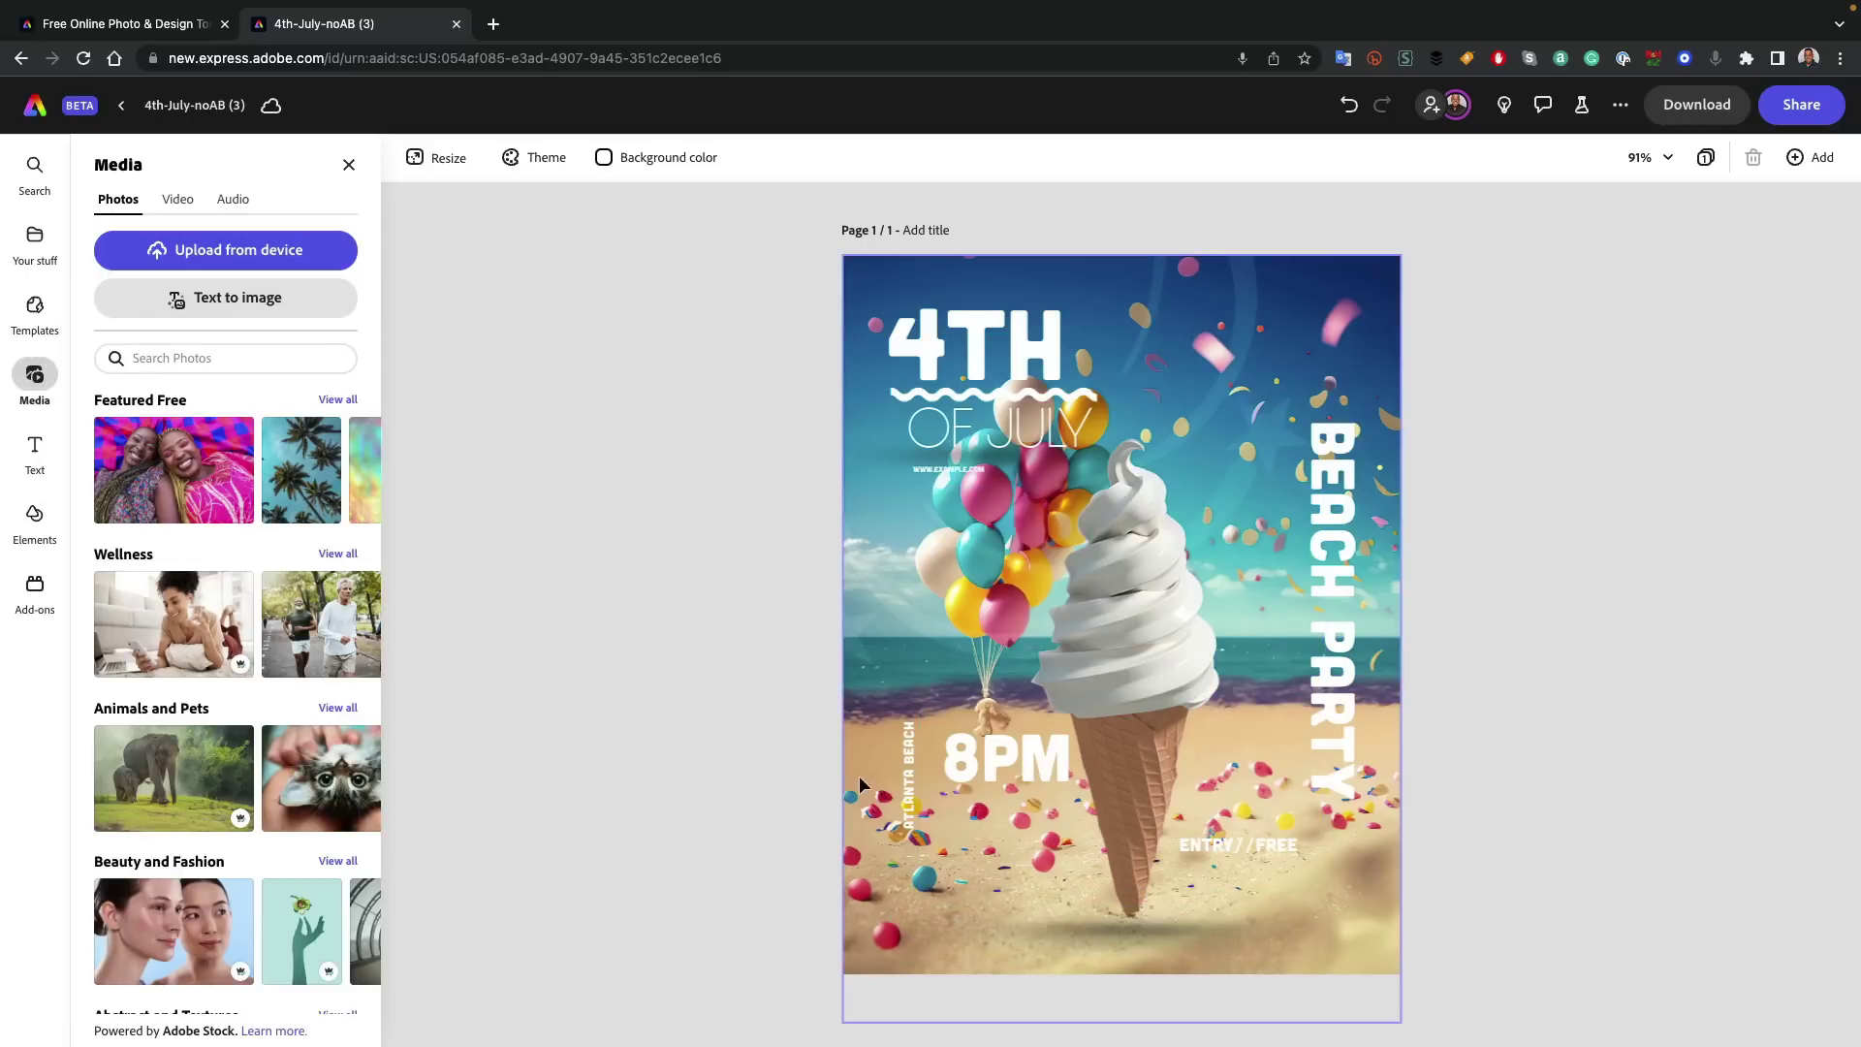
# - Add blur to the beach photo and set it as the page background
pyautogui.click(855, 735)
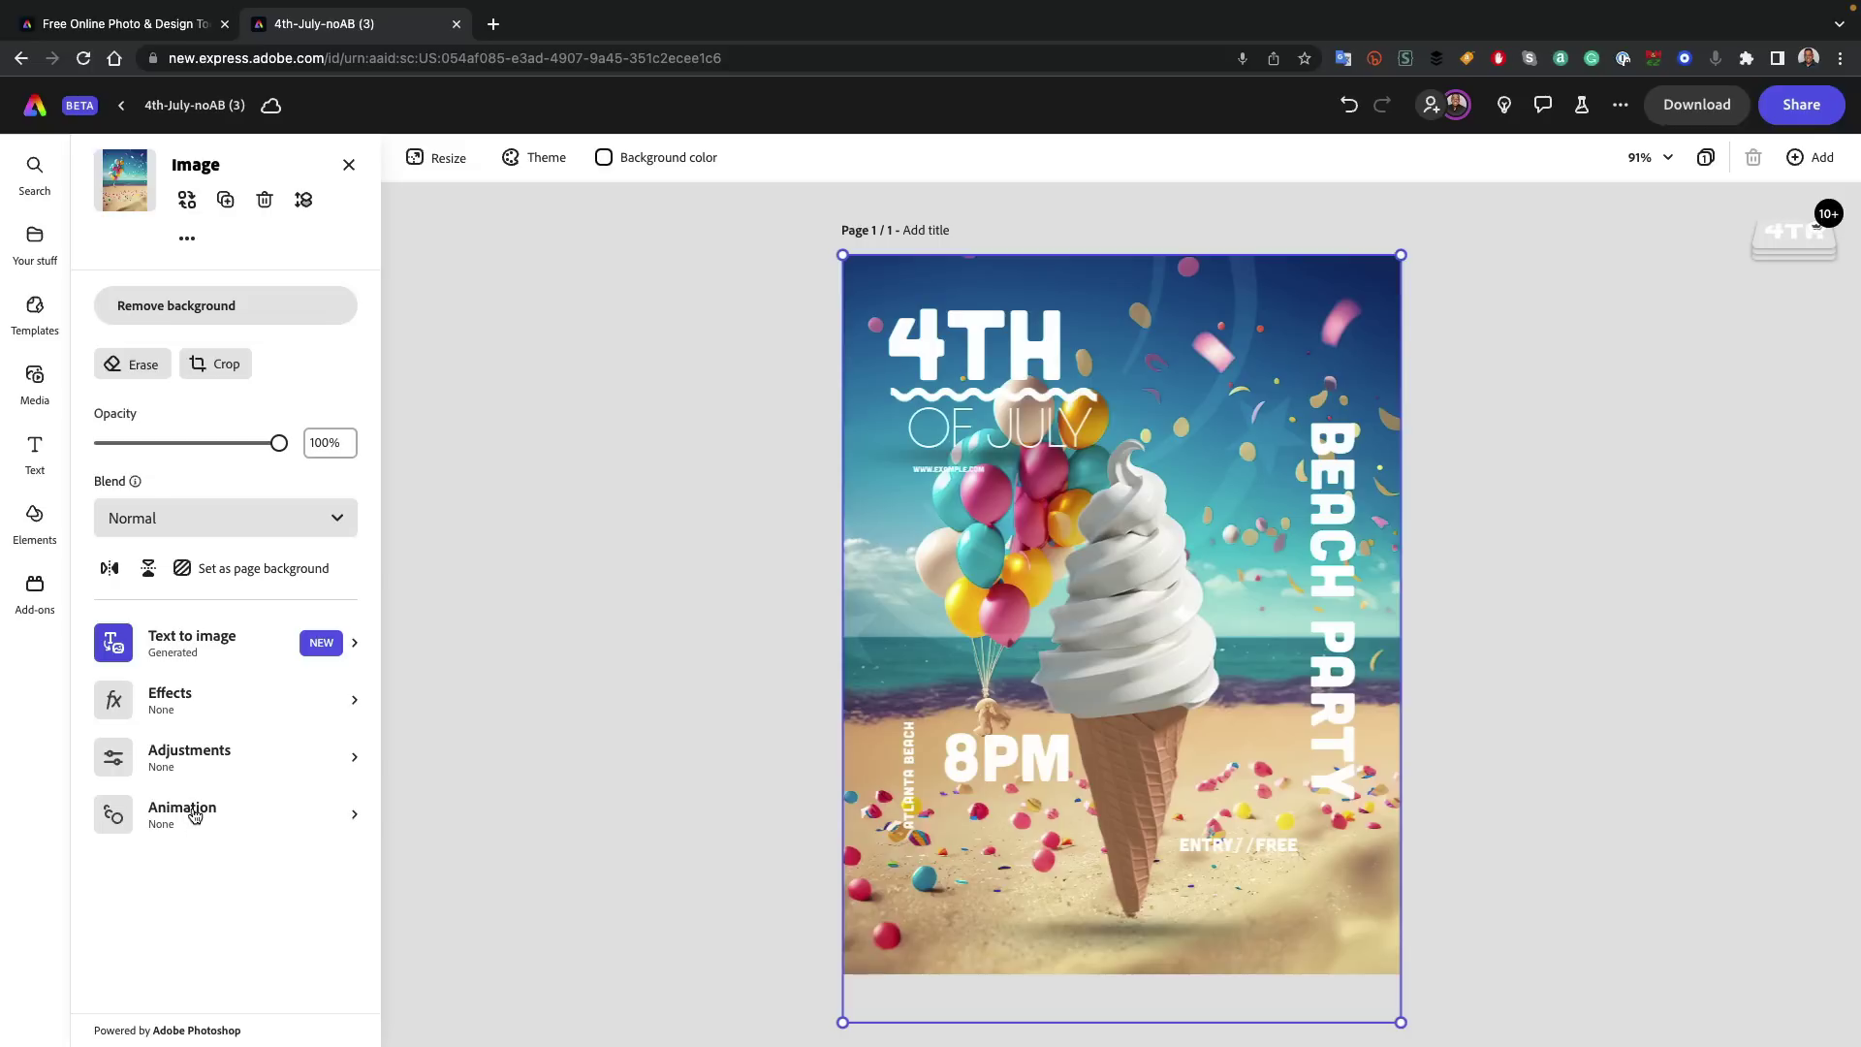
pyautogui.click(198, 766)
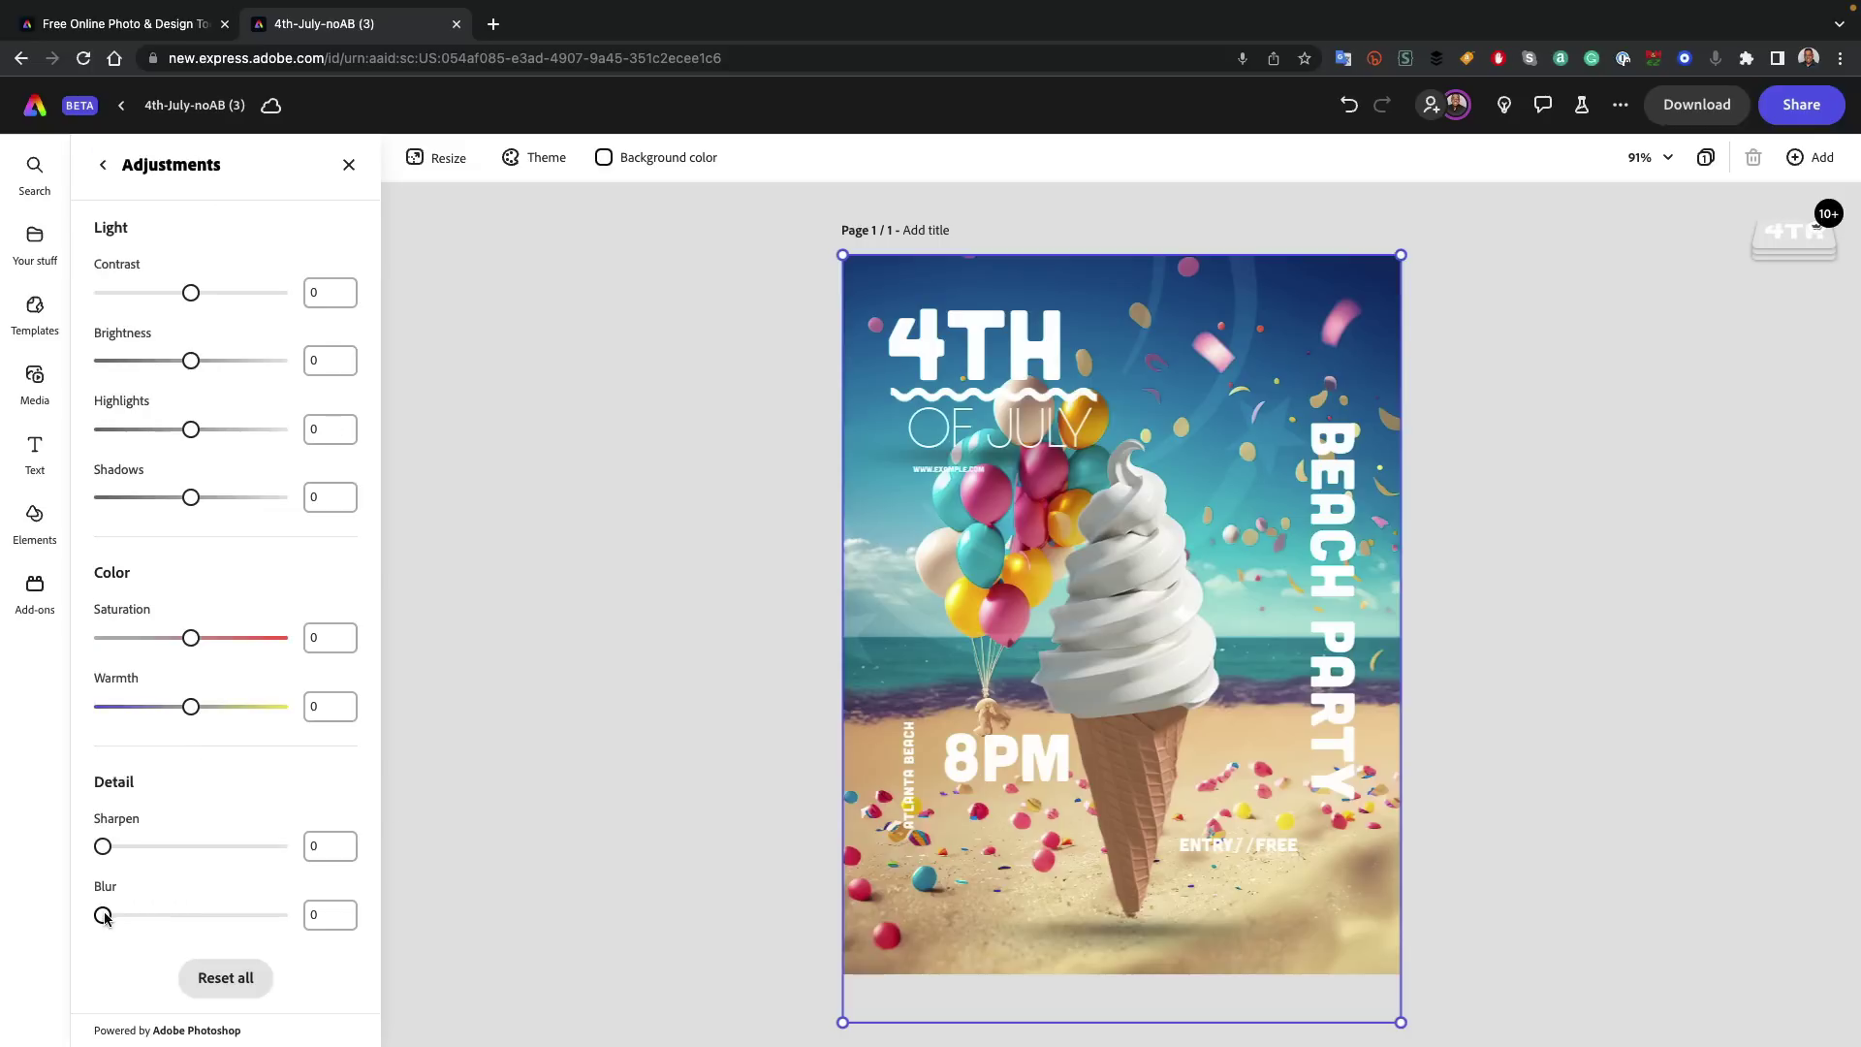
pyautogui.moveTo(103, 915); pyautogui.dragTo(111, 916)
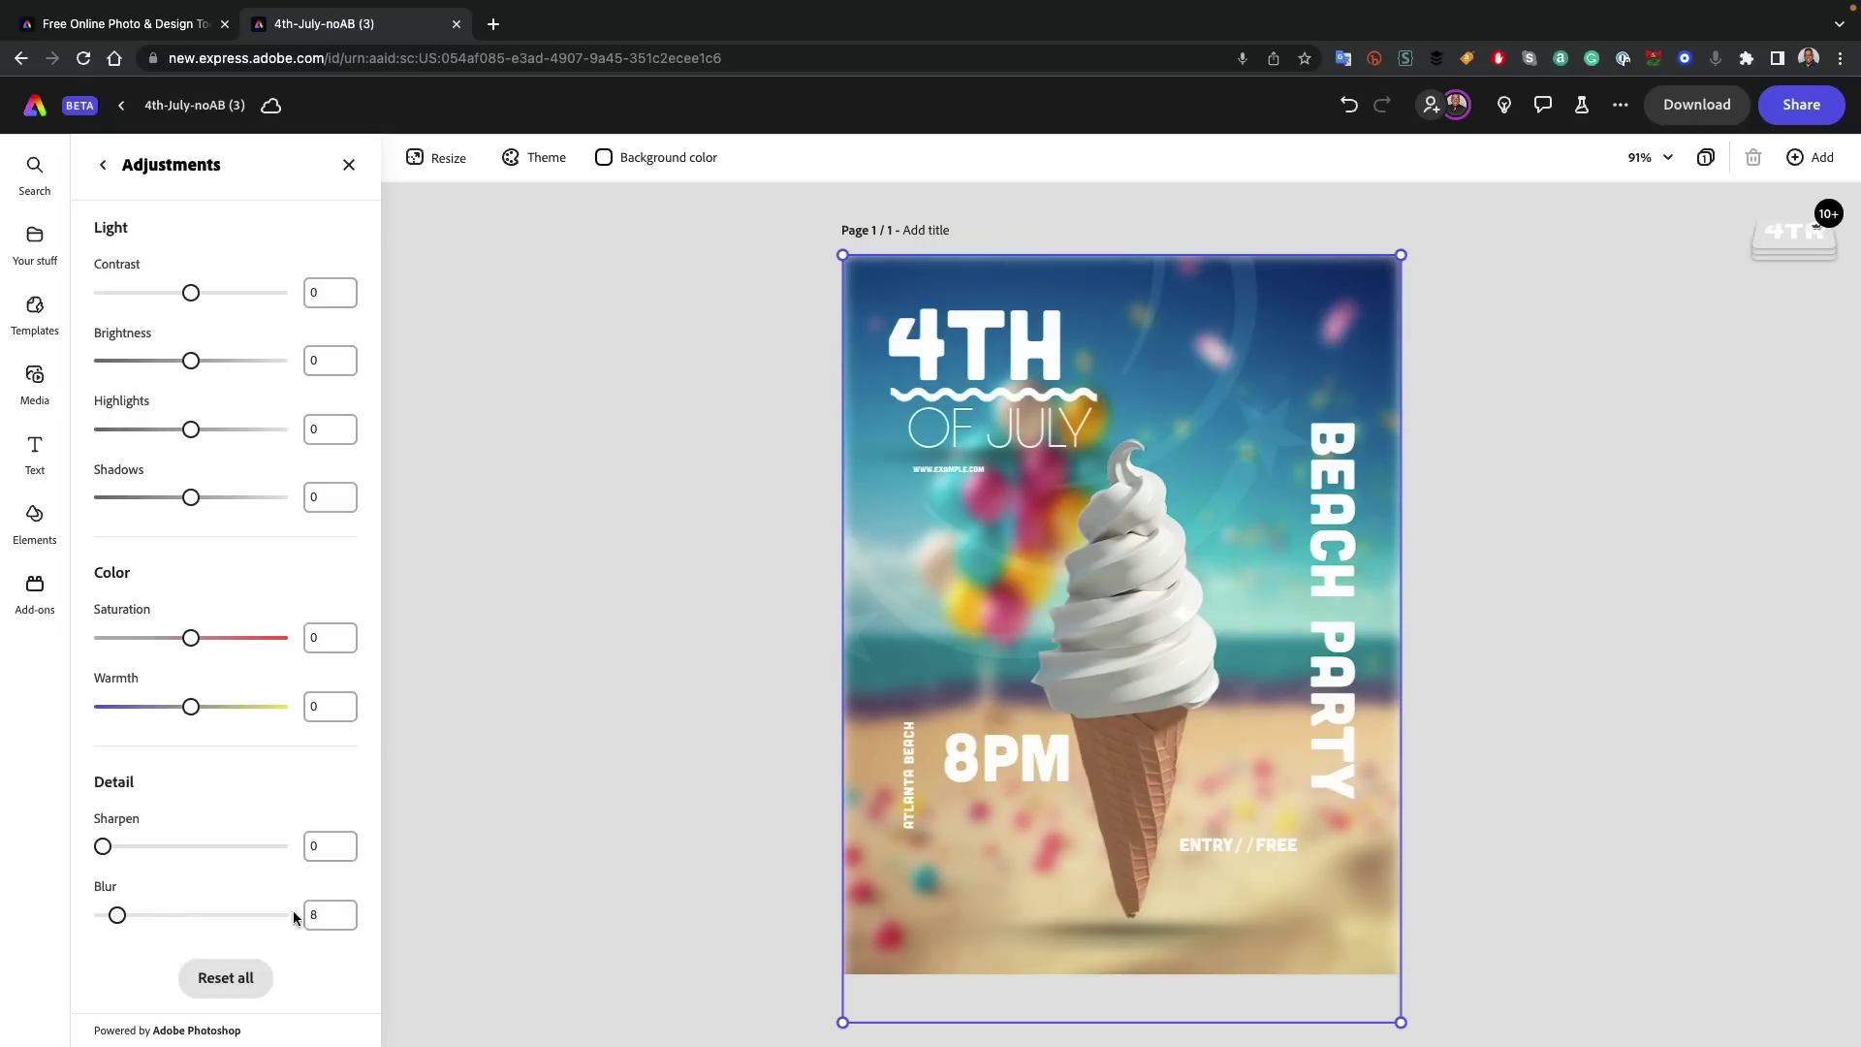
pyautogui.click(103, 165)
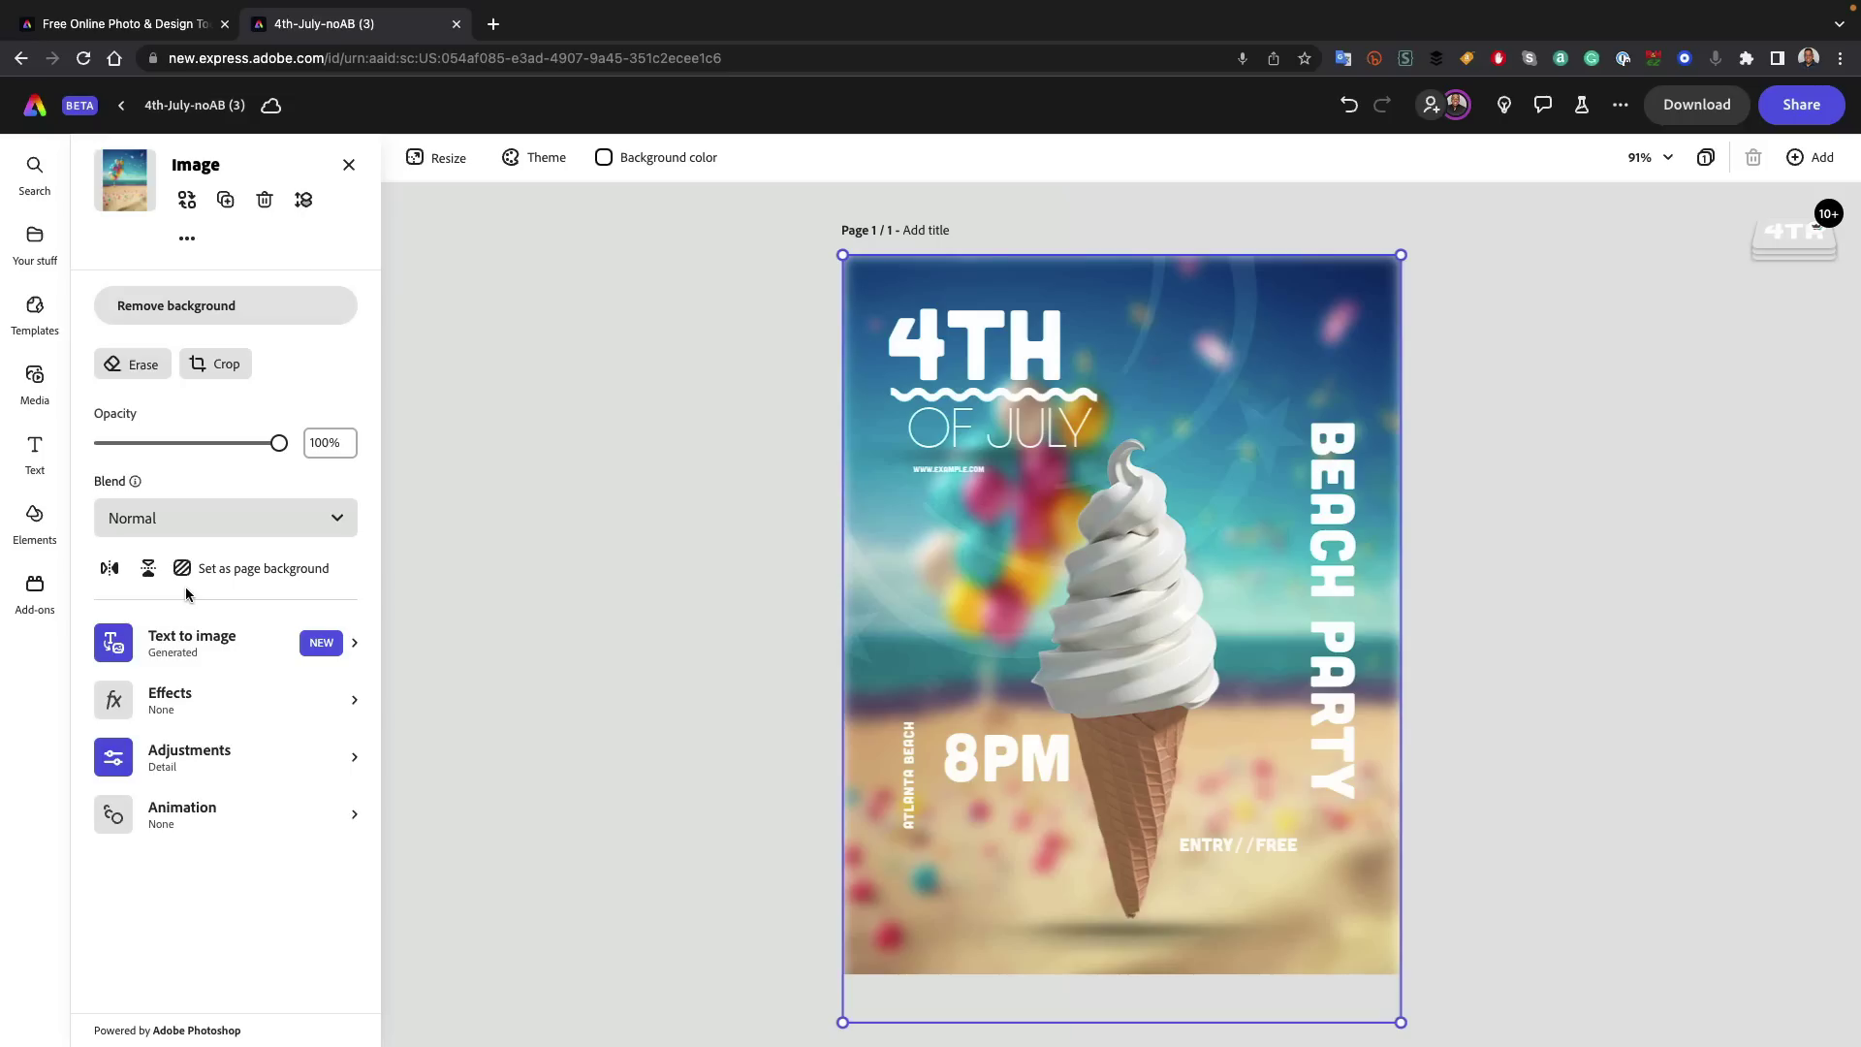
pyautogui.click(192, 570)
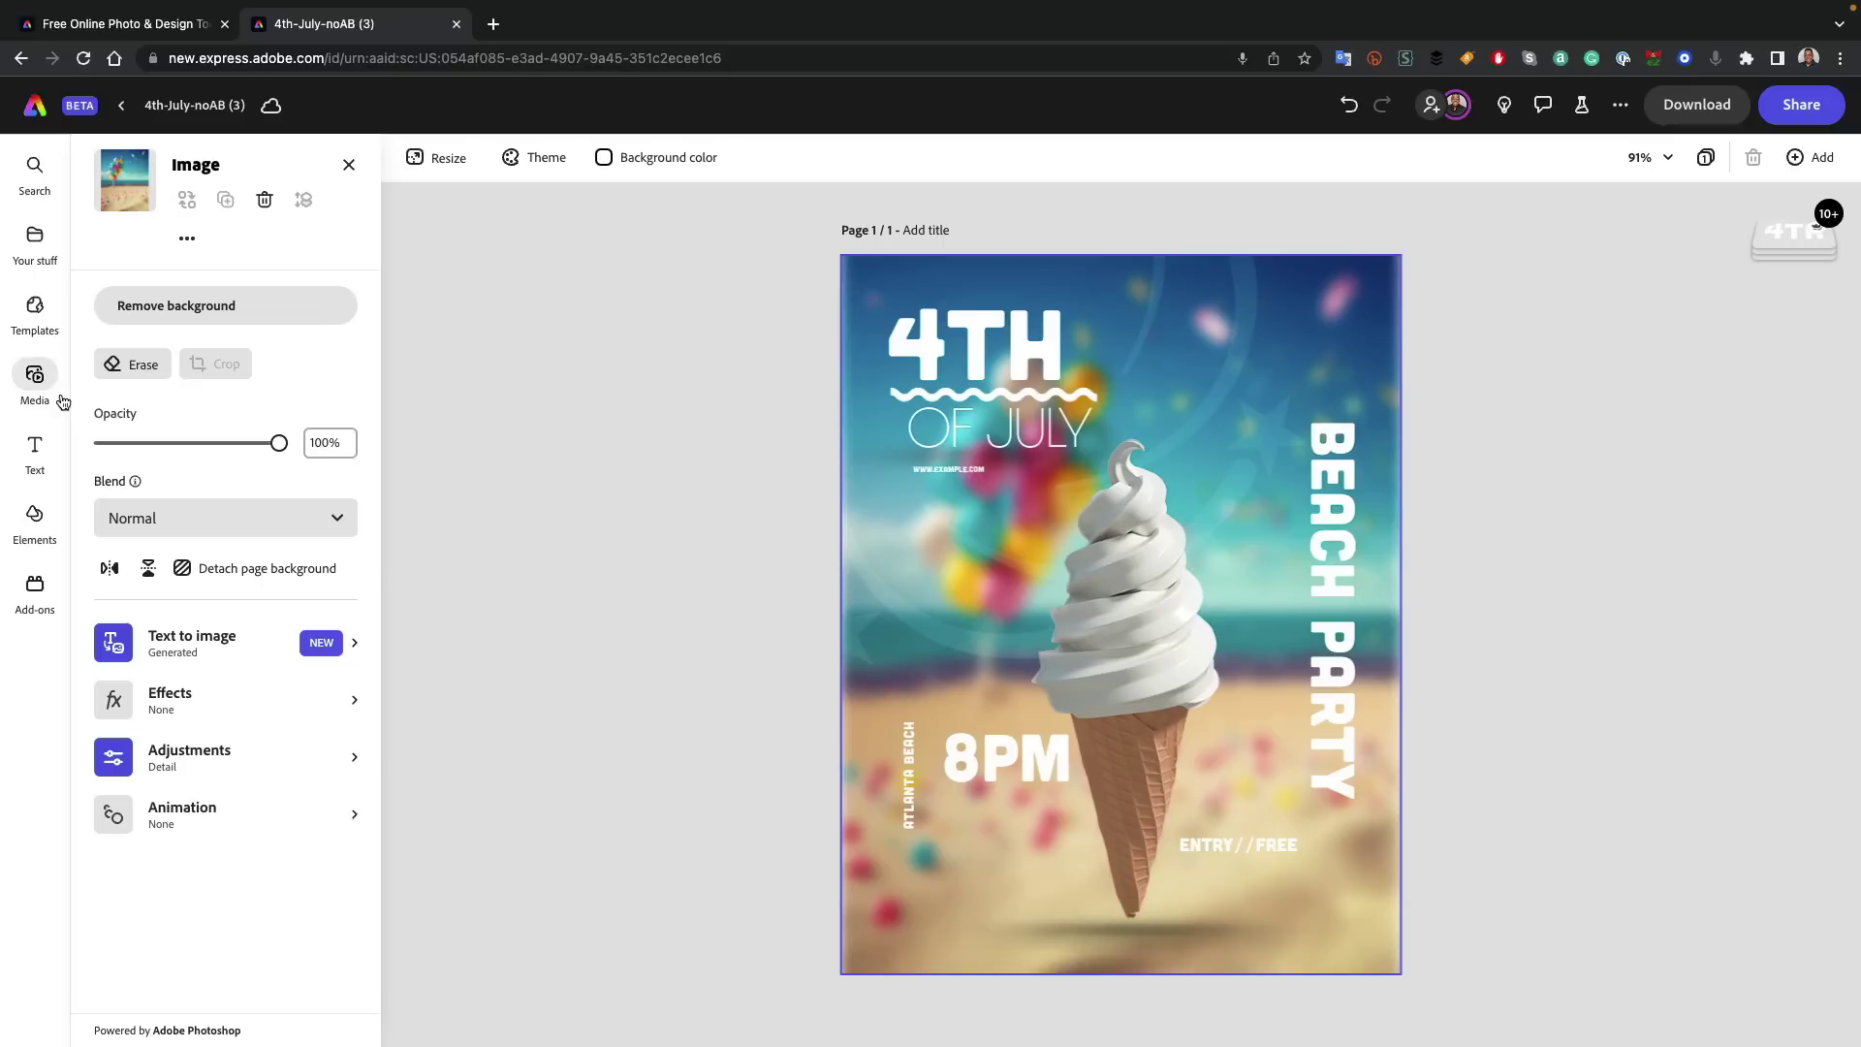
# - Browse Brands & Libraries, check the Adobe 2020 Brand options, then open the TW Brand kit
pyautogui.click(44, 271)
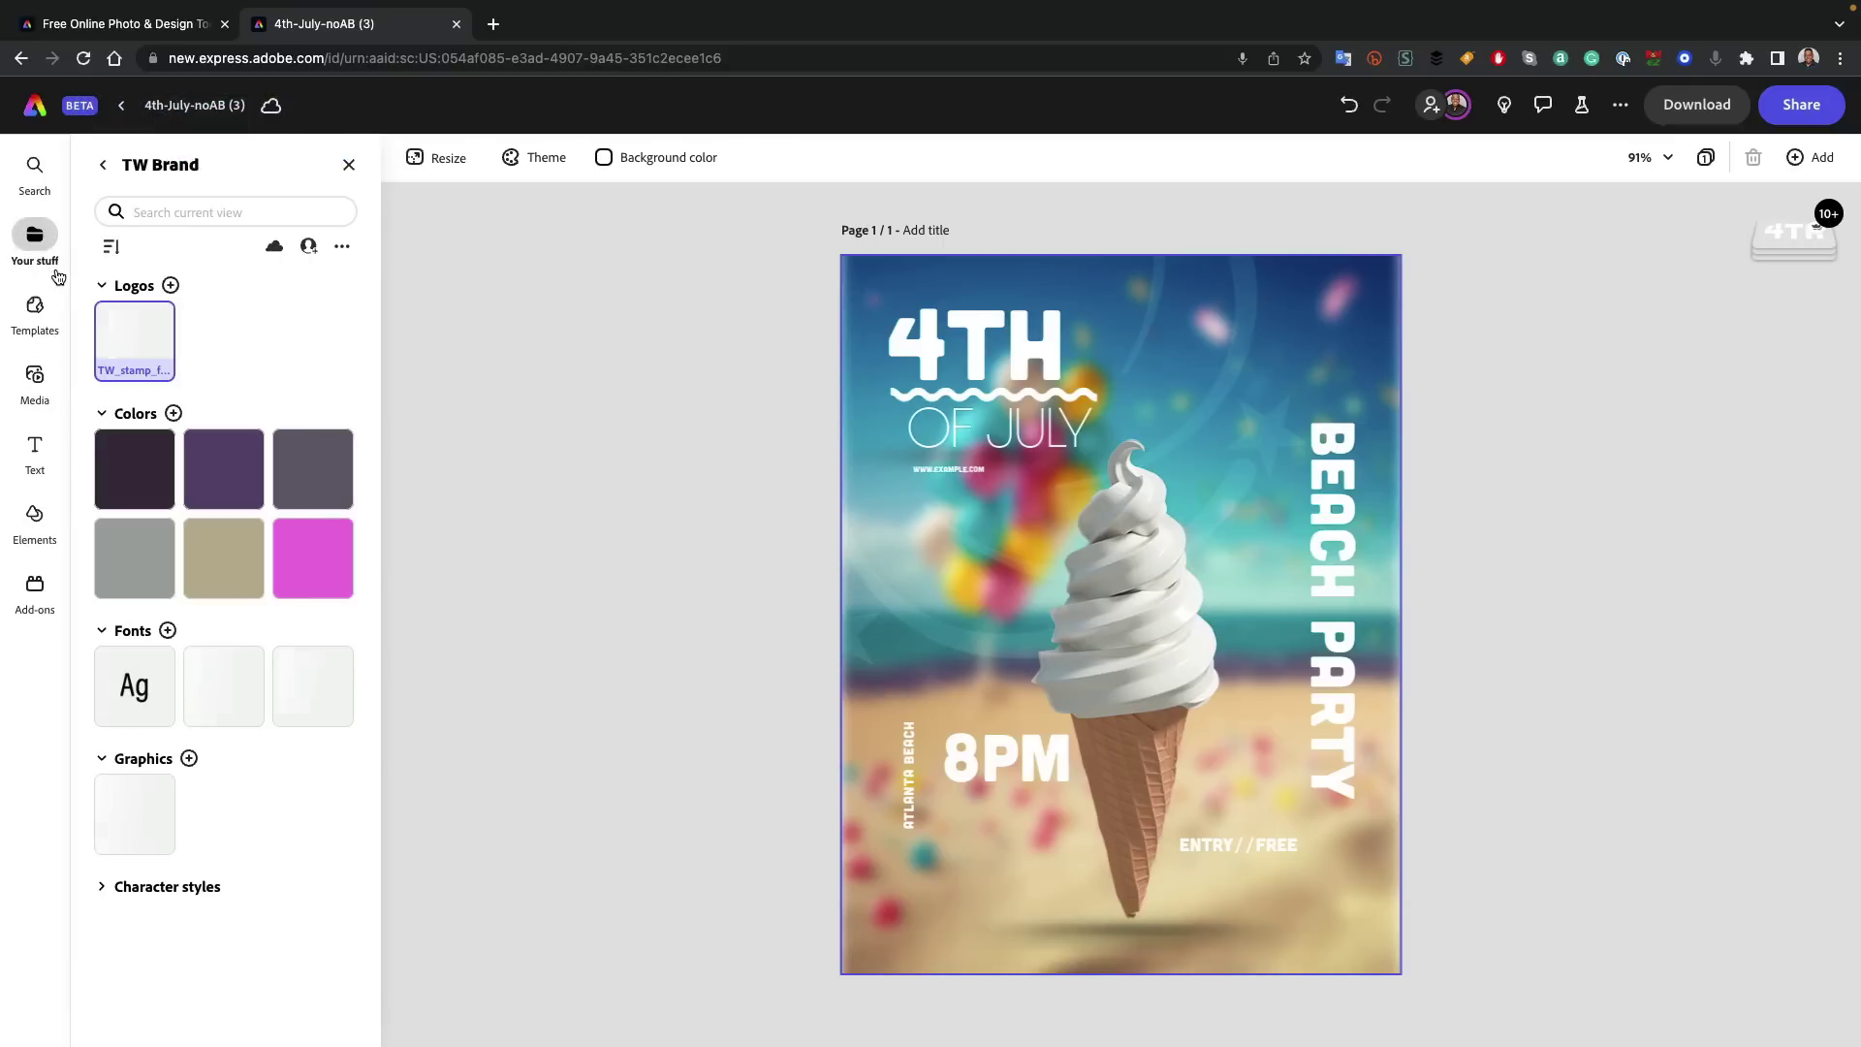
pyautogui.click(103, 165)
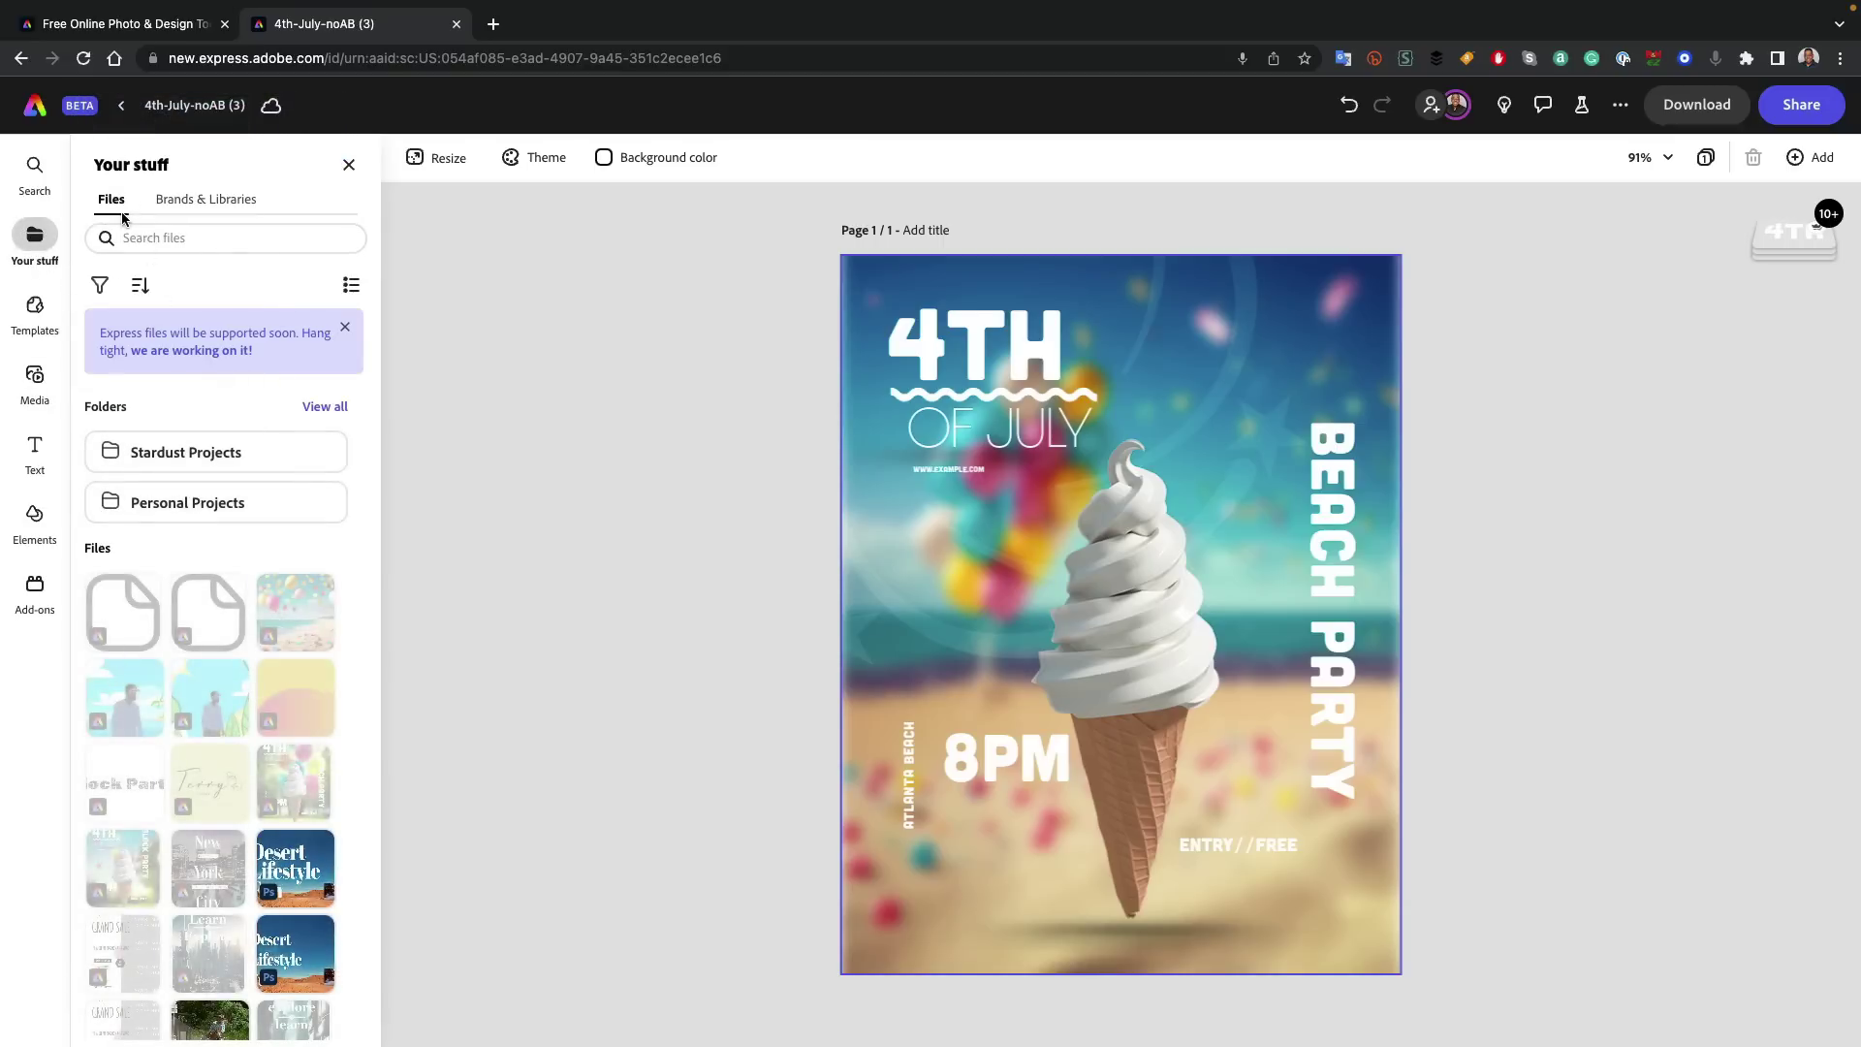
pyautogui.click(186, 204)
pyautogui.scroll(-1, 235, 575)
pyautogui.scroll(-20, 235, 575)
pyautogui.scroll(20, 238, 572)
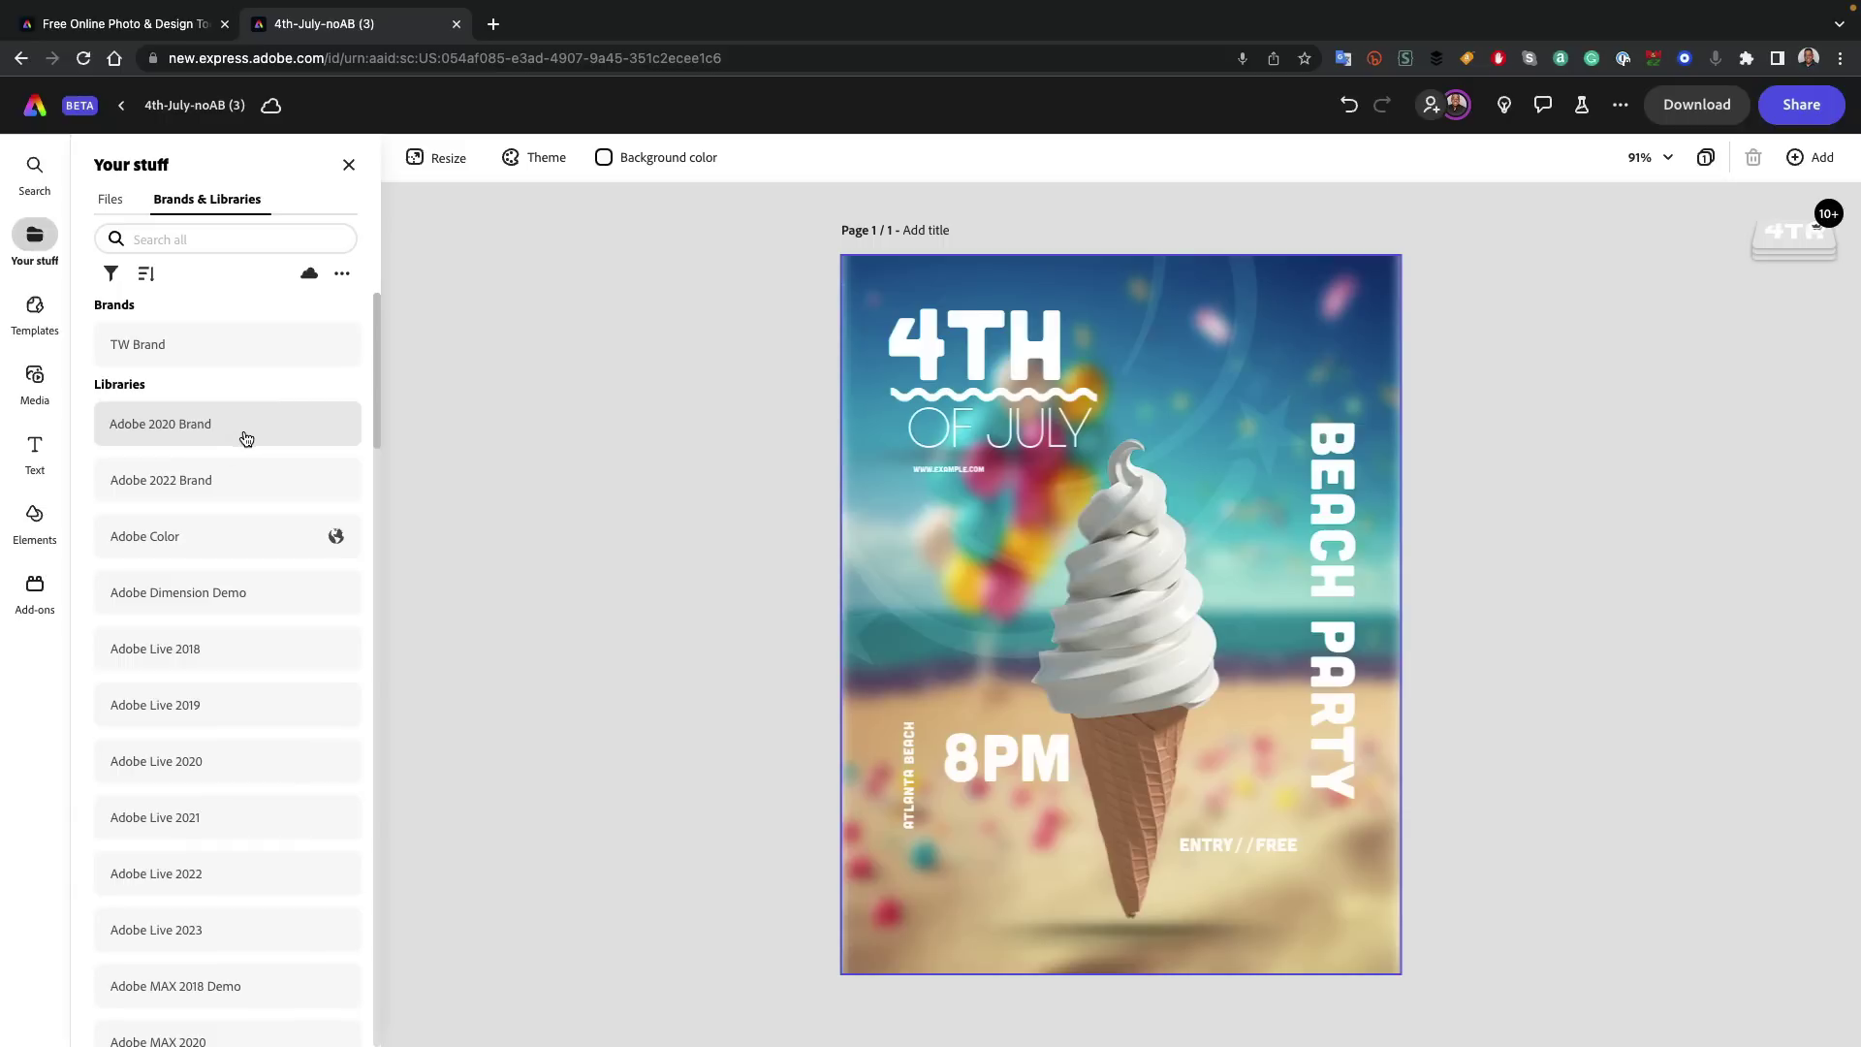
pyautogui.click(244, 434)
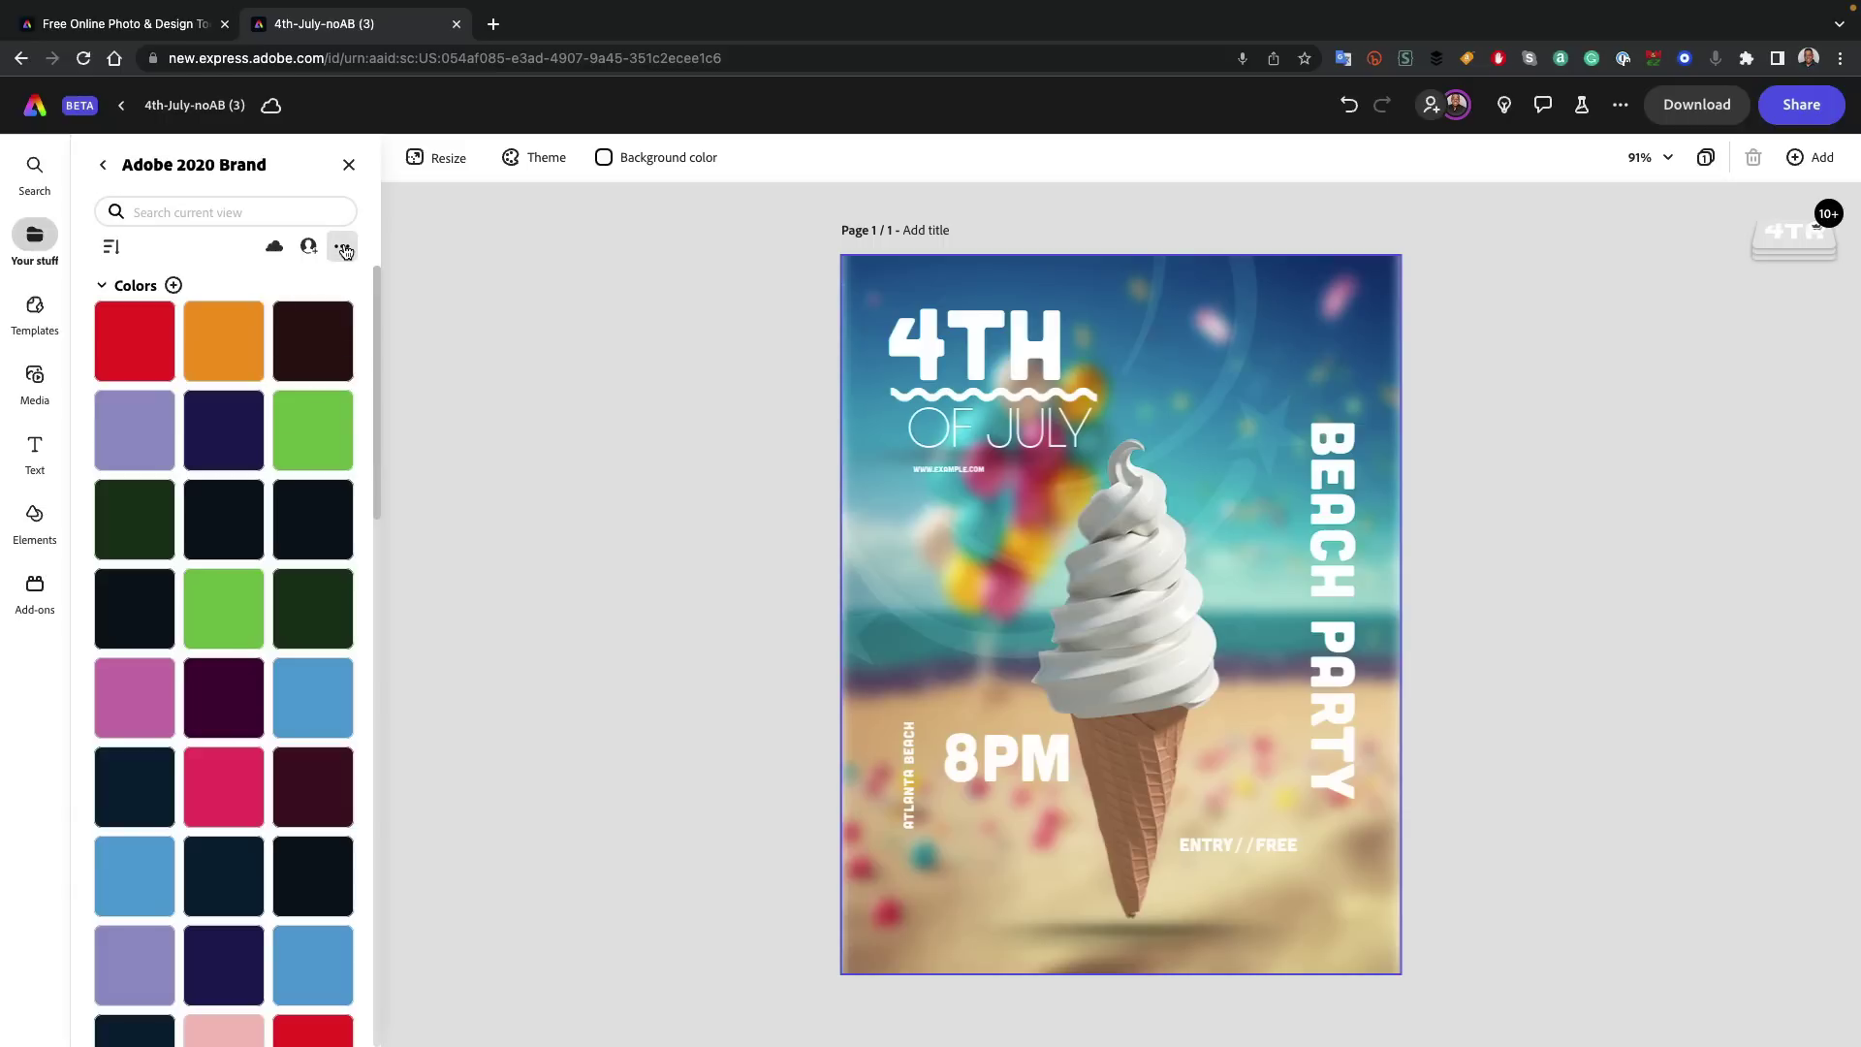
pyautogui.click(341, 246)
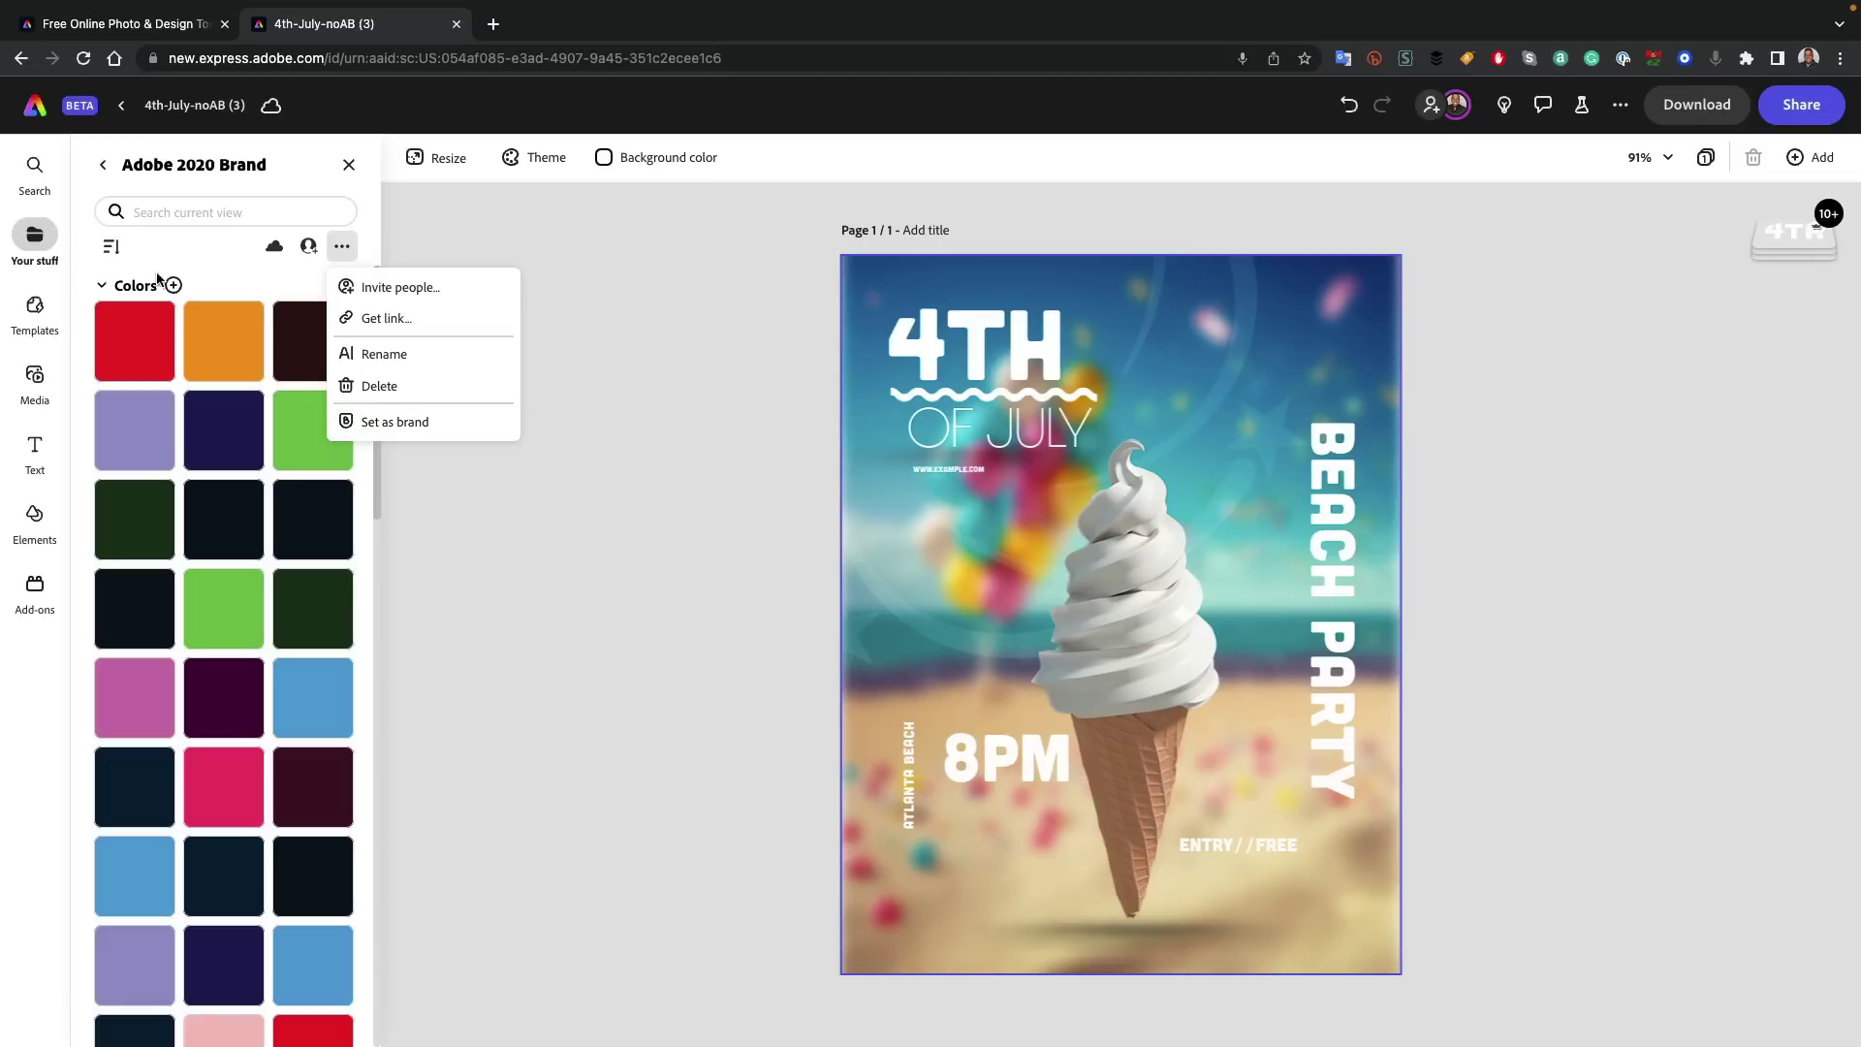
pyautogui.click(102, 166)
pyautogui.click(103, 167)
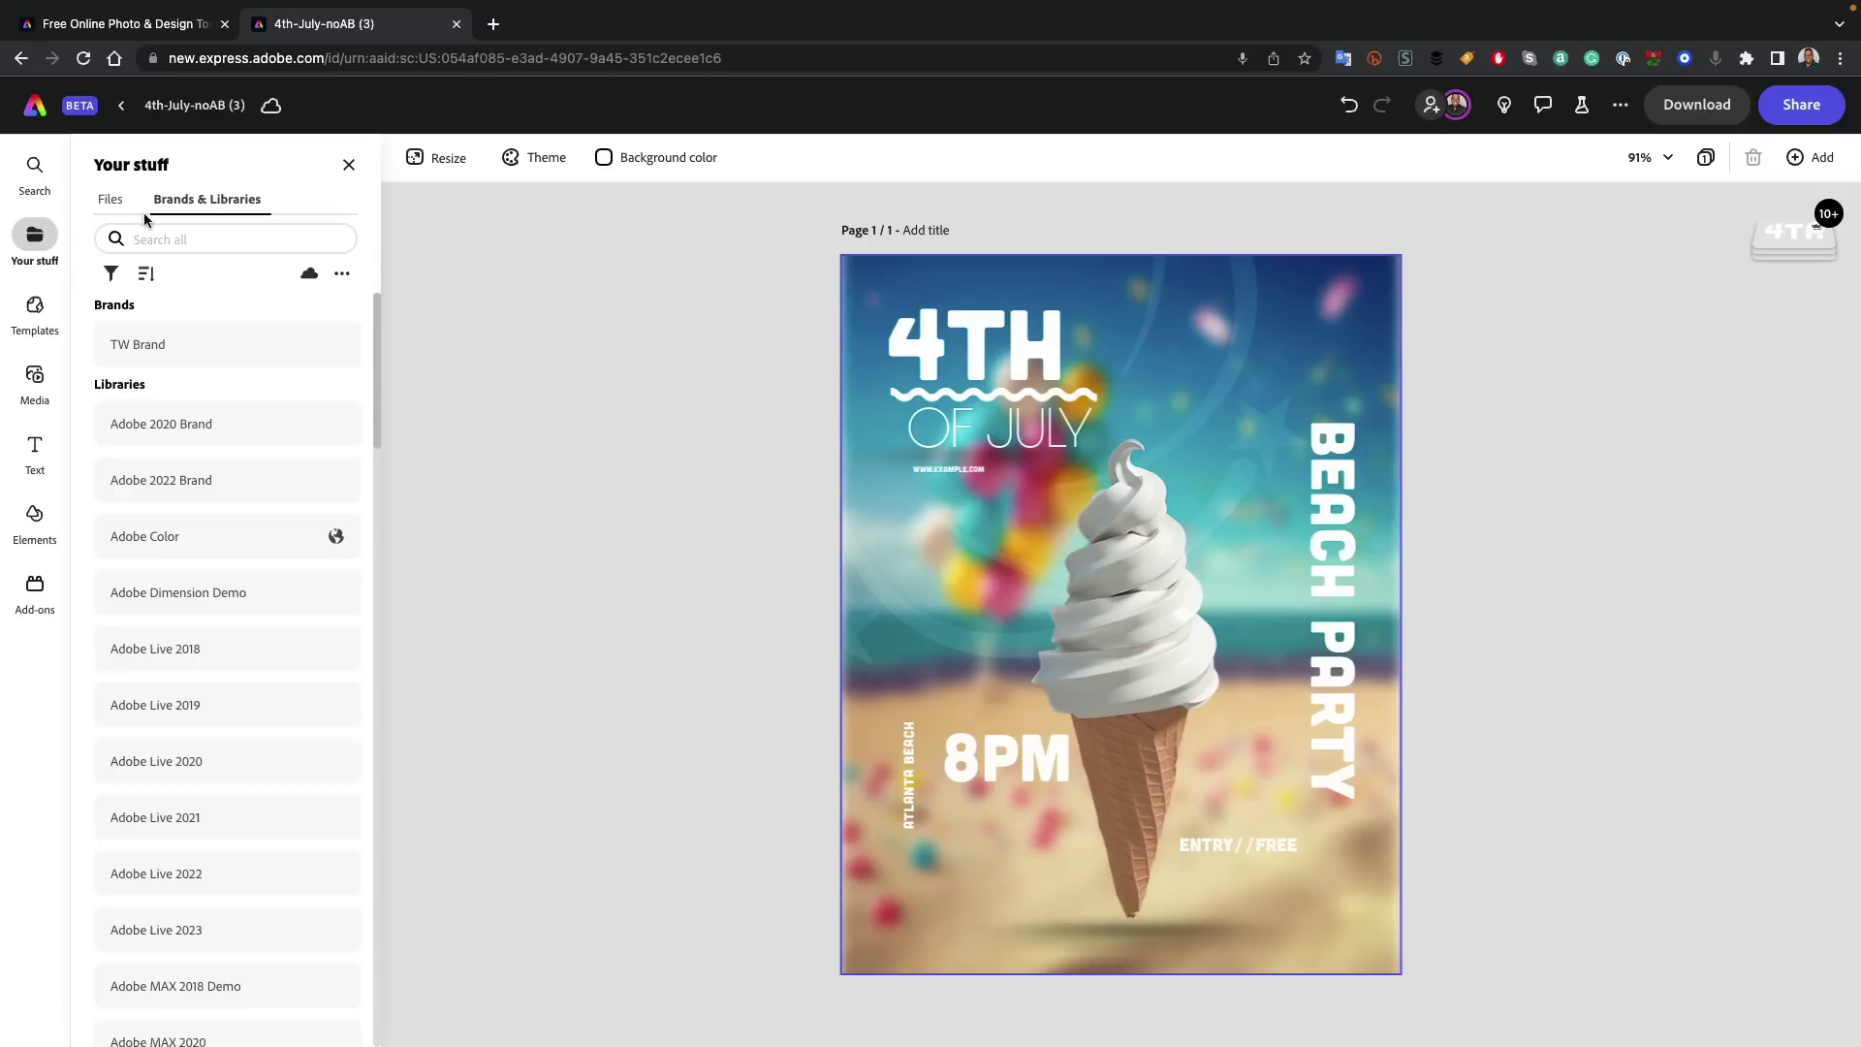
pyautogui.click(175, 358)
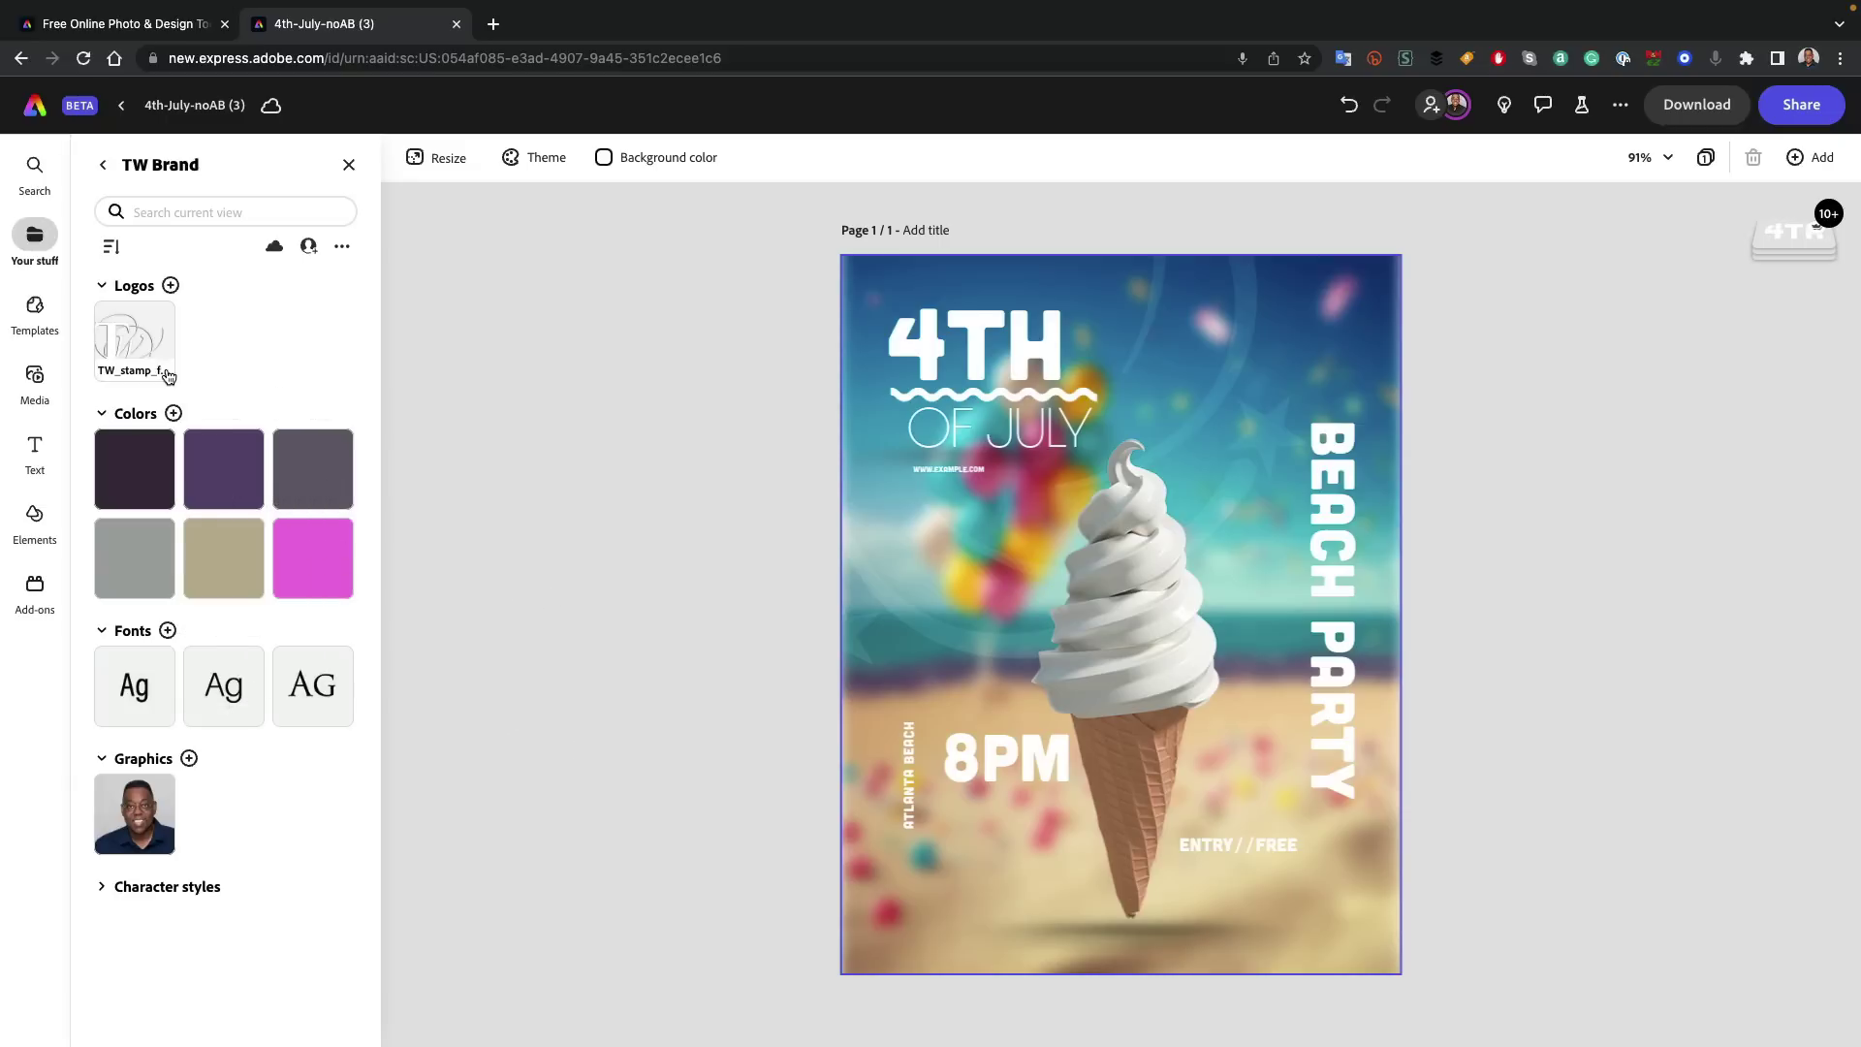
# - Place the TW stamp logo small in the flyer's bottom-left corner at about 40% opacity
pyautogui.click(140, 344)
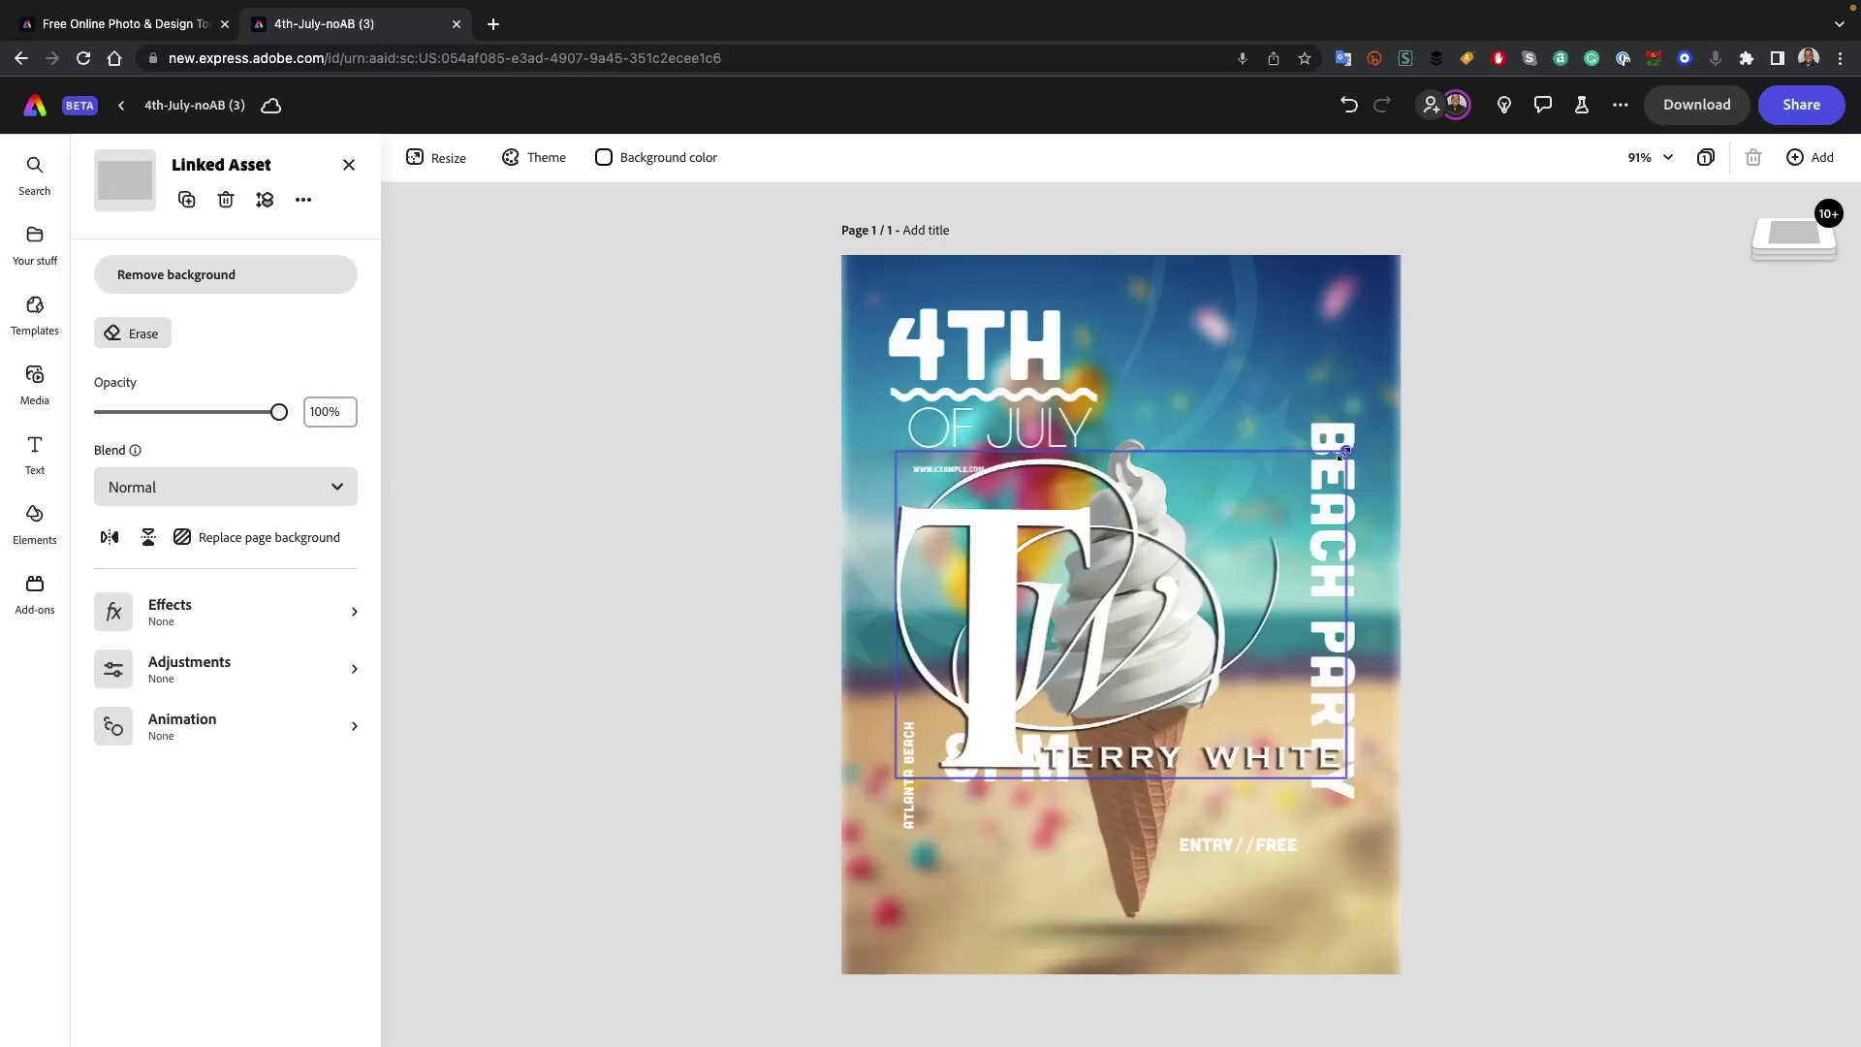
pyautogui.moveTo(1344, 453); pyautogui.dragTo(941, 923)
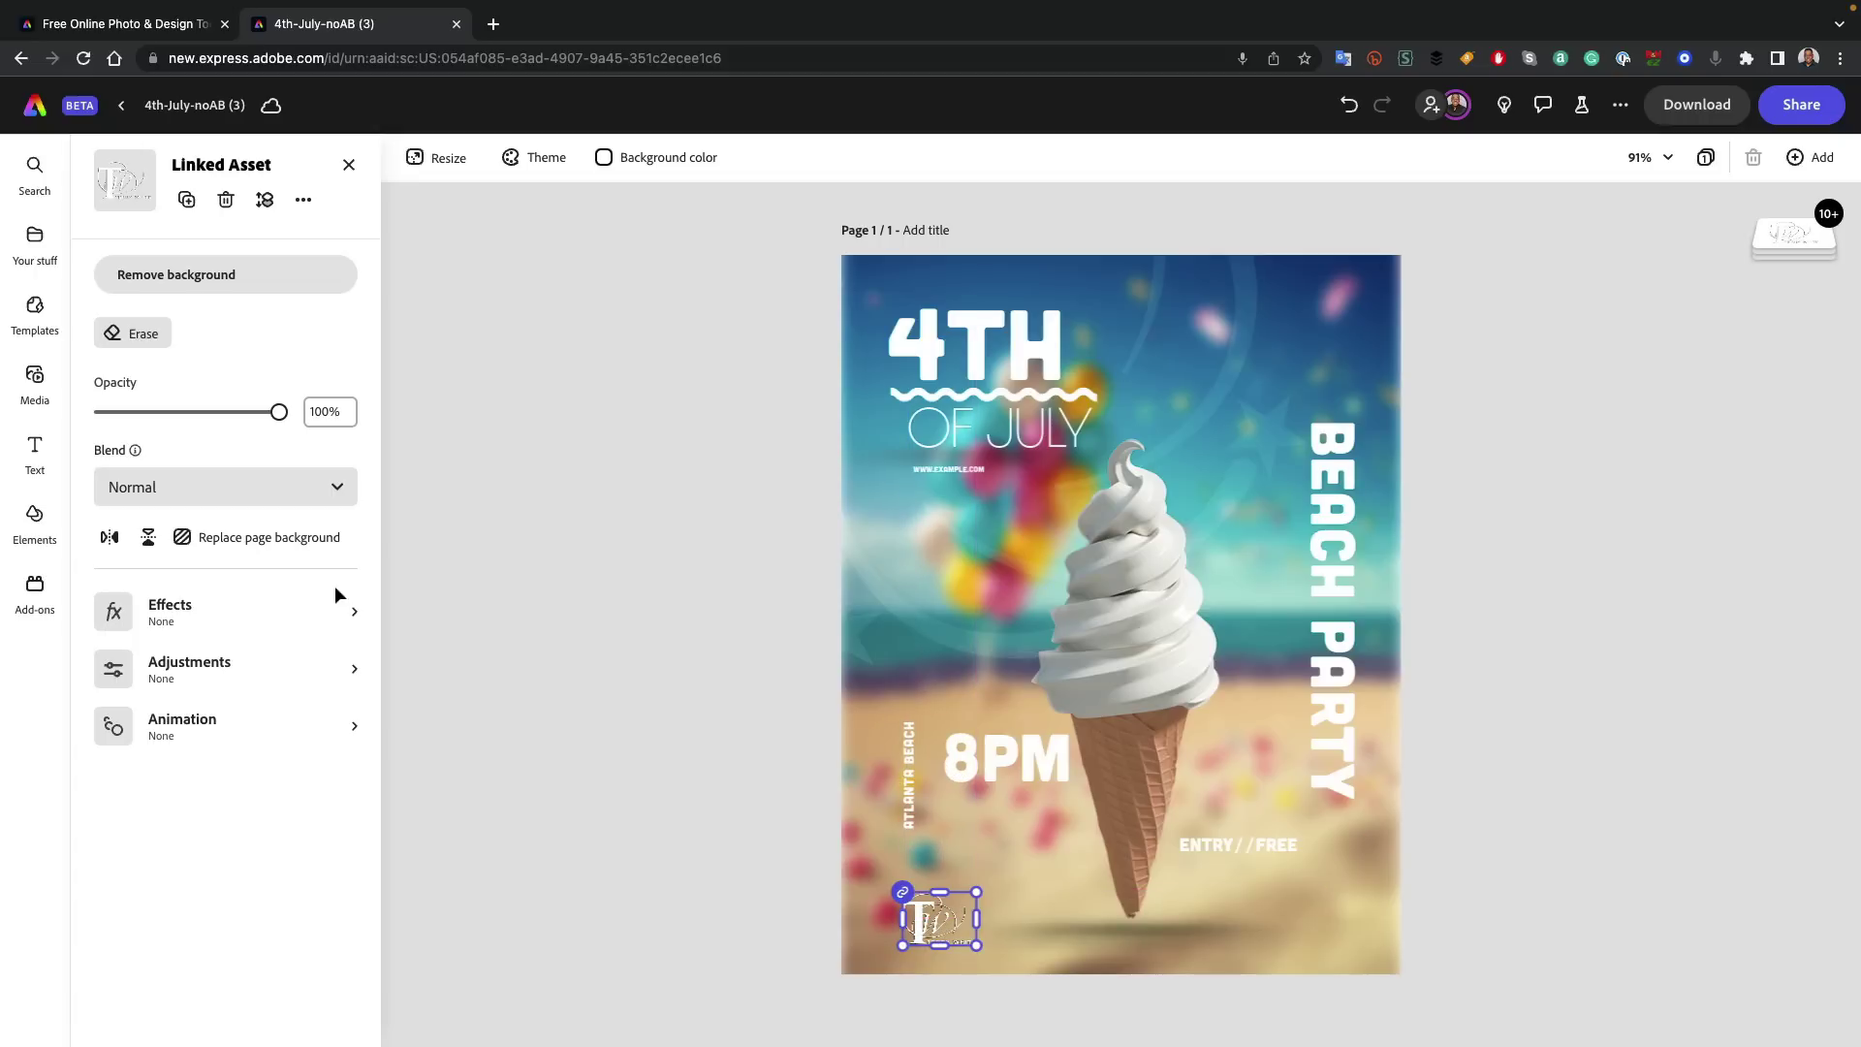
pyautogui.moveTo(279, 412); pyautogui.dragTo(169, 415)
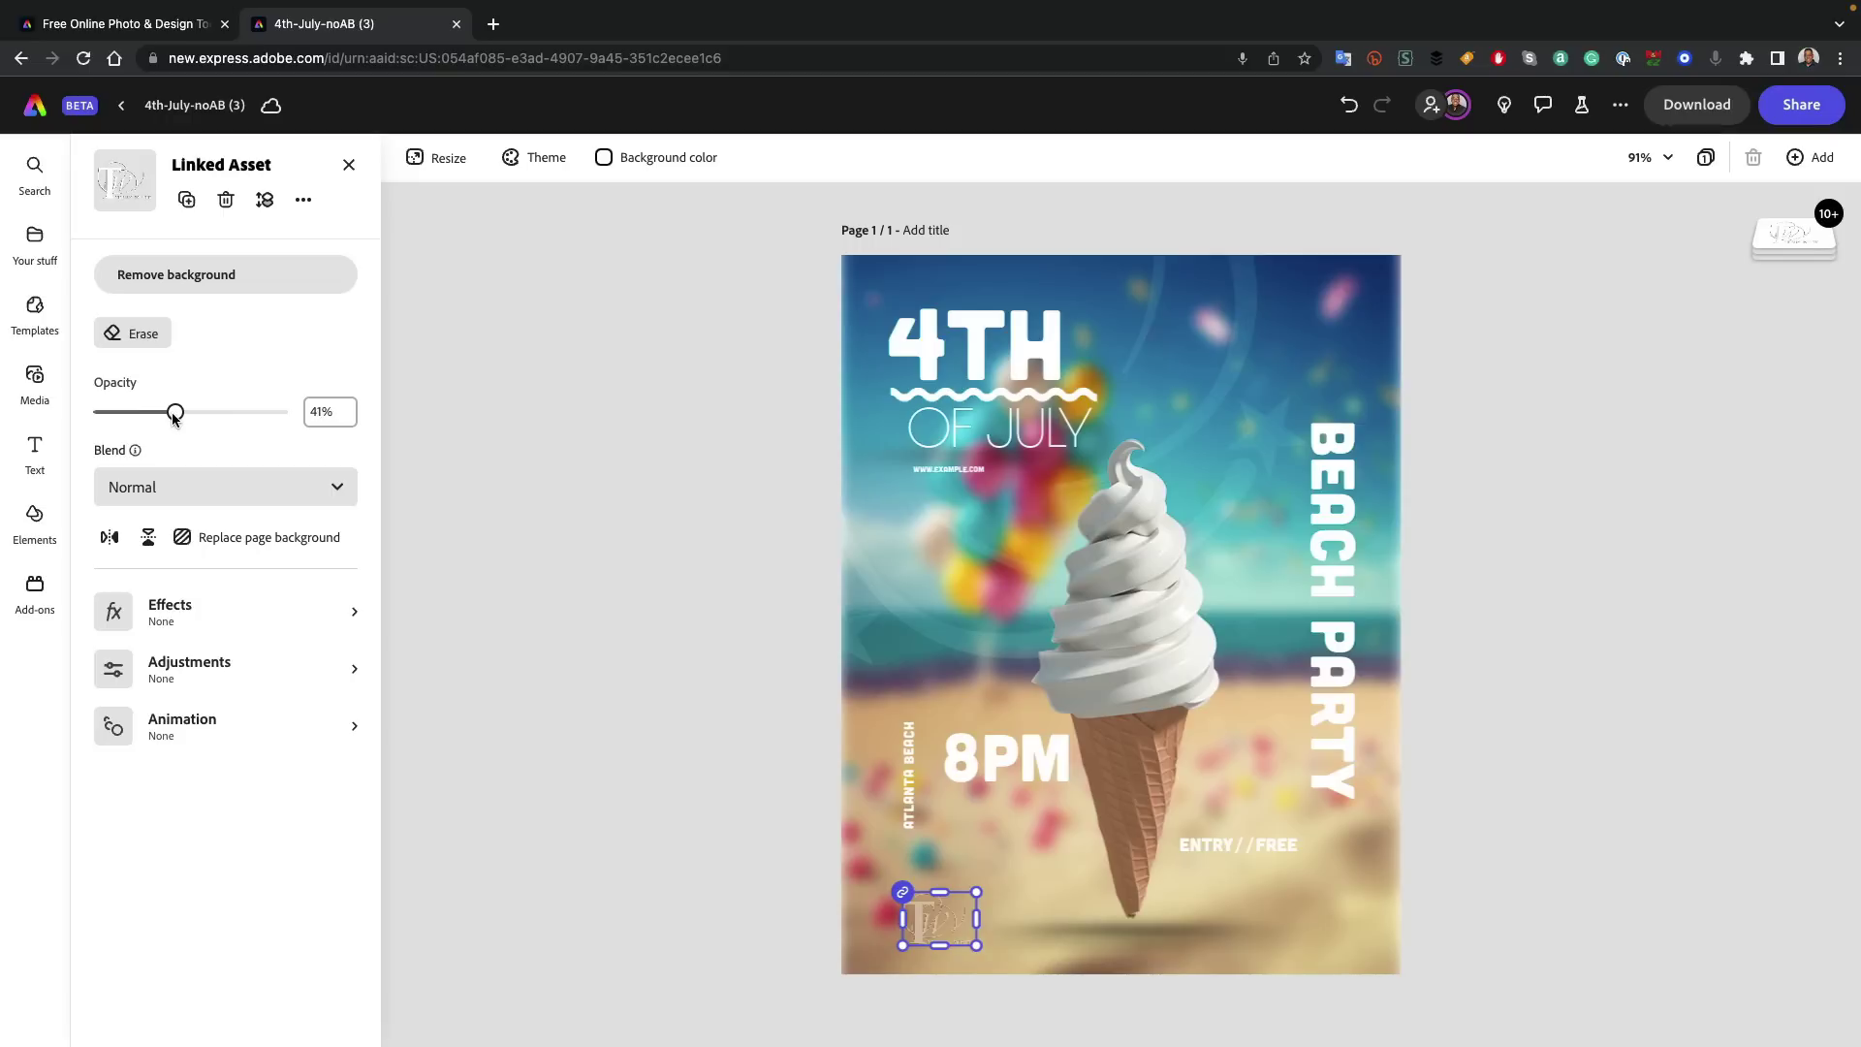
pyautogui.click(563, 560)
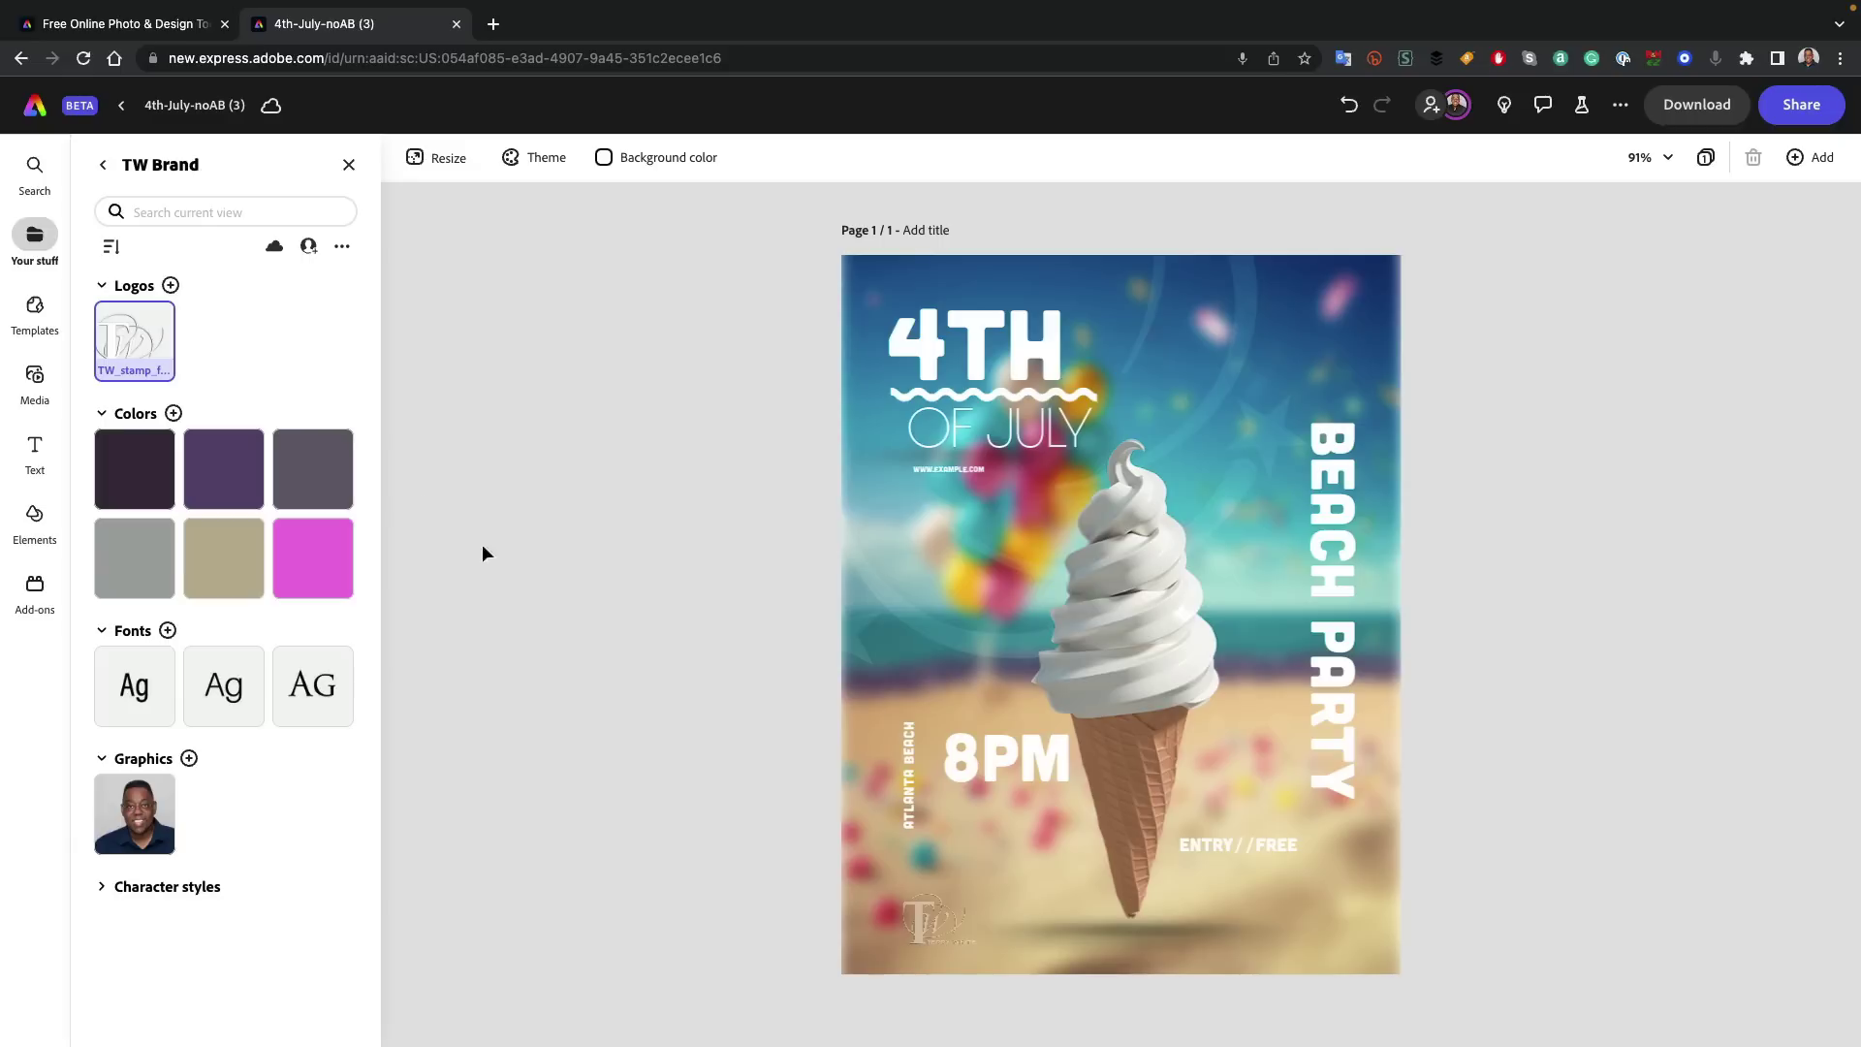
pyautogui.click(103, 166)
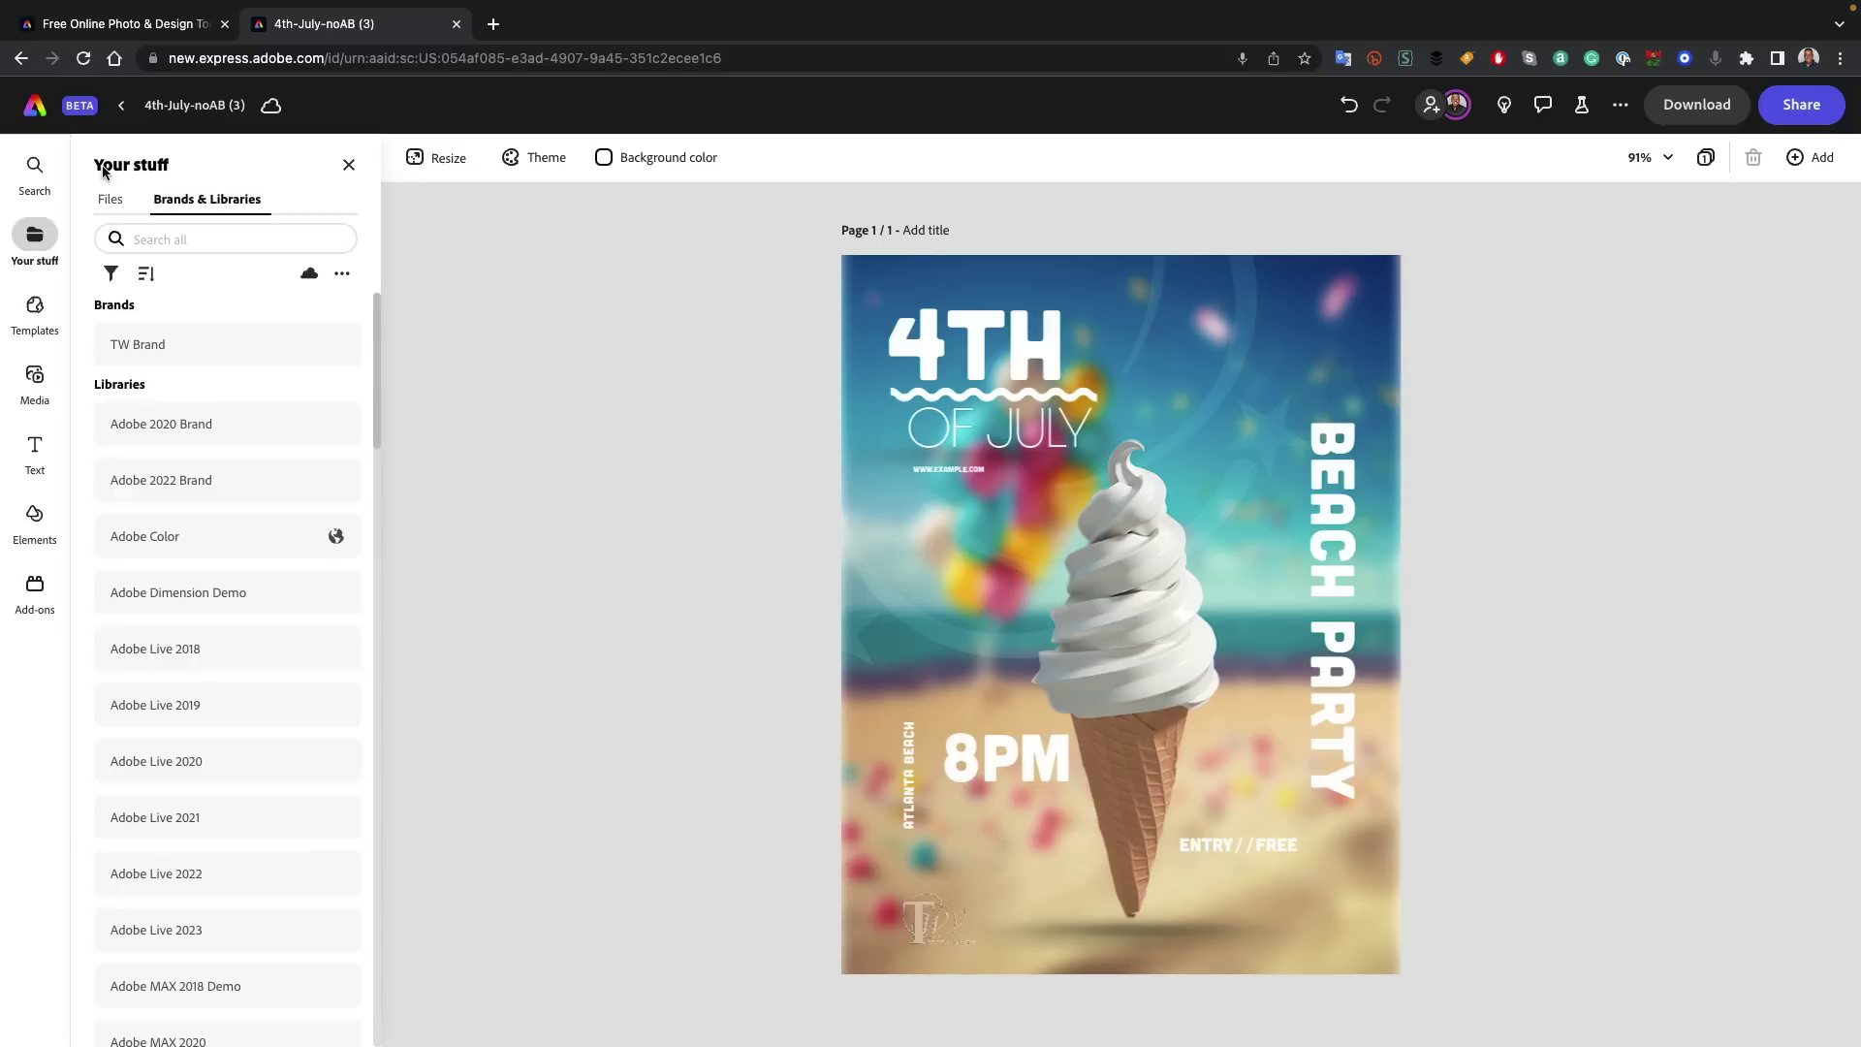
# - In the page resize options, tick Instagram reel, TikTok video, Facebook post and YouTube video
pyautogui.click(348, 164)
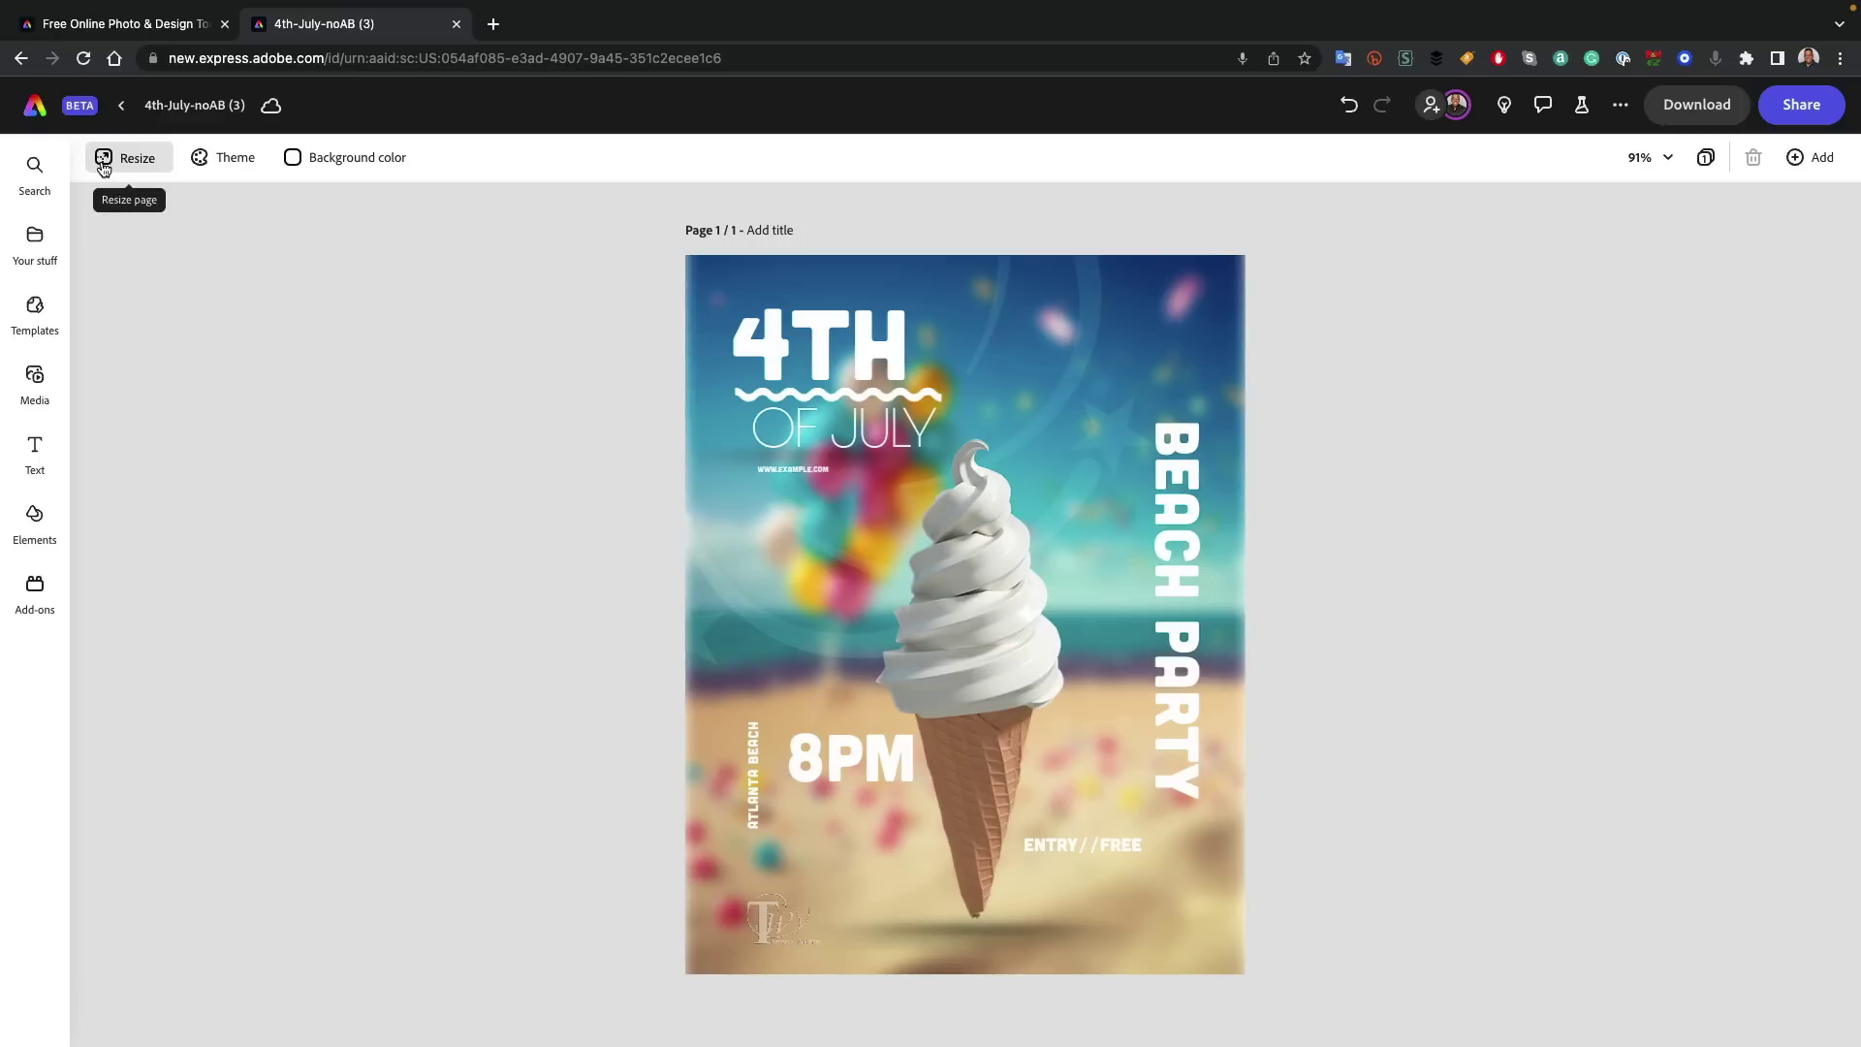
pyautogui.click(103, 158)
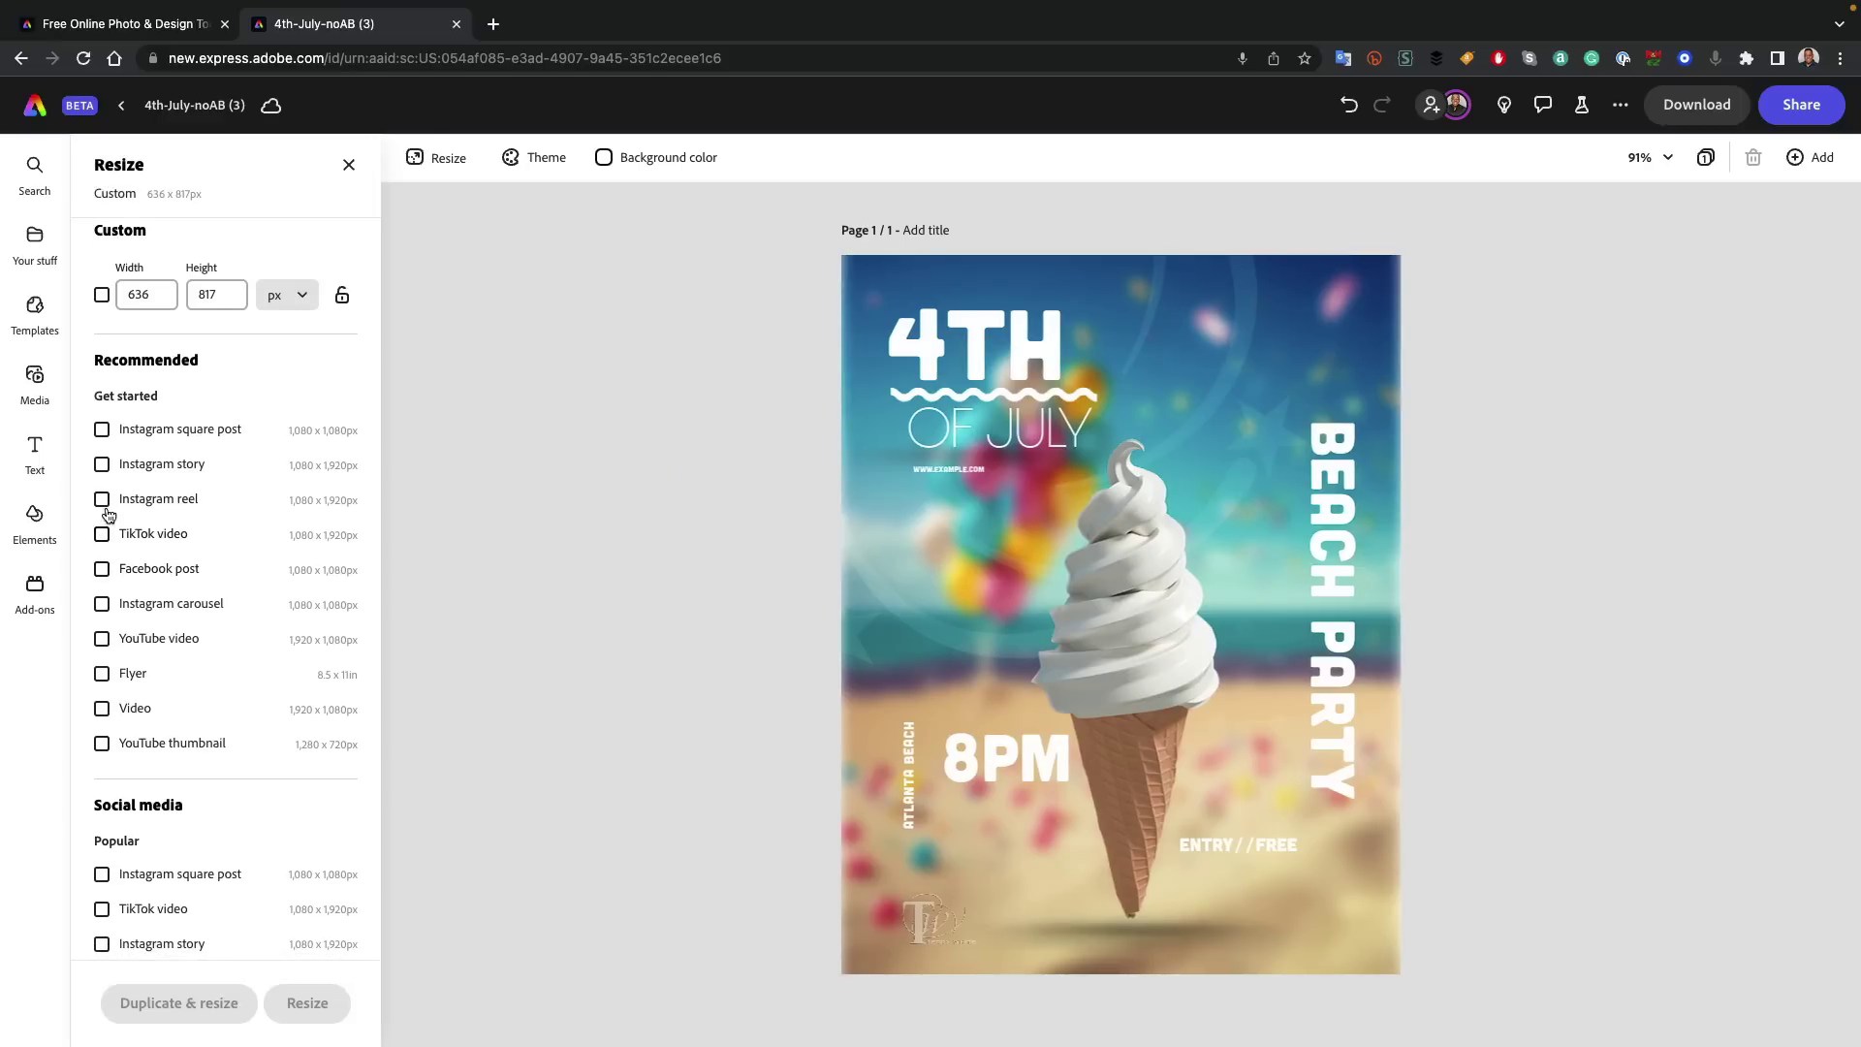
pyautogui.click(57, 560)
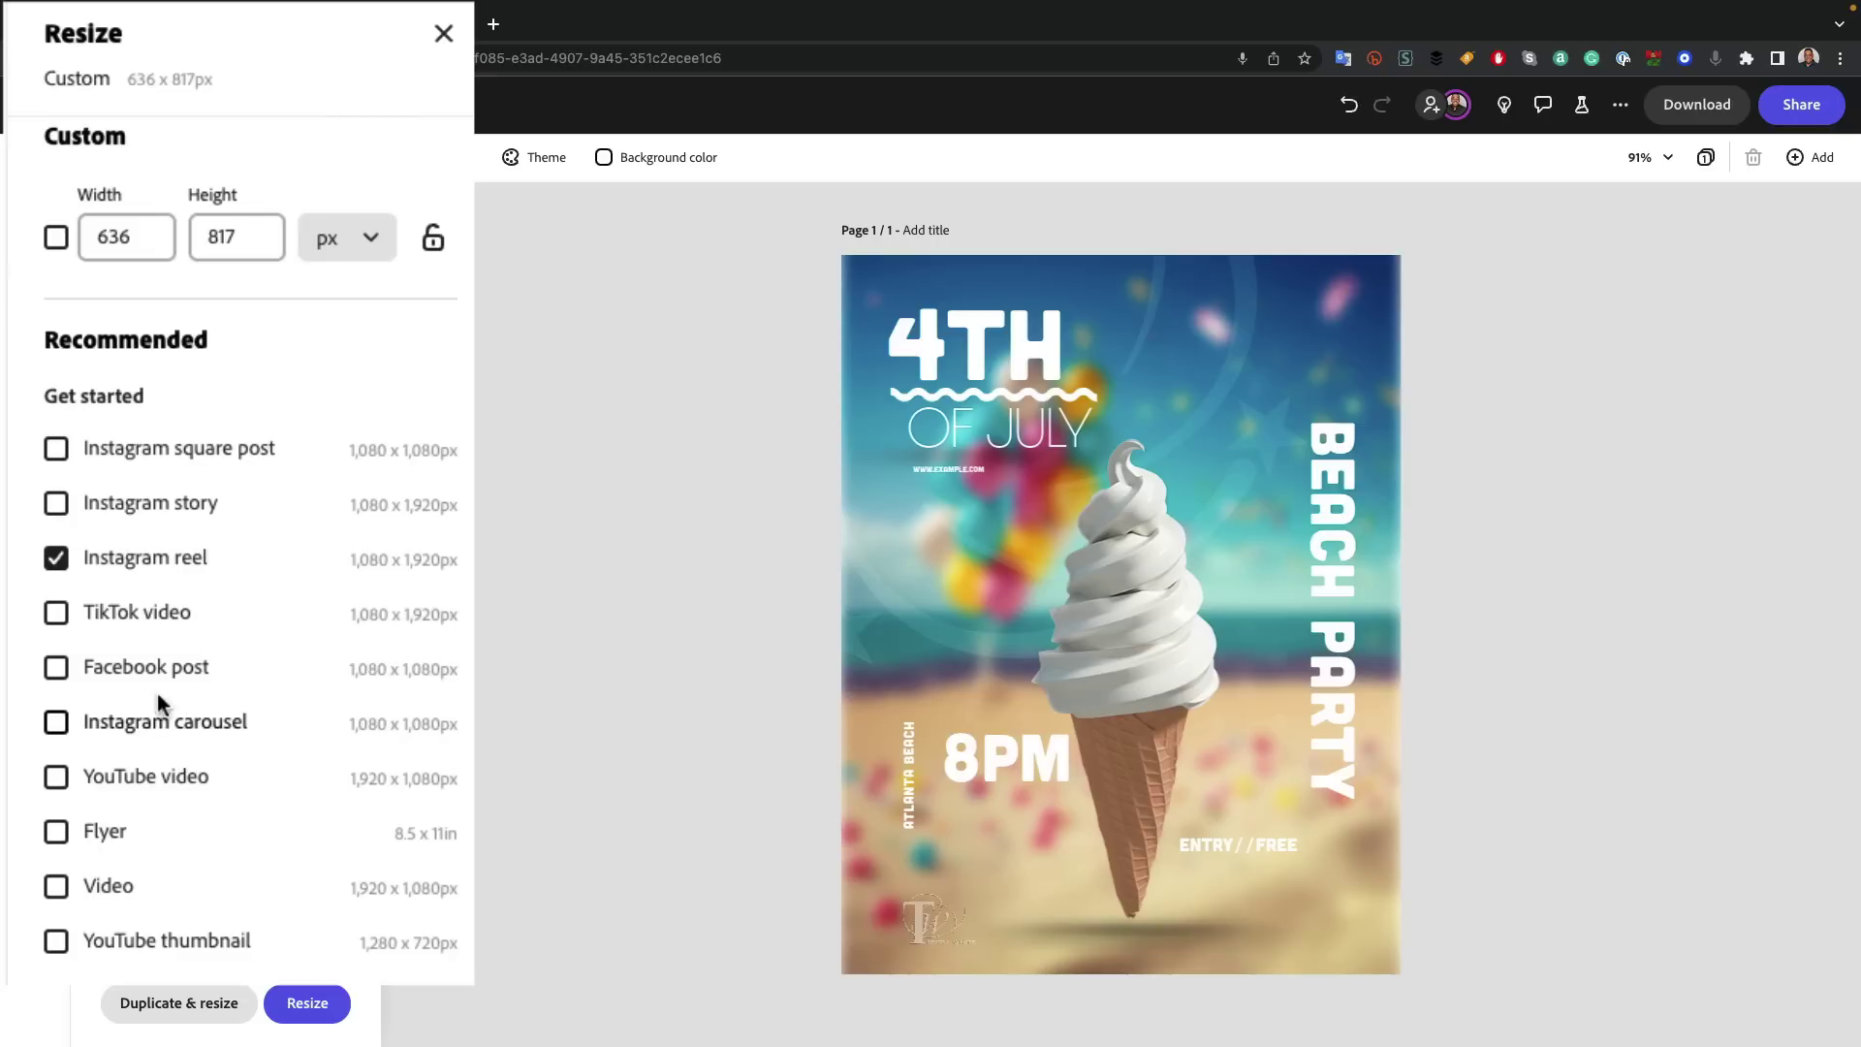
pyautogui.click(56, 614)
pyautogui.click(57, 671)
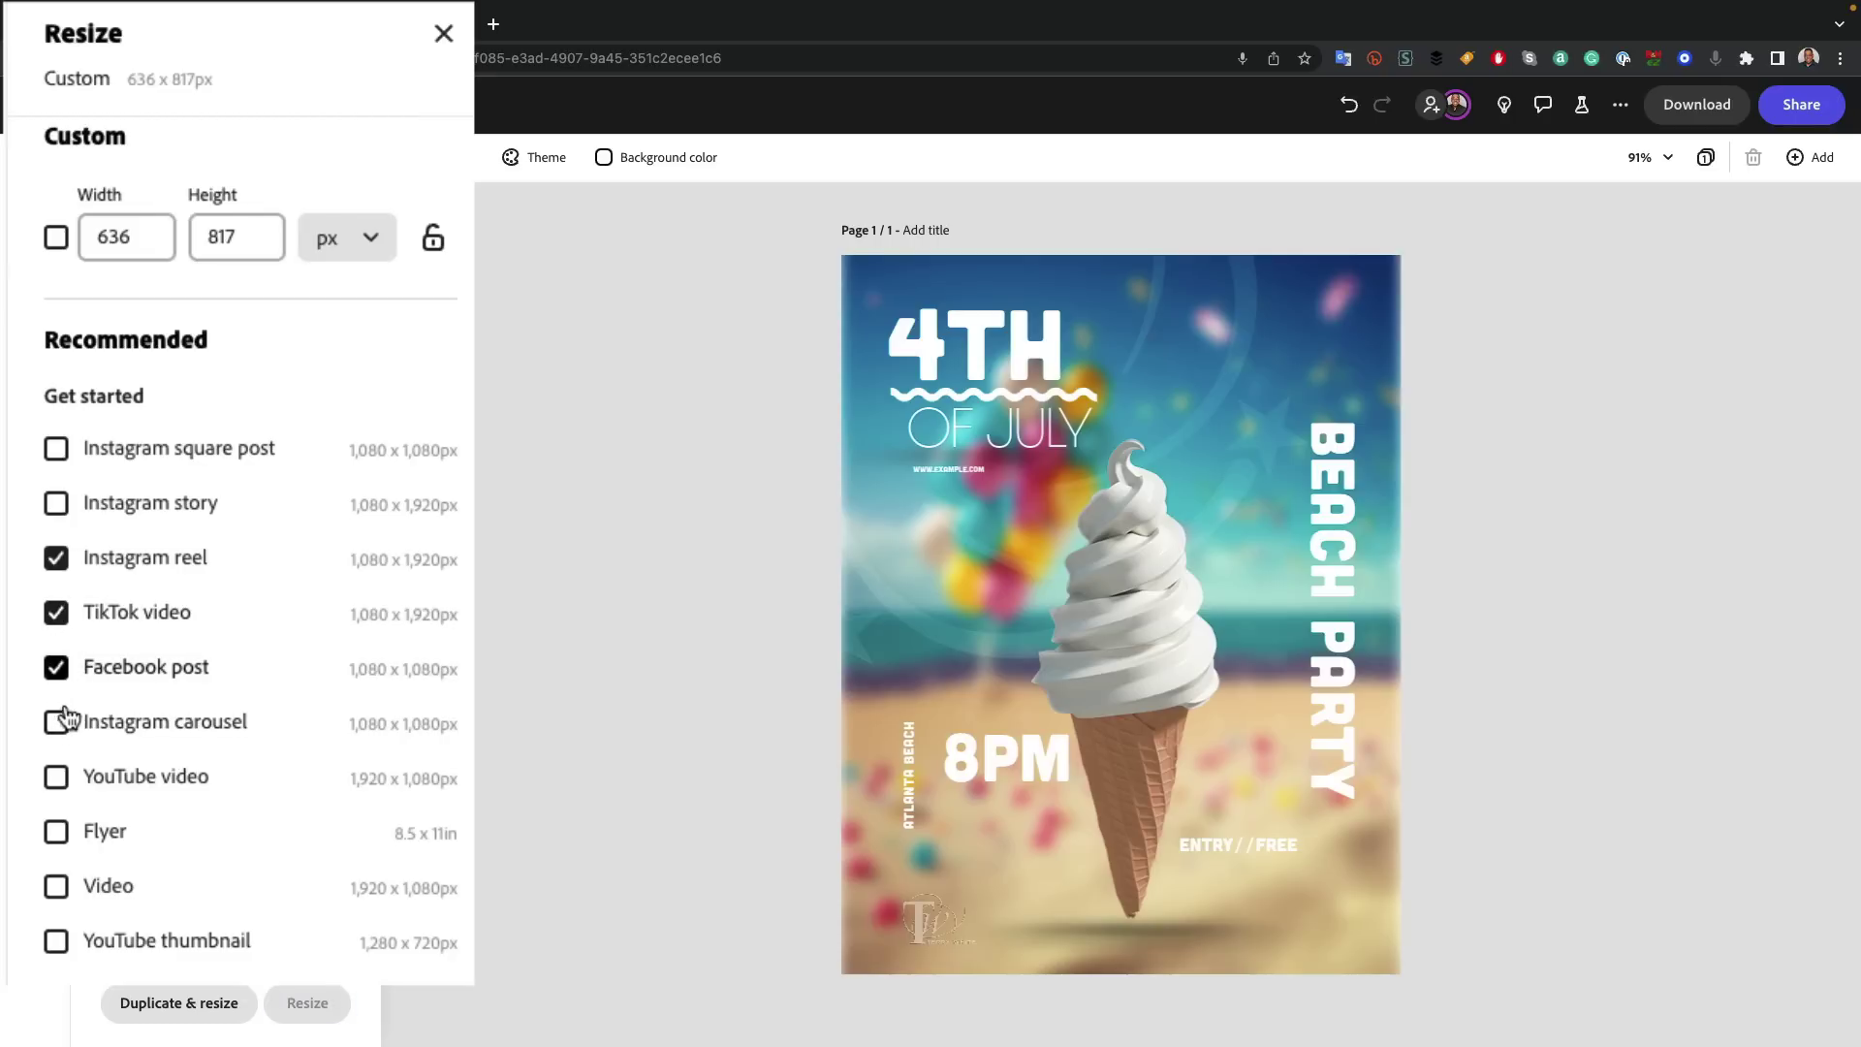
pyautogui.click(65, 777)
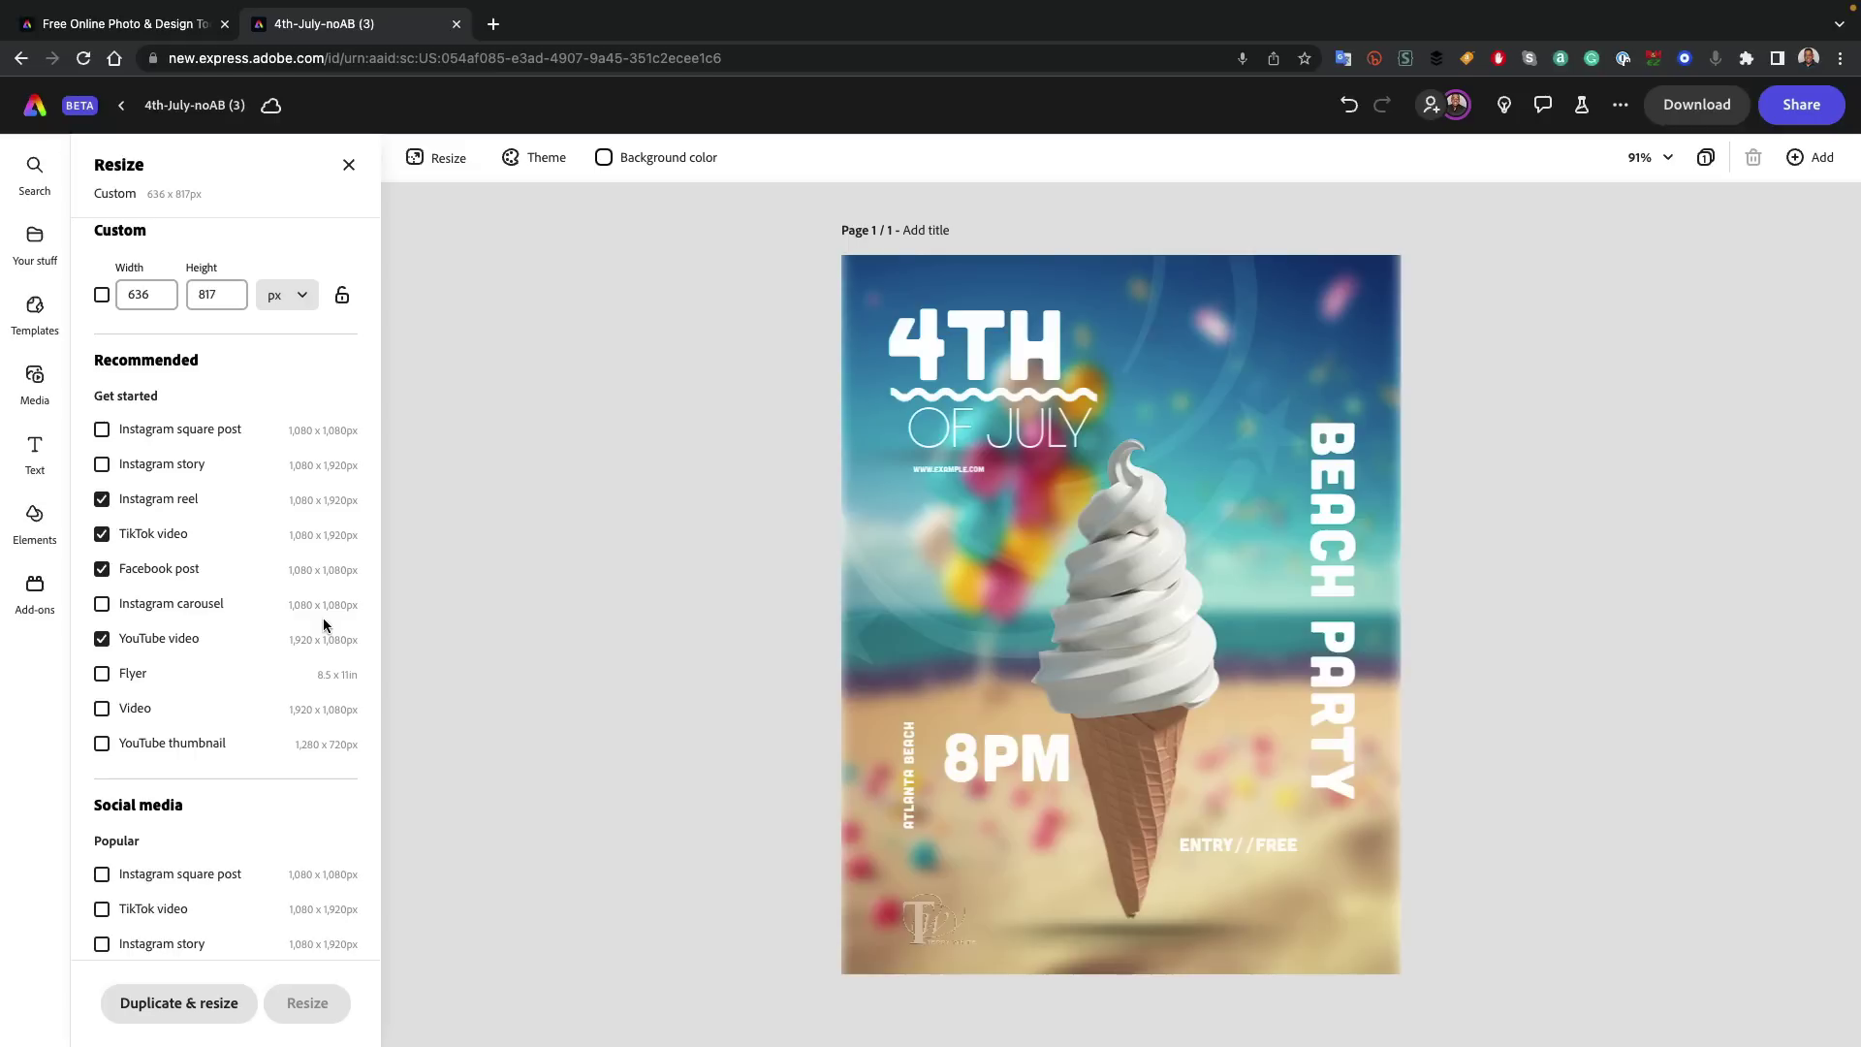
# - Untick YouTube, Facebook and TikTok so only Instagram reel (1,080 × 1,920 px) remains
pyautogui.click(99, 643)
pyautogui.click(101, 569)
pyautogui.click(100, 534)
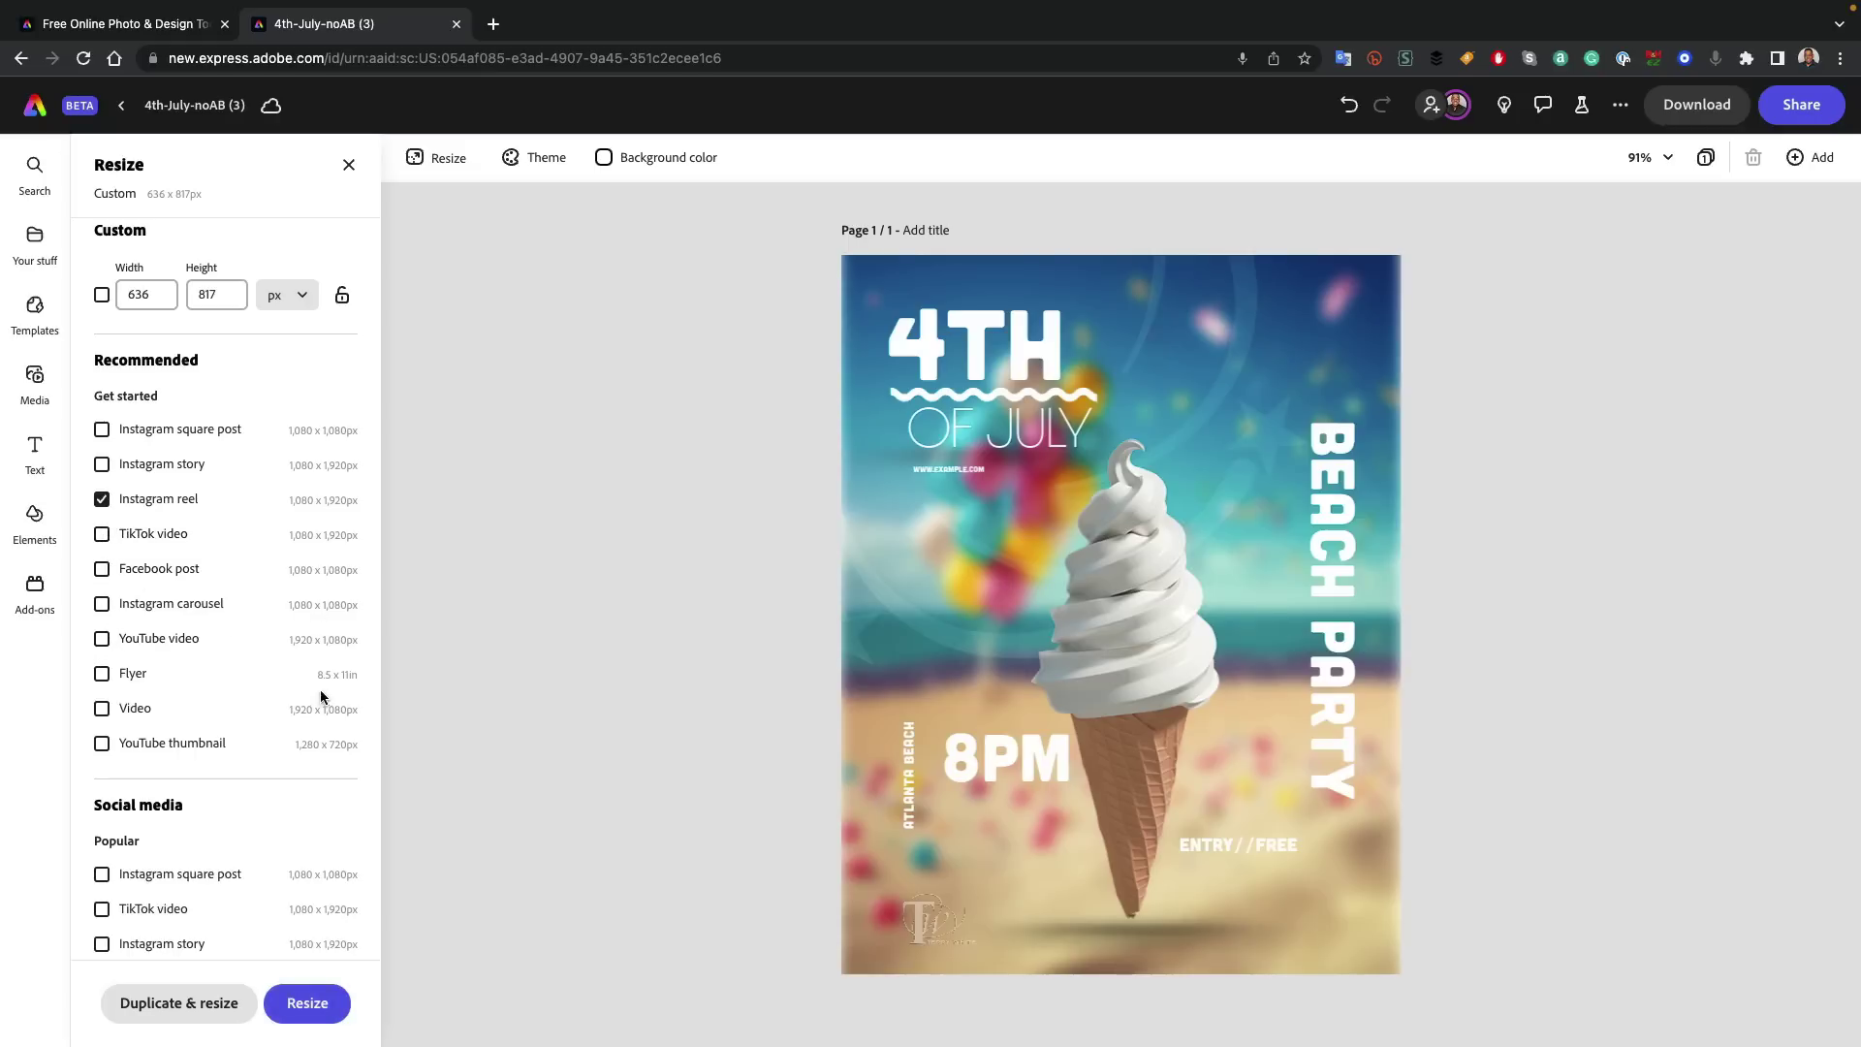
pyautogui.scroll(-20, 160, 717)
pyautogui.scroll(-15, 162, 718)
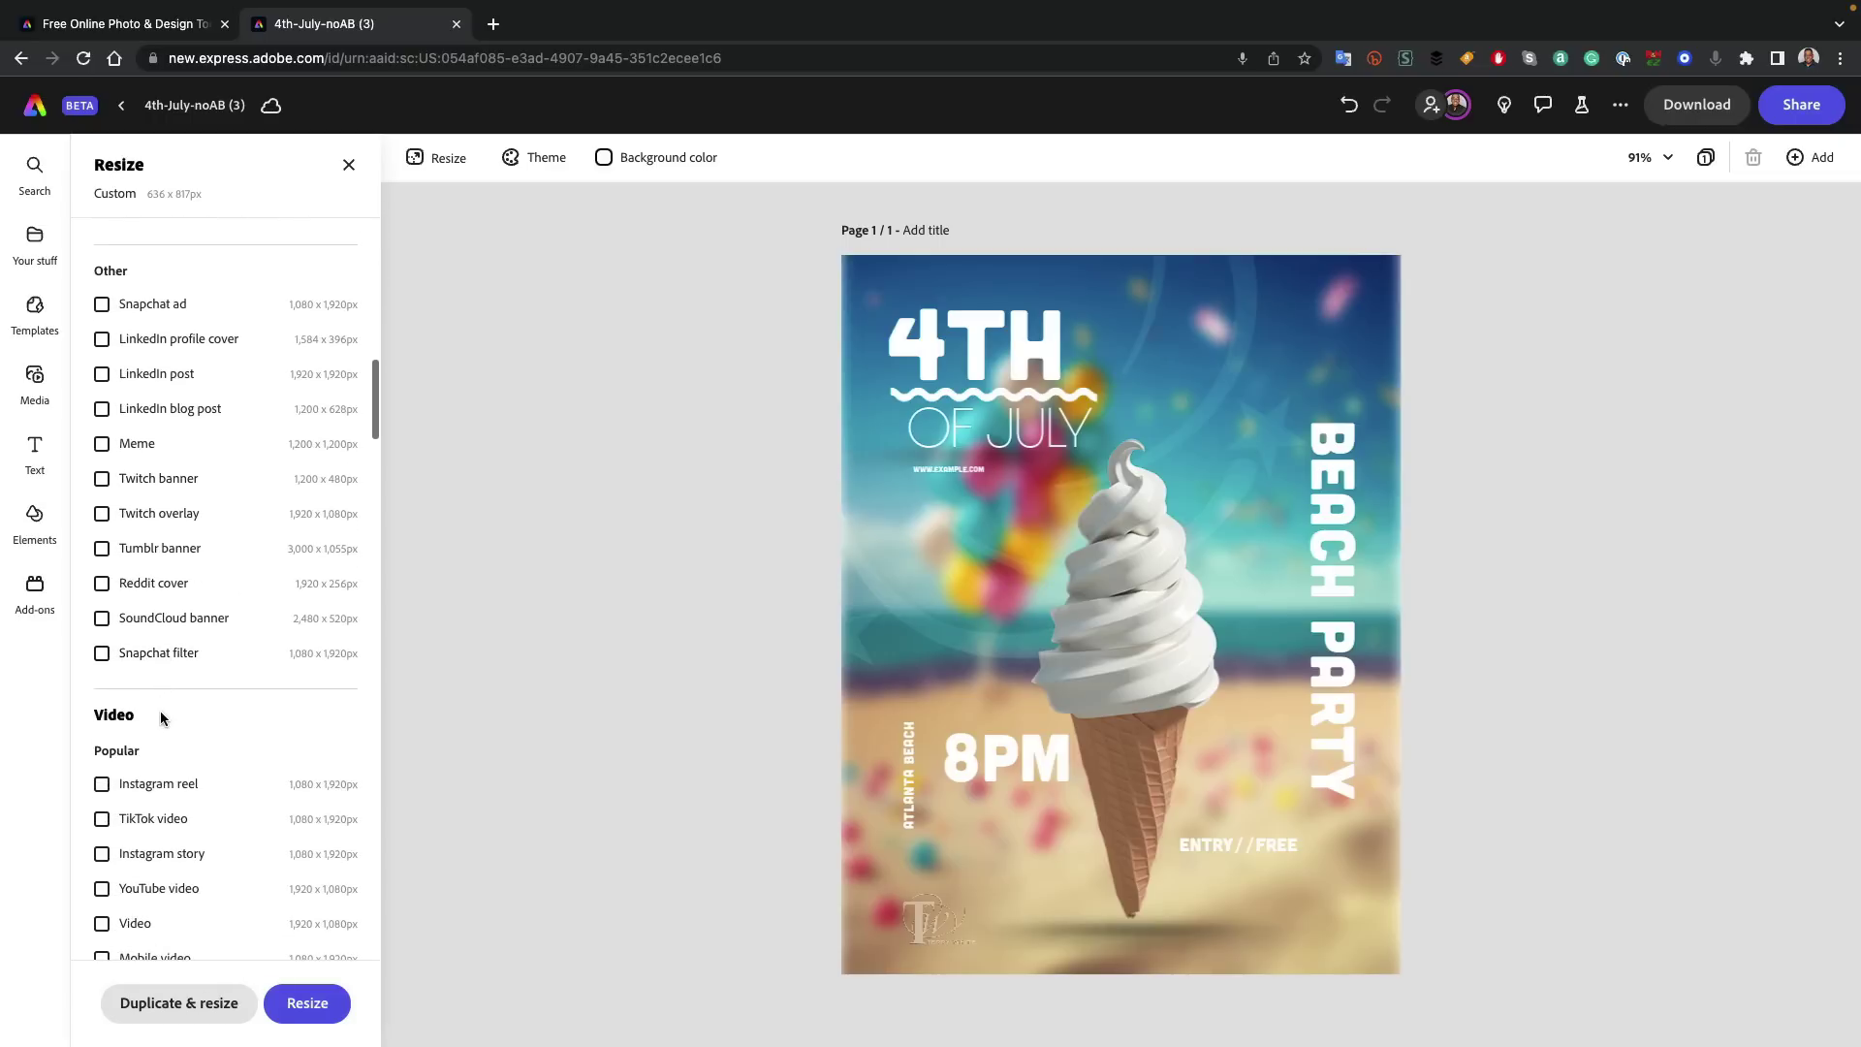
pyautogui.scroll(-3, 162, 718)
pyautogui.scroll(15, 162, 718)
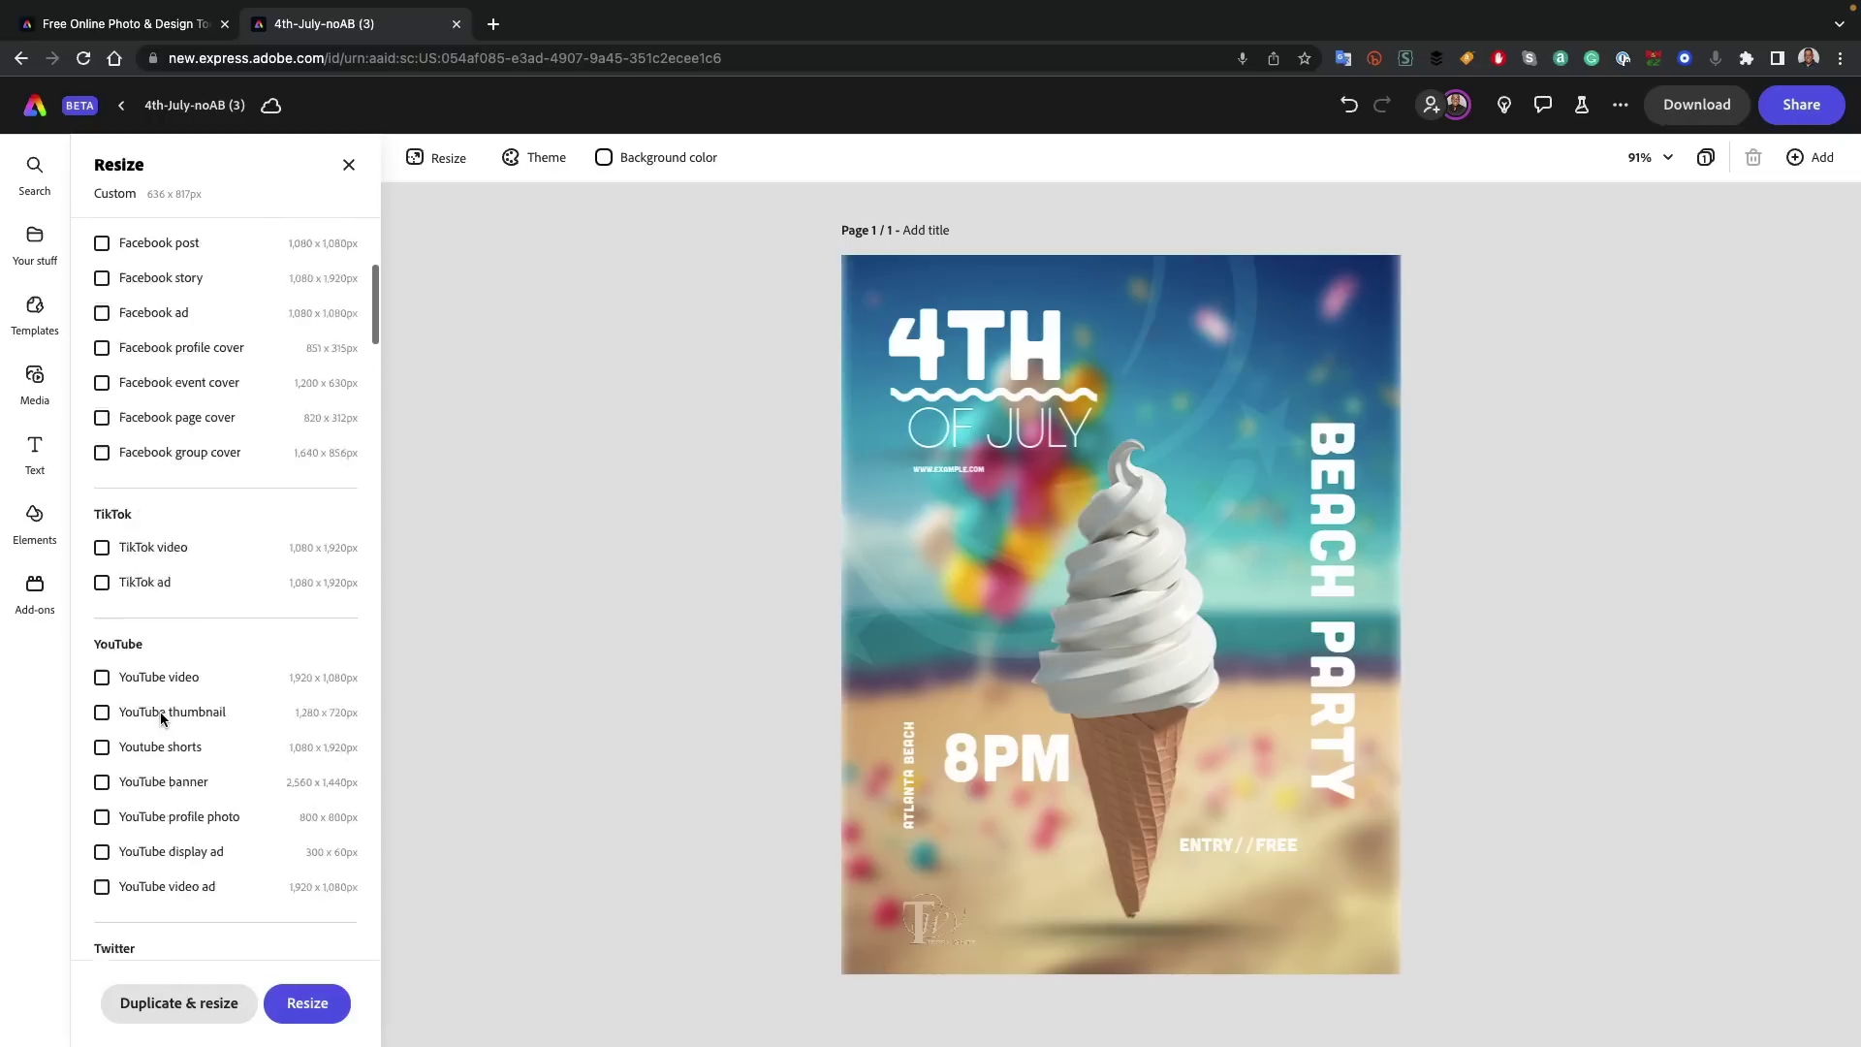
pyautogui.scroll(15, 162, 718)
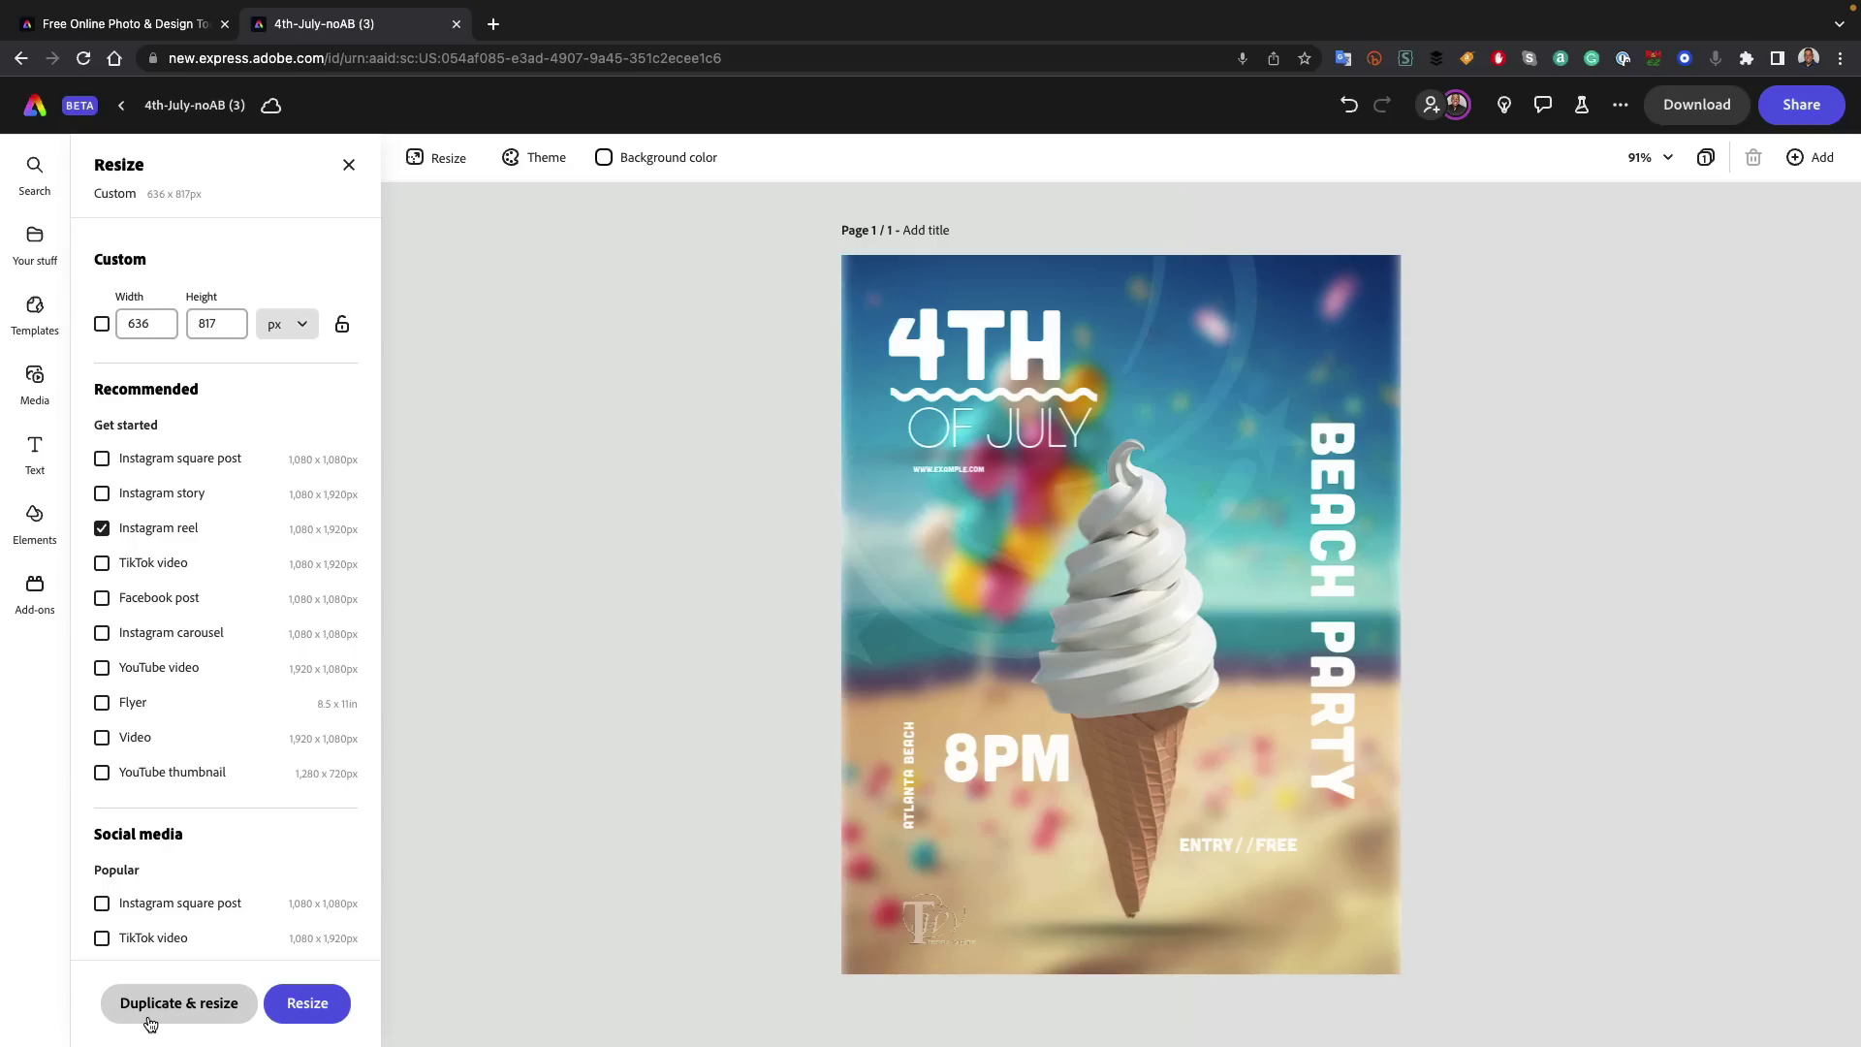
# - Duplicate the flyer resized to Instagram reel and keep only the new page 2 selected
pyautogui.click(151, 1029)
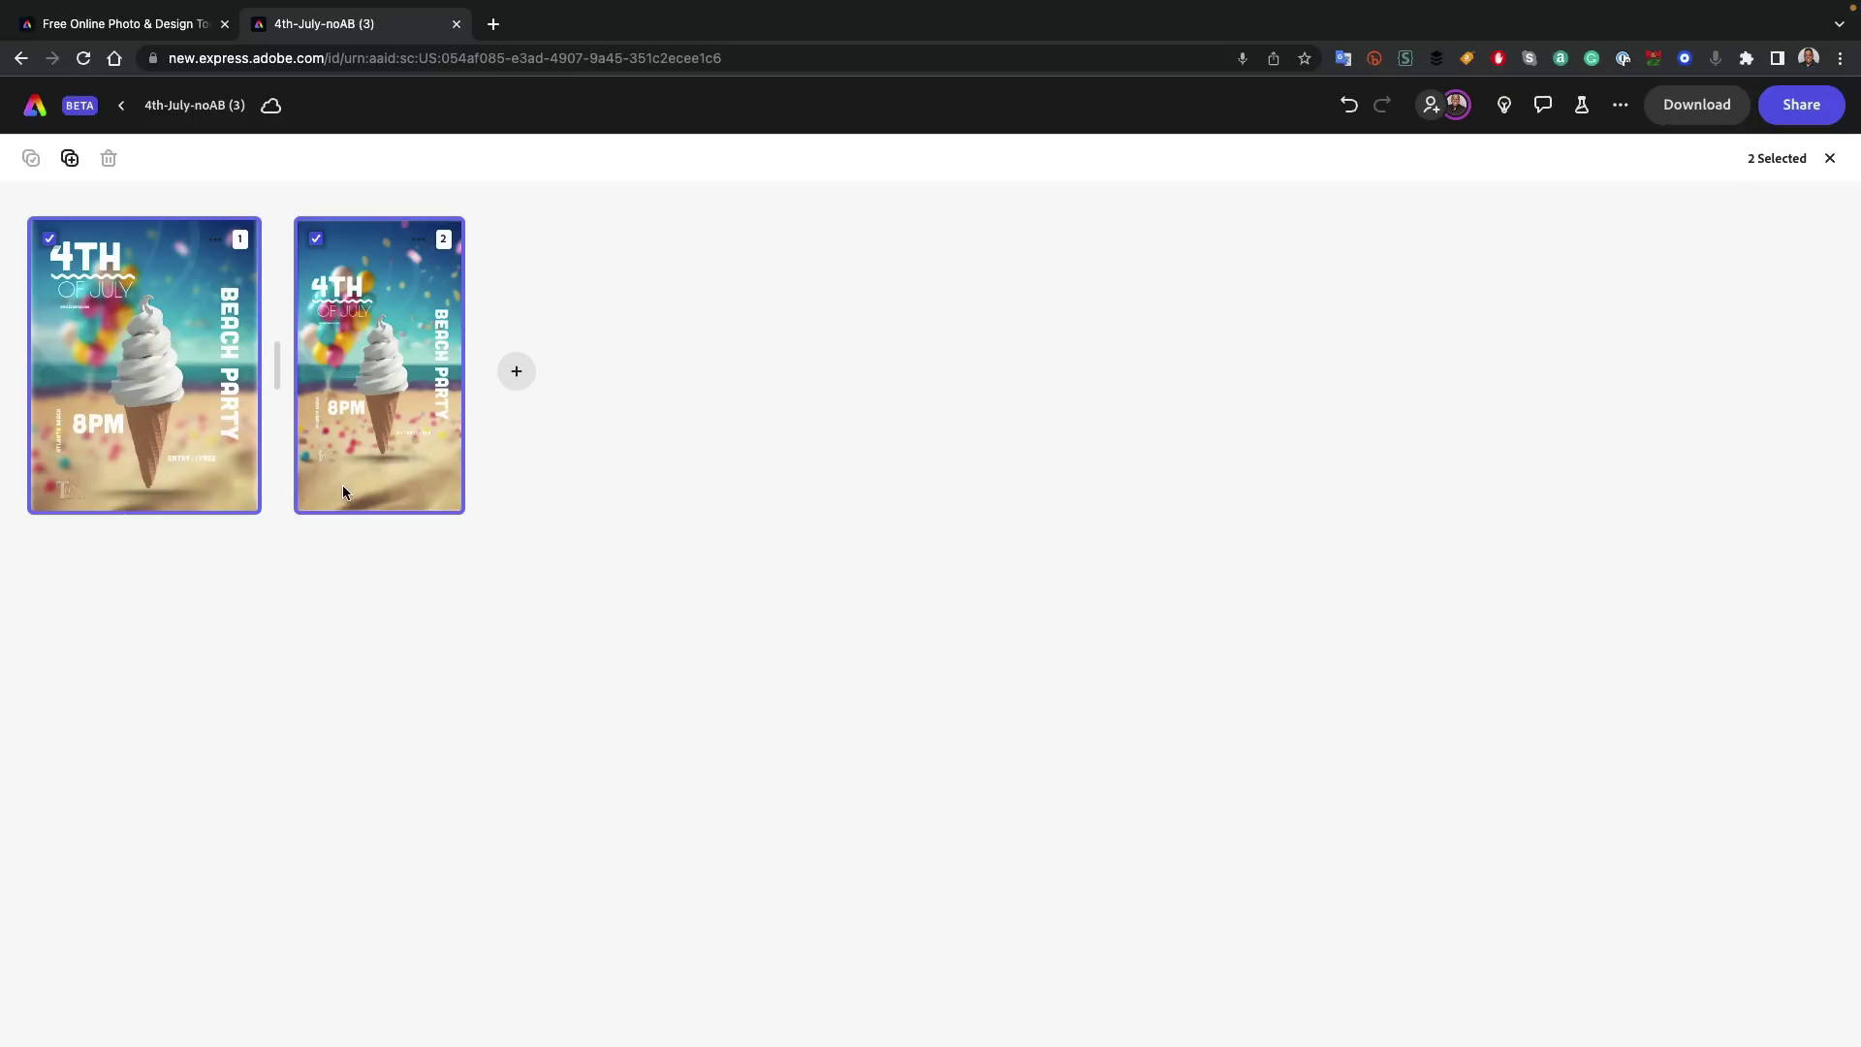
pyautogui.click(342, 485)
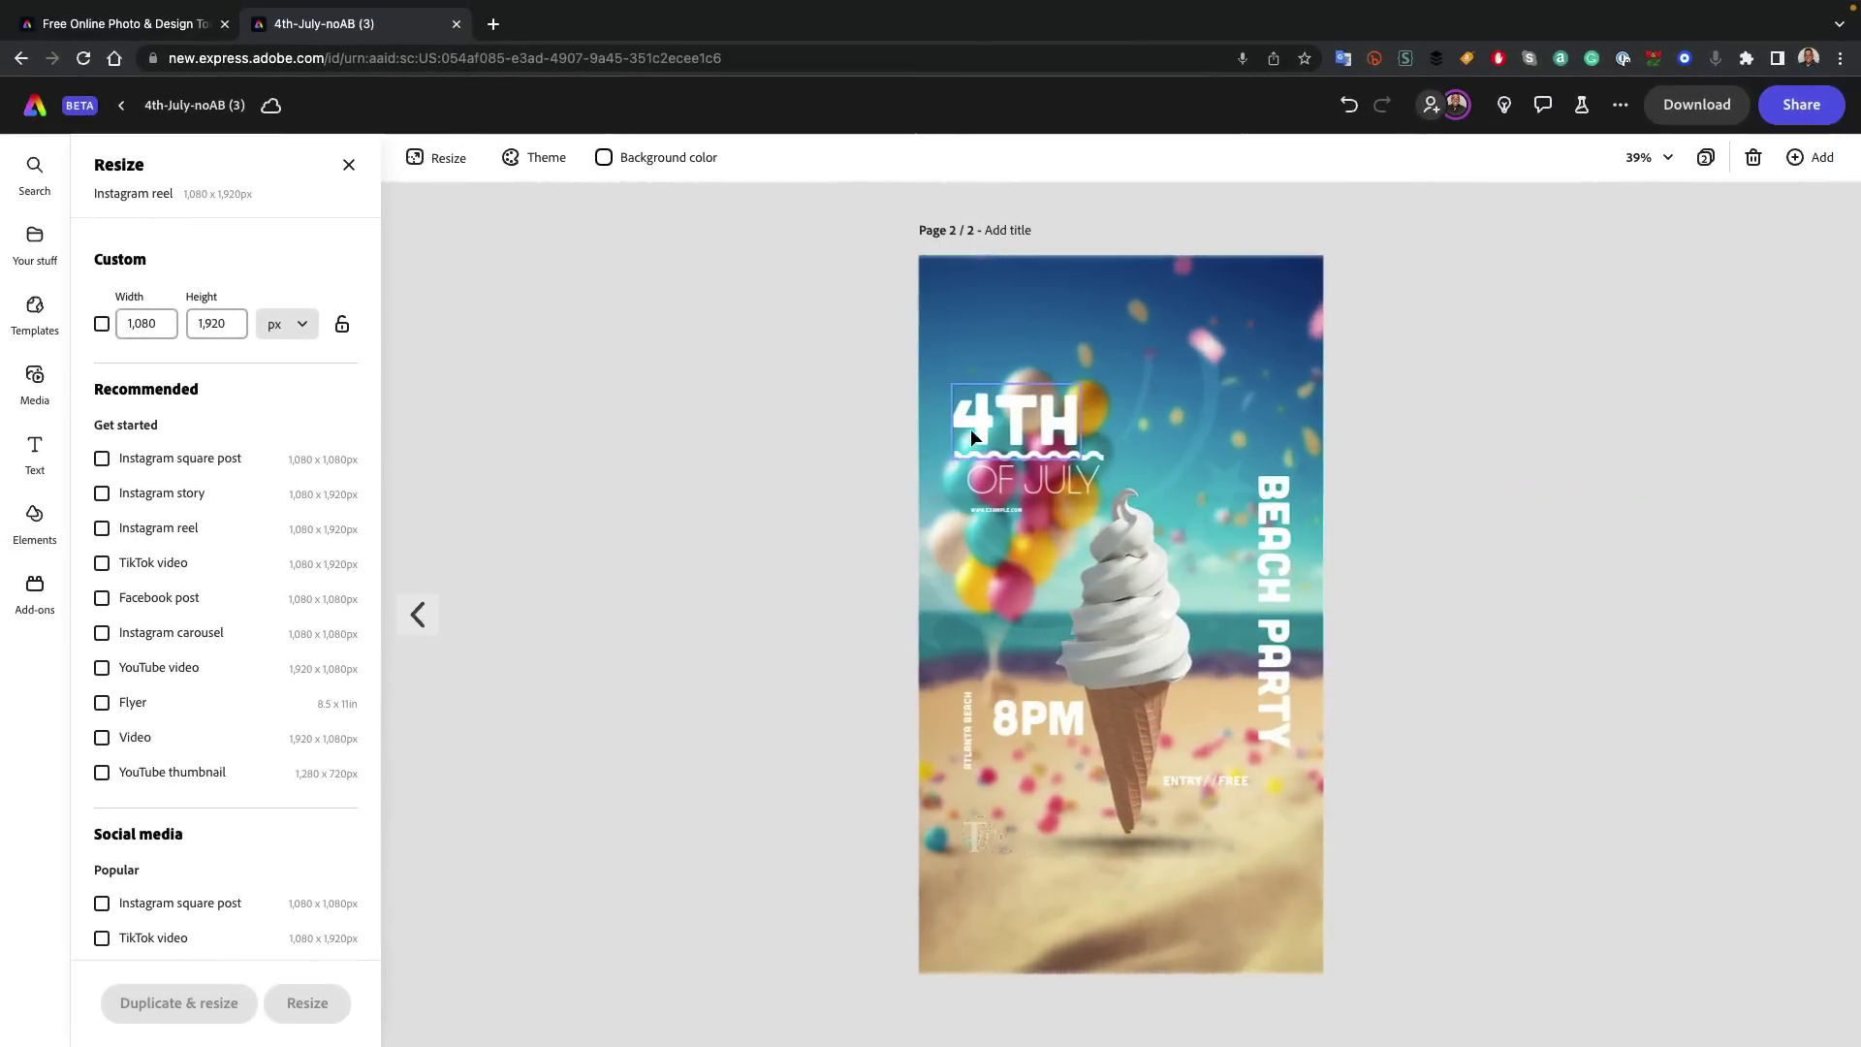
# - Apply the Grow entrance animation to the 4TH heading
pyautogui.click(970, 428)
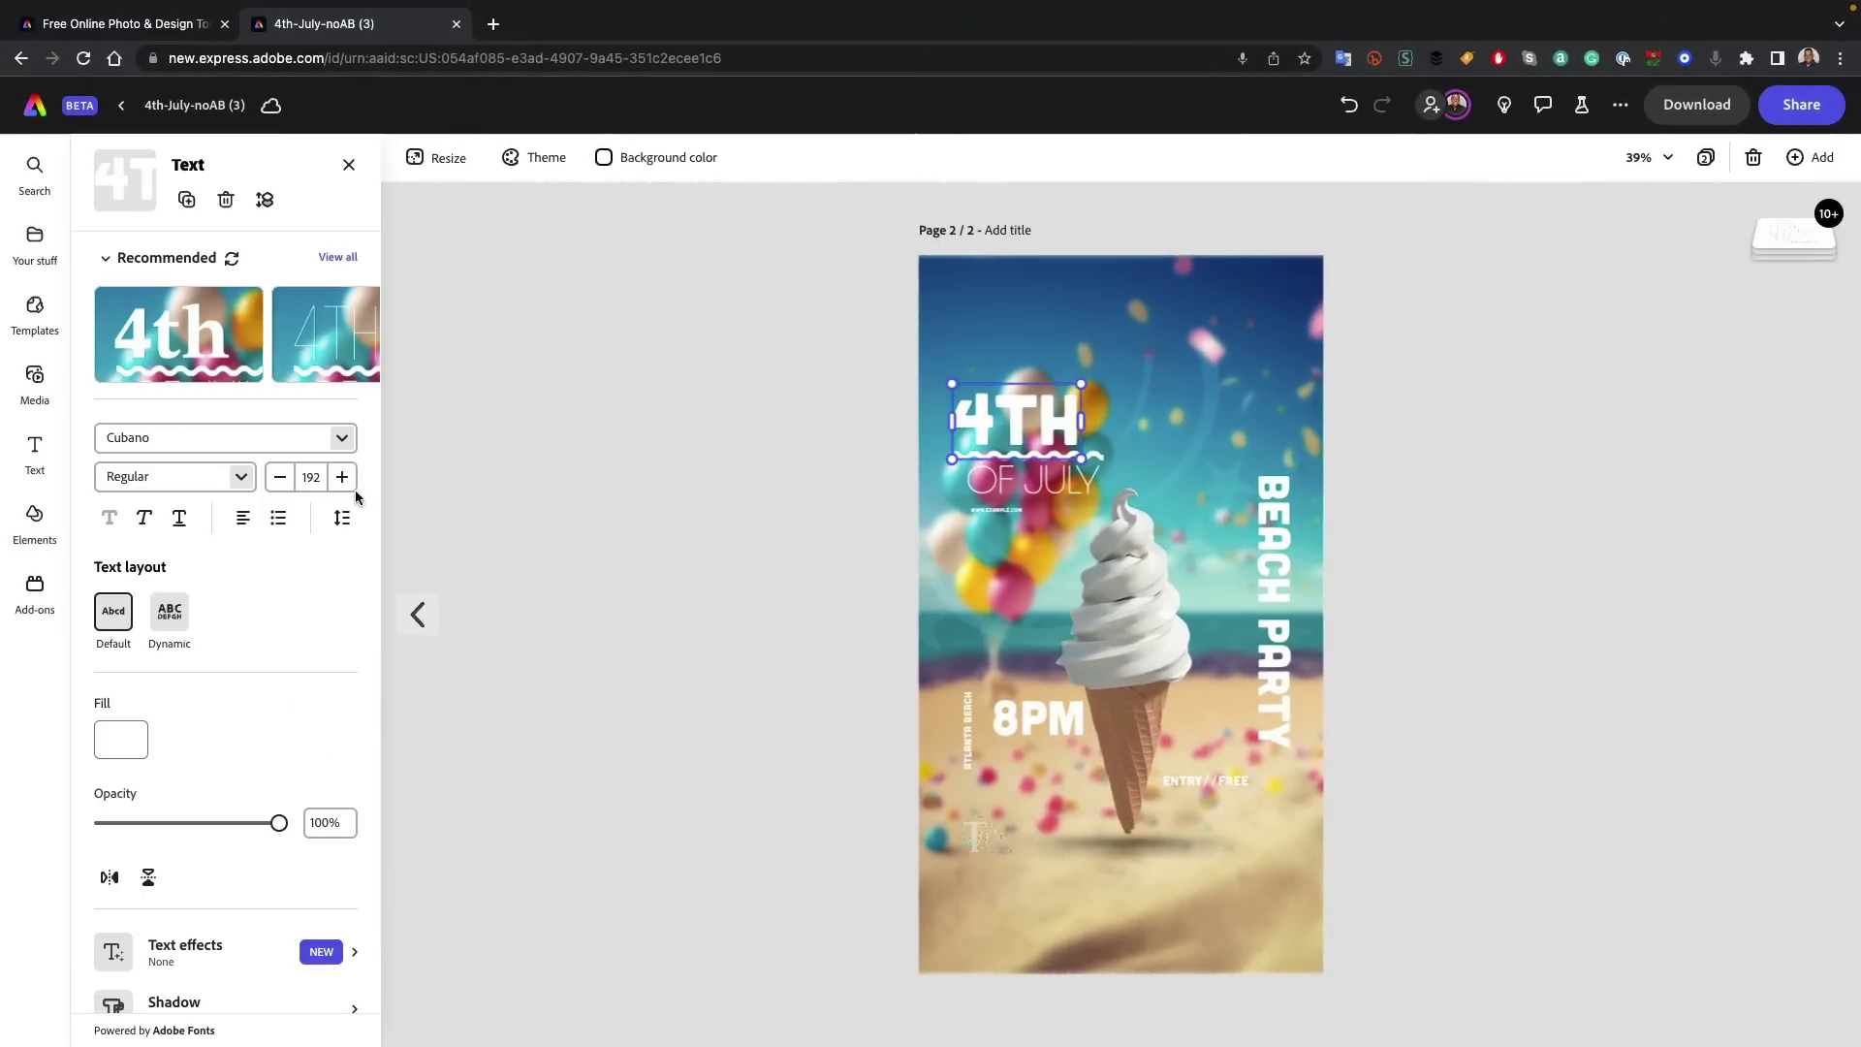
pyautogui.scroll(-2, 291, 543)
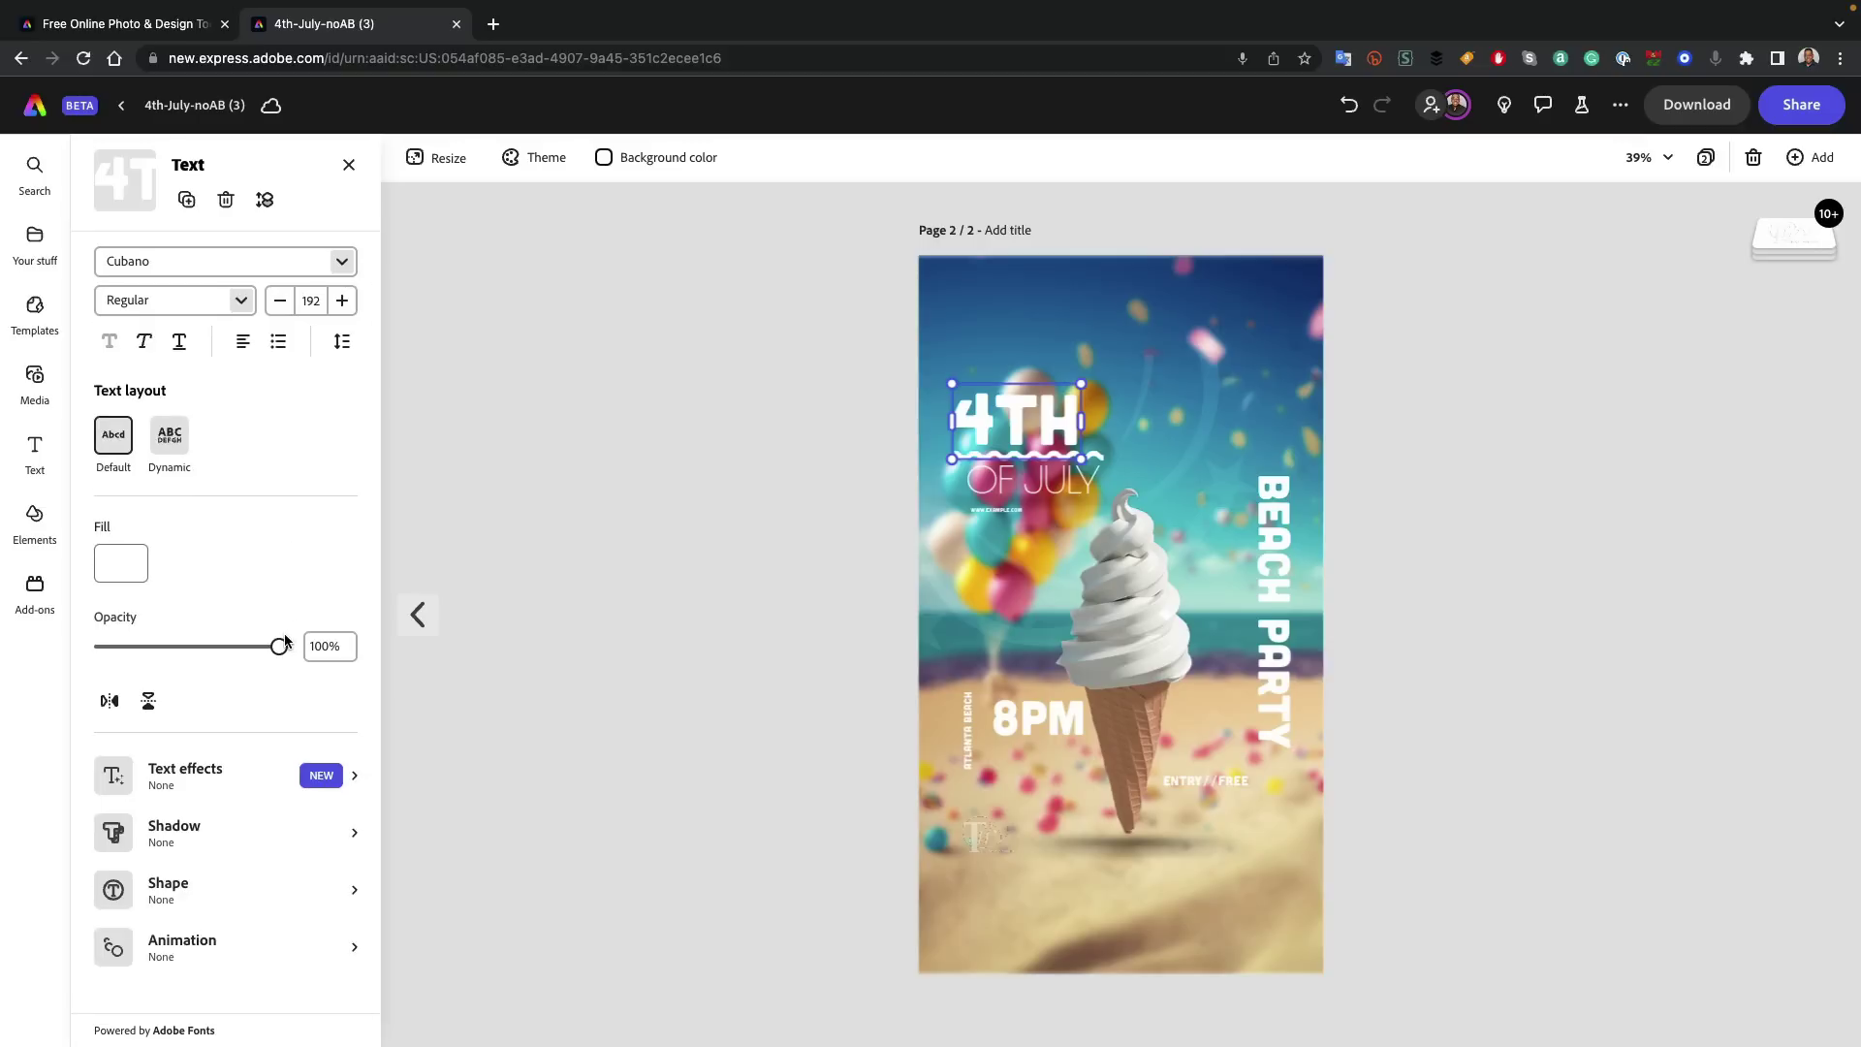
pyautogui.click(217, 943)
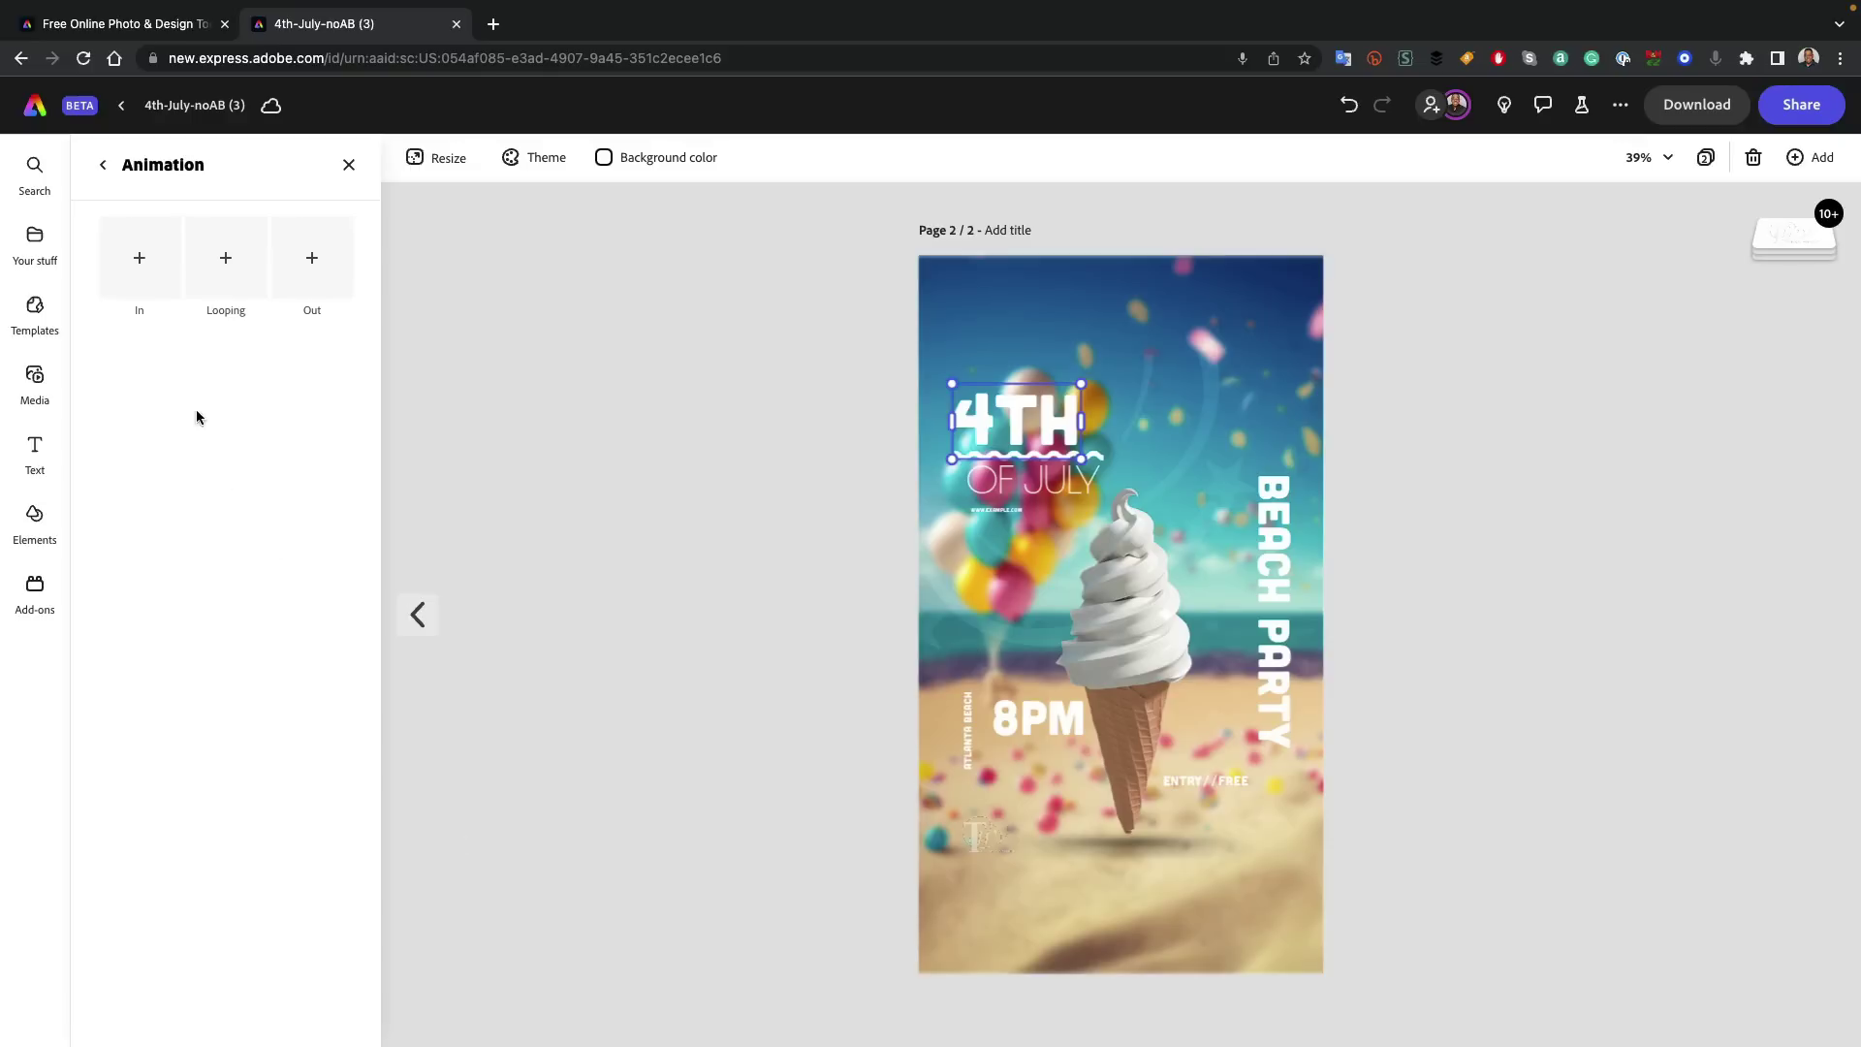
pyautogui.click(146, 283)
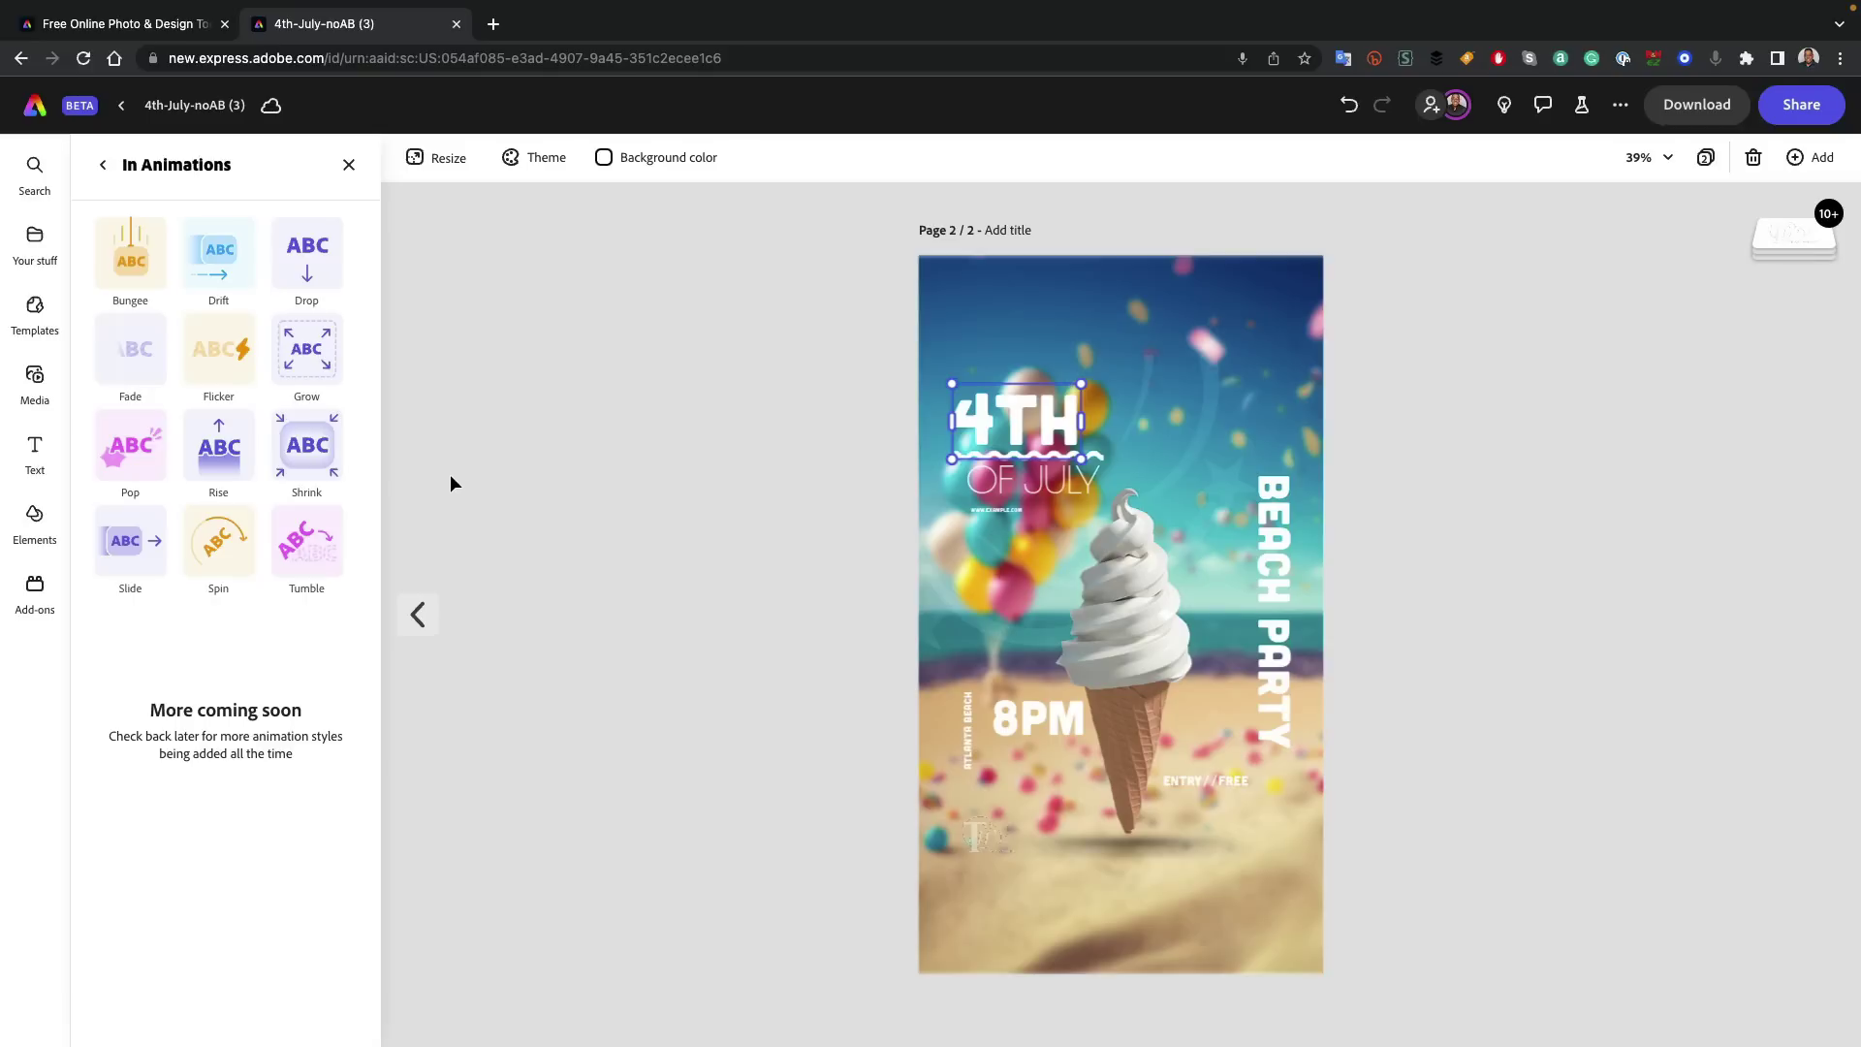
pyautogui.click(300, 352)
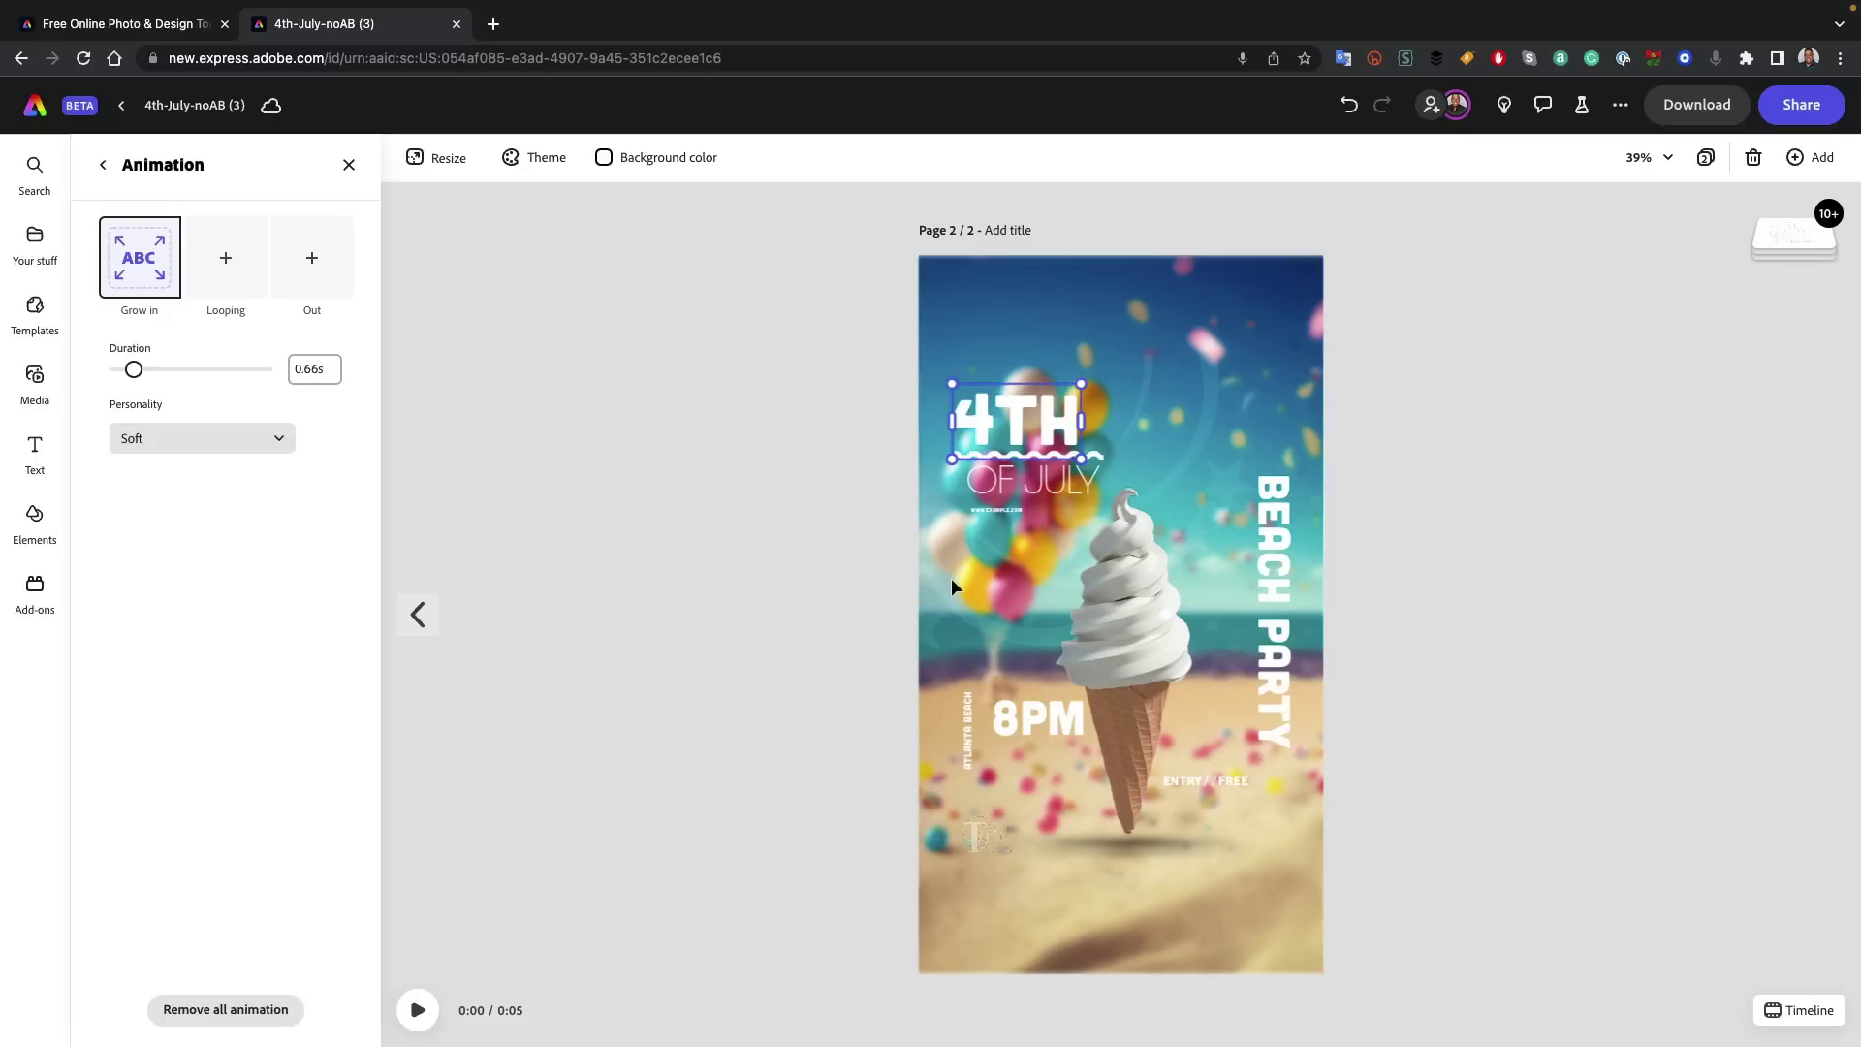
# - Give BEACH PARTY a leftward Drift entrance with a 1.58-second duration
pyautogui.click(1284, 621)
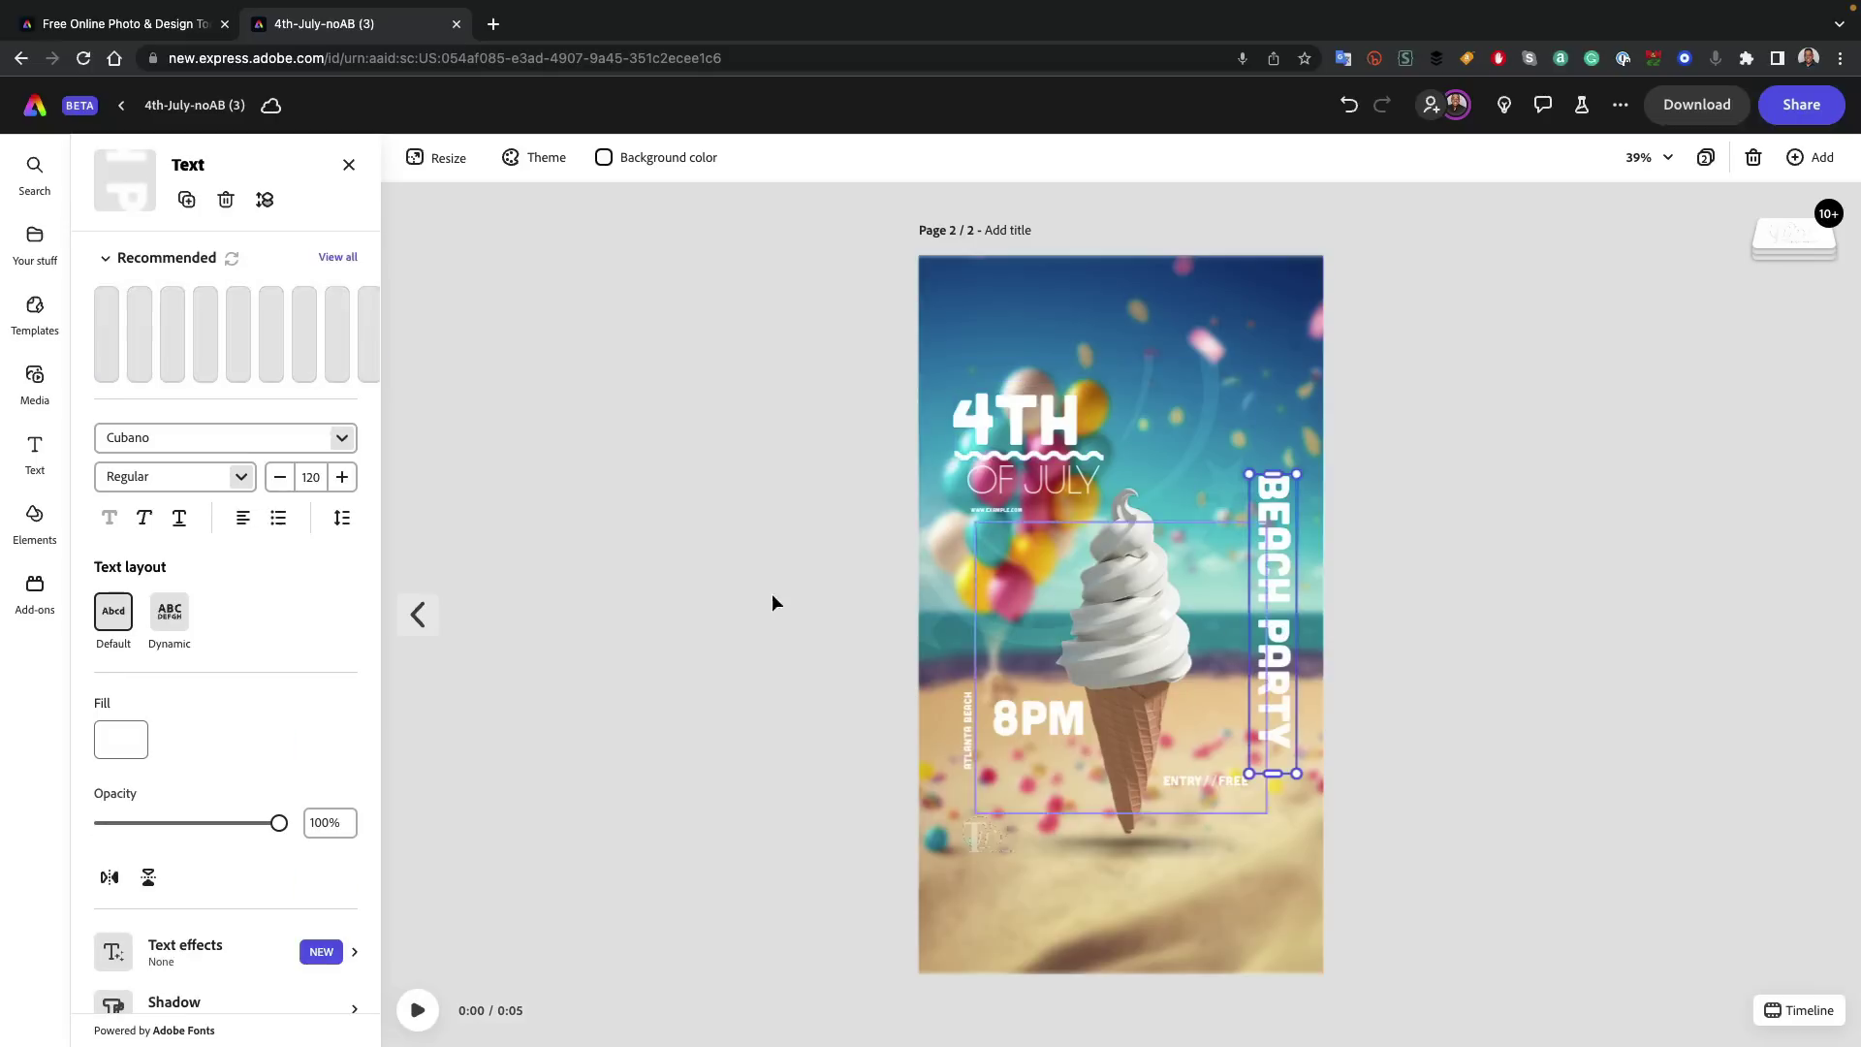
pyautogui.scroll(-2, 206, 987)
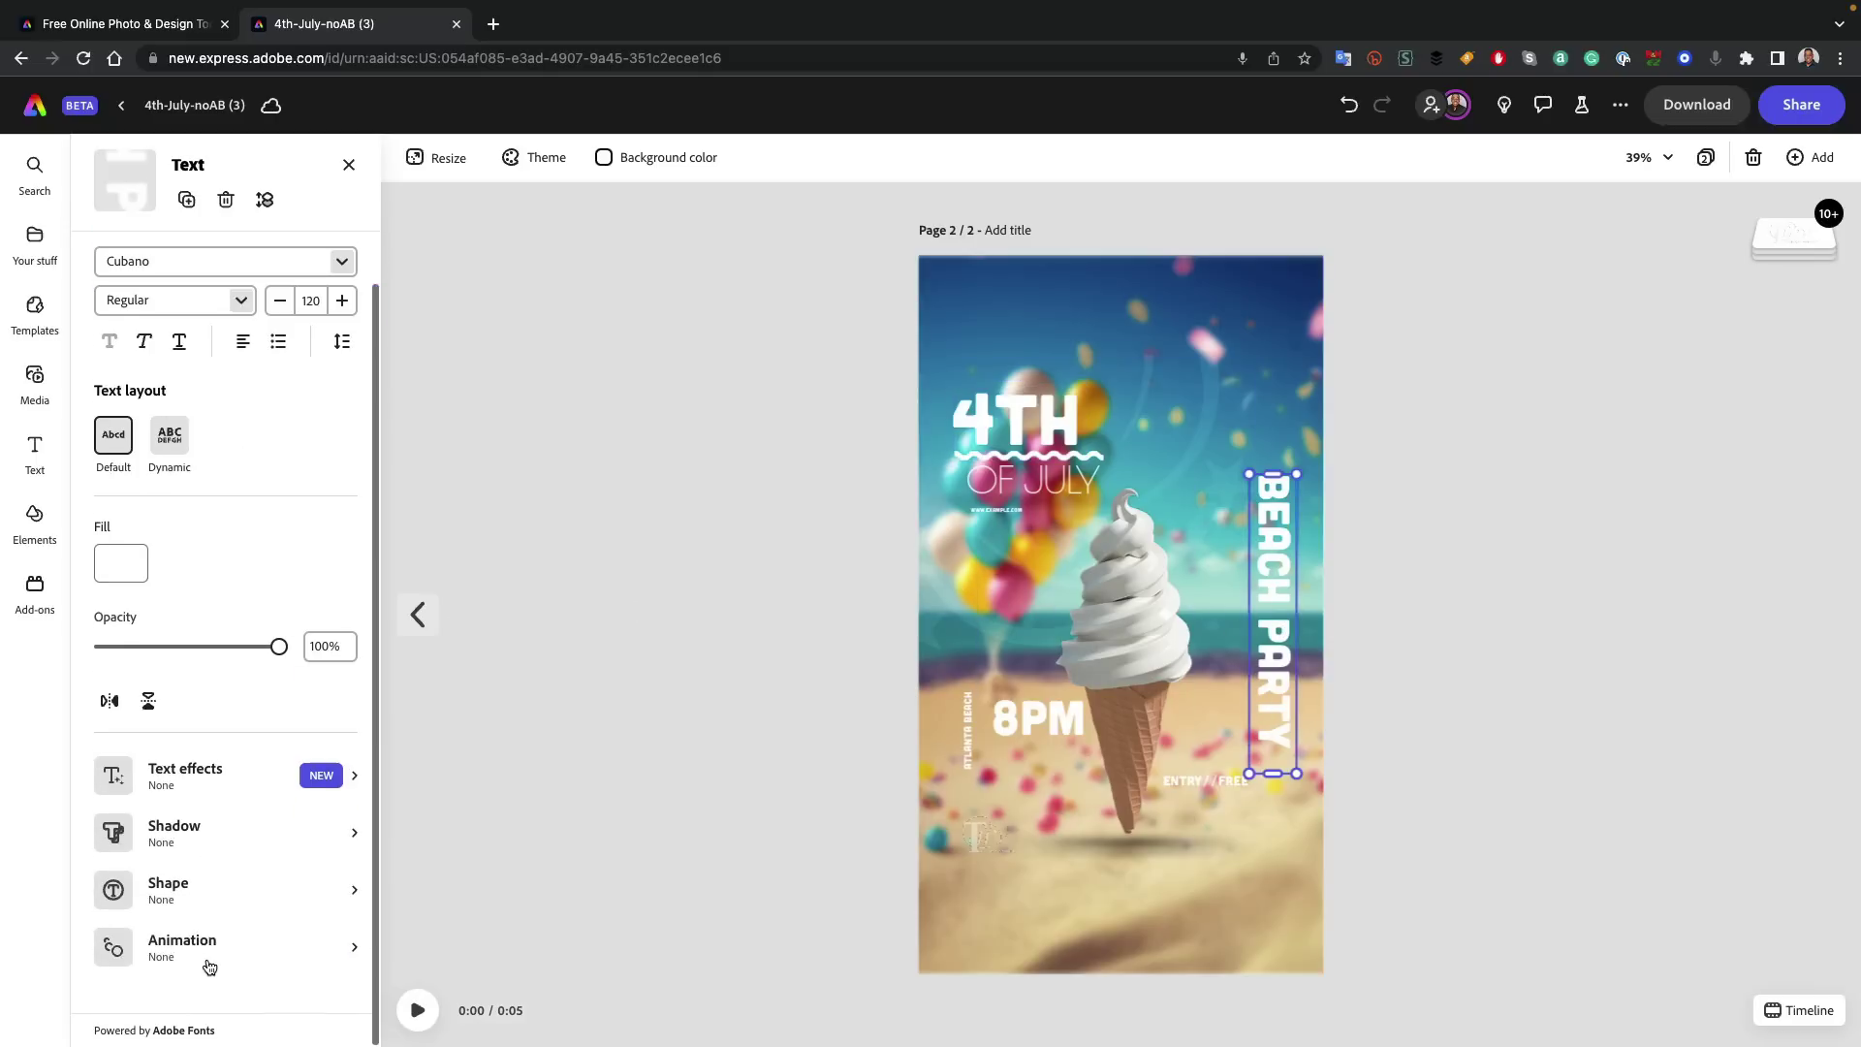
pyautogui.click(259, 954)
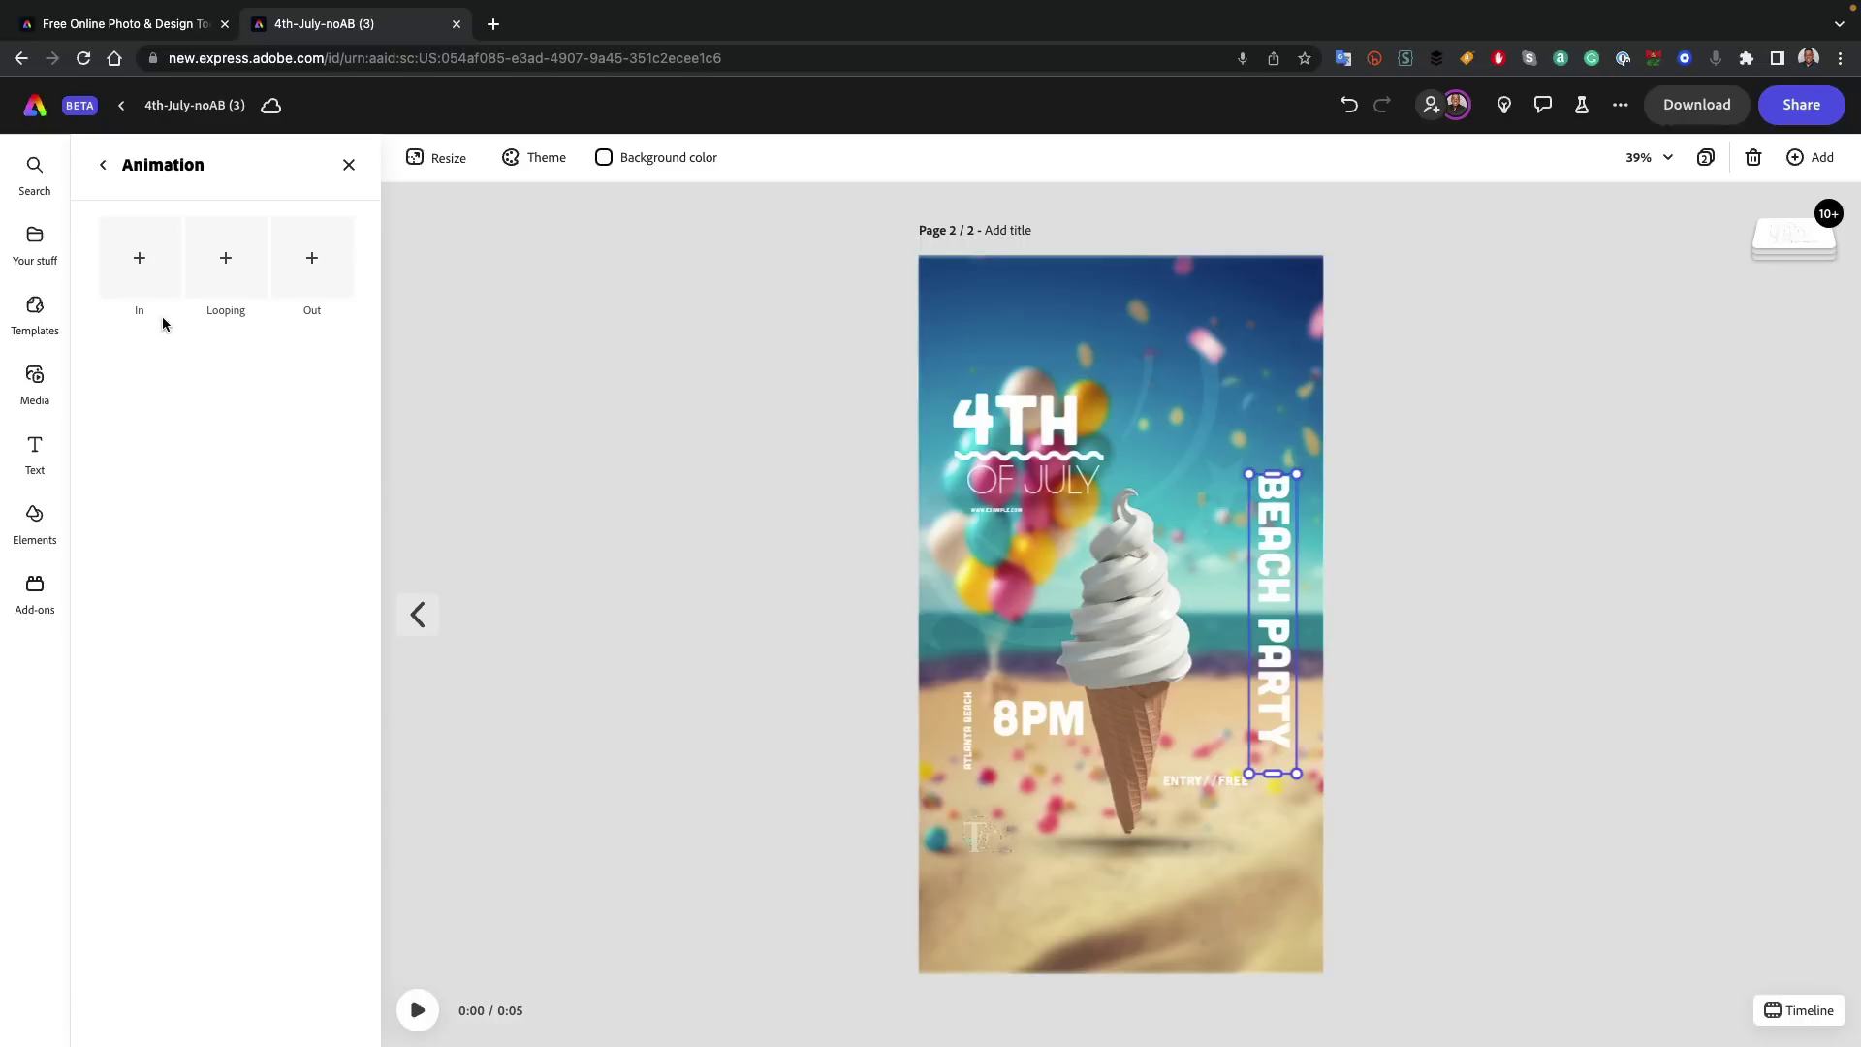
pyautogui.click(146, 271)
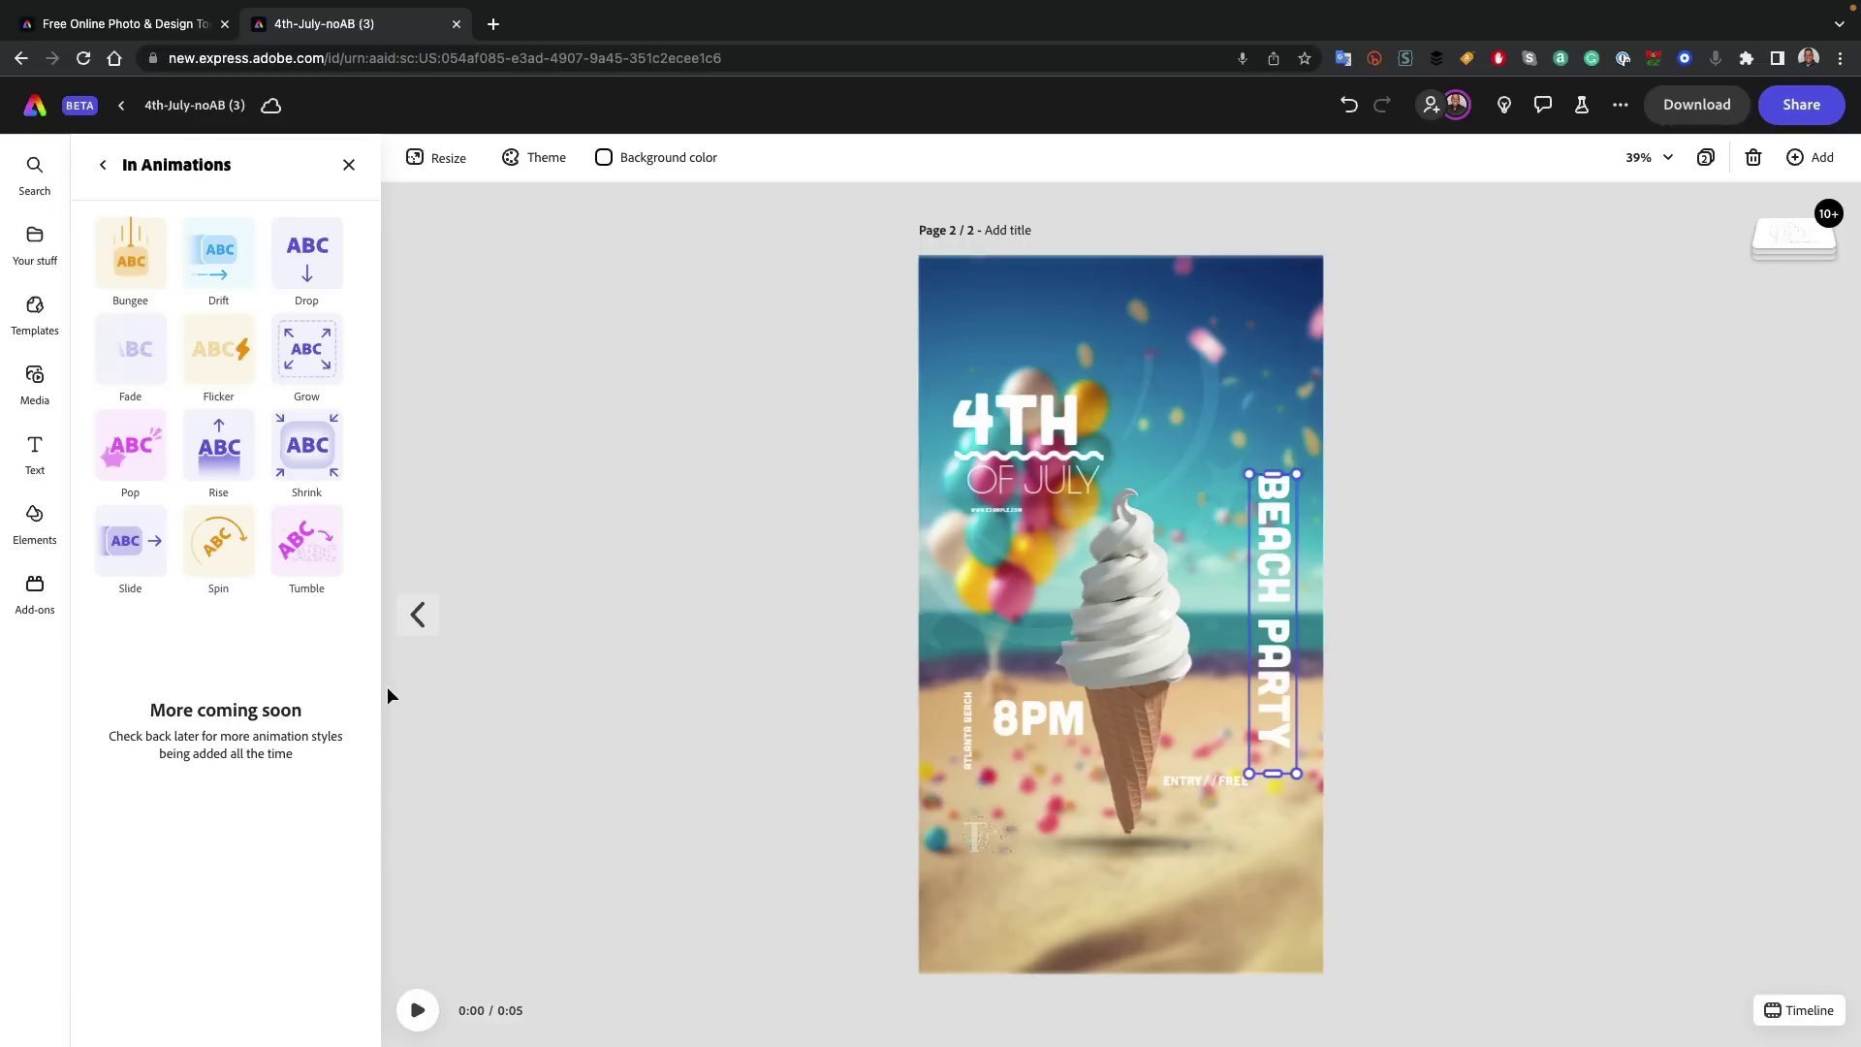
pyautogui.click(218, 254)
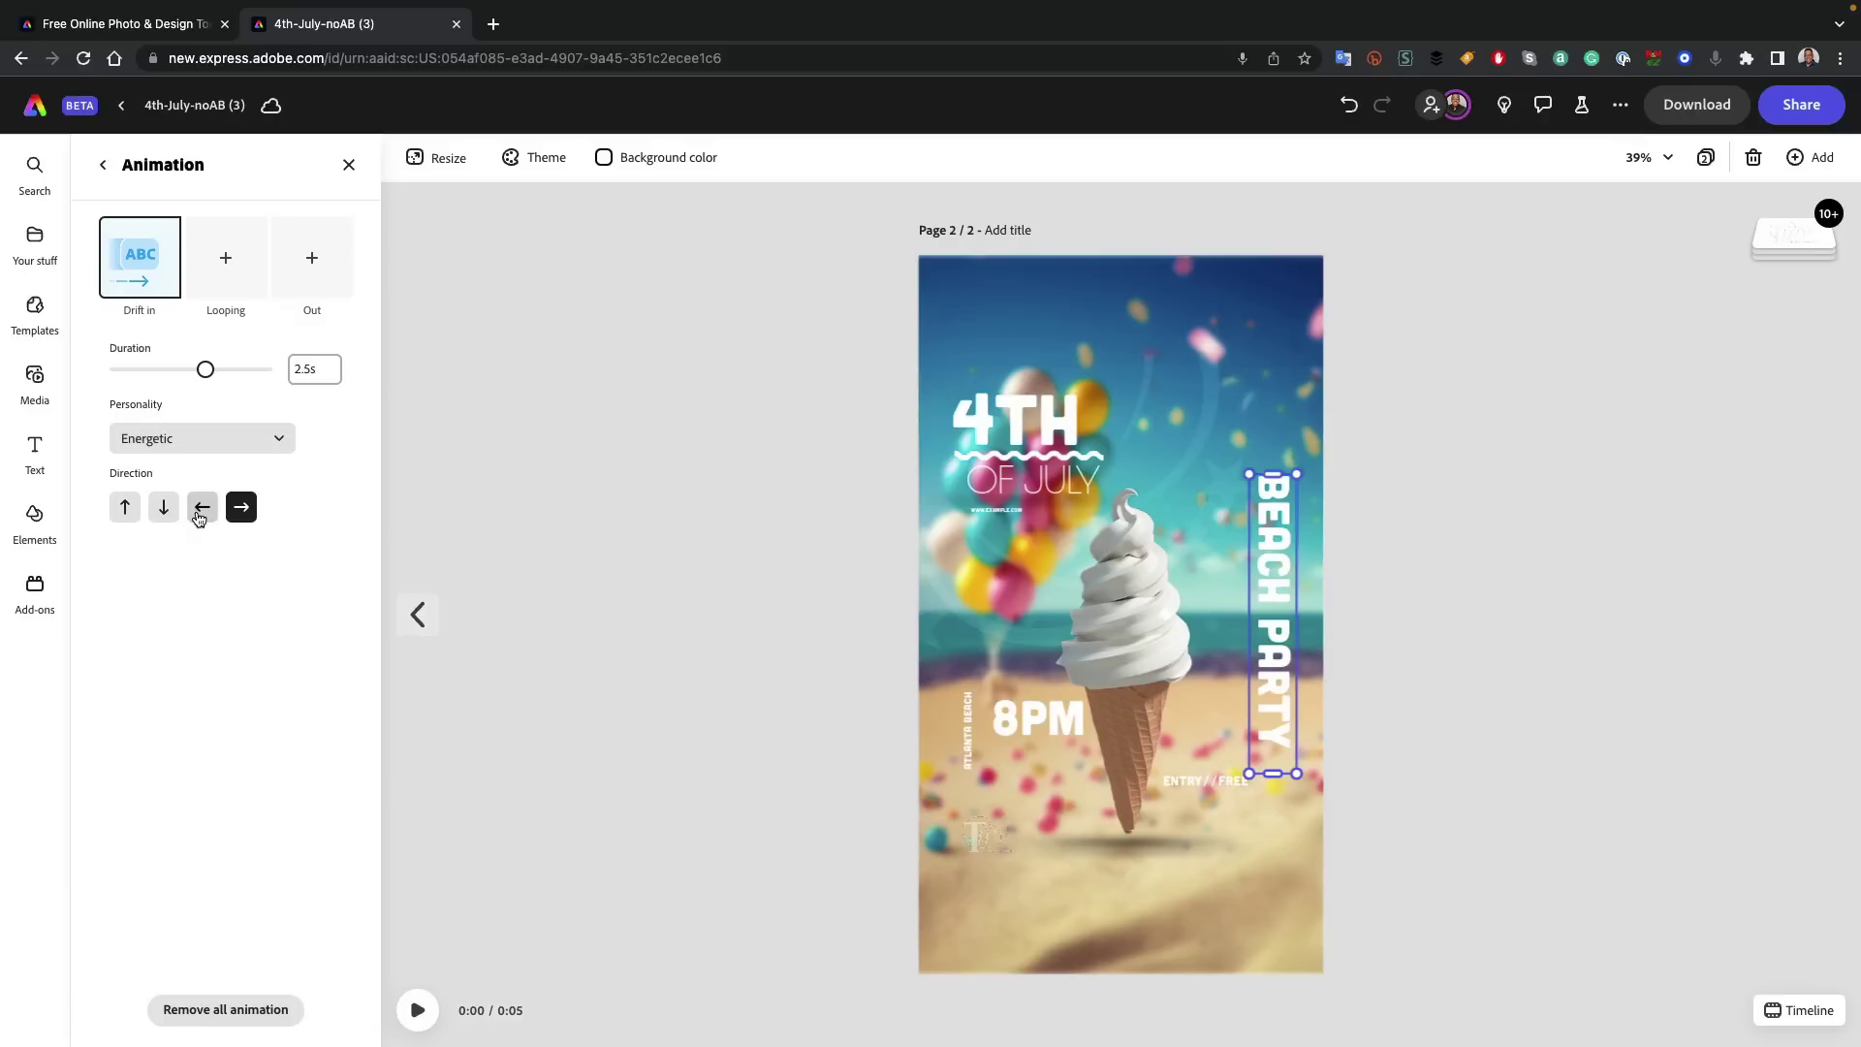
pyautogui.click(199, 512)
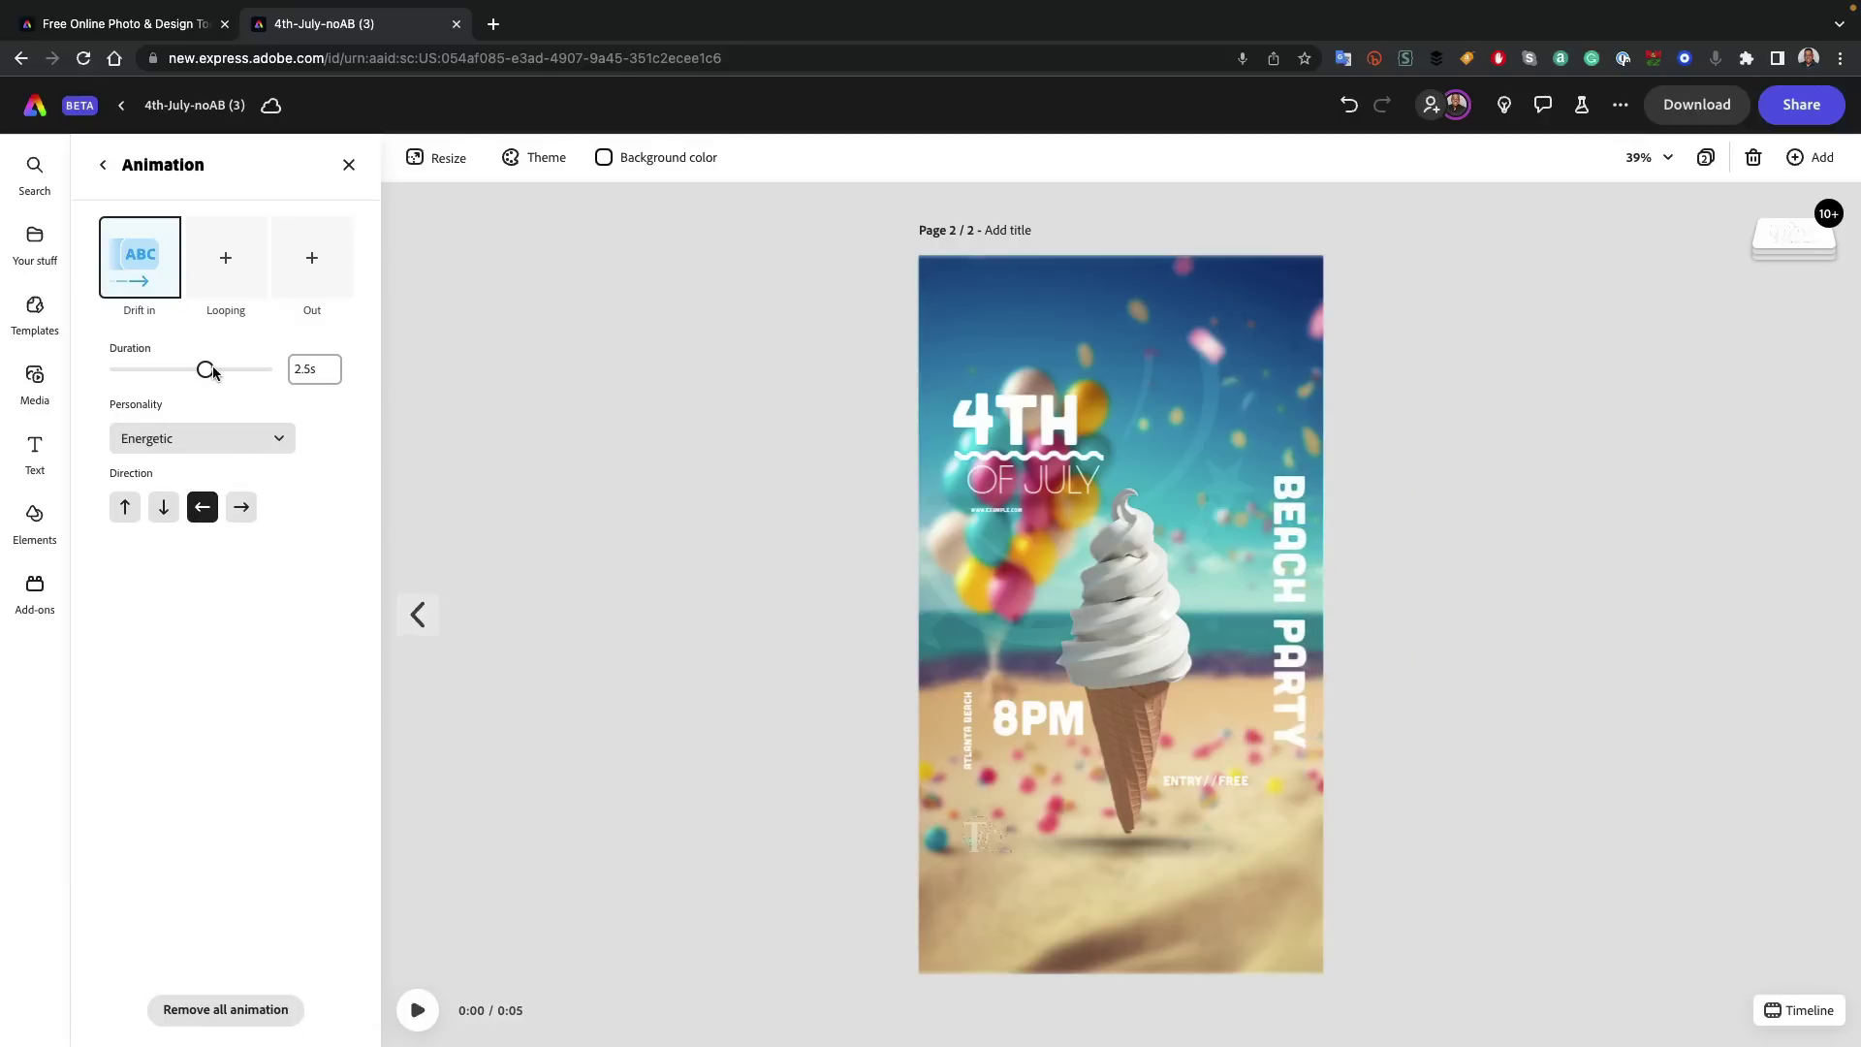
pyautogui.moveTo(213, 373); pyautogui.dragTo(214, 372)
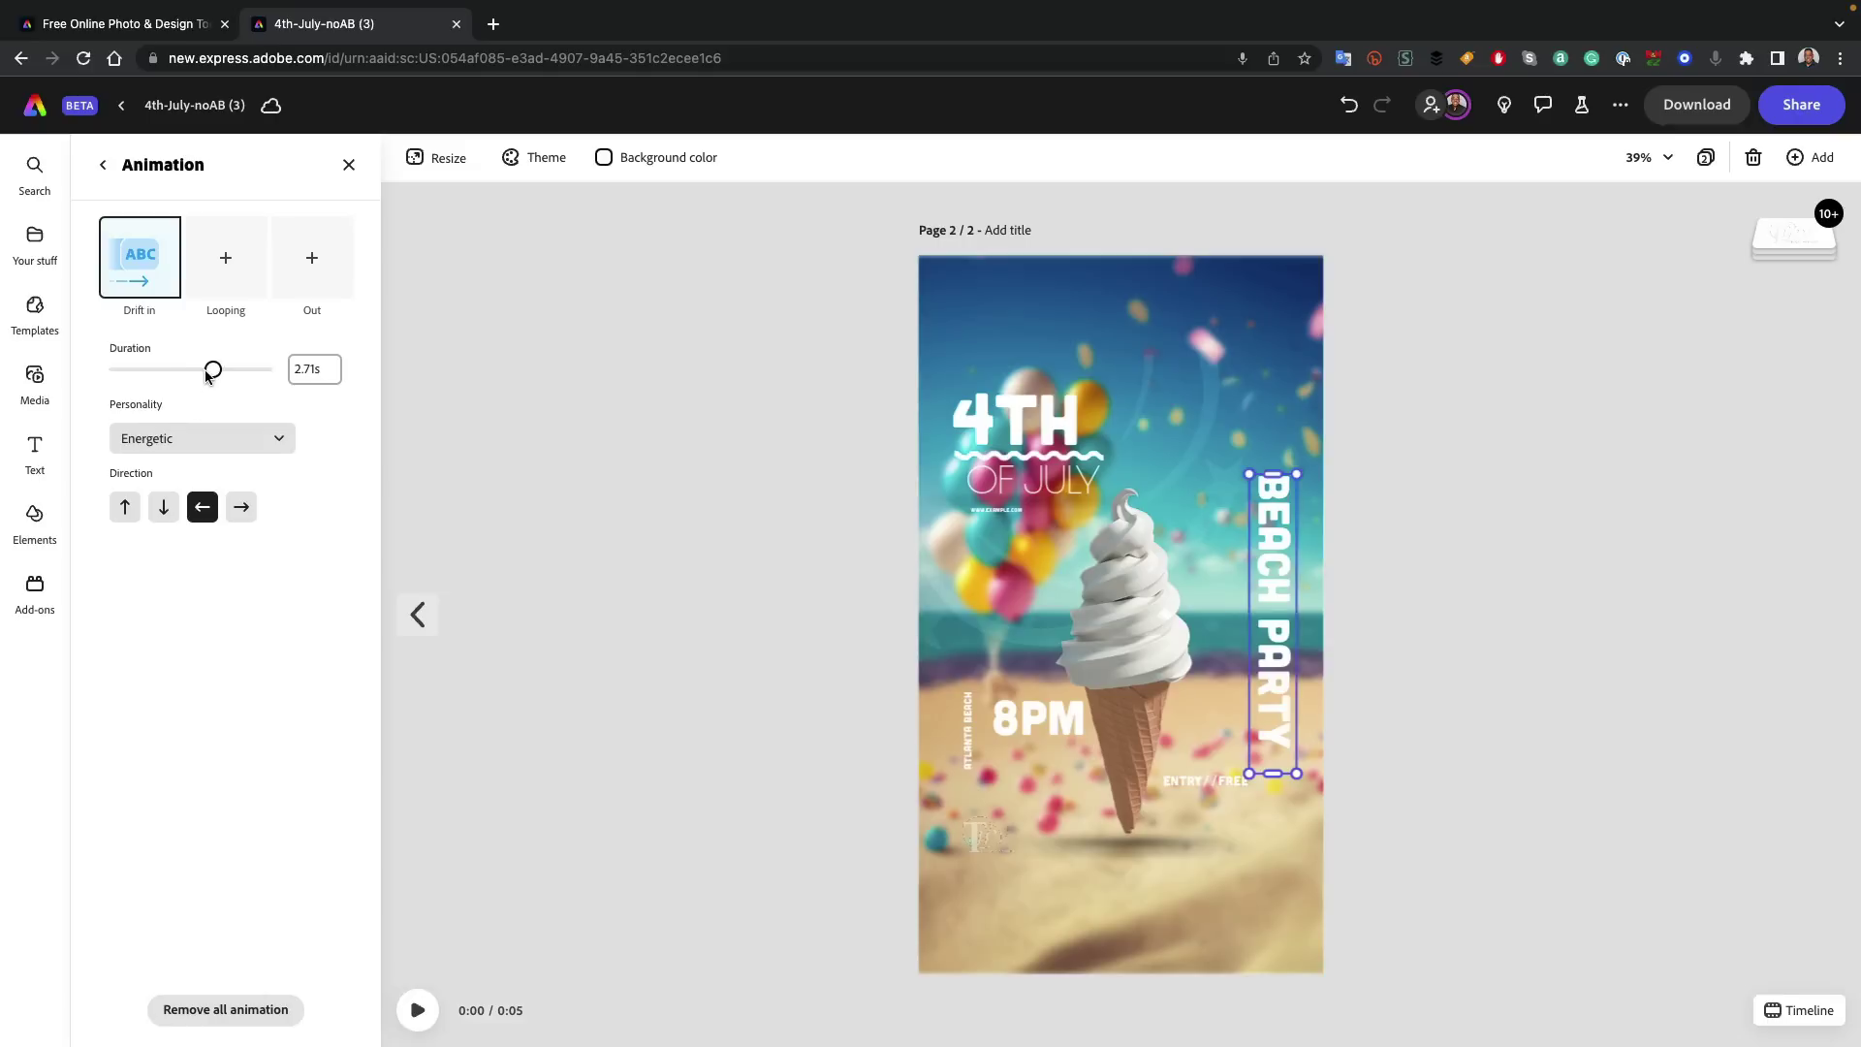
pyautogui.moveTo(207, 376); pyautogui.dragTo(167, 377)
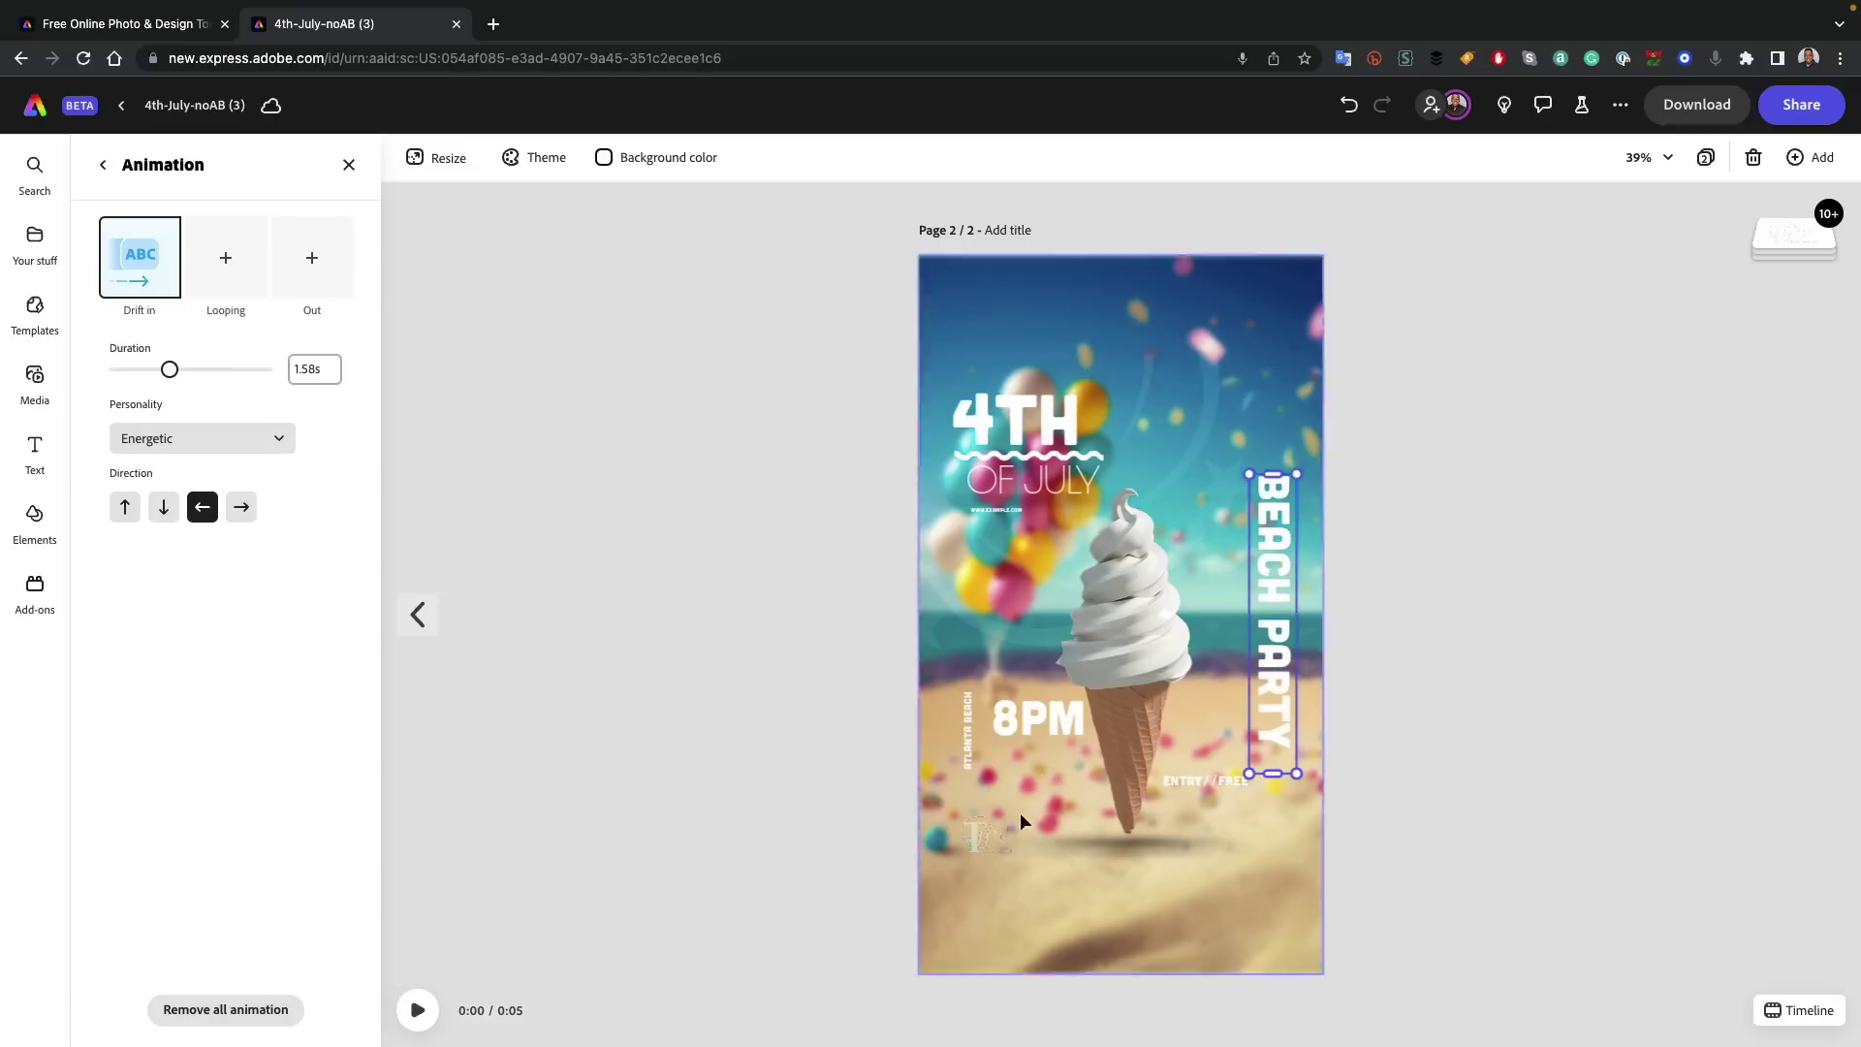
# - Apply a Grow entrance to the ice-cream cone and play the reel preview
pyautogui.click(1108, 666)
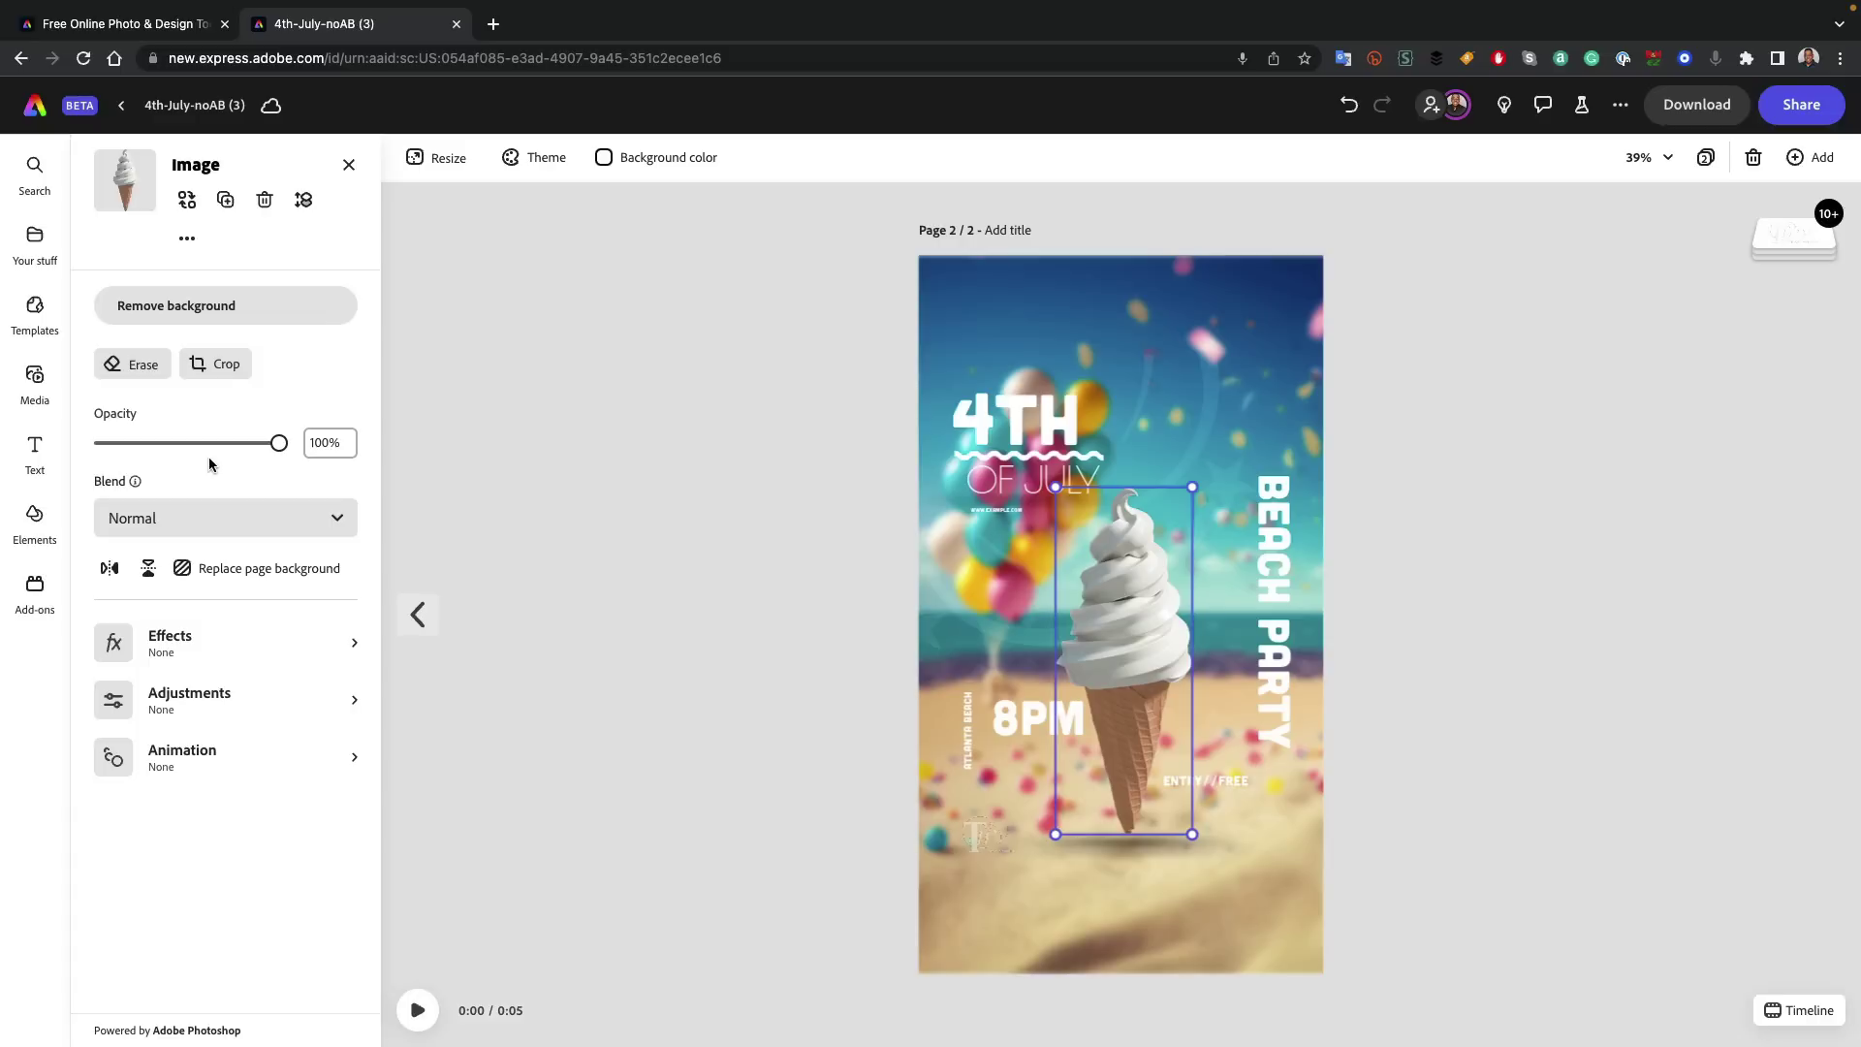
pyautogui.click(181, 752)
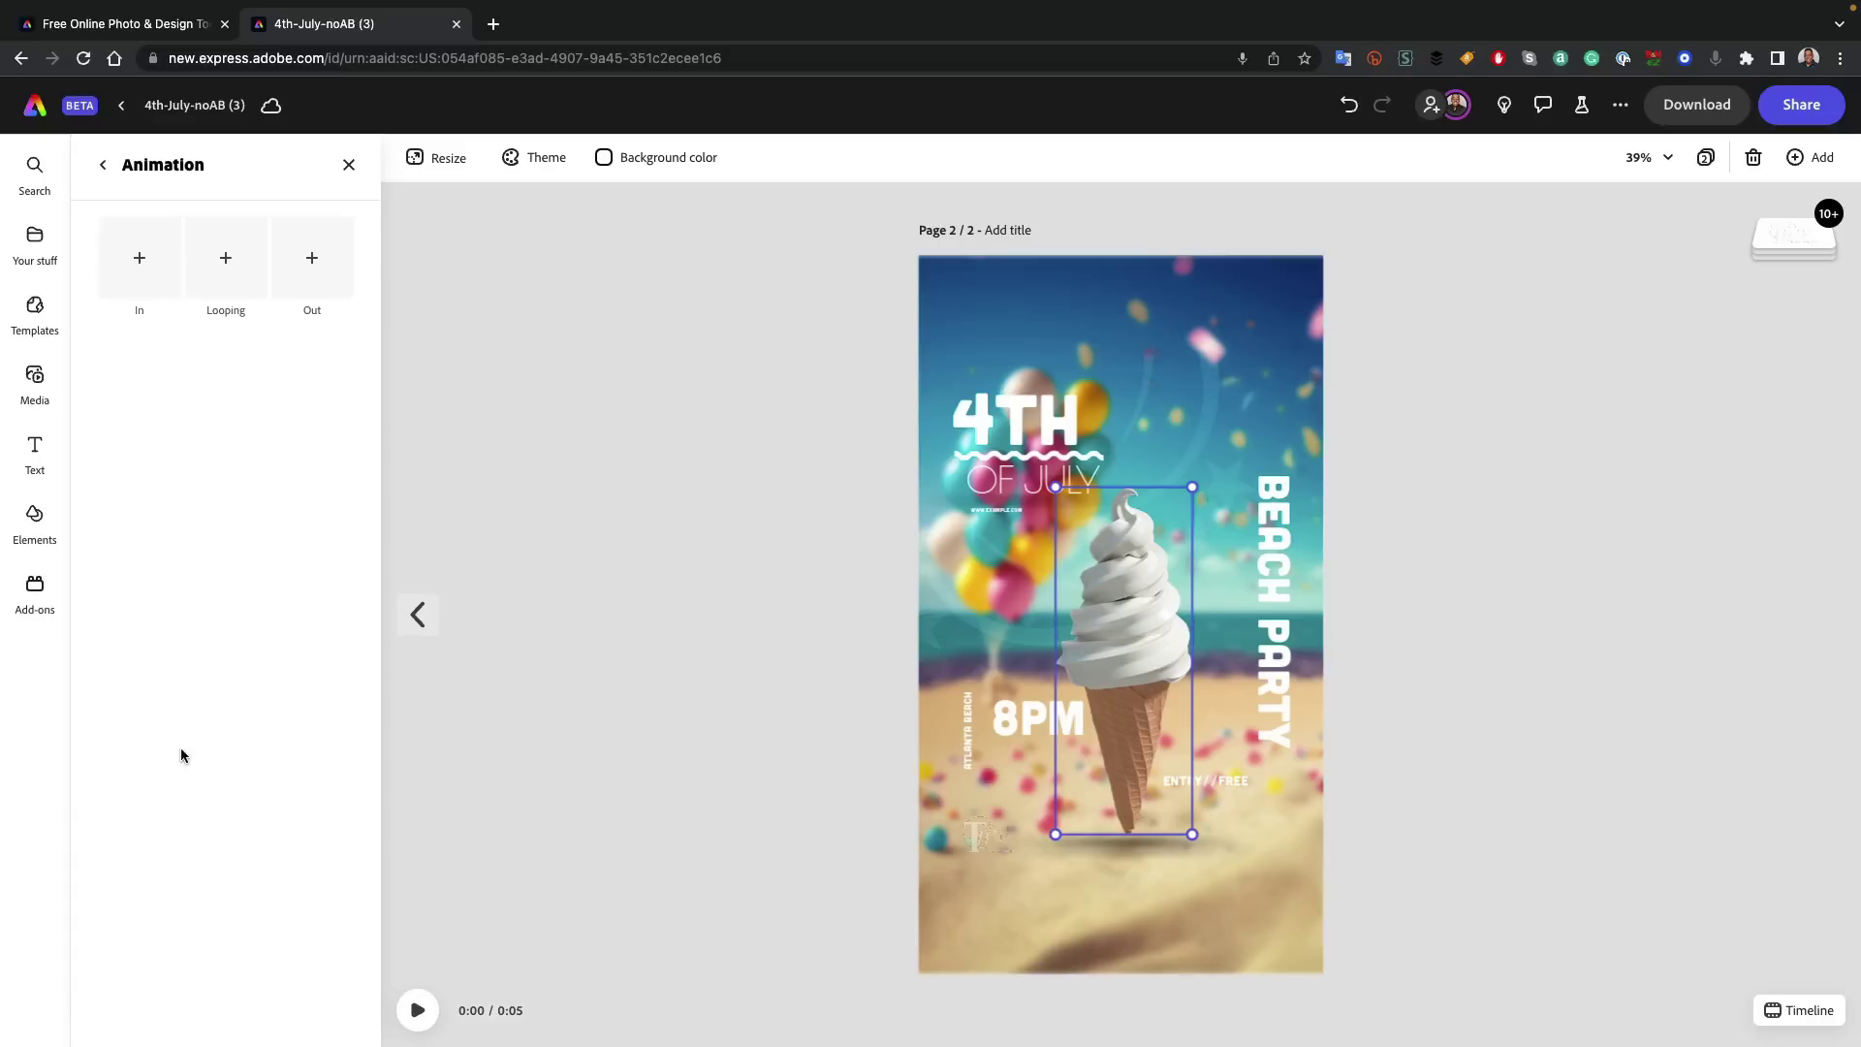
pyautogui.click(135, 239)
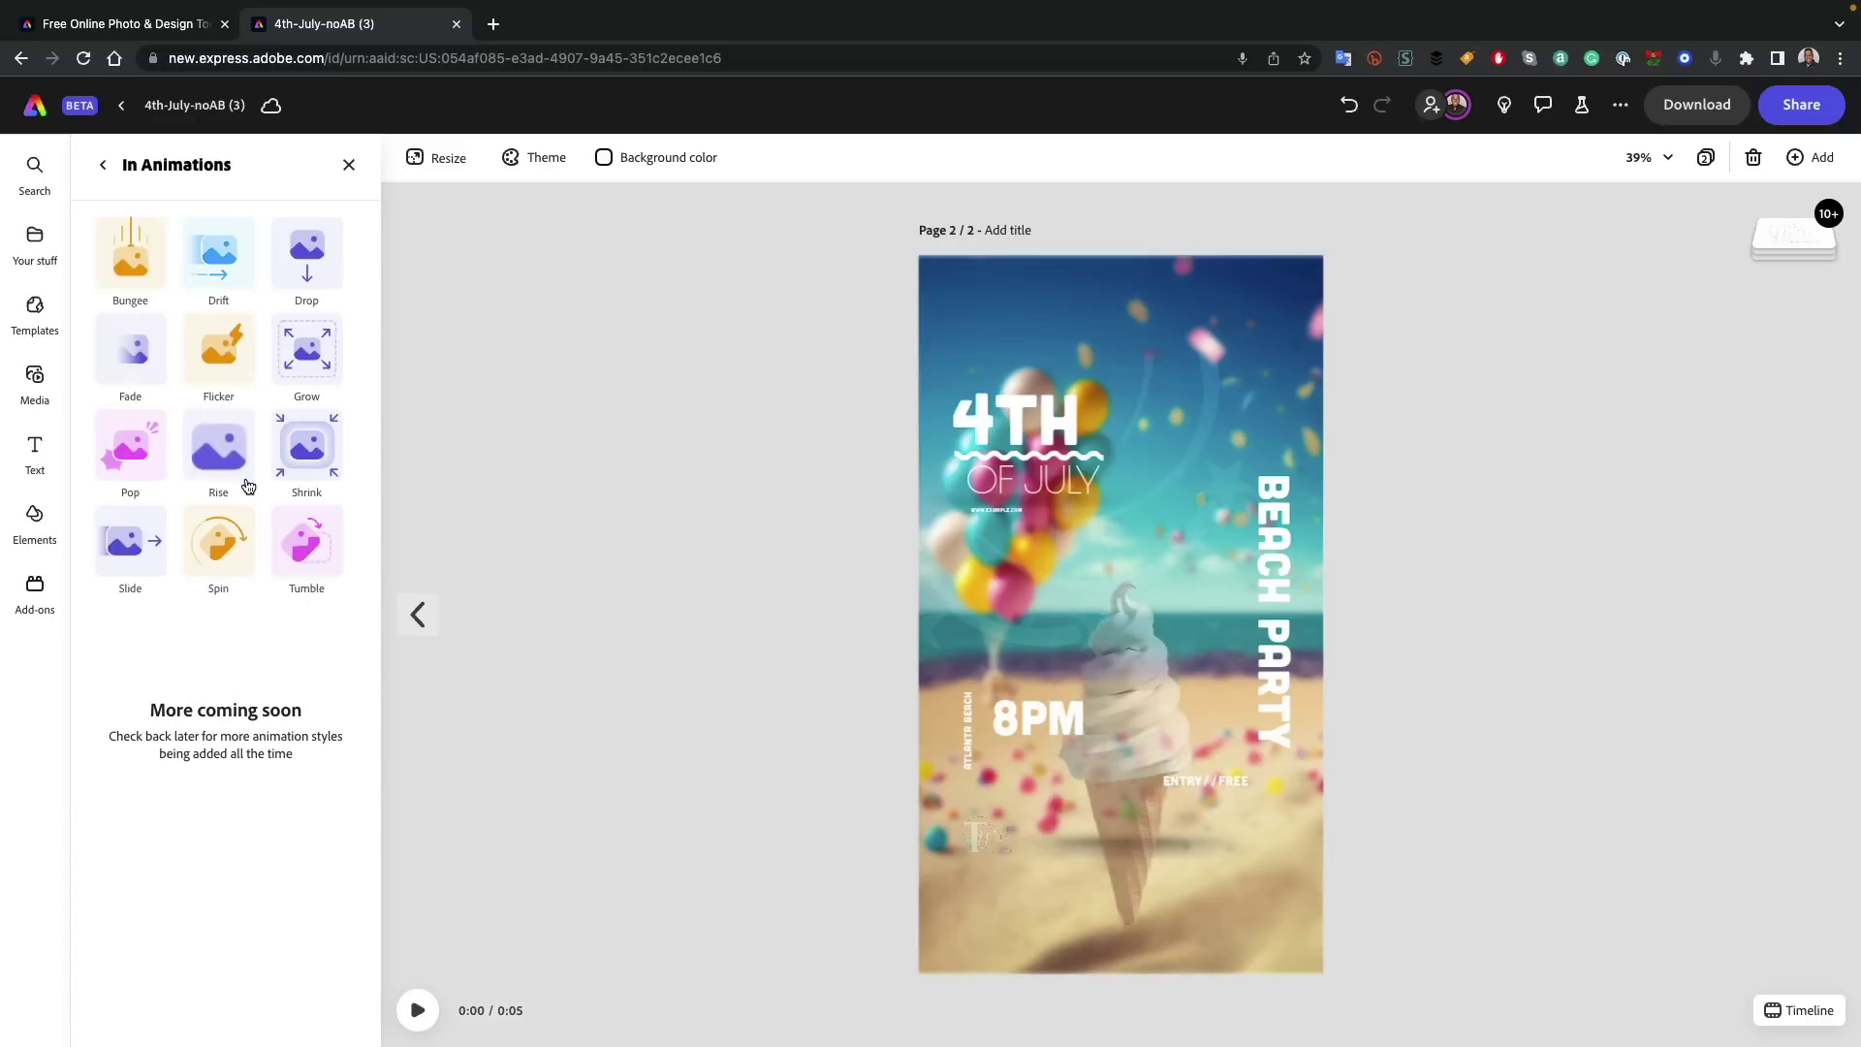
pyautogui.click(306, 351)
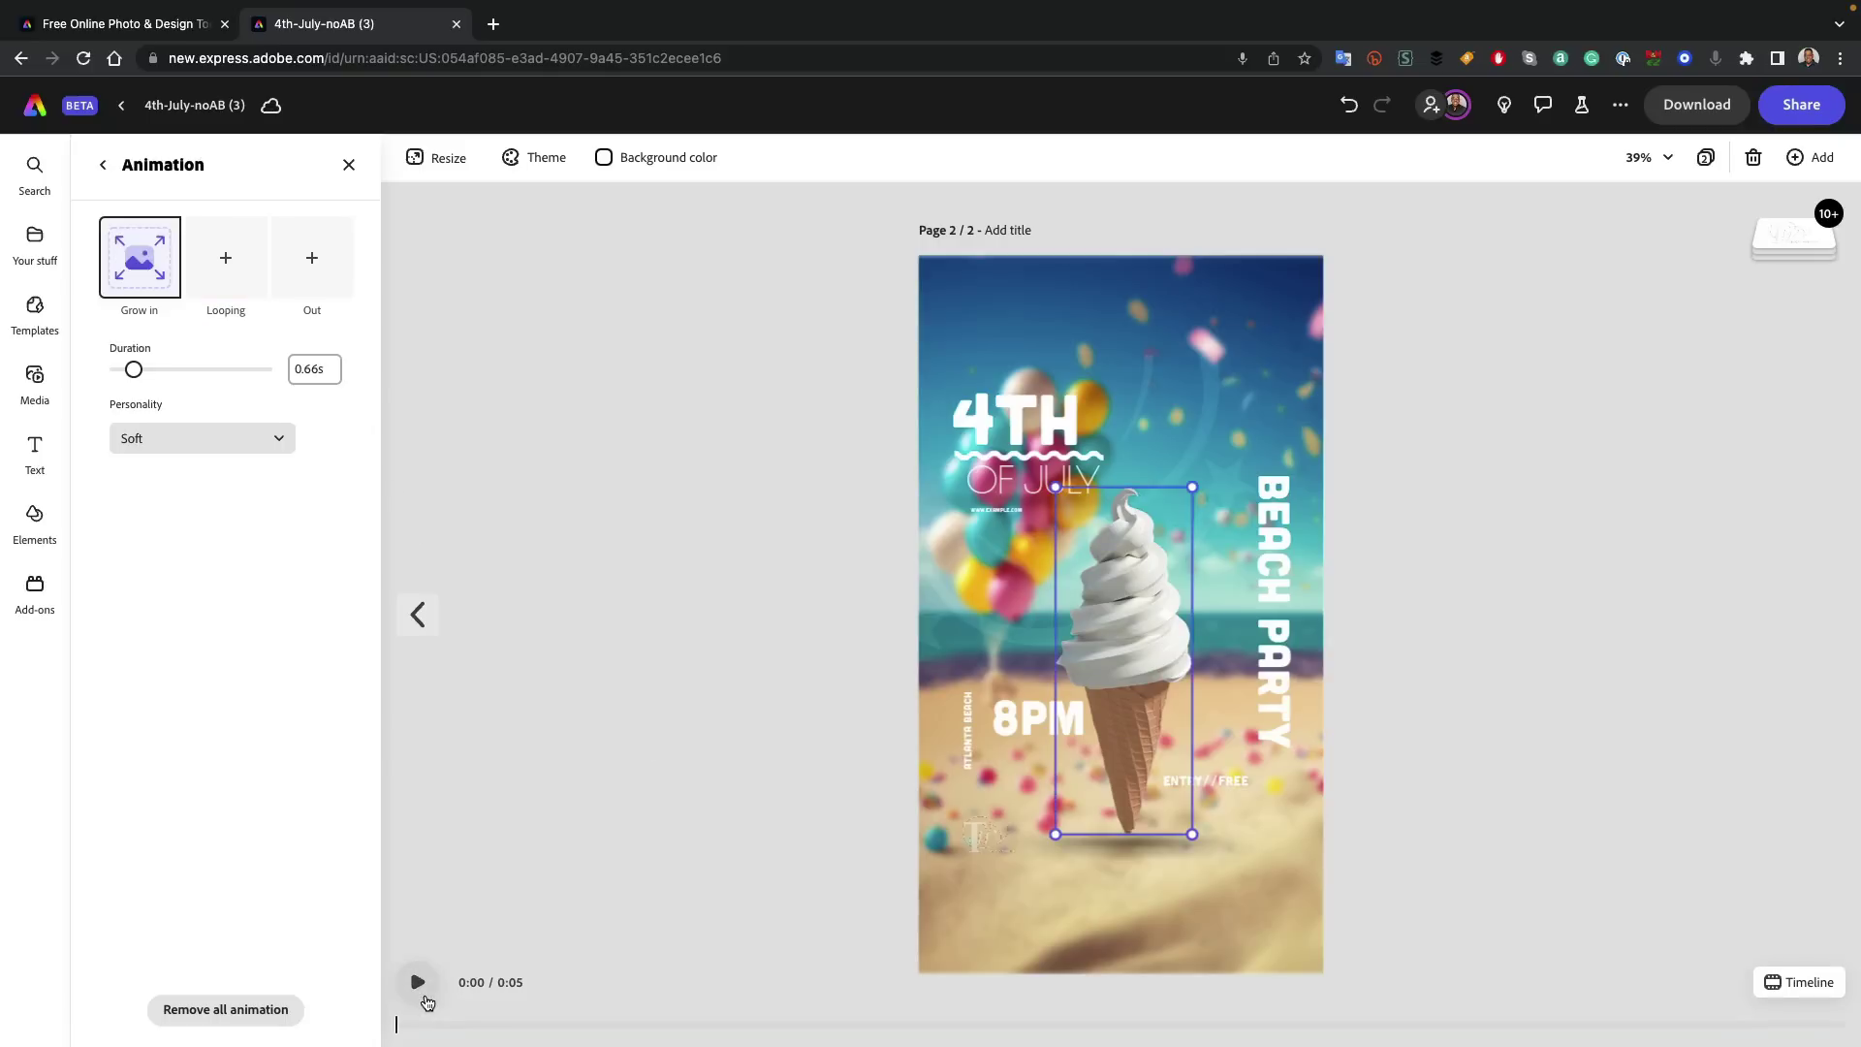
pyautogui.click(419, 983)
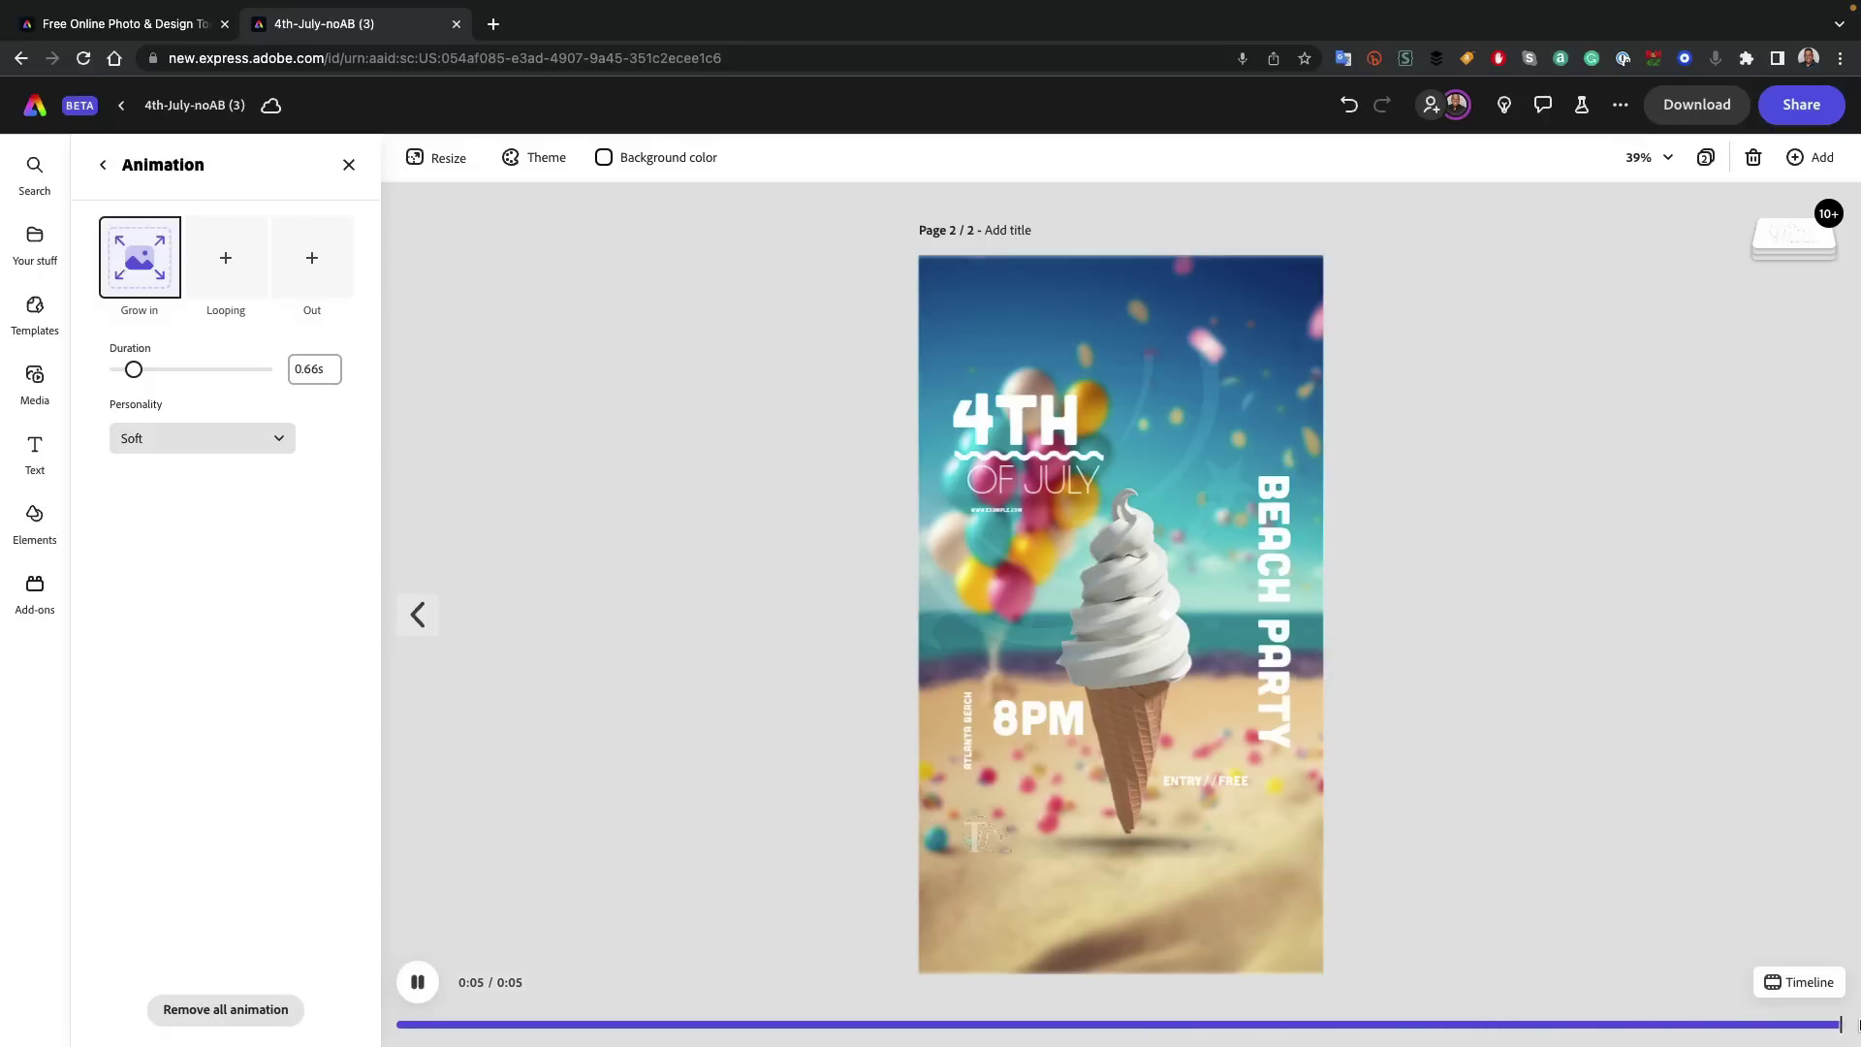
# - Show layer timing on the timeline and make BEACH PARTY start at 0:01
pyautogui.click(1781, 987)
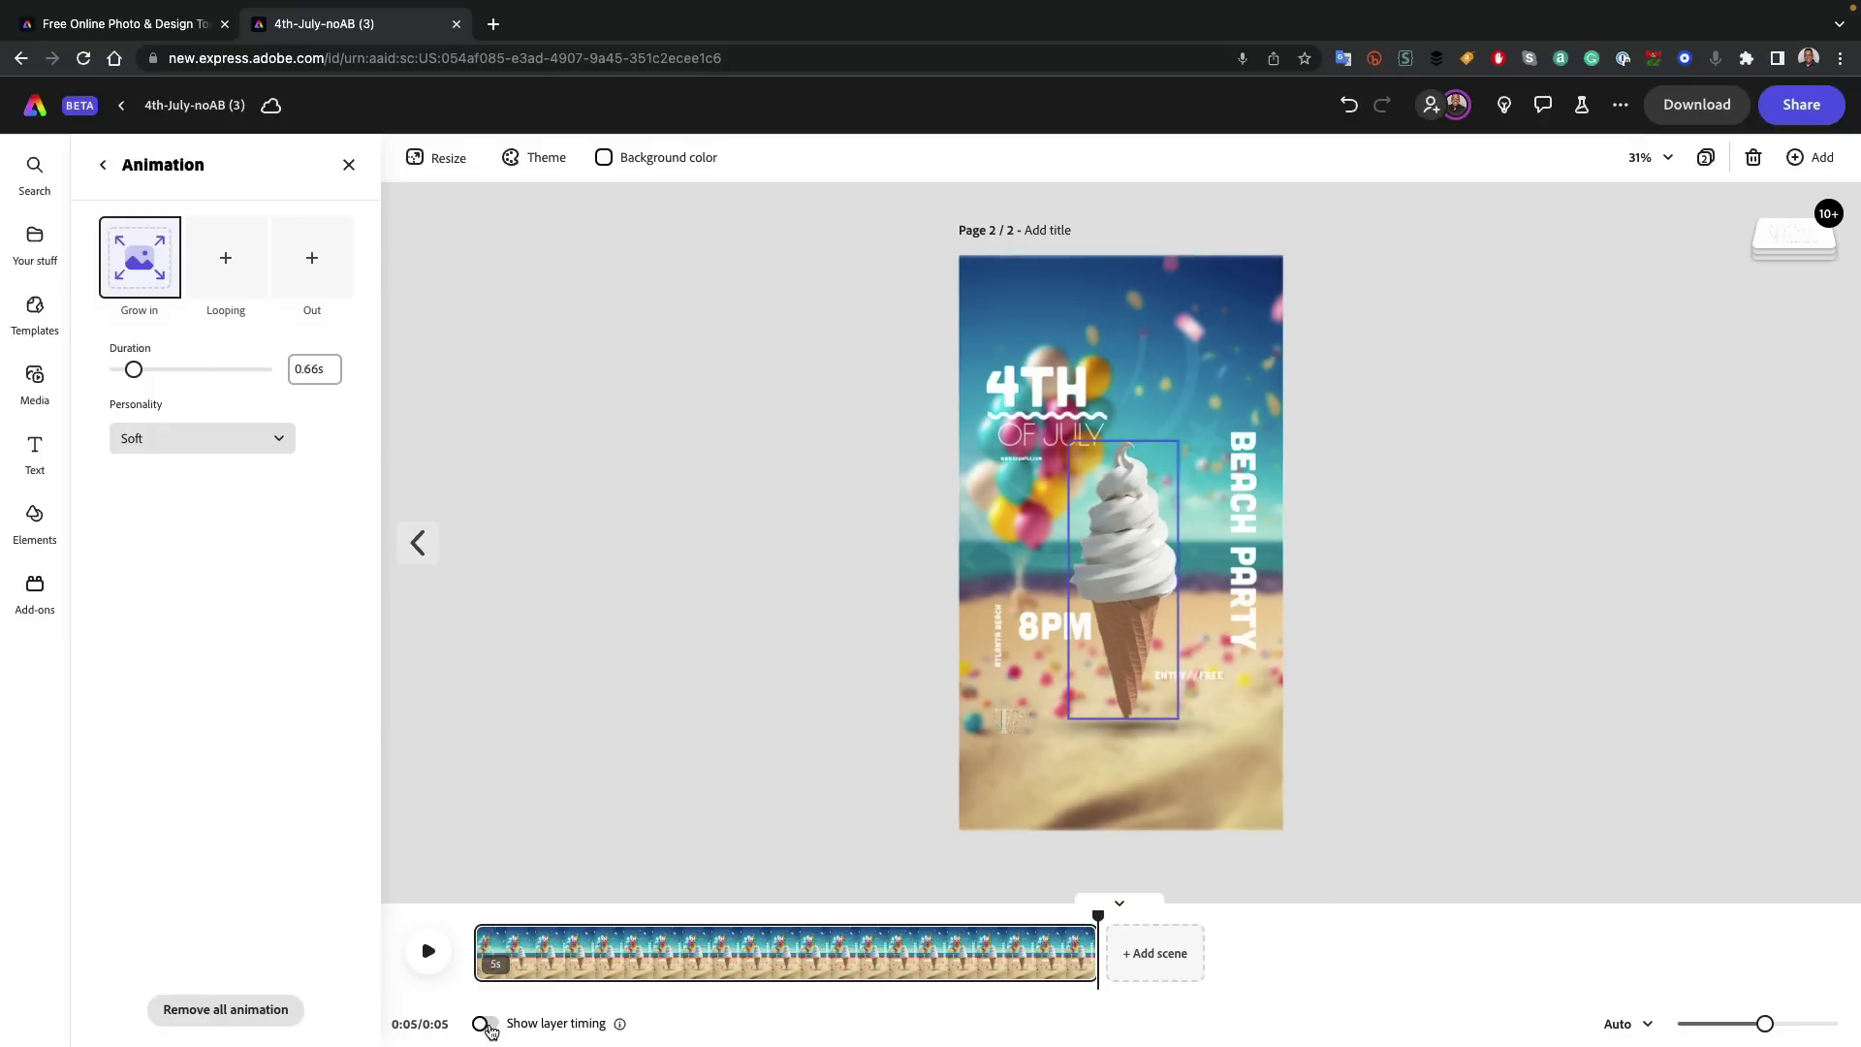
pyautogui.click(485, 1023)
pyautogui.click(1245, 616)
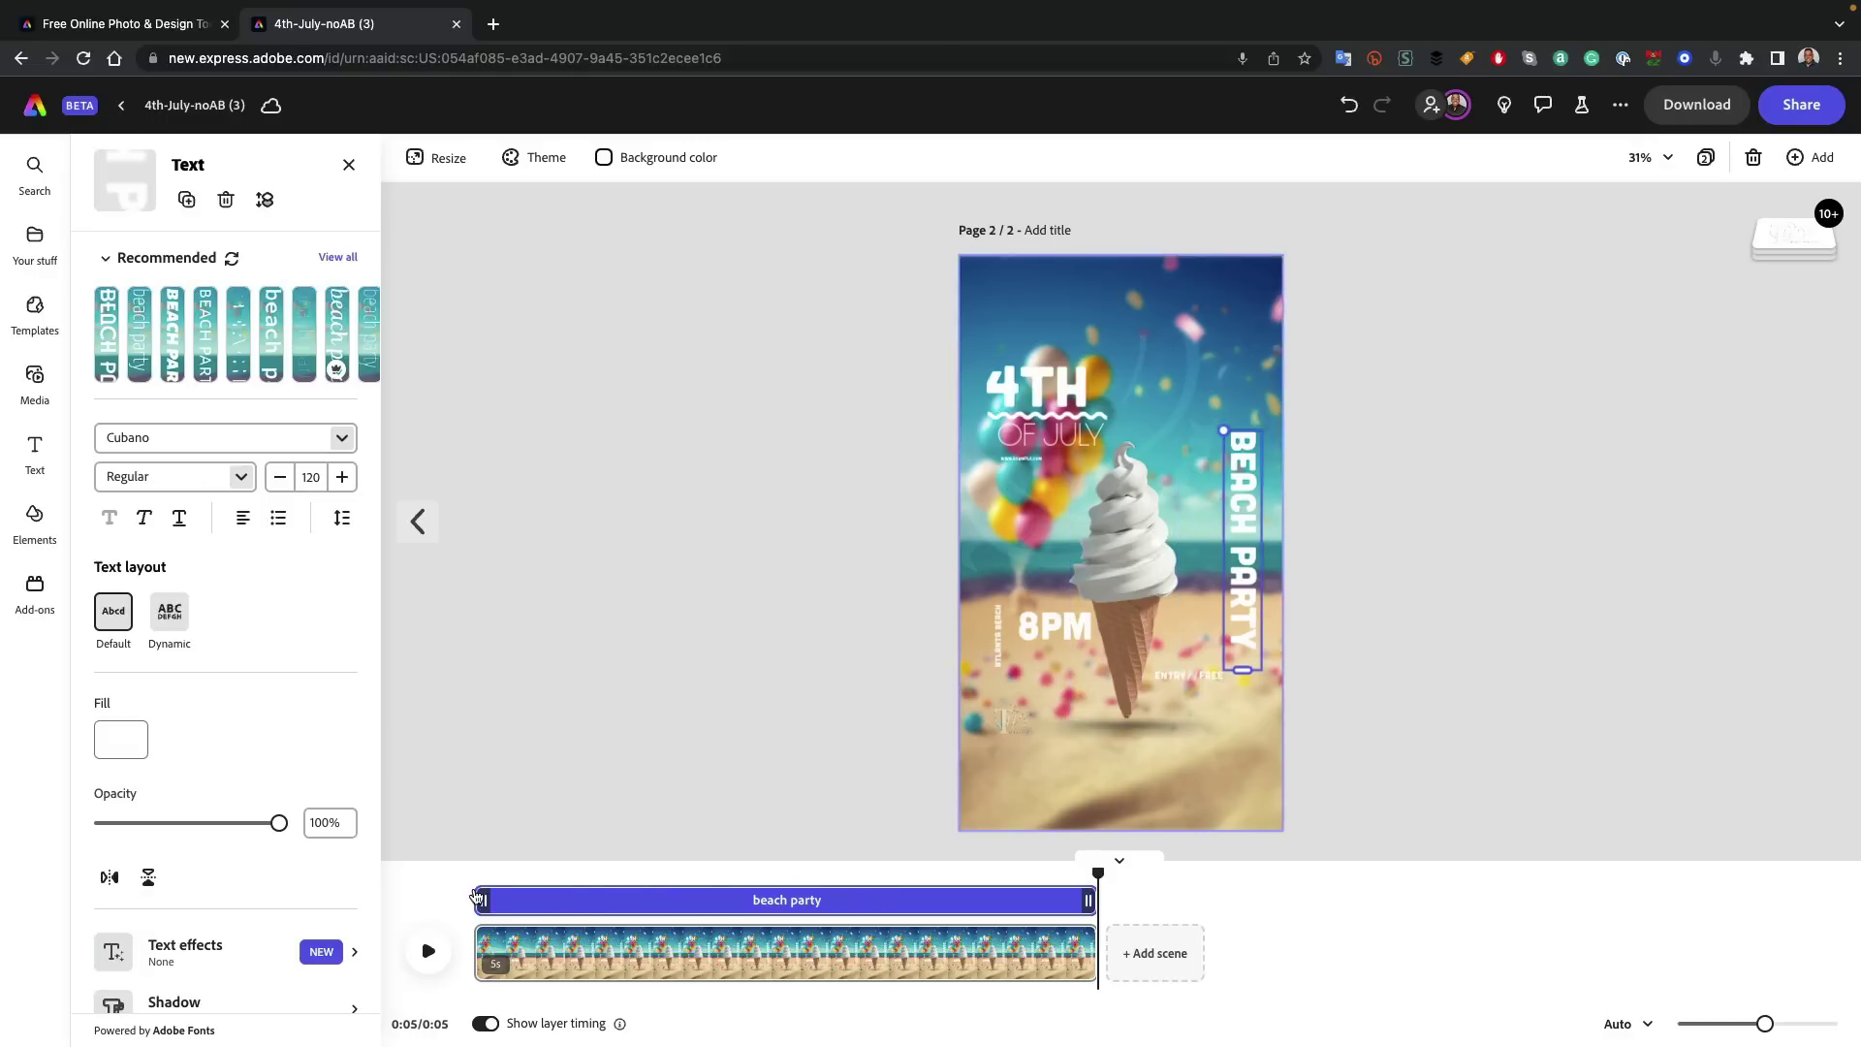
pyautogui.click(476, 900)
pyautogui.moveTo(480, 899); pyautogui.dragTo(583, 900)
pyautogui.click(1061, 397)
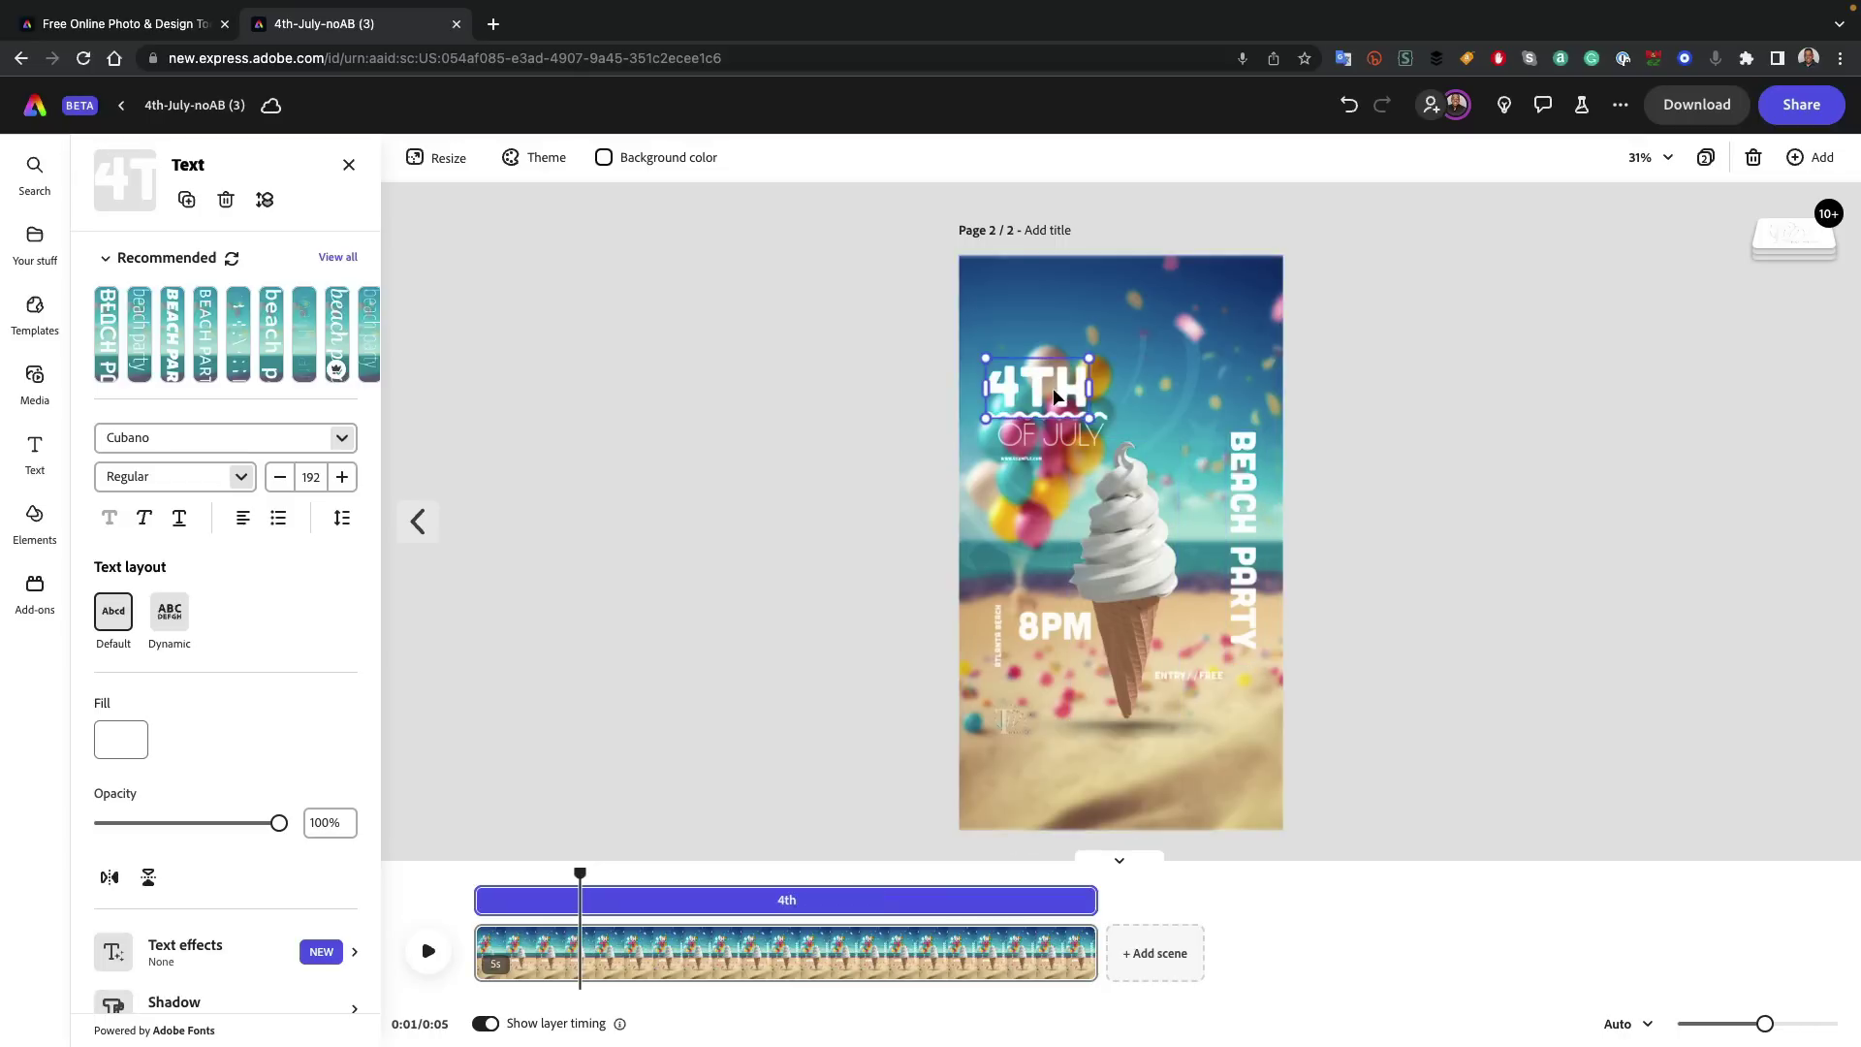
# - Delay the ice cream's appearance and play the scene to check the timing
pyautogui.click(1123, 629)
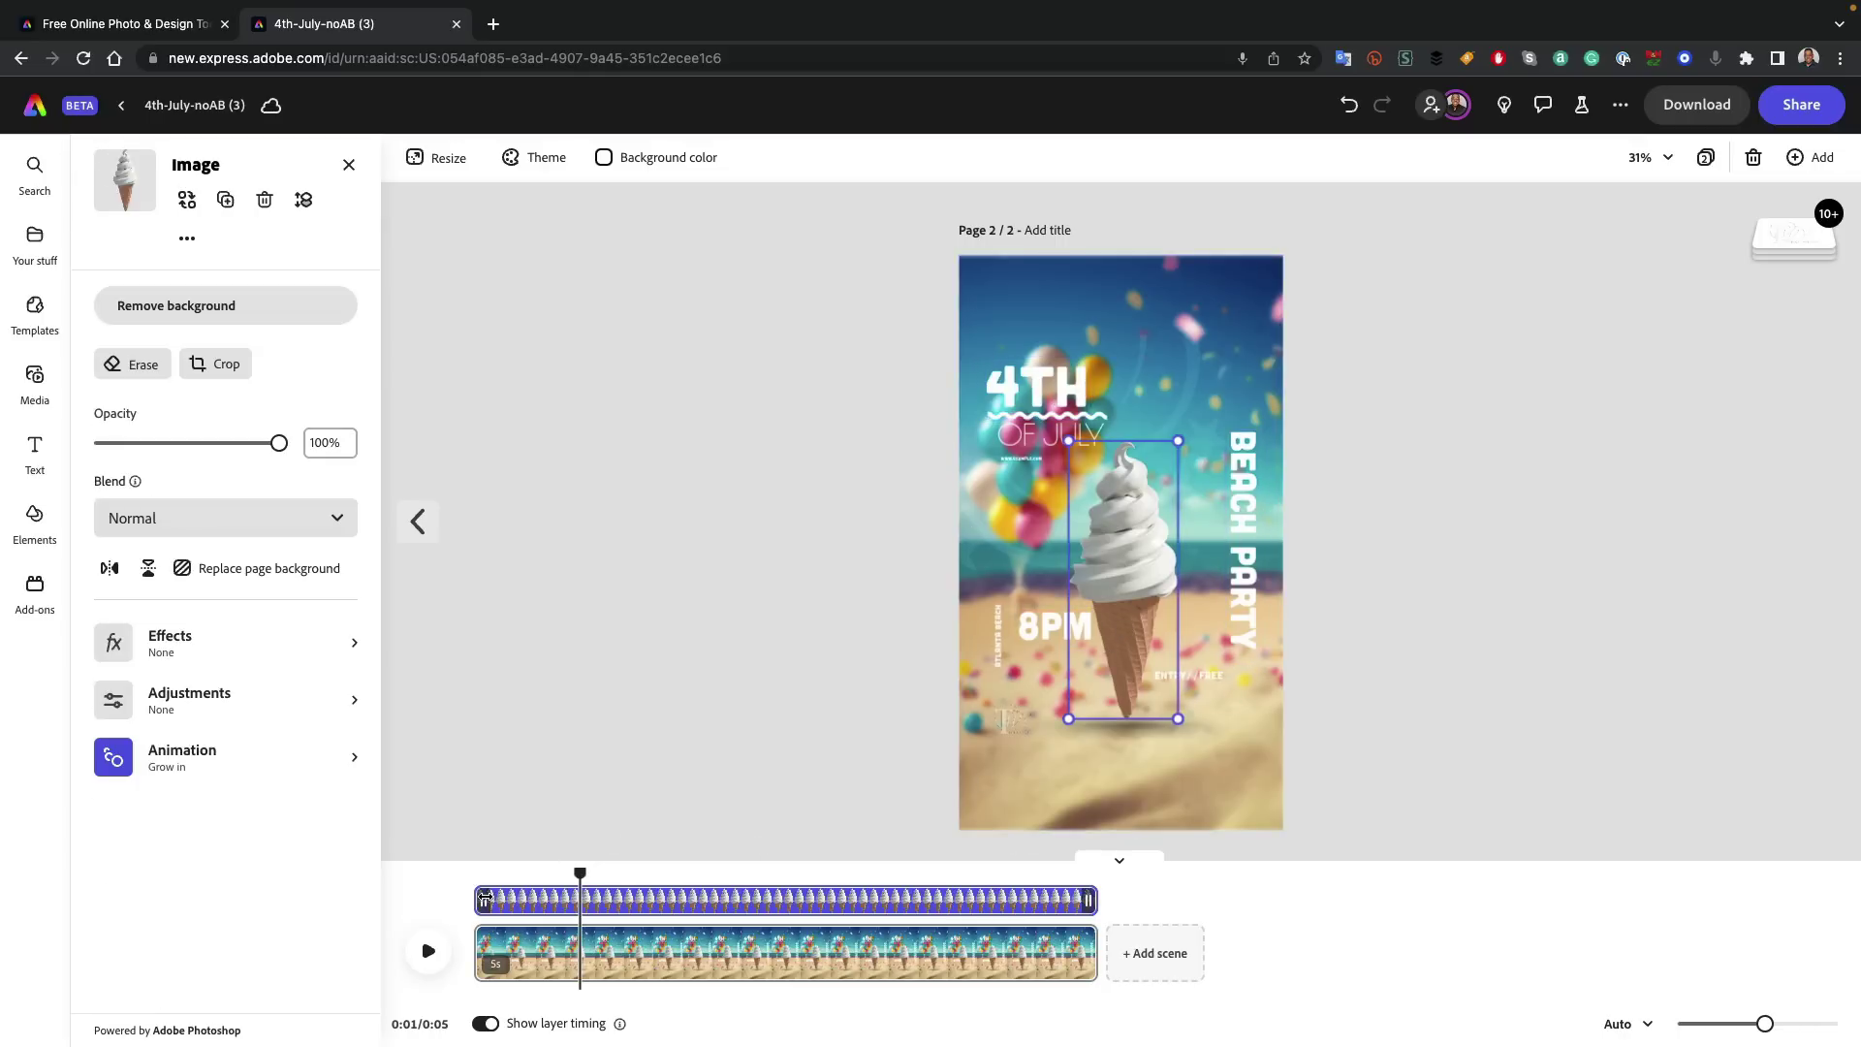
pyautogui.moveTo(478, 898); pyautogui.dragTo(432, 890)
pyautogui.click(427, 952)
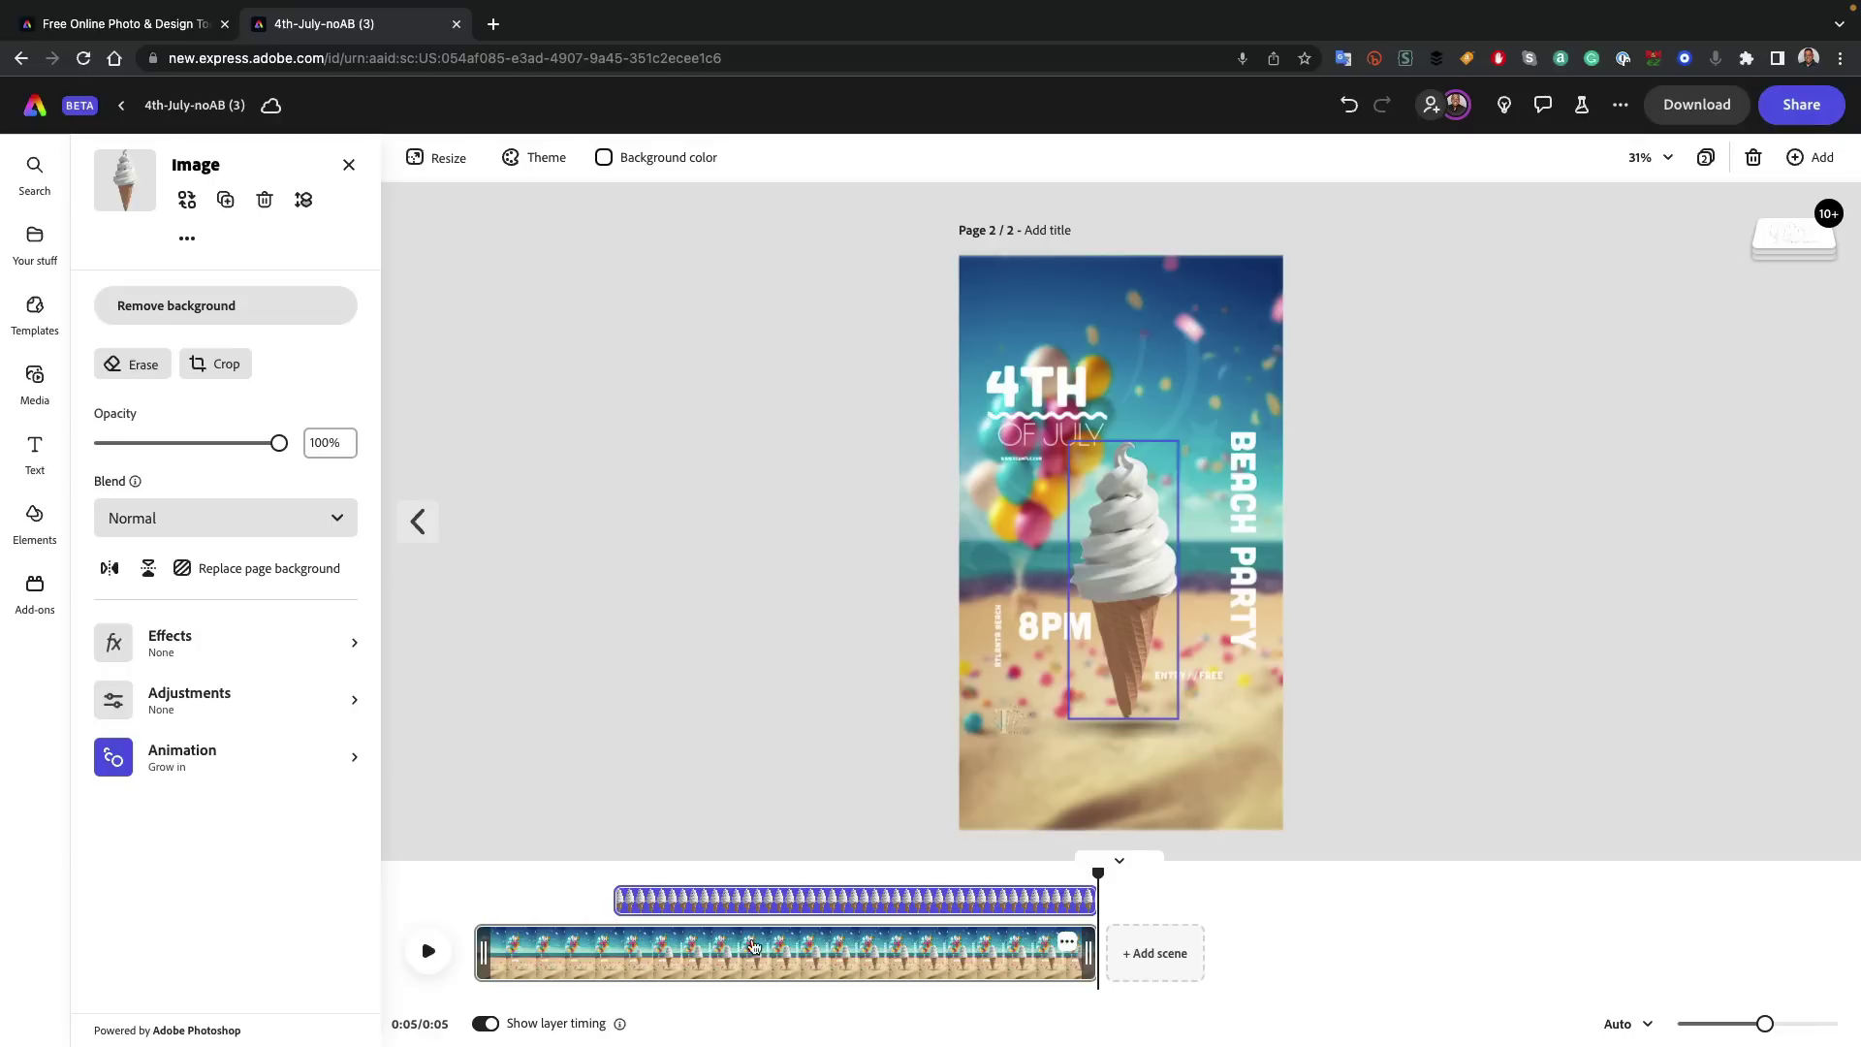
pyautogui.moveTo(694, 974)
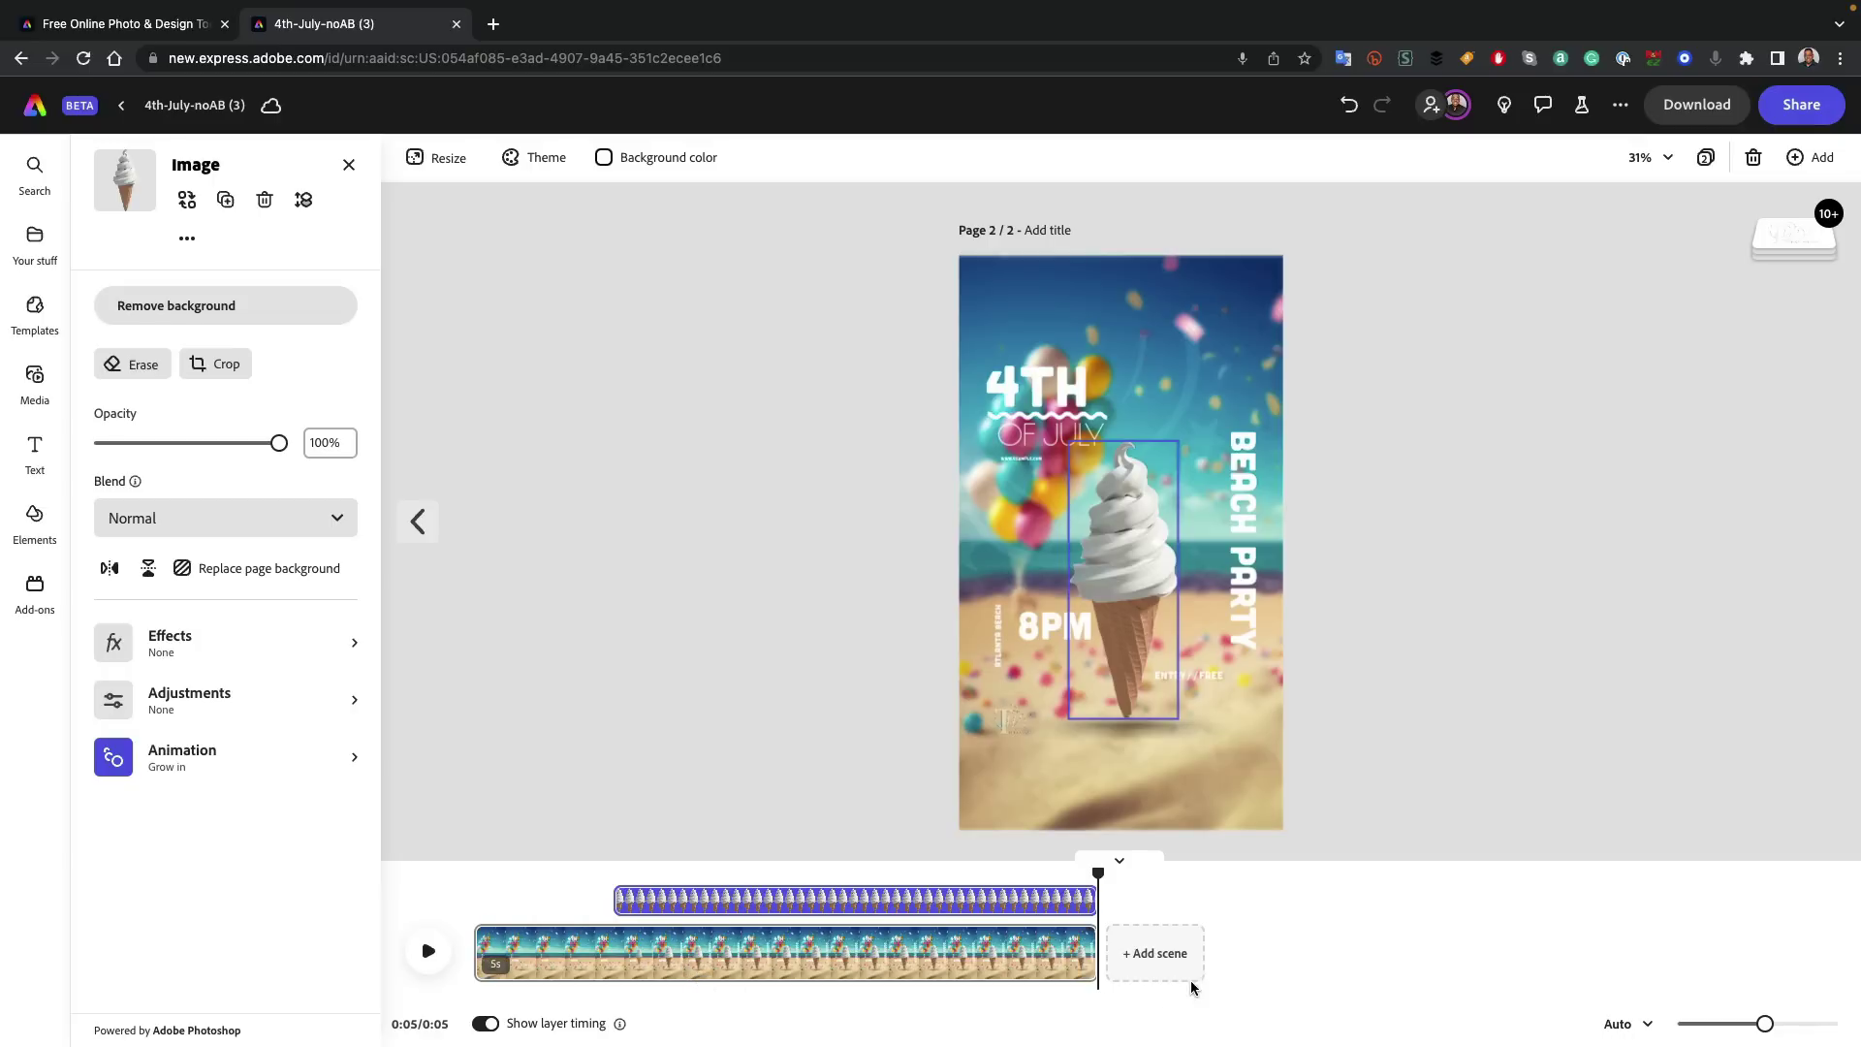
pyautogui.moveTo(873, 948)
# - Add a new blank scene after the reel and give it a light pink background
pyautogui.click(1145, 955)
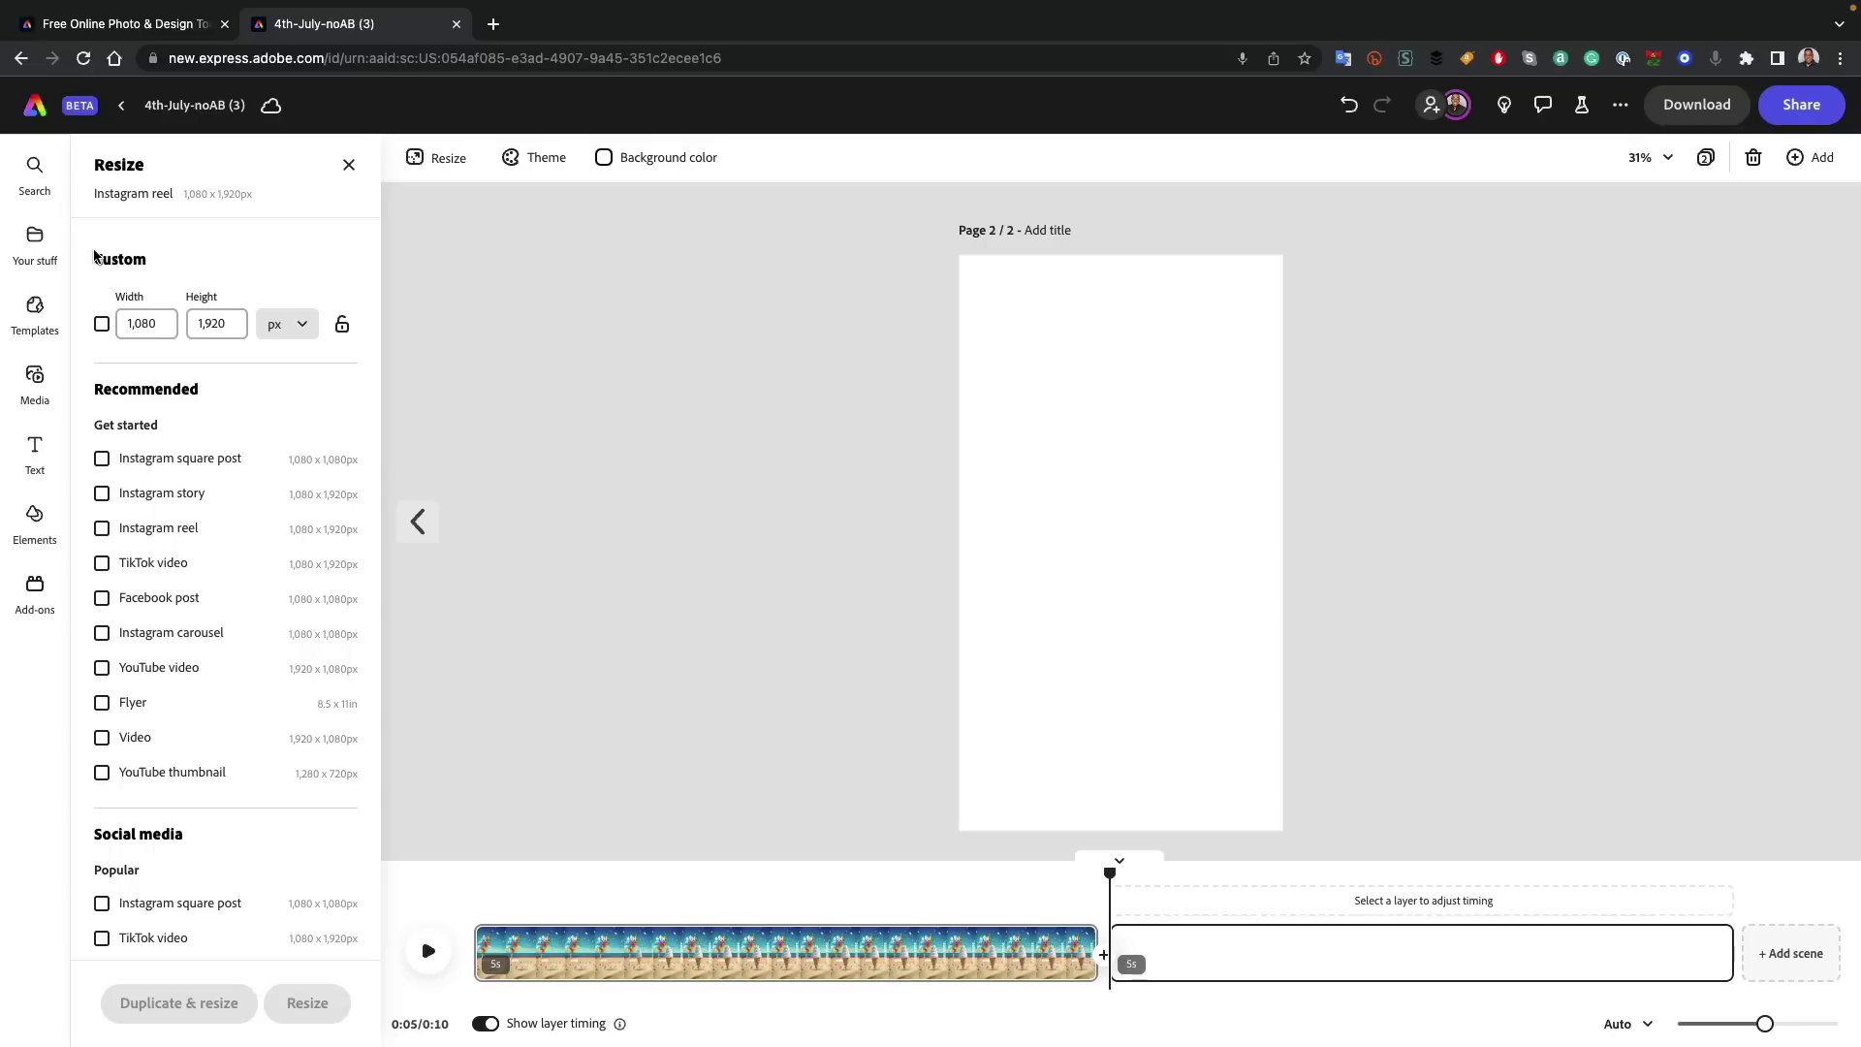
pyautogui.click(35, 451)
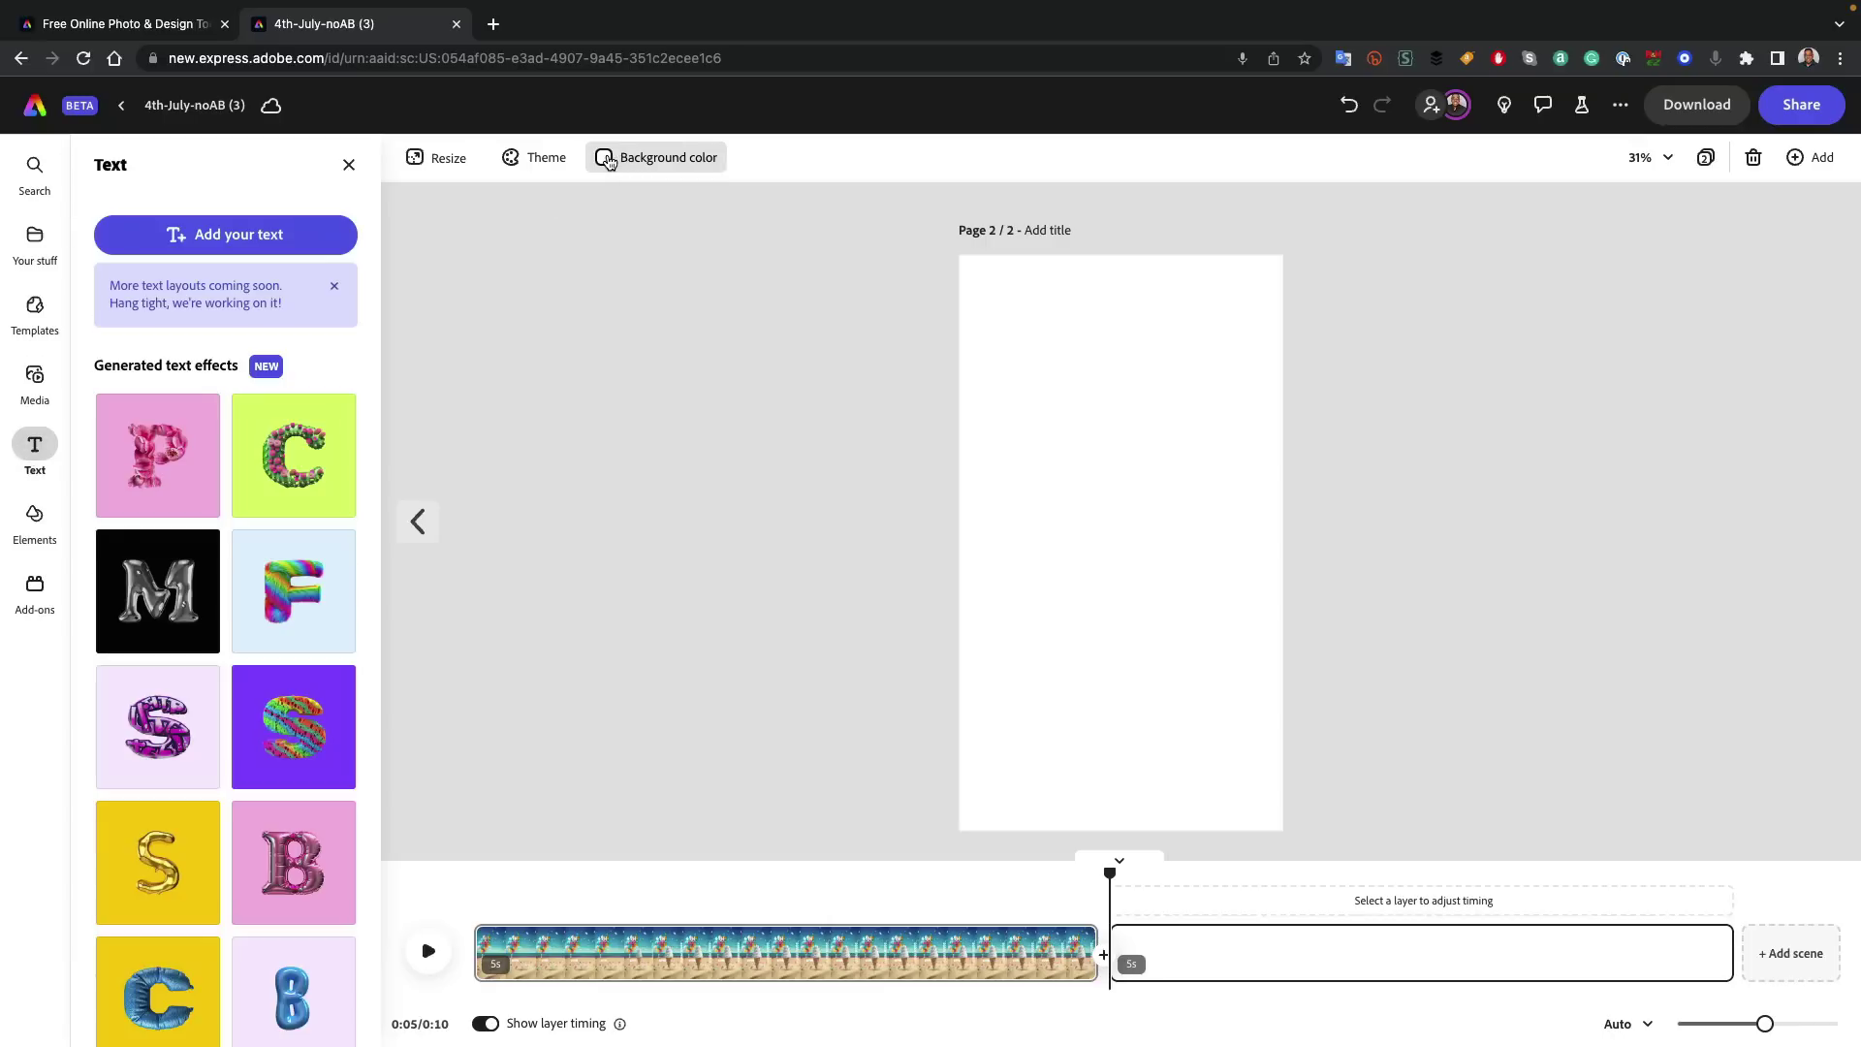
pyautogui.click(609, 158)
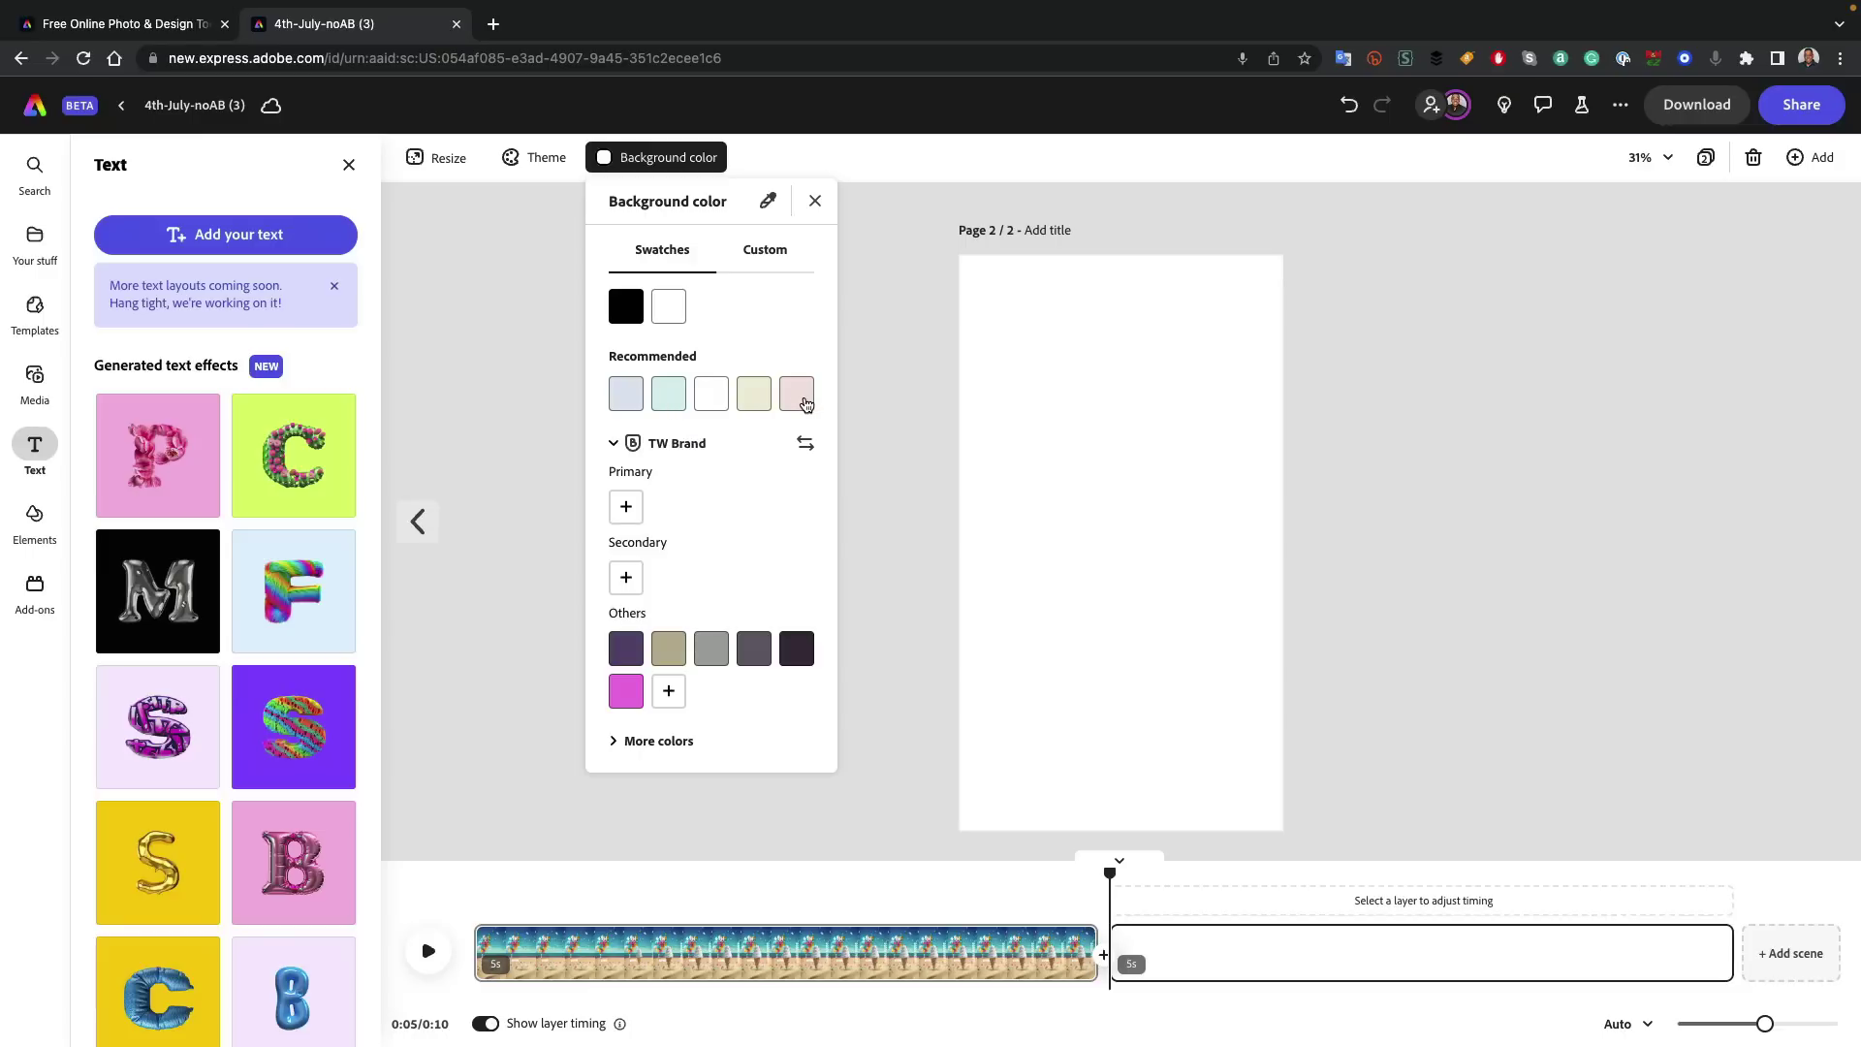
pyautogui.click(797, 394)
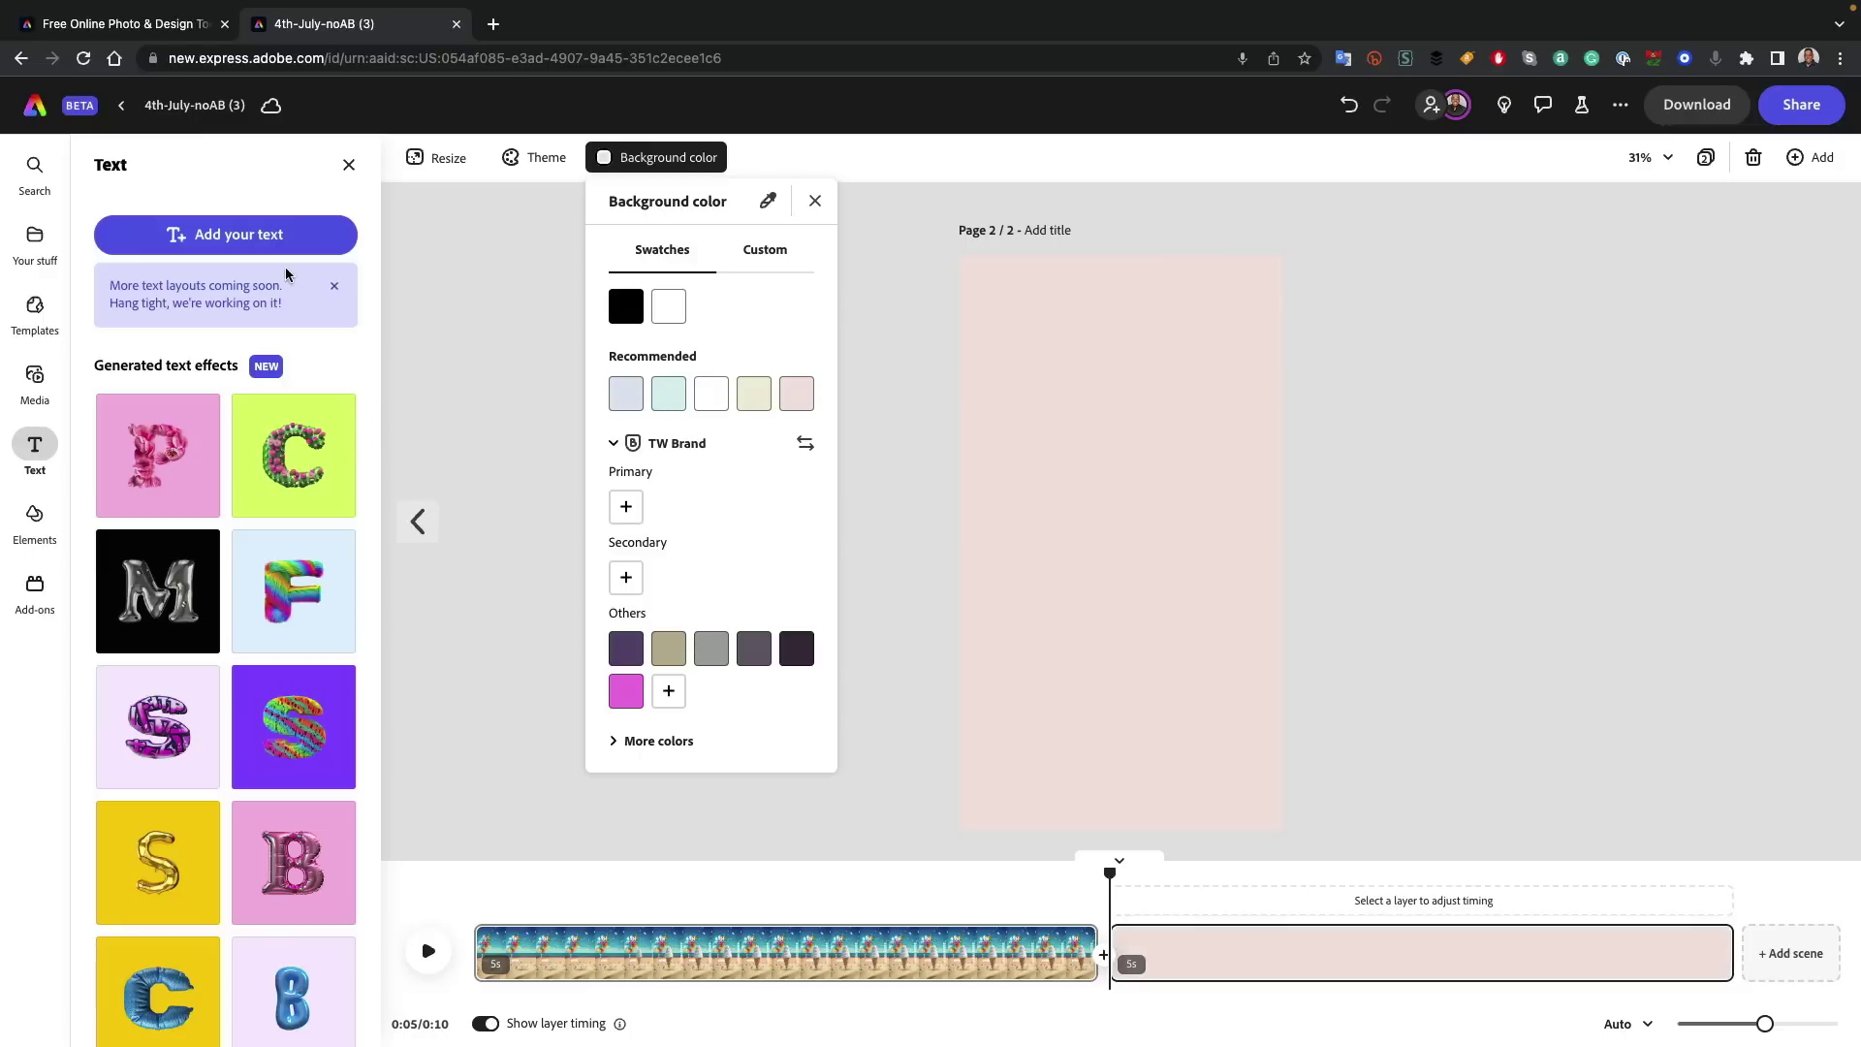
# - Add a text box and type the headline 'Come to the Beach Party'
pyautogui.click(269, 242)
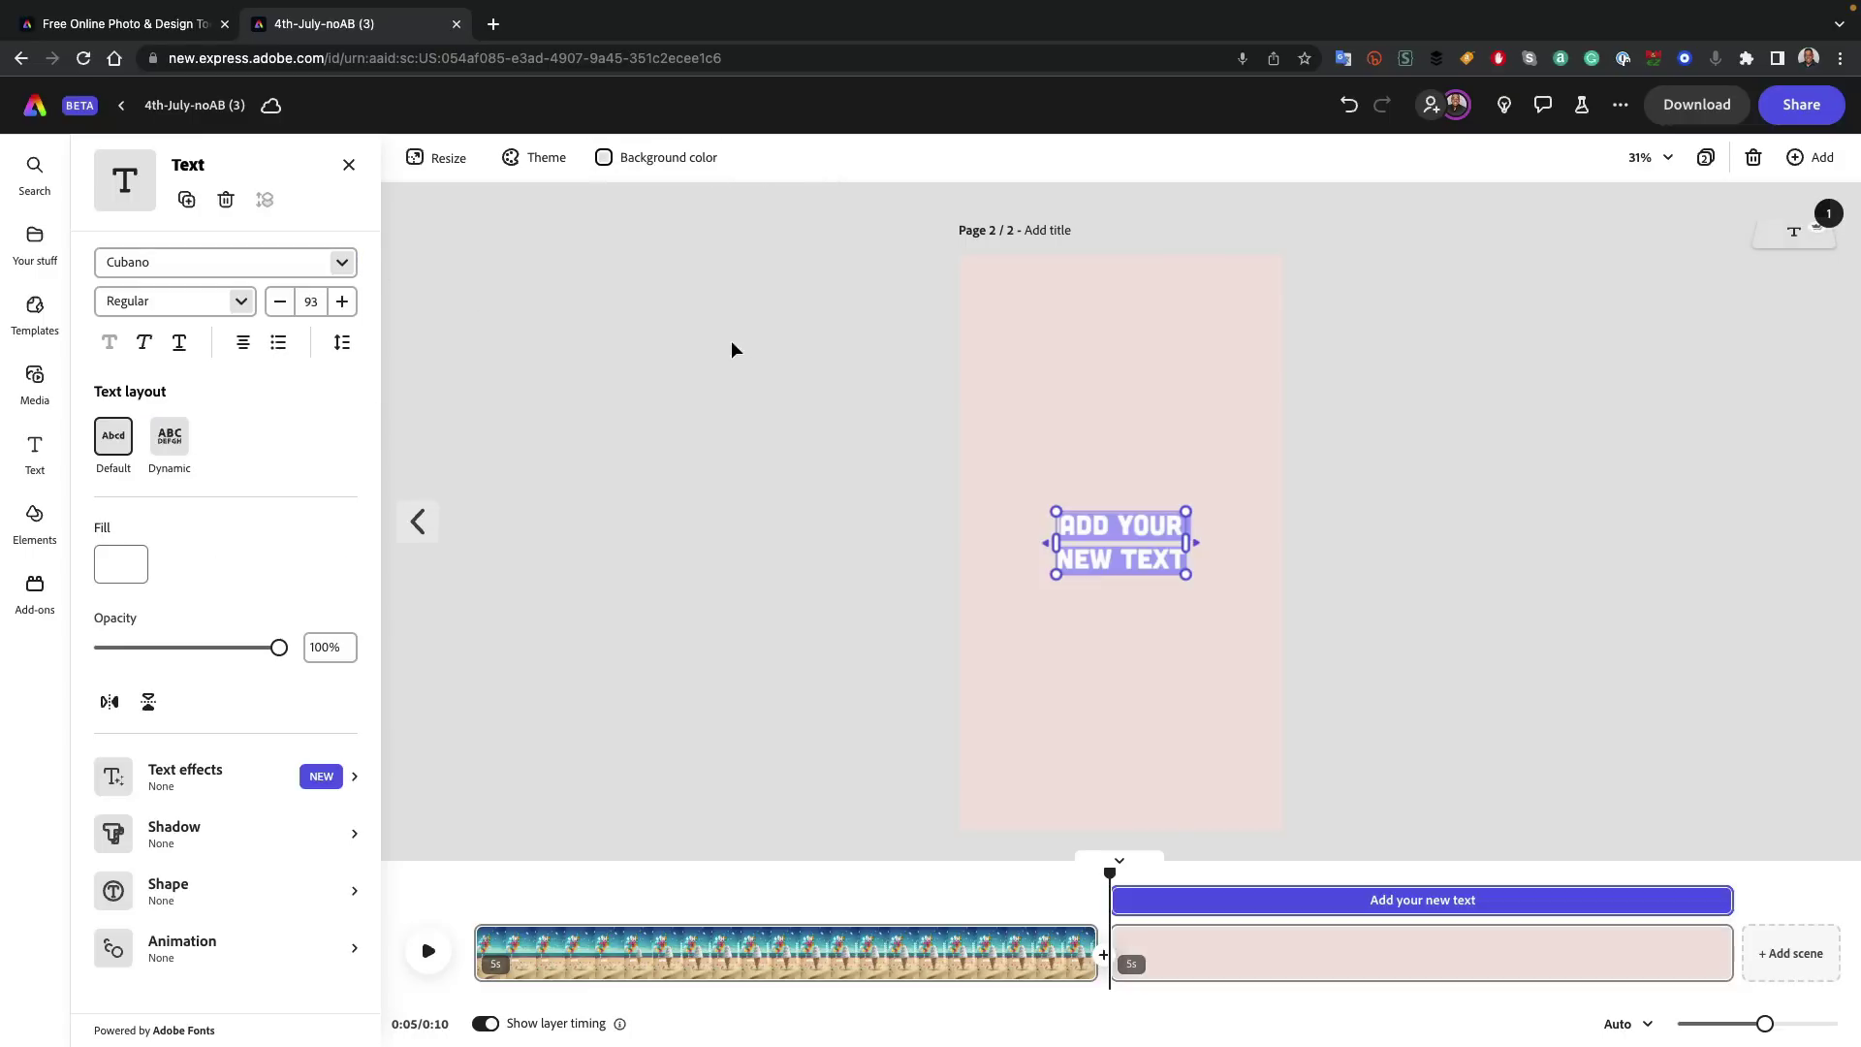
pyautogui.doubleClick(1052, 551)
pyautogui.write('Come to')
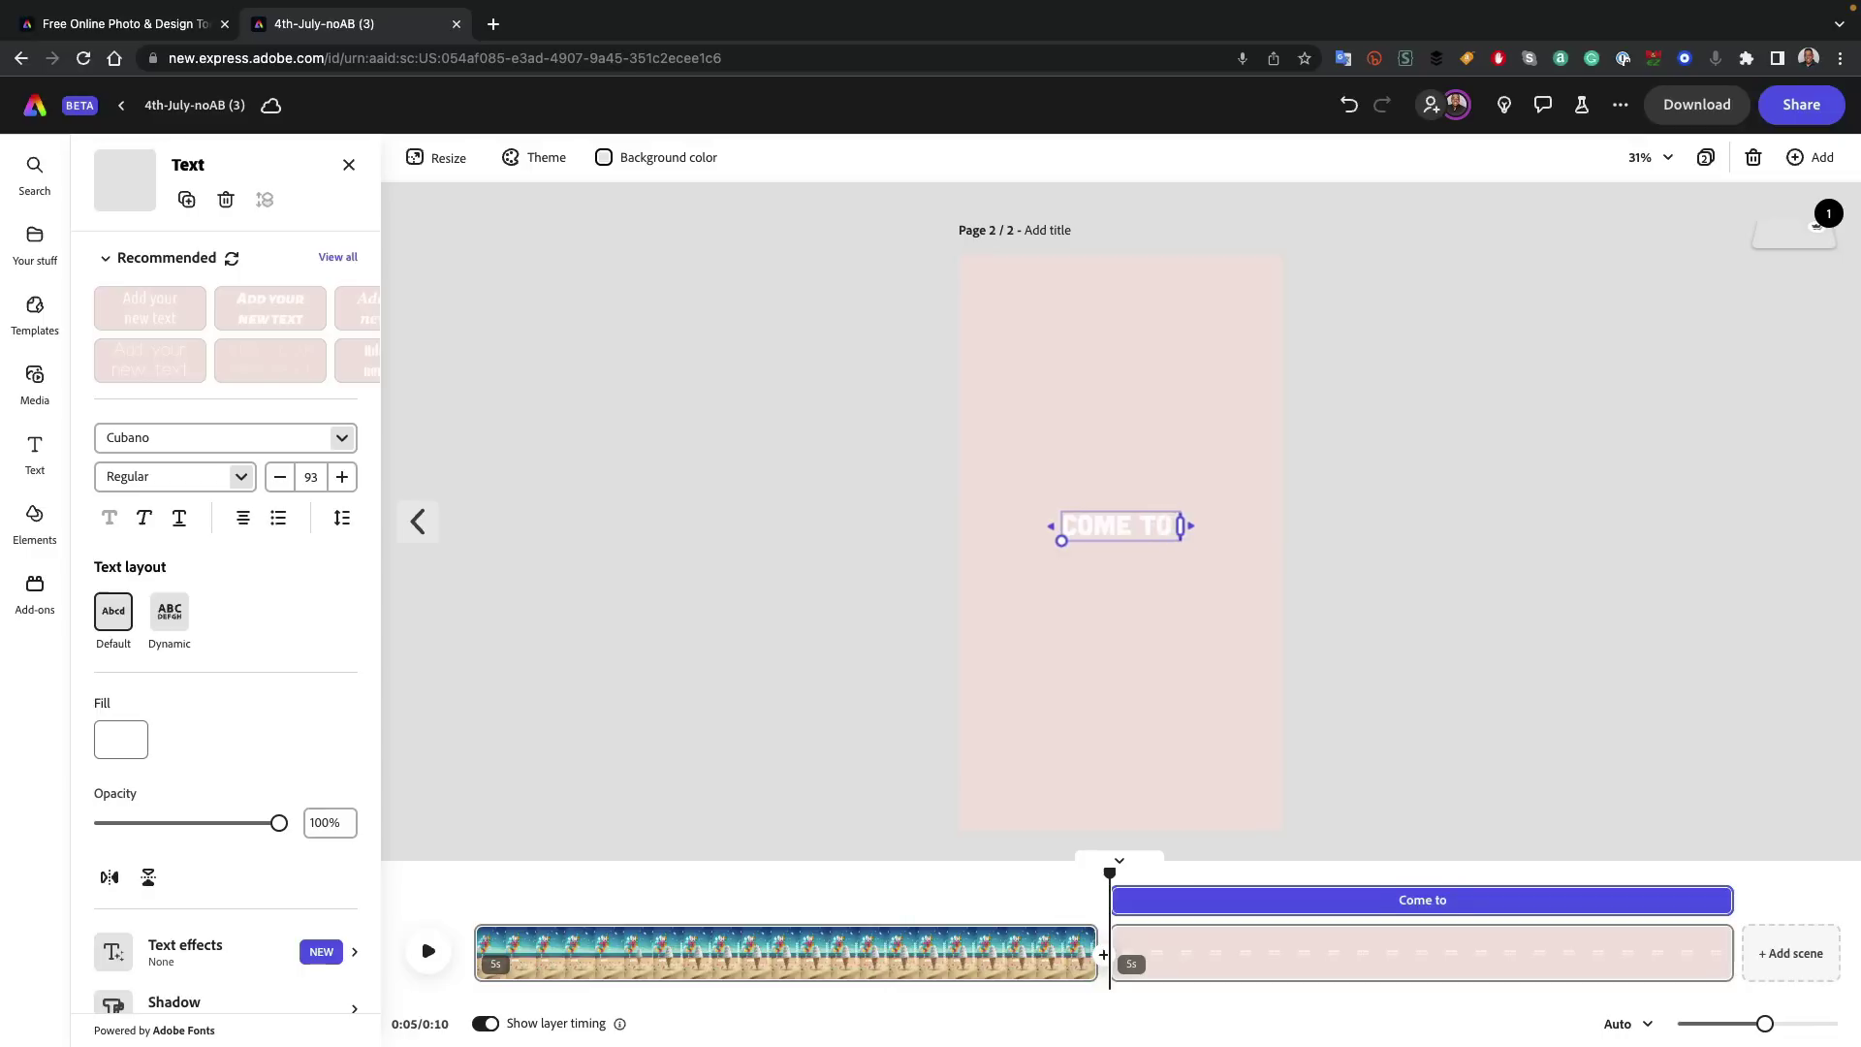
pyautogui.write('the Beach')
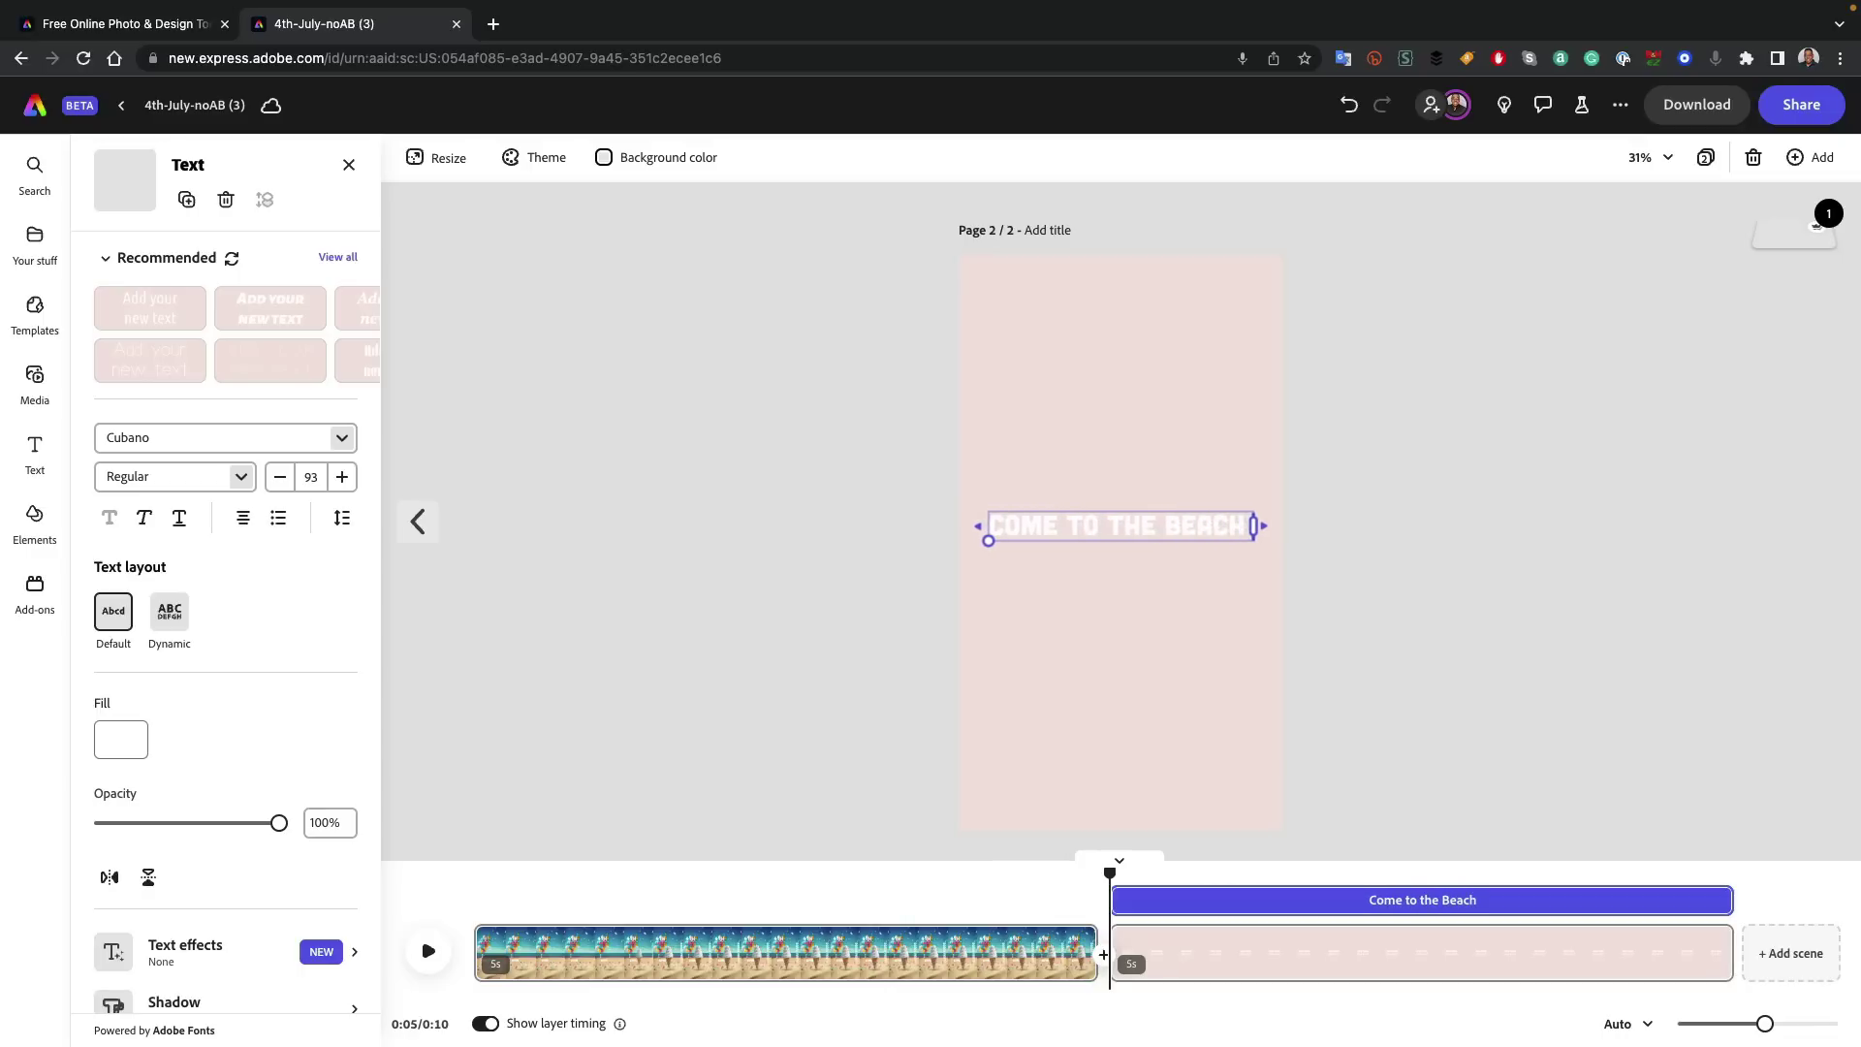
pyautogui.write(' Par')
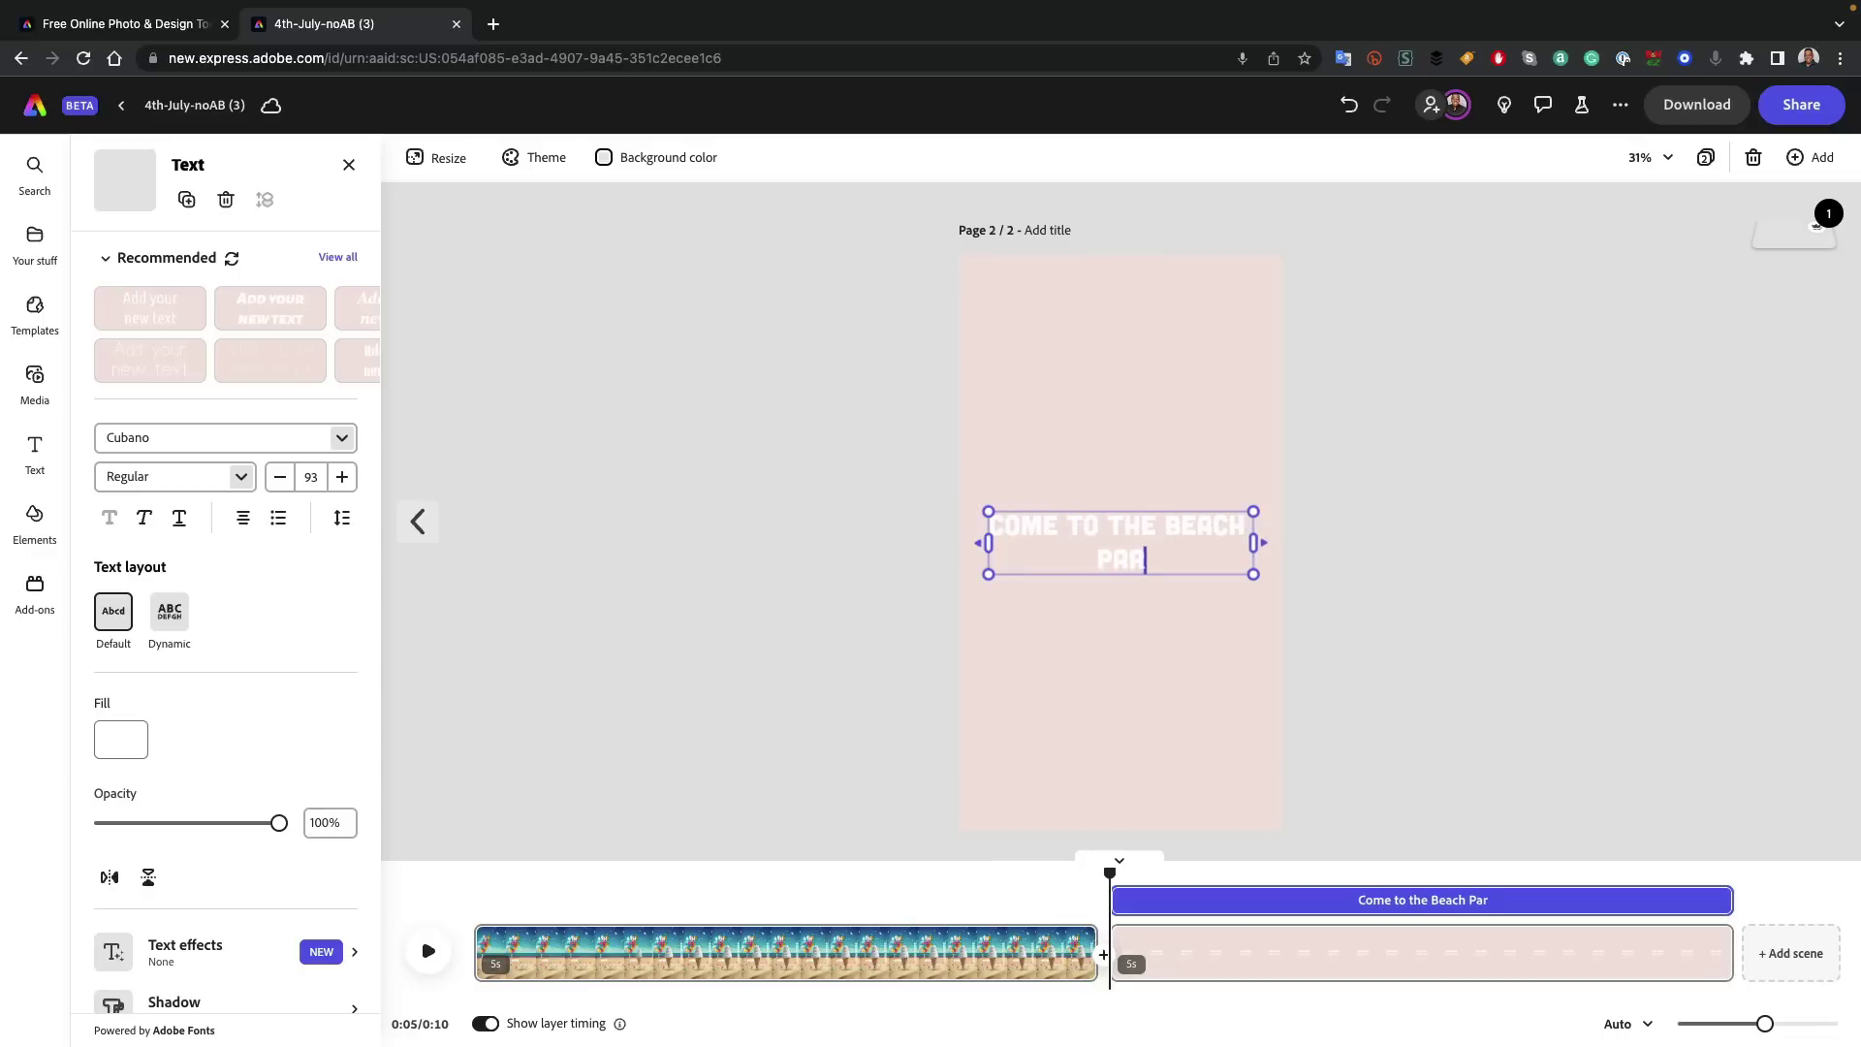
pyautogui.write('ty')
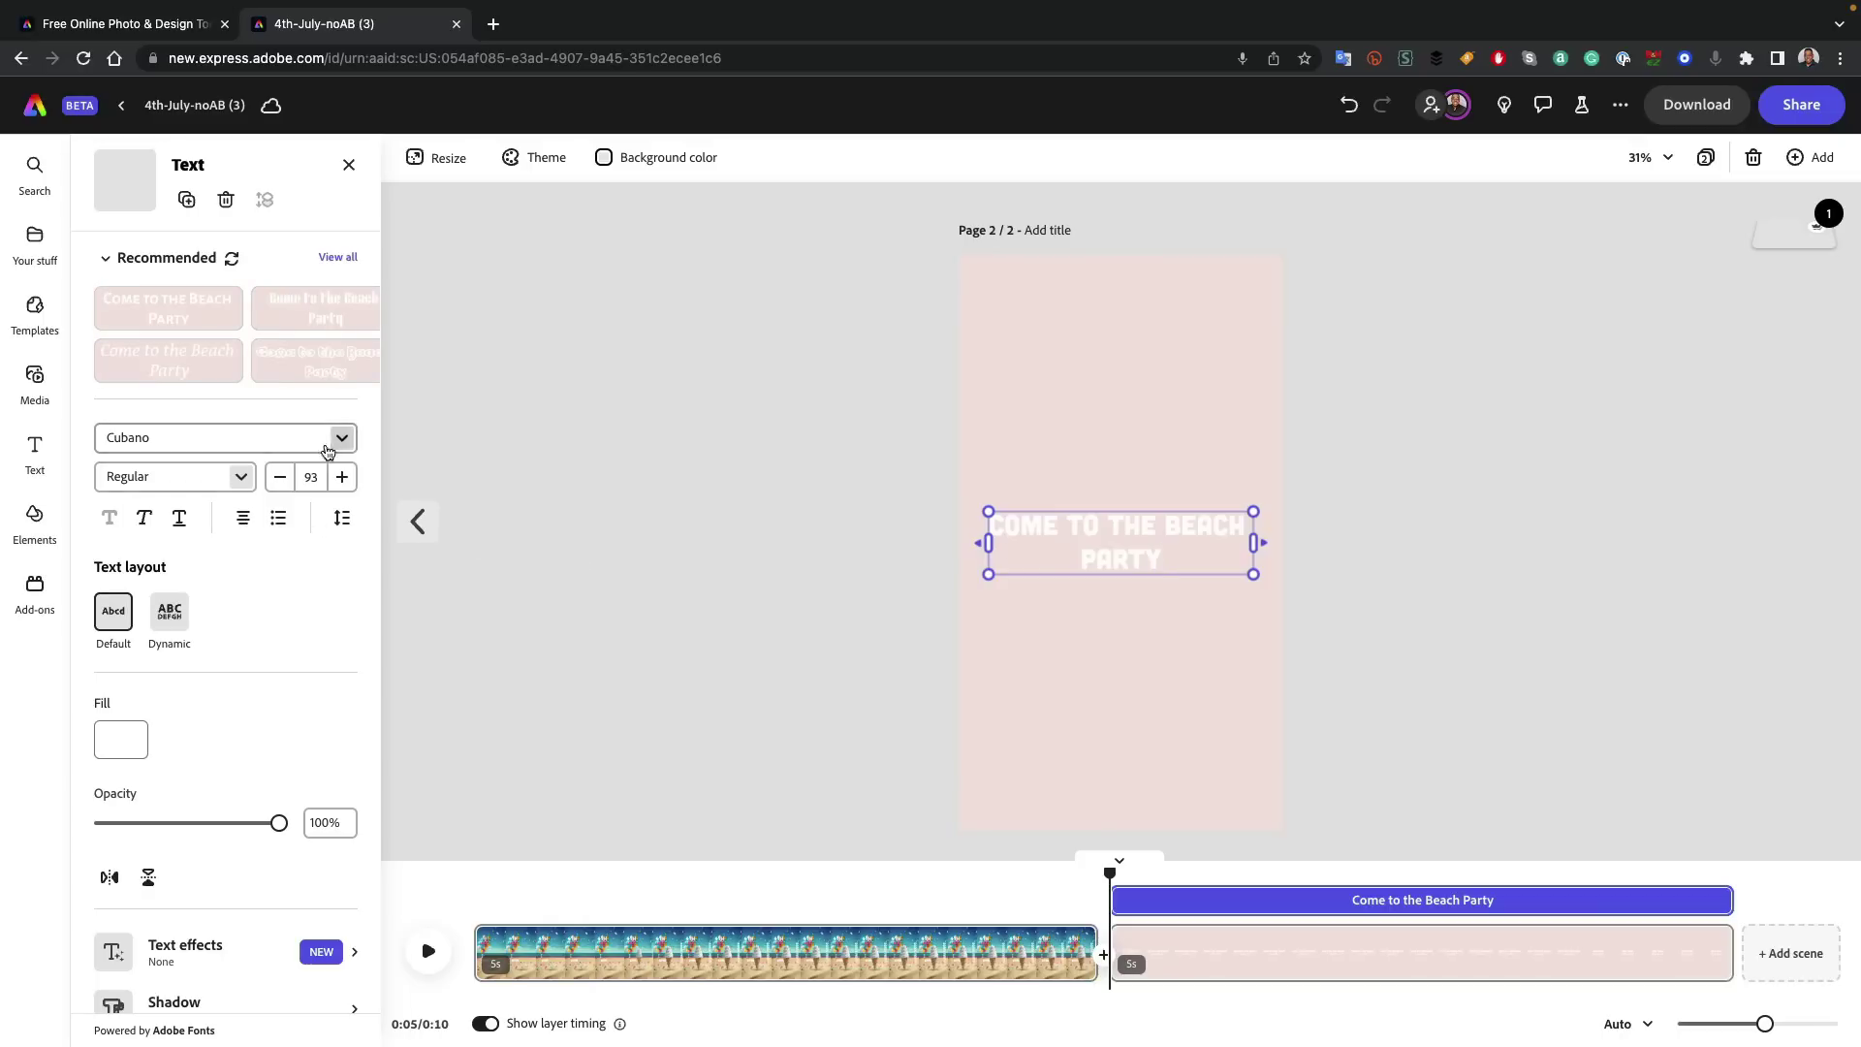
# - Switch the headline to the Dynamic layout, enlarge it to four lines and centre it
pyautogui.click(341, 437)
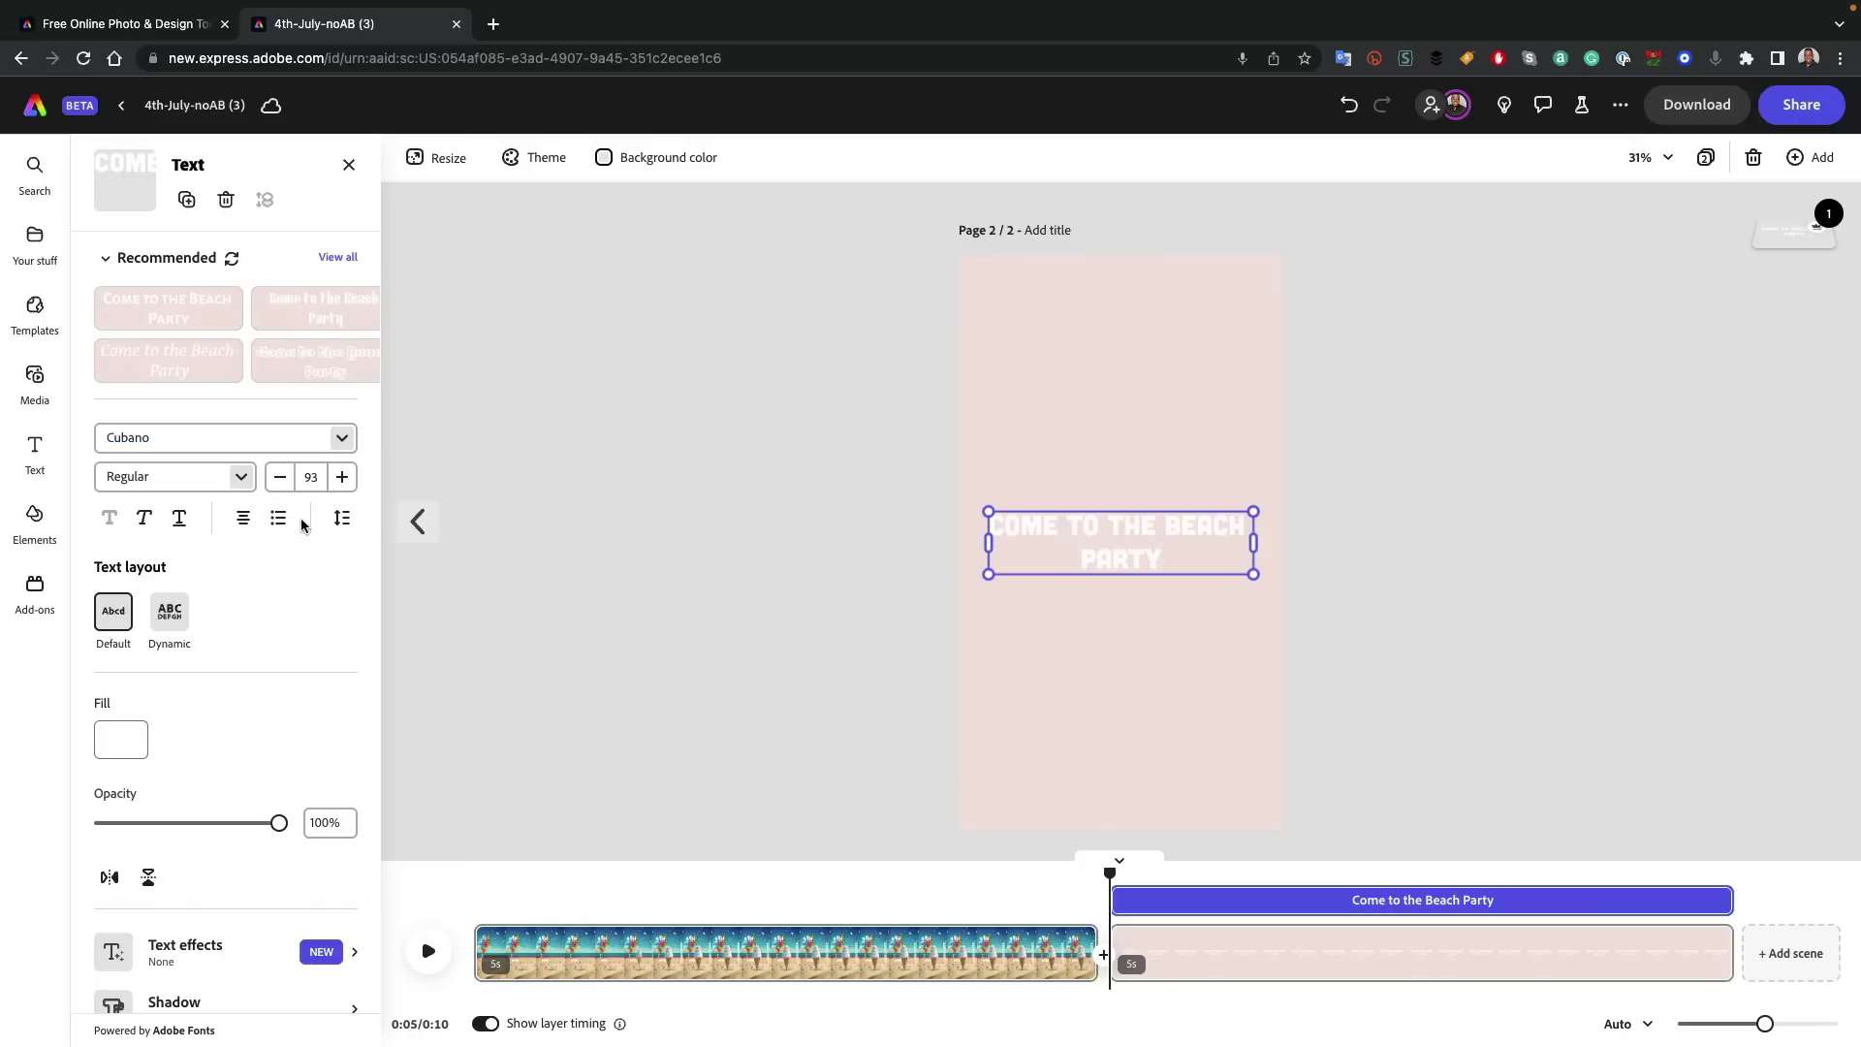
pyautogui.click(170, 612)
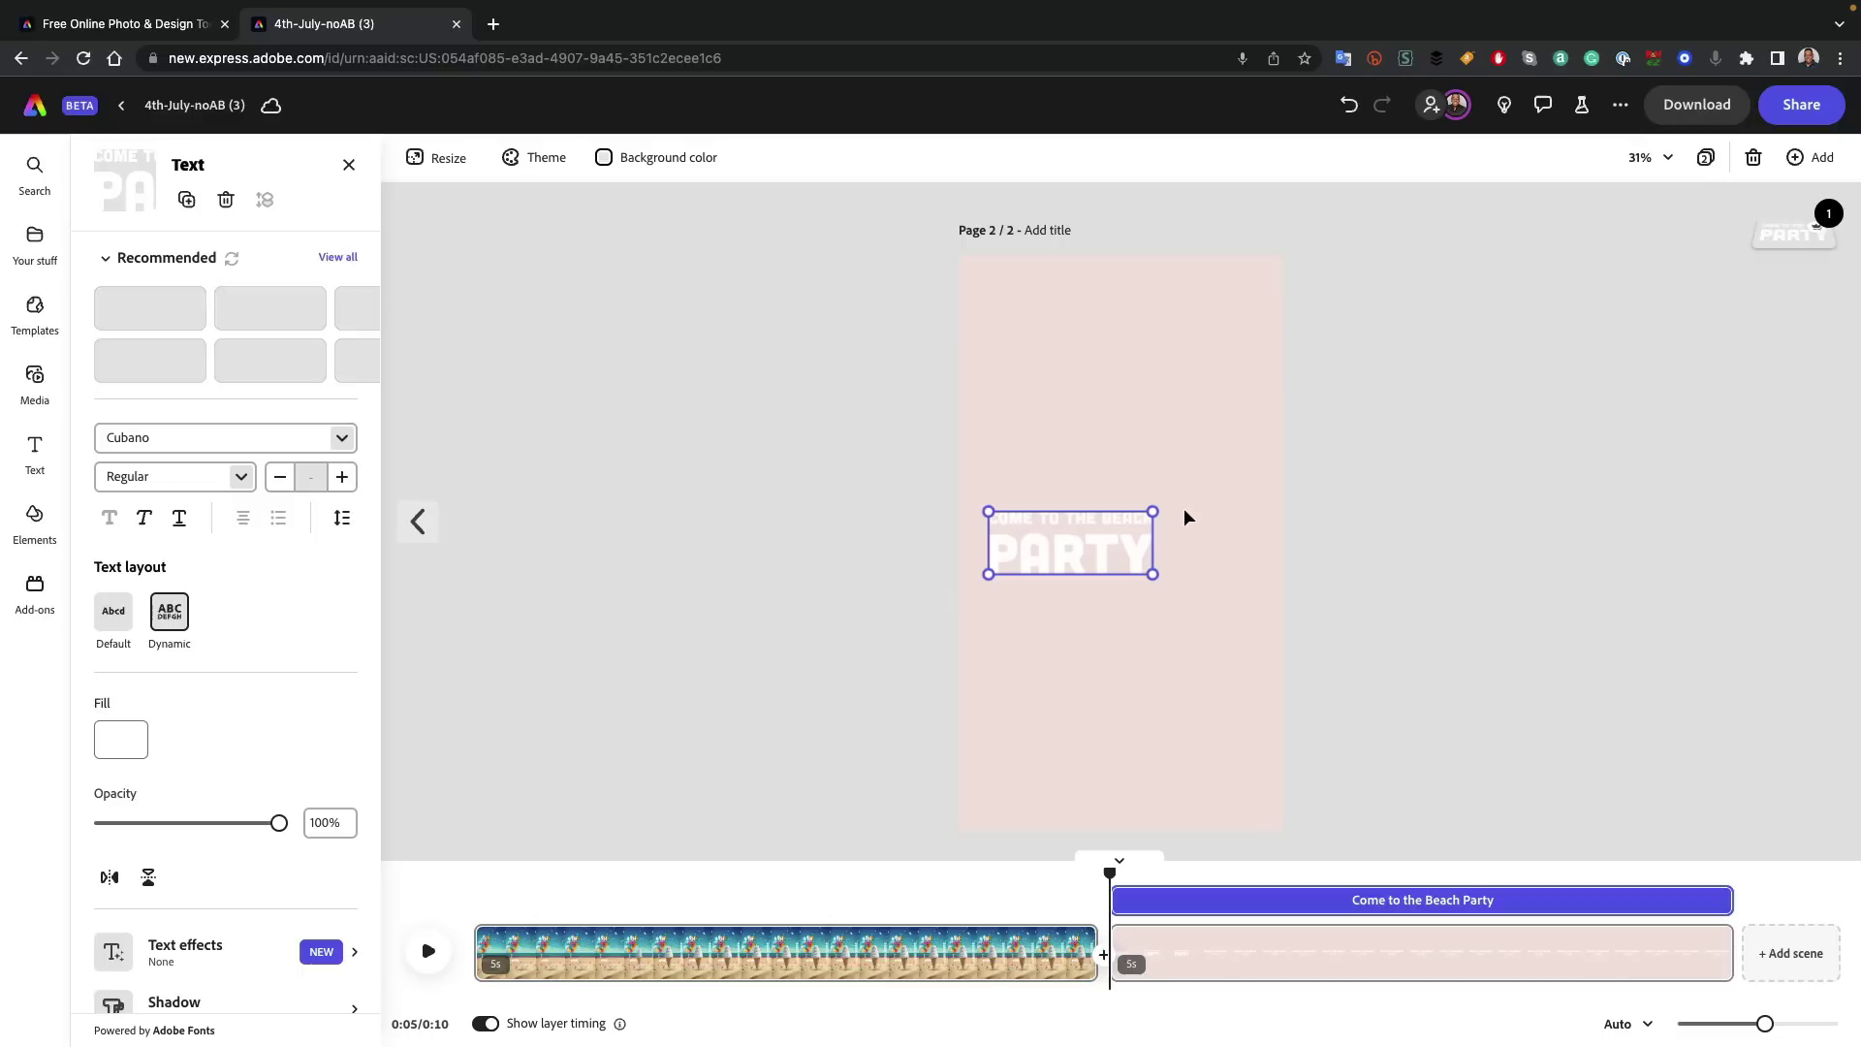
pyautogui.moveTo(1151, 573); pyautogui.dragTo(1271, 812)
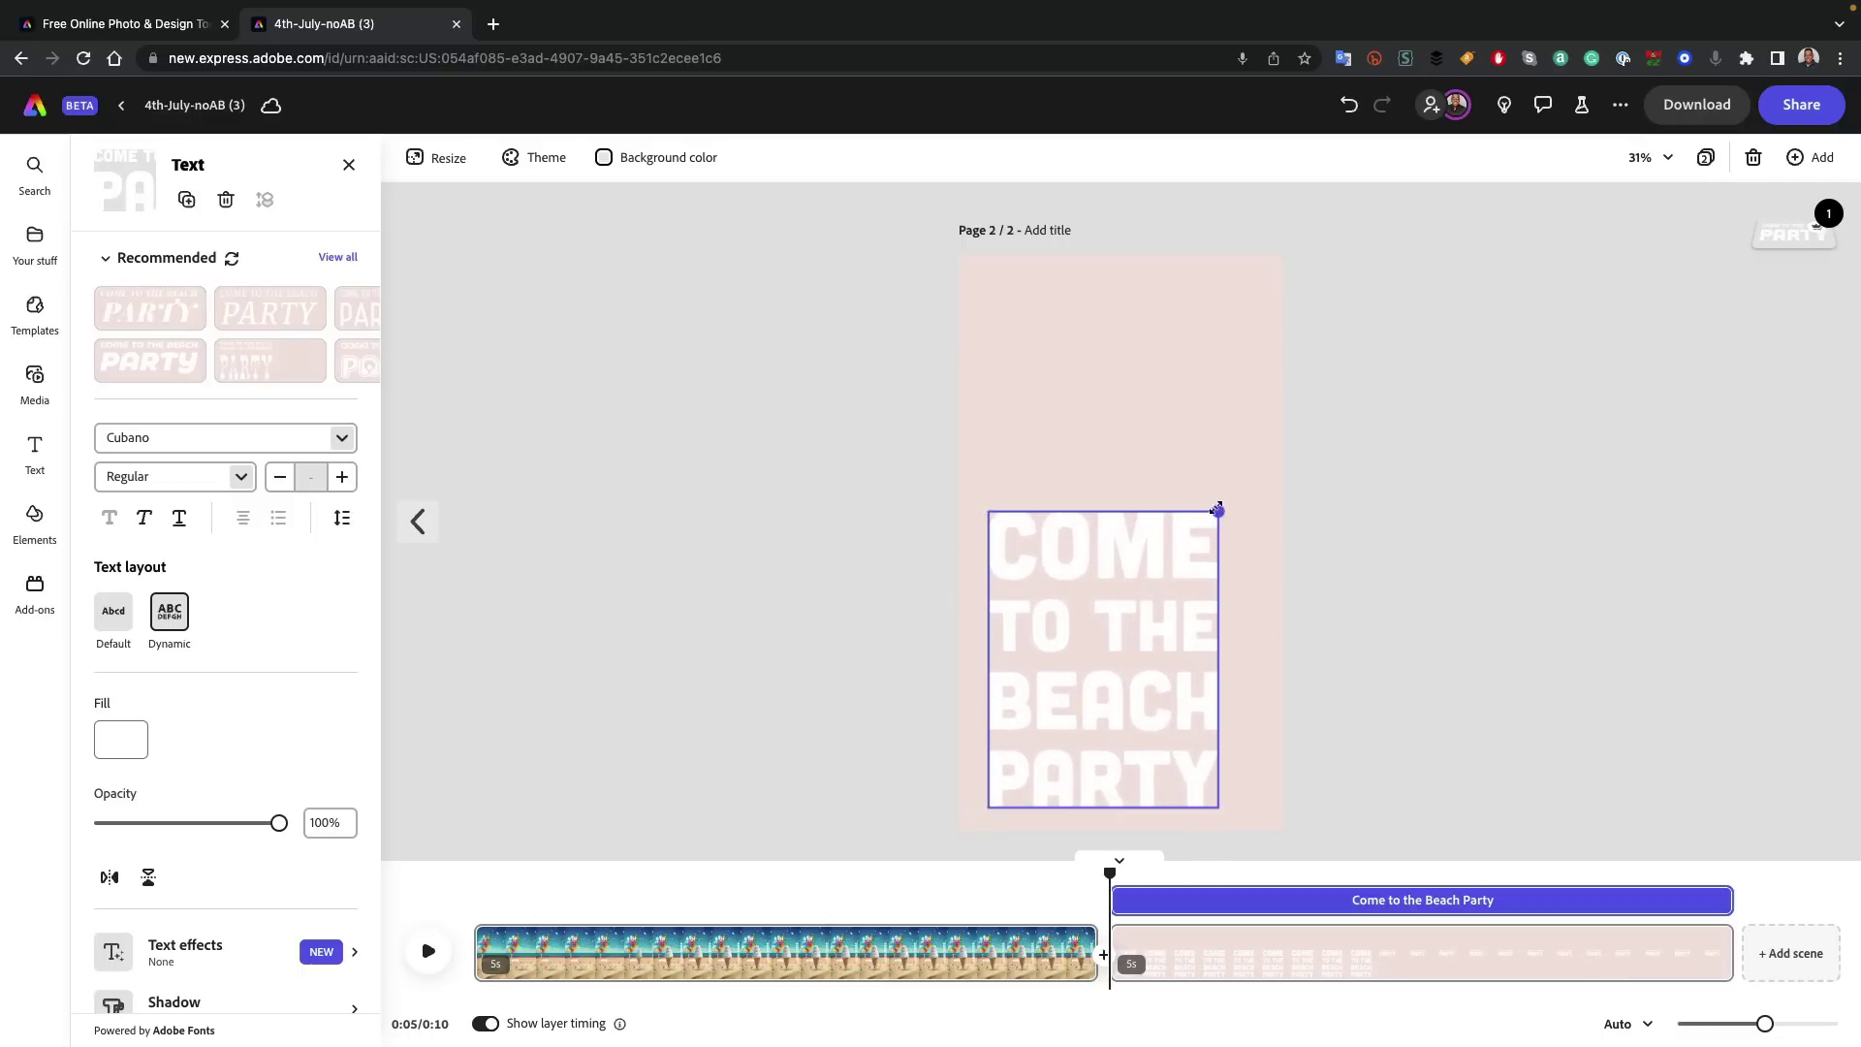
pyautogui.moveTo(1218, 509); pyautogui.dragTo(1268, 334)
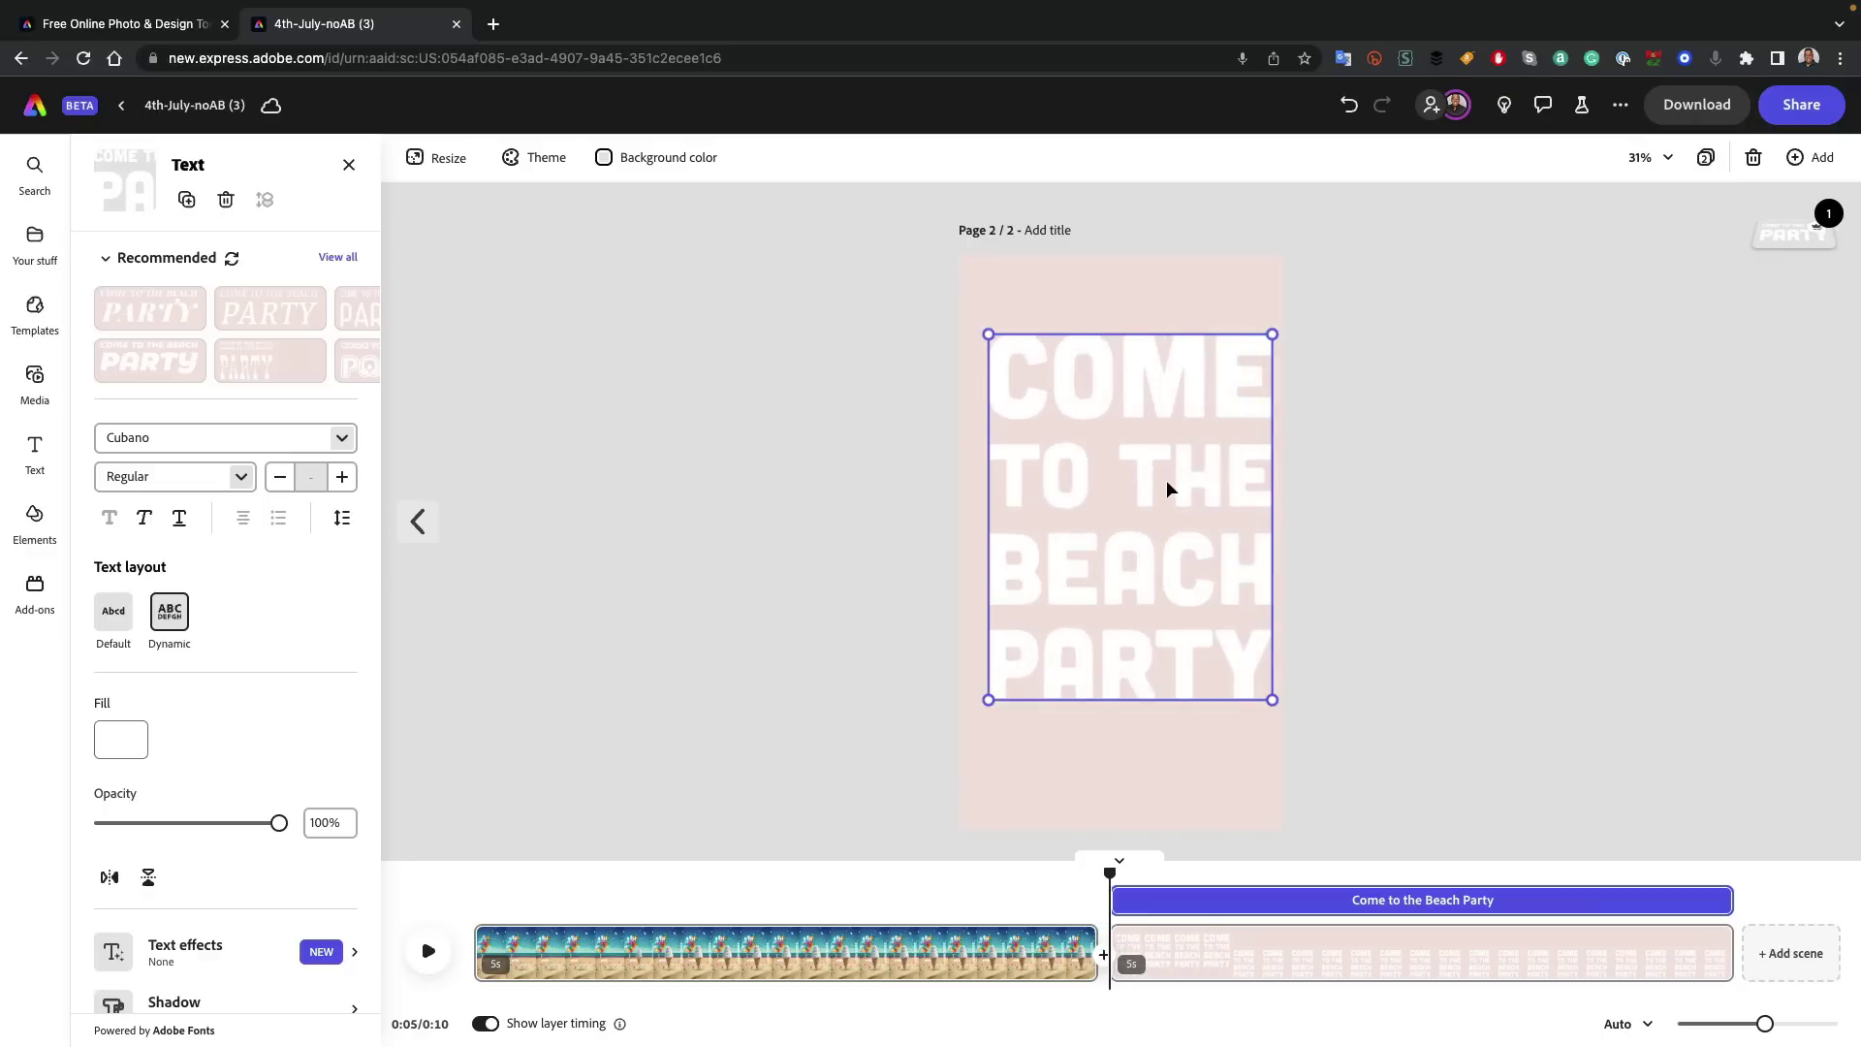
pyautogui.moveTo(1152, 486); pyautogui.dragTo(1159, 505)
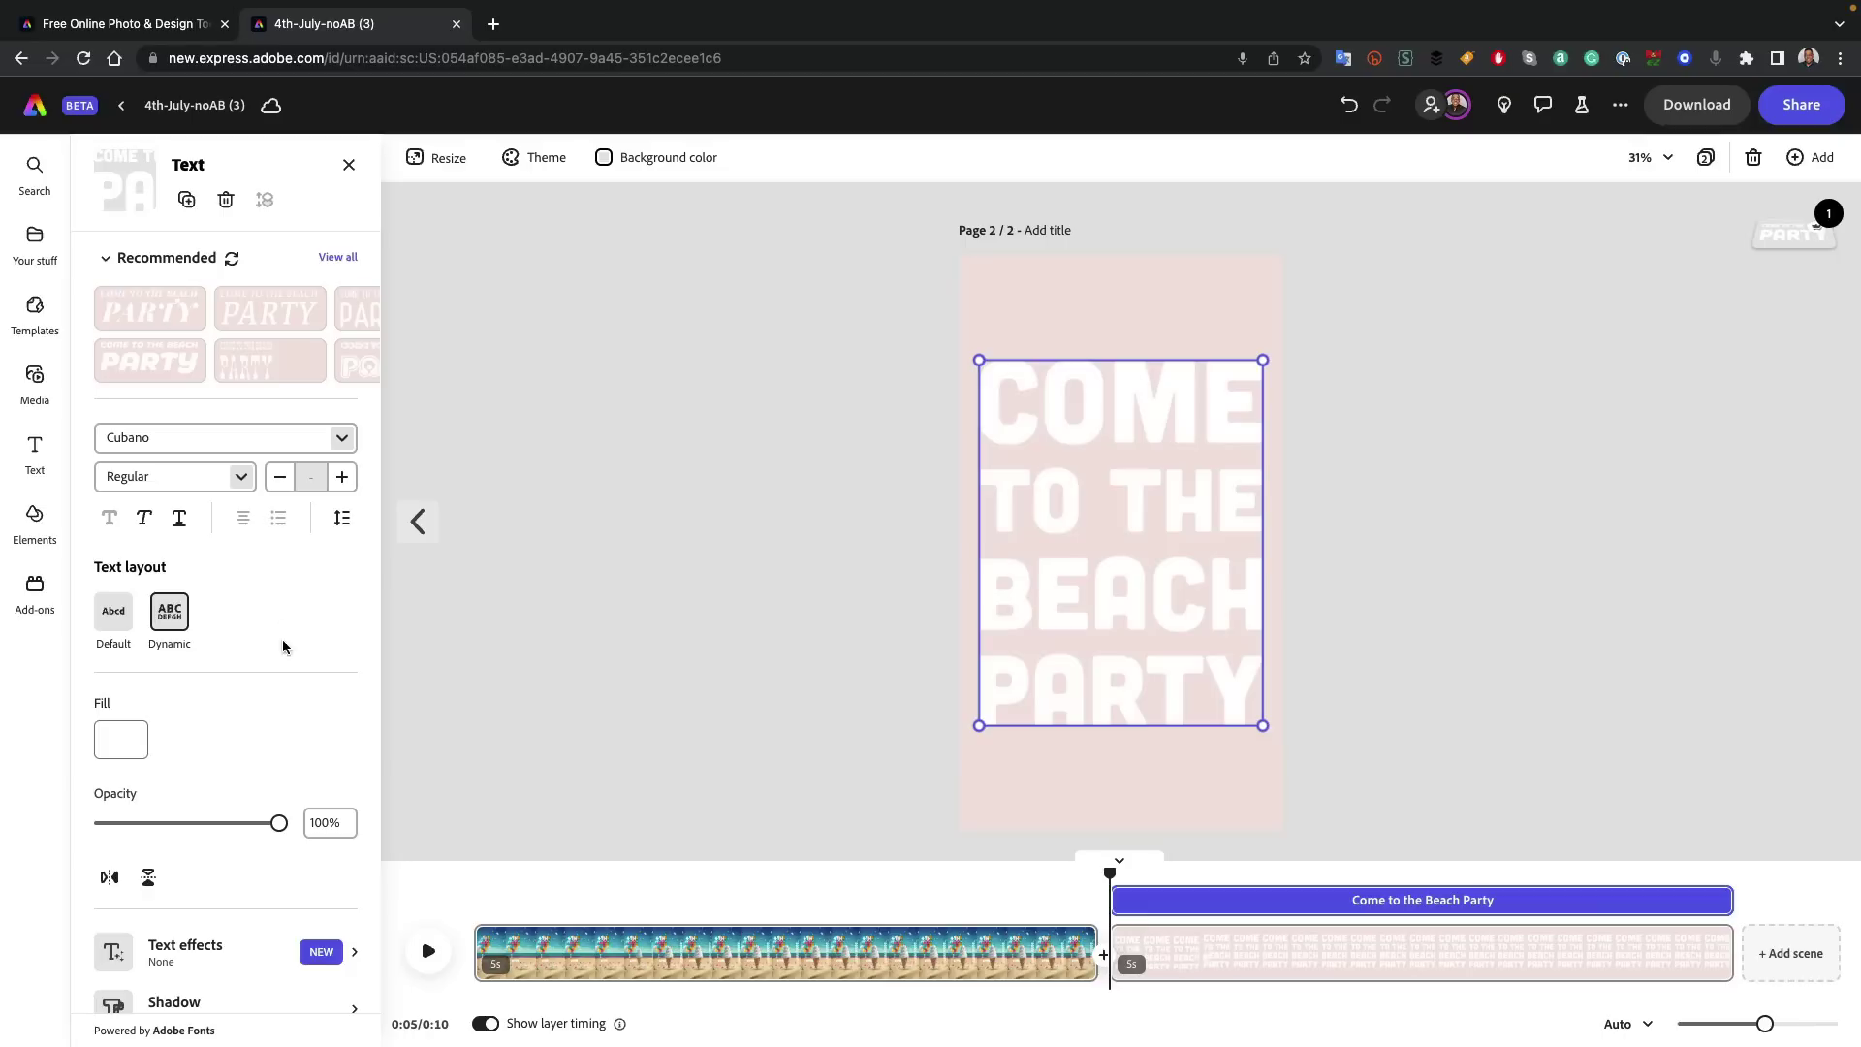
# - Fill the COME TO THE BEACH PARTY headline with the dark purple swatch
pyautogui.click(121, 742)
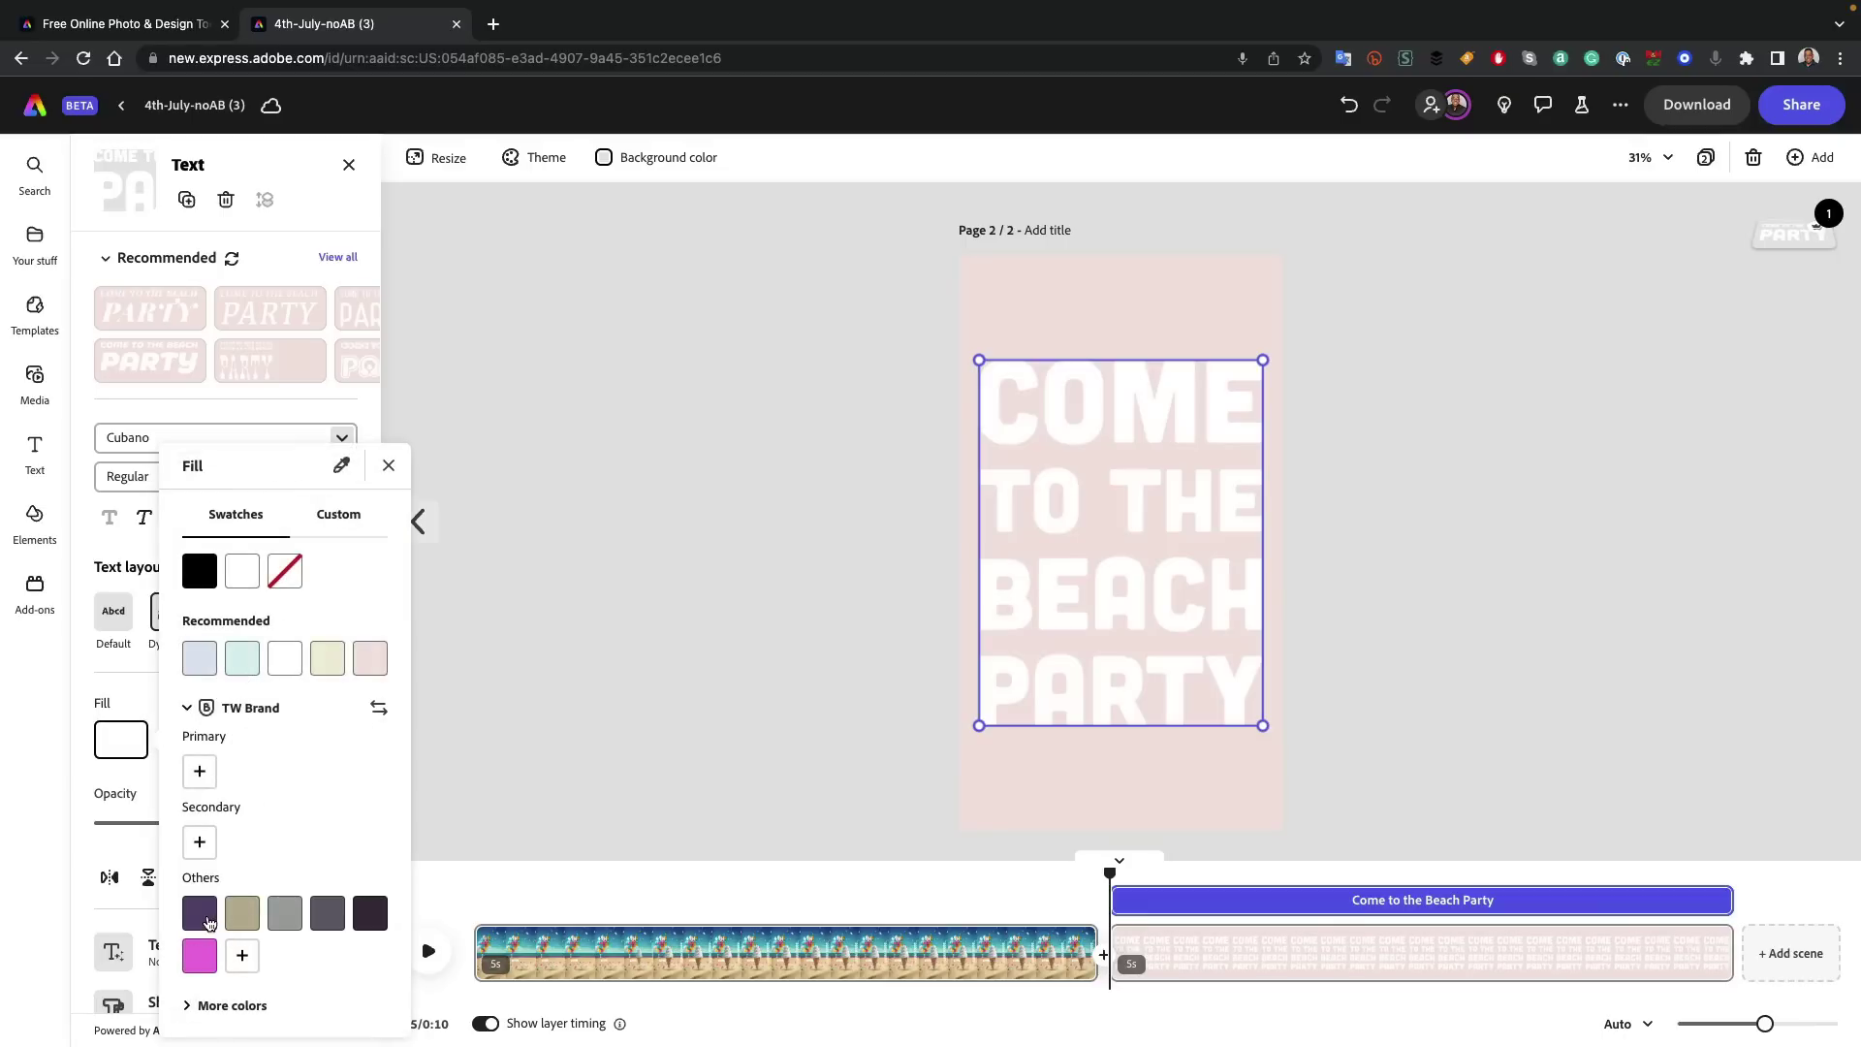
pyautogui.click(203, 917)
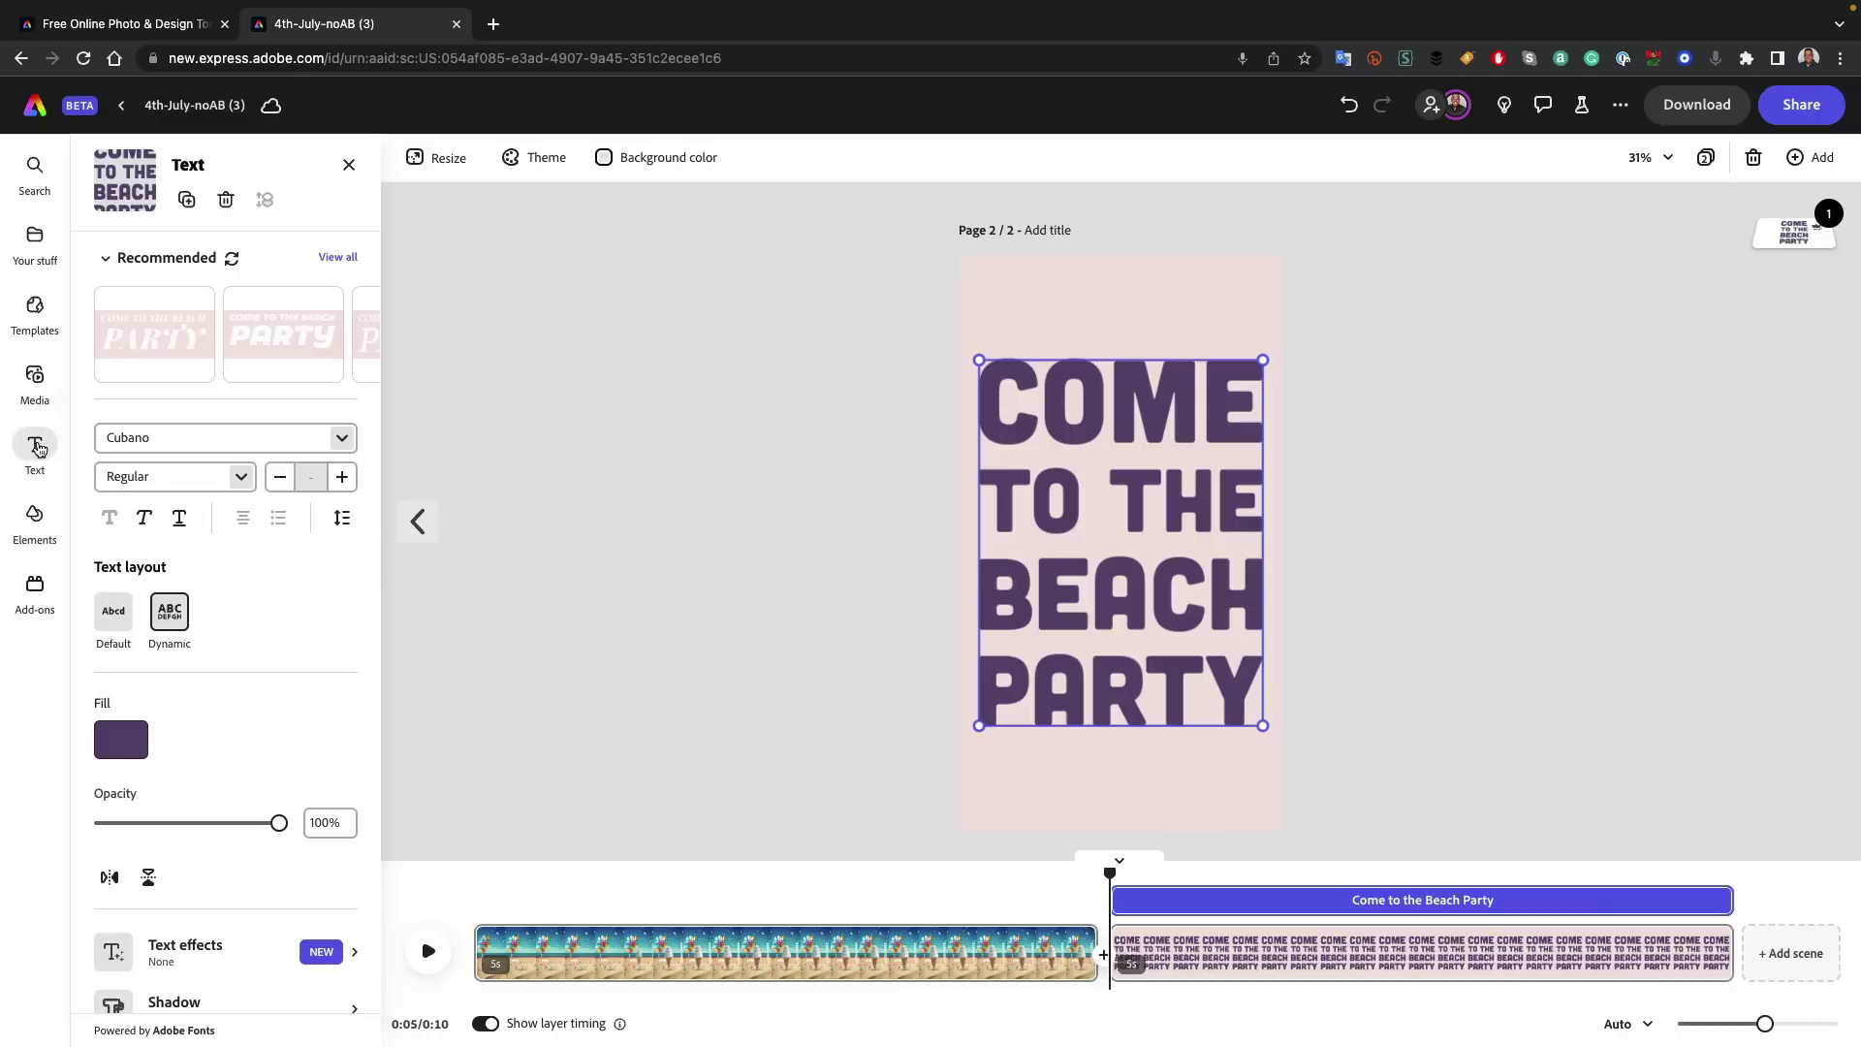
pyautogui.scroll(-2, 214, 572)
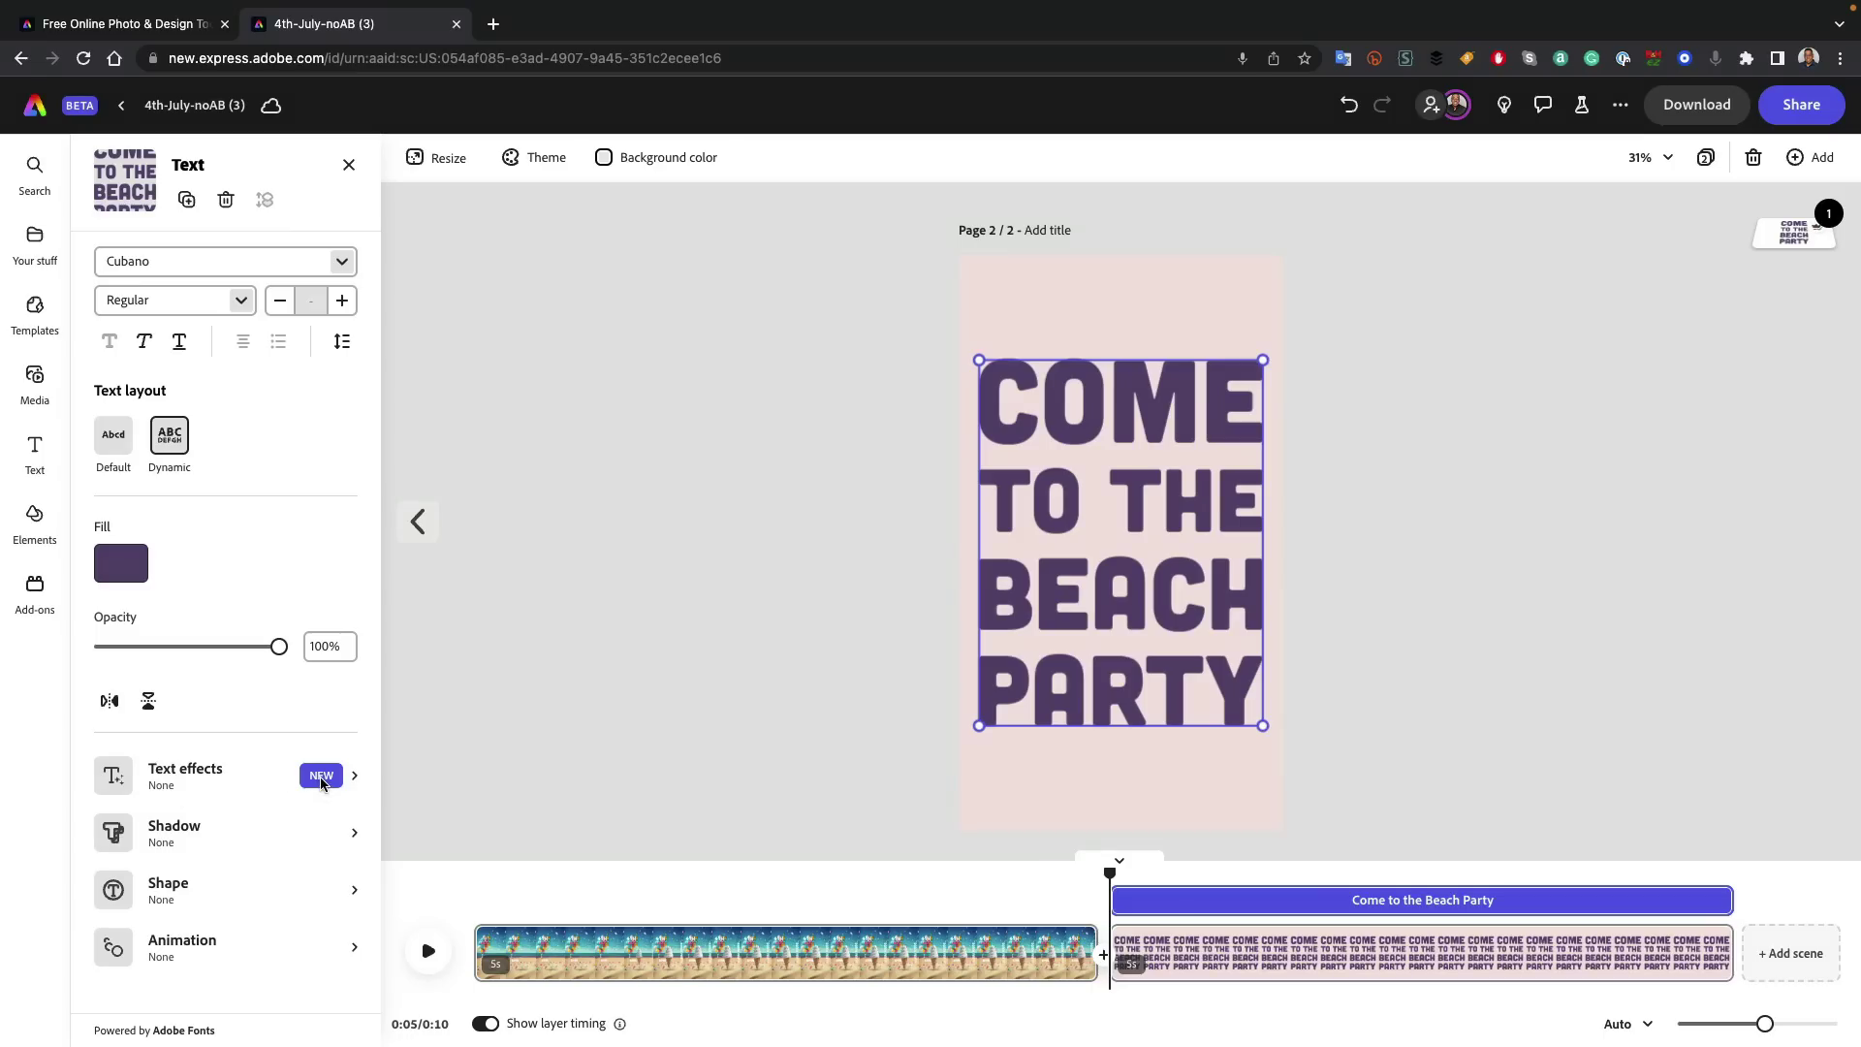
# - Generate a 'disco balls and flashing lights' text effect on the headline
pyautogui.click(323, 783)
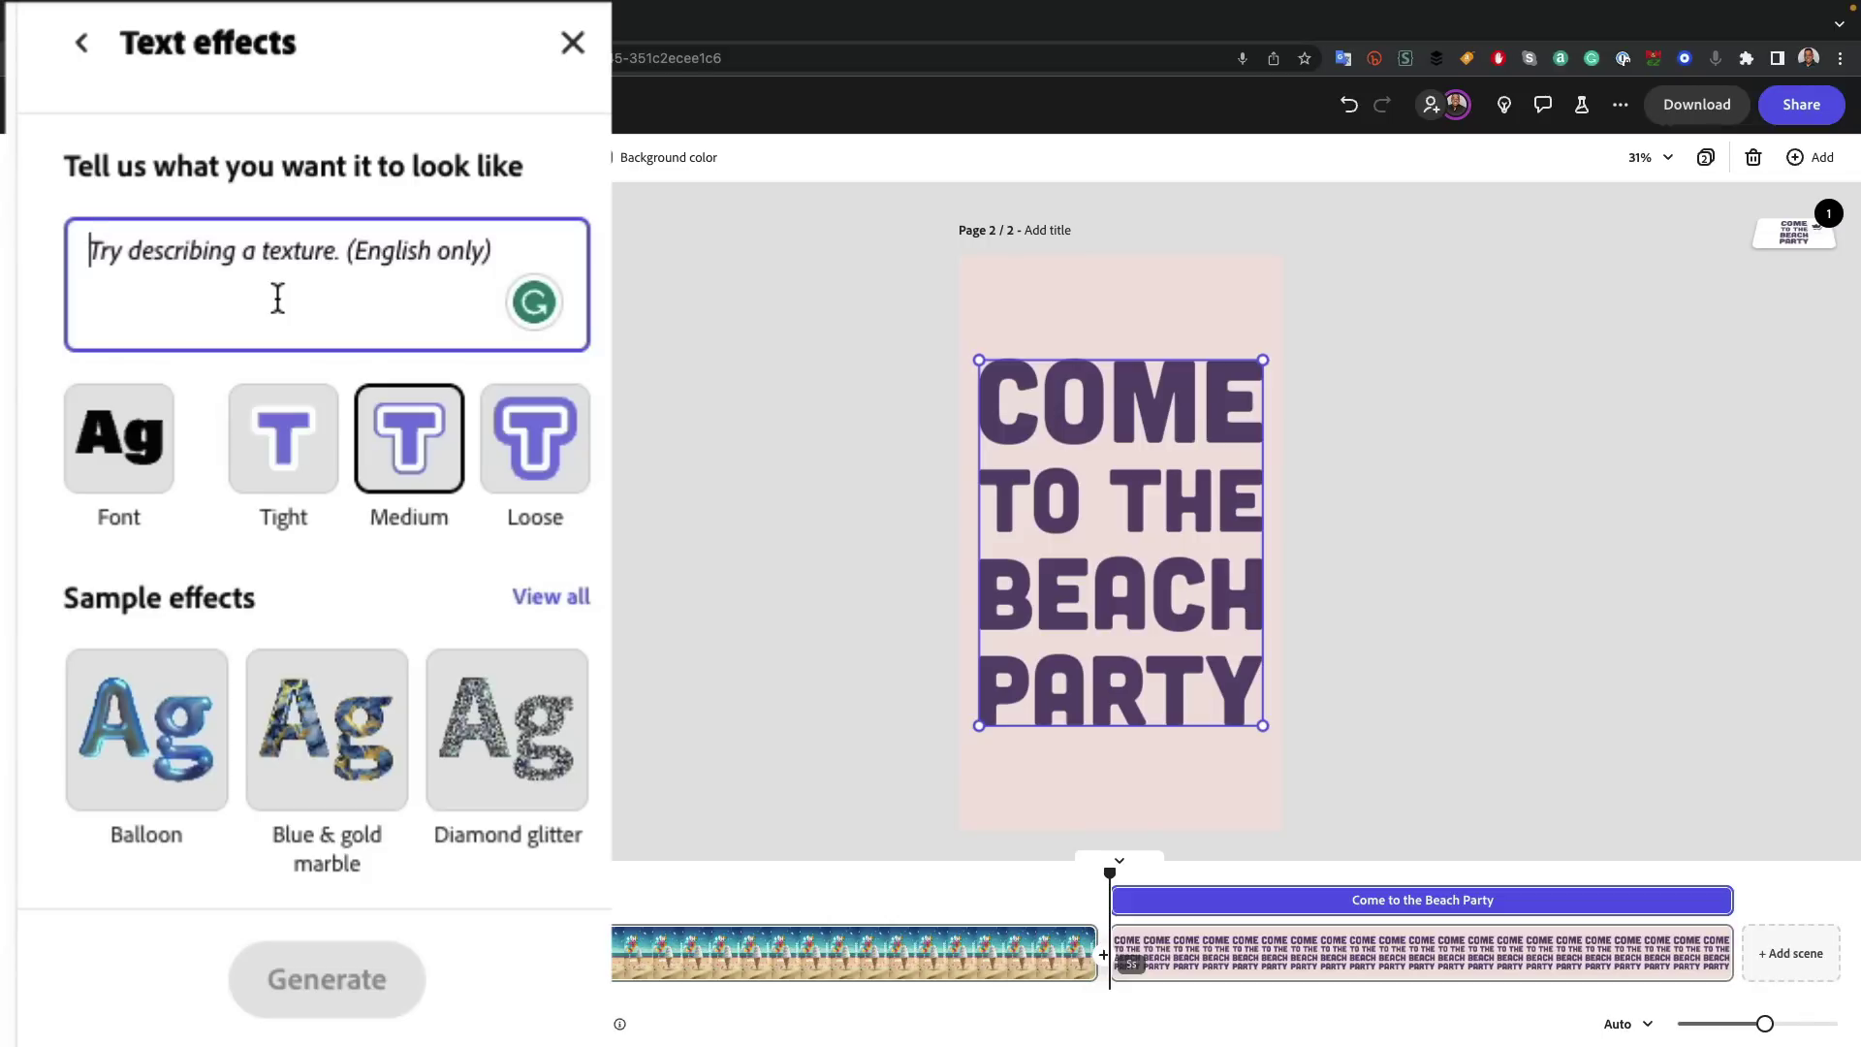
pyautogui.write('disco balls and flashi')
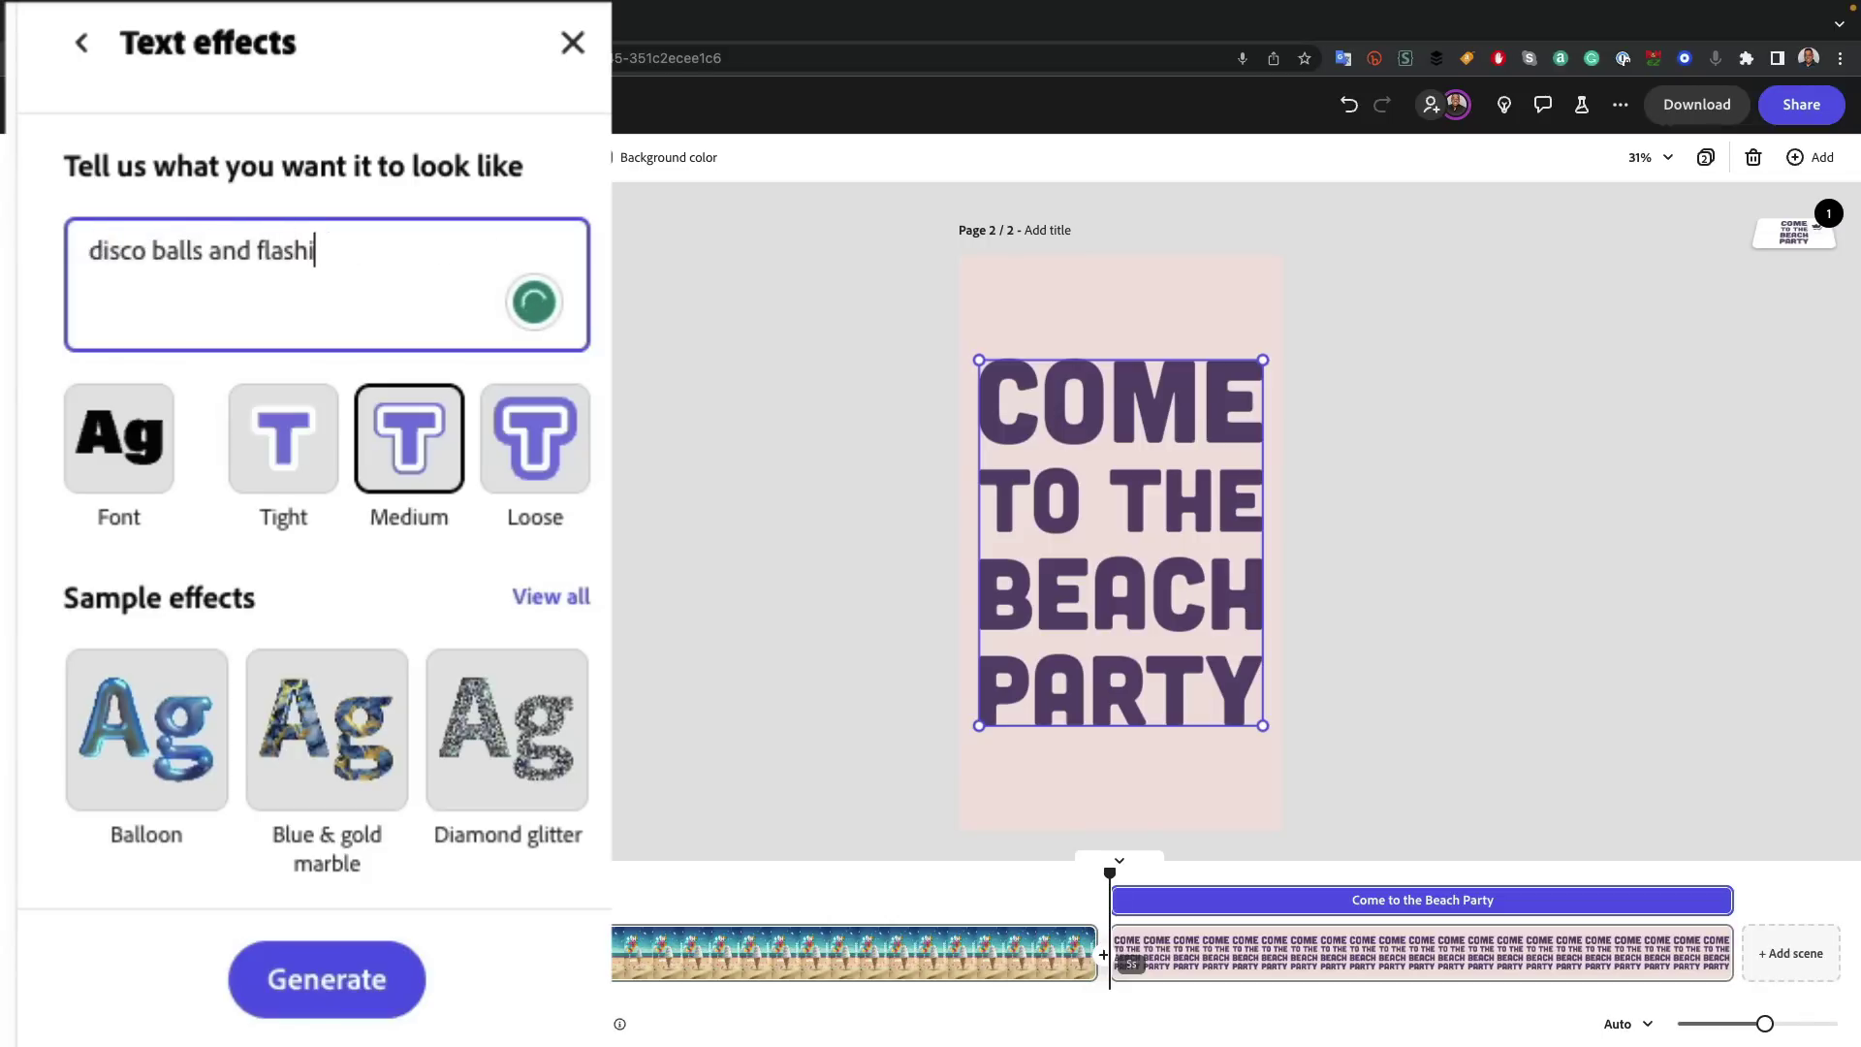
pyautogui.write('ng lights')
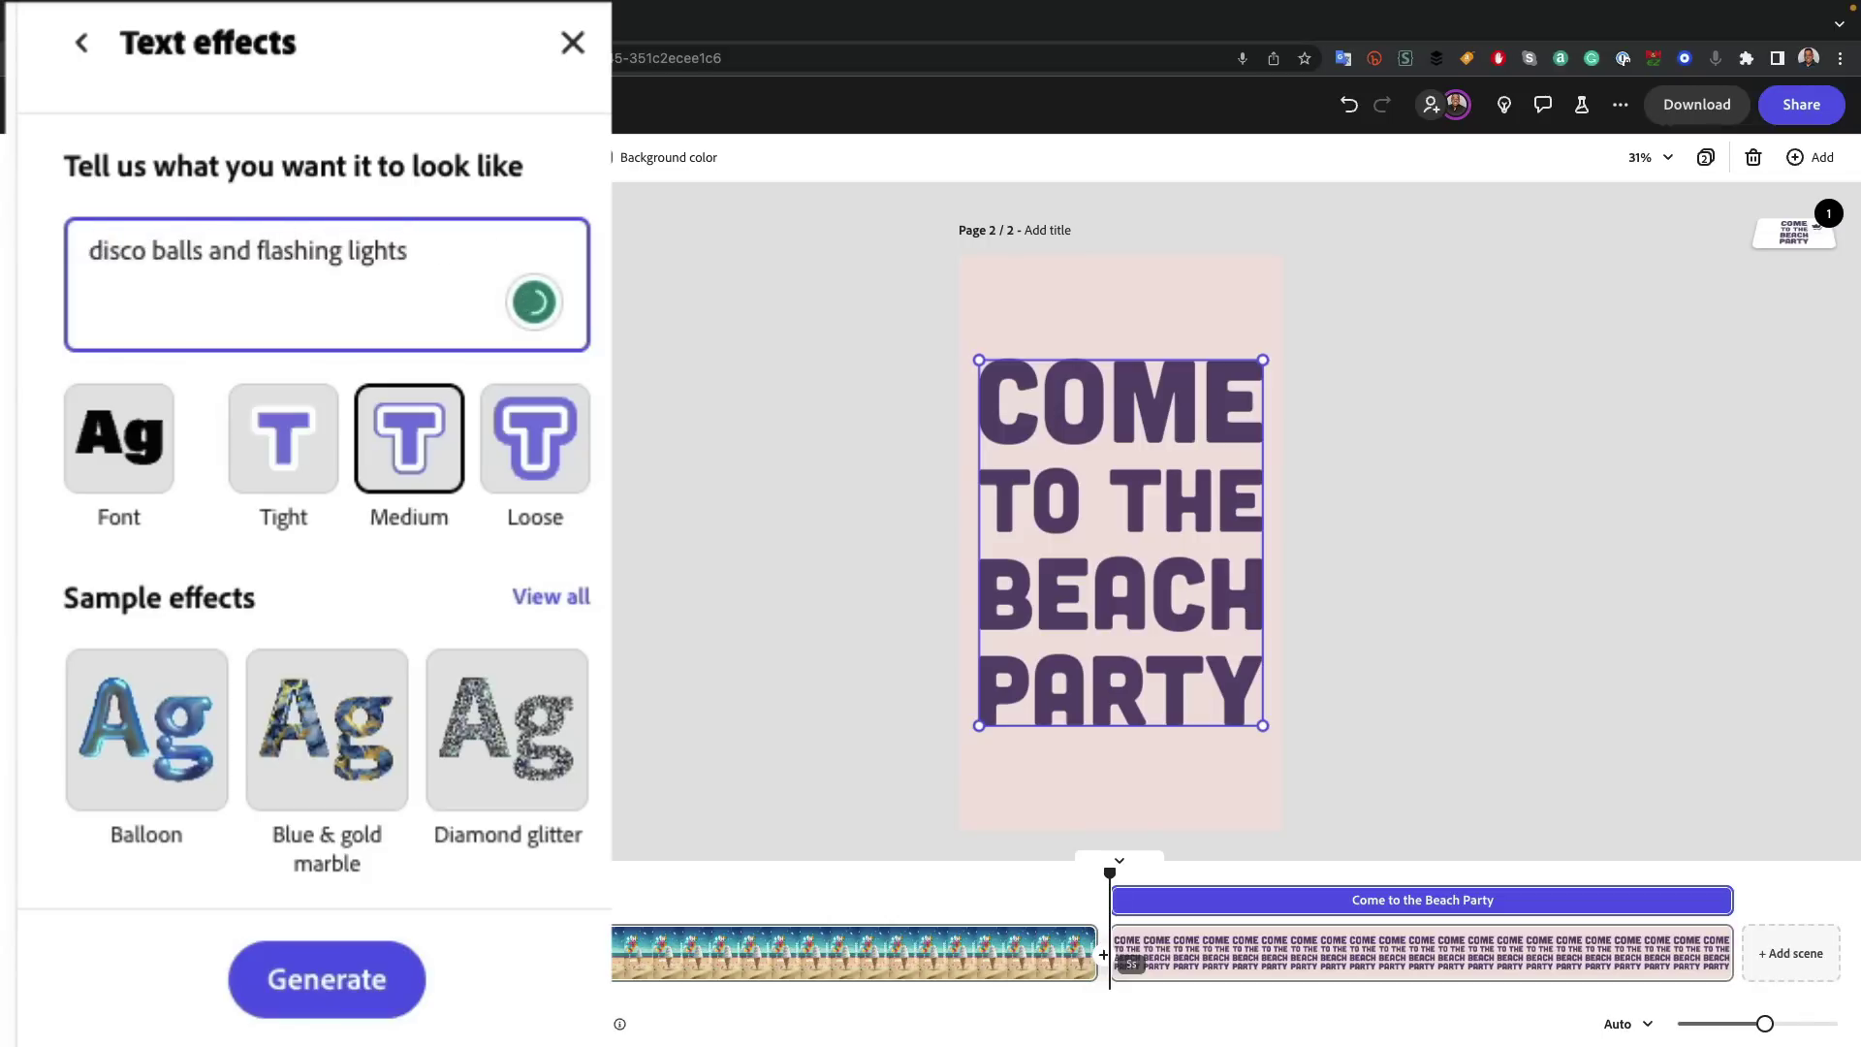
pyautogui.click(320, 984)
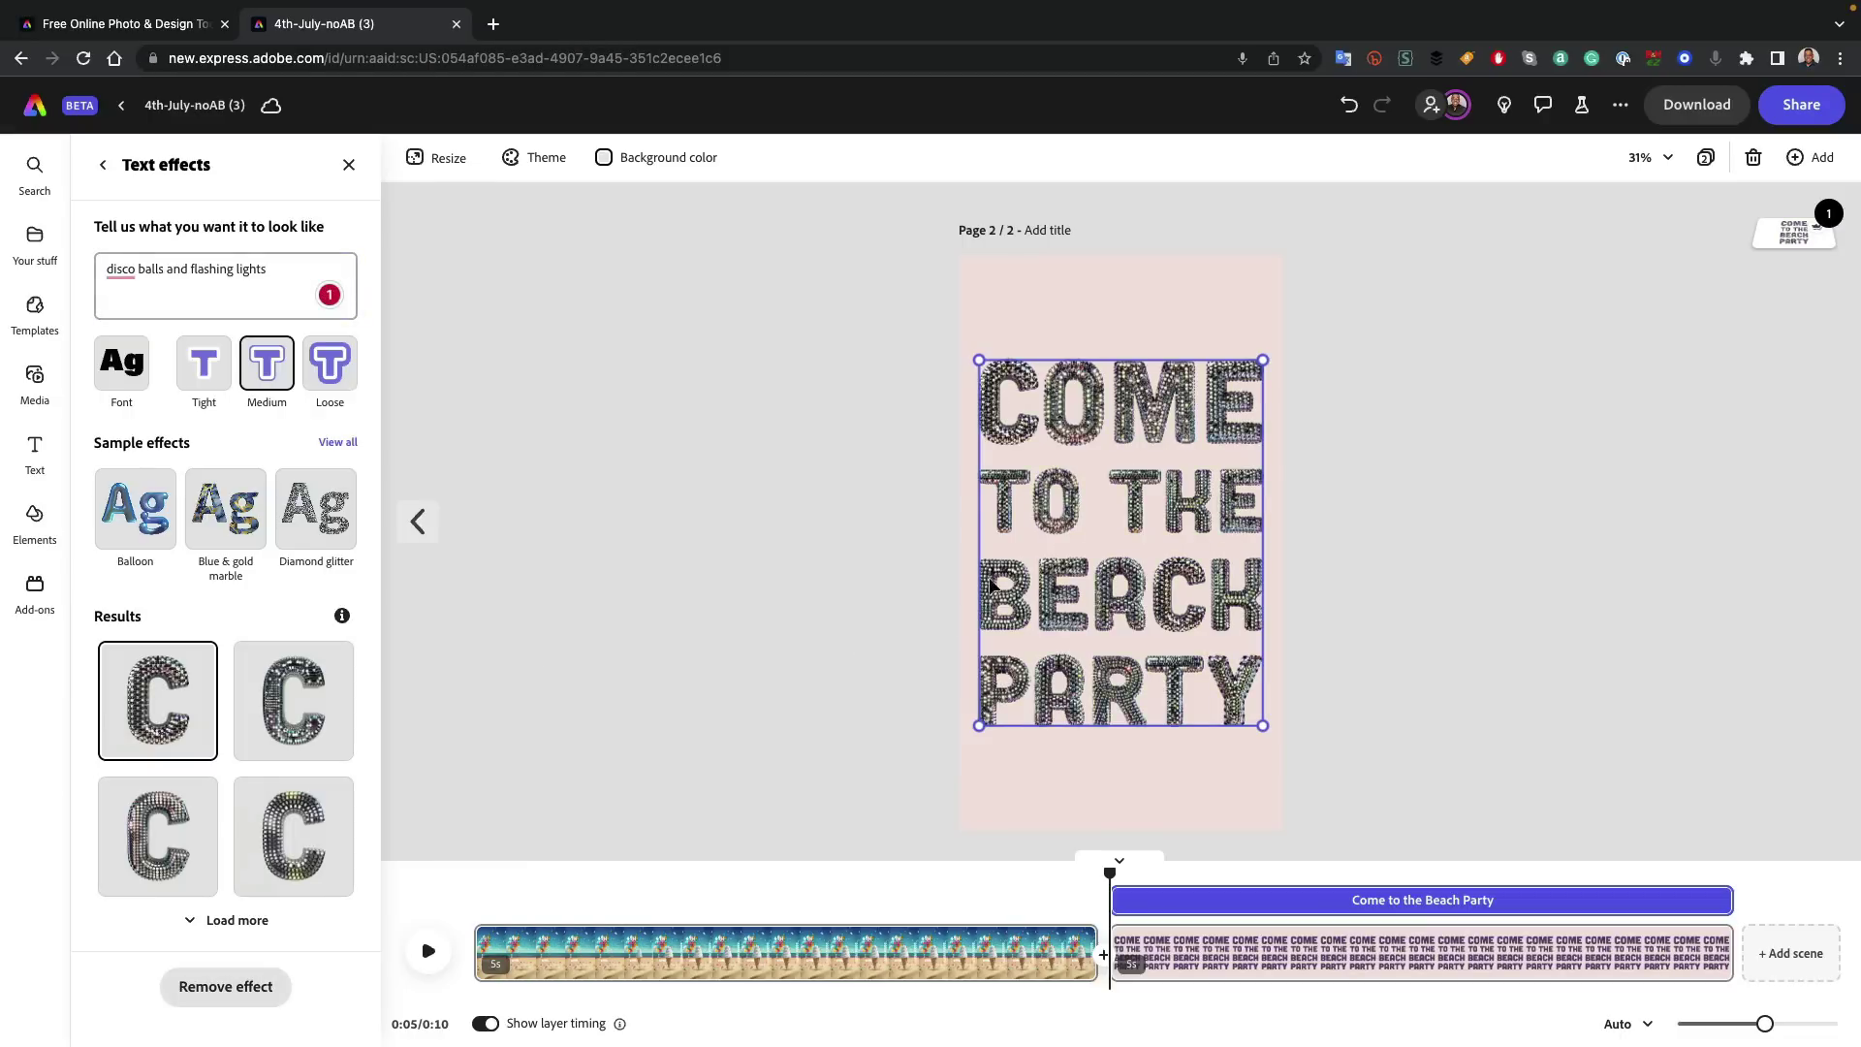
pyautogui.scroll(10, 1086, 433)
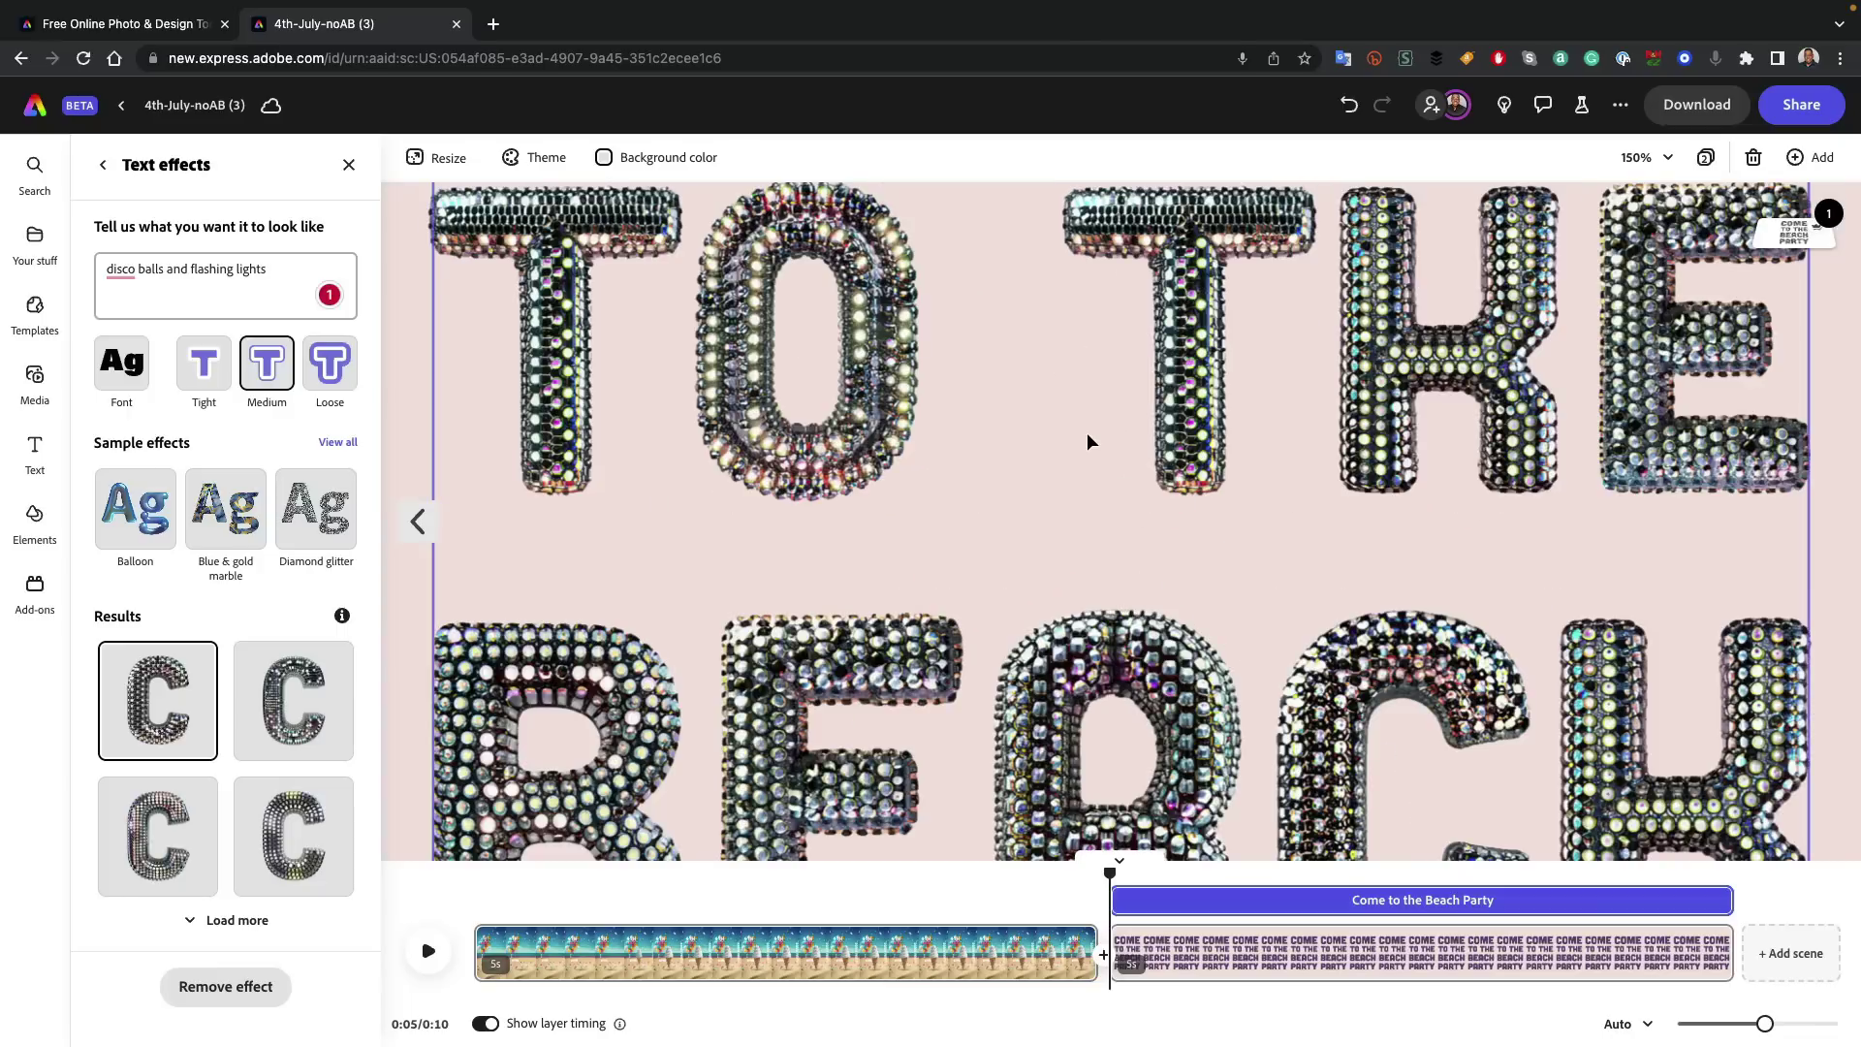
pyautogui.scroll(-10, 1085, 433)
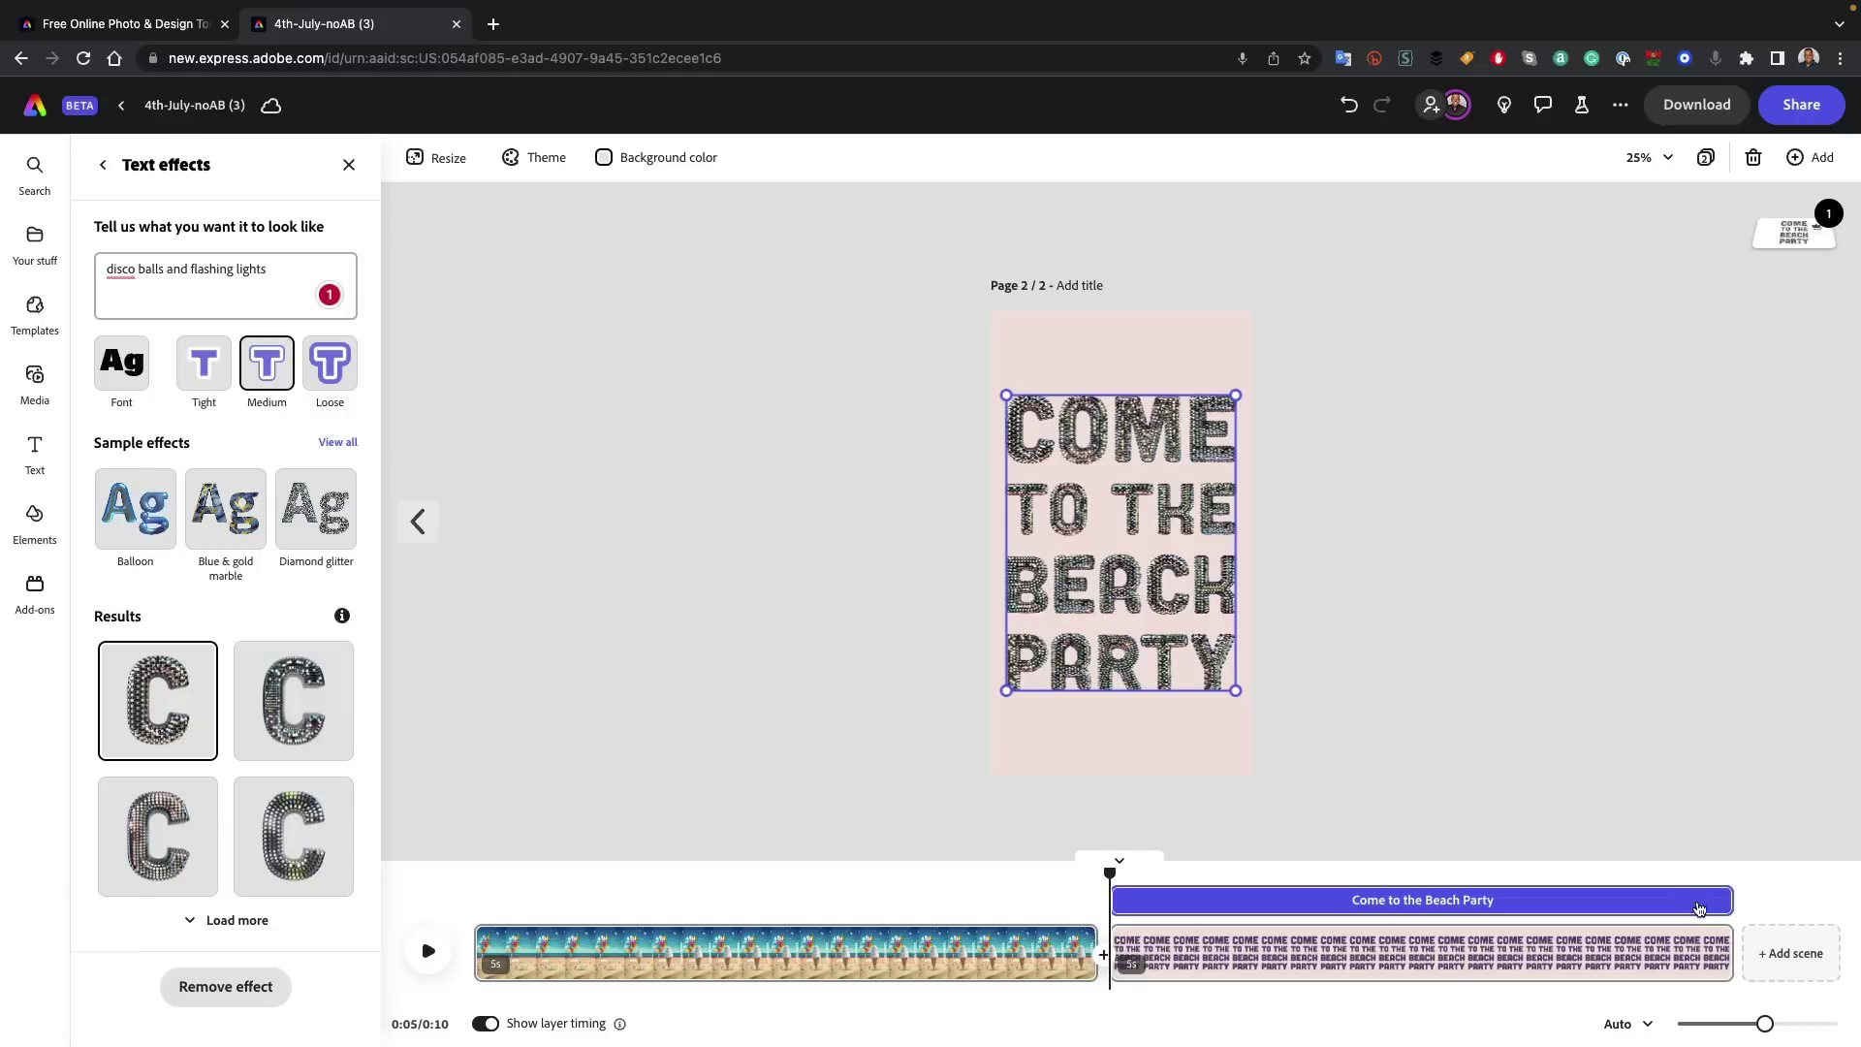
# - Add a new scene and search the stock videos for 'outdoor party'
pyautogui.click(1792, 954)
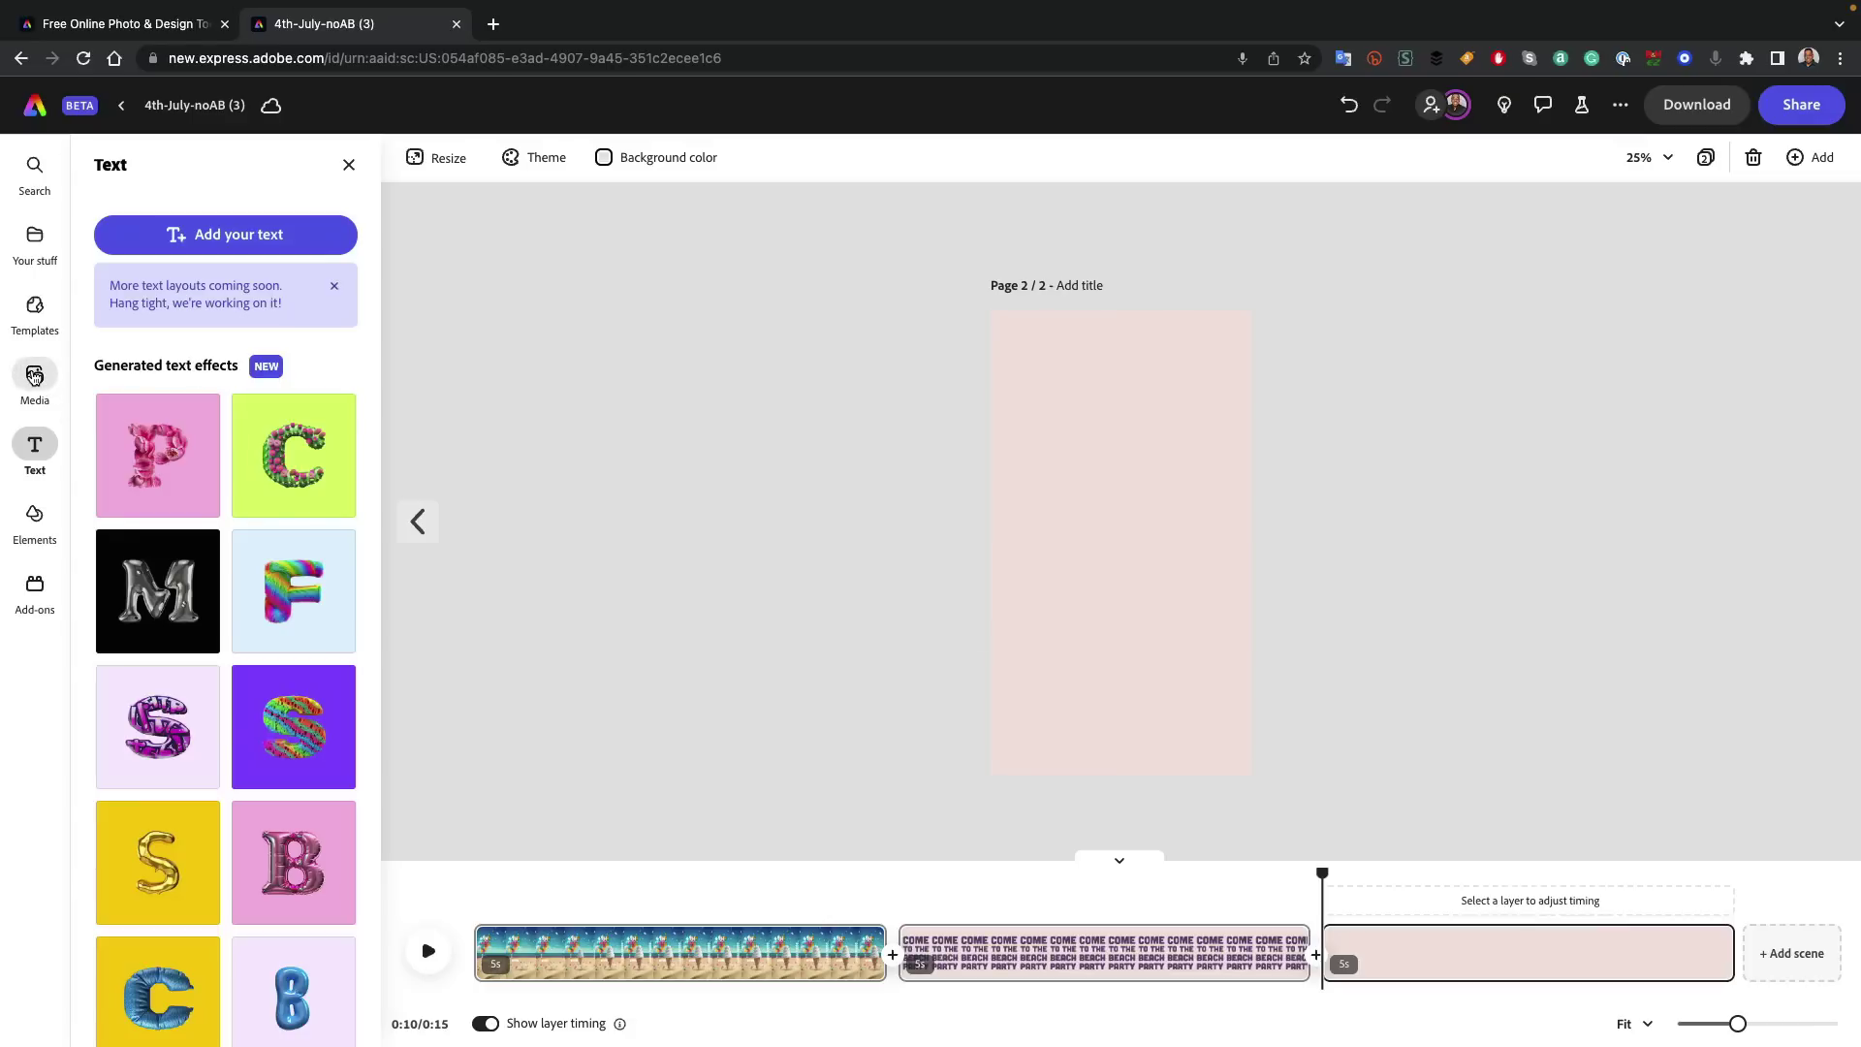
pyautogui.click(34, 376)
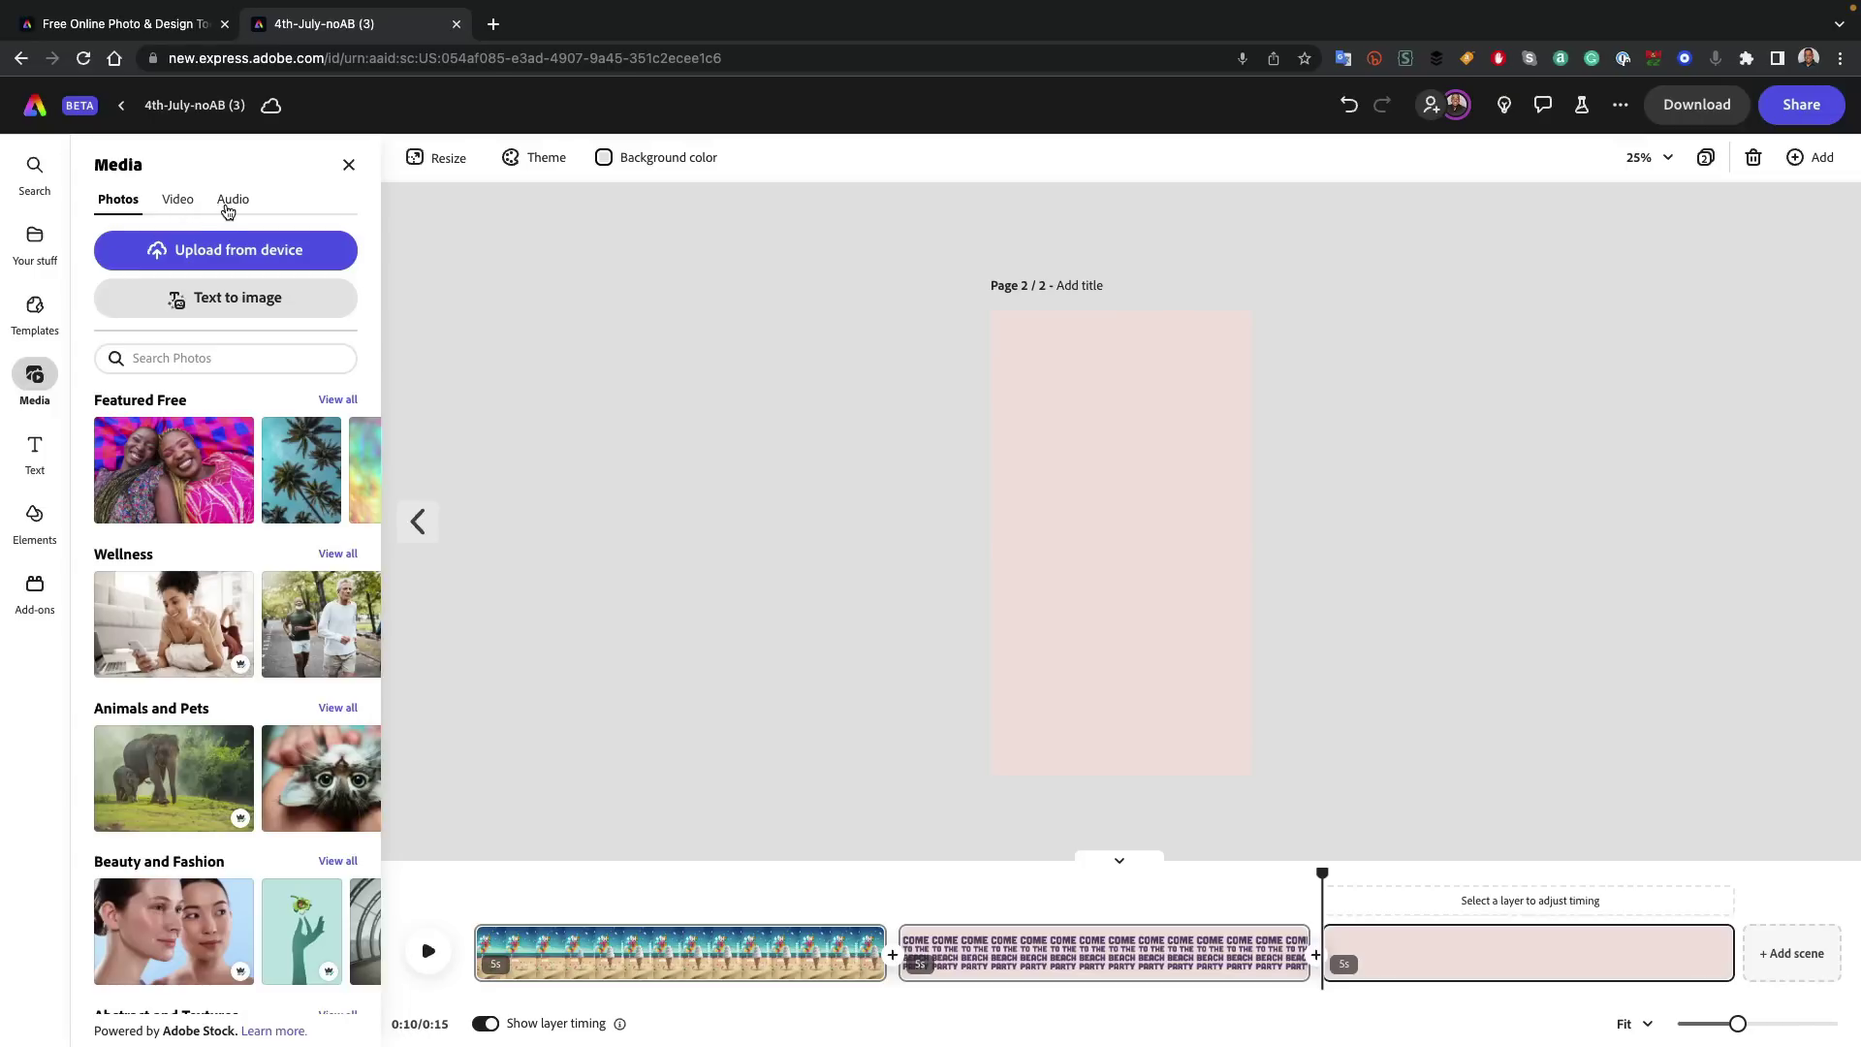
pyautogui.click(233, 201)
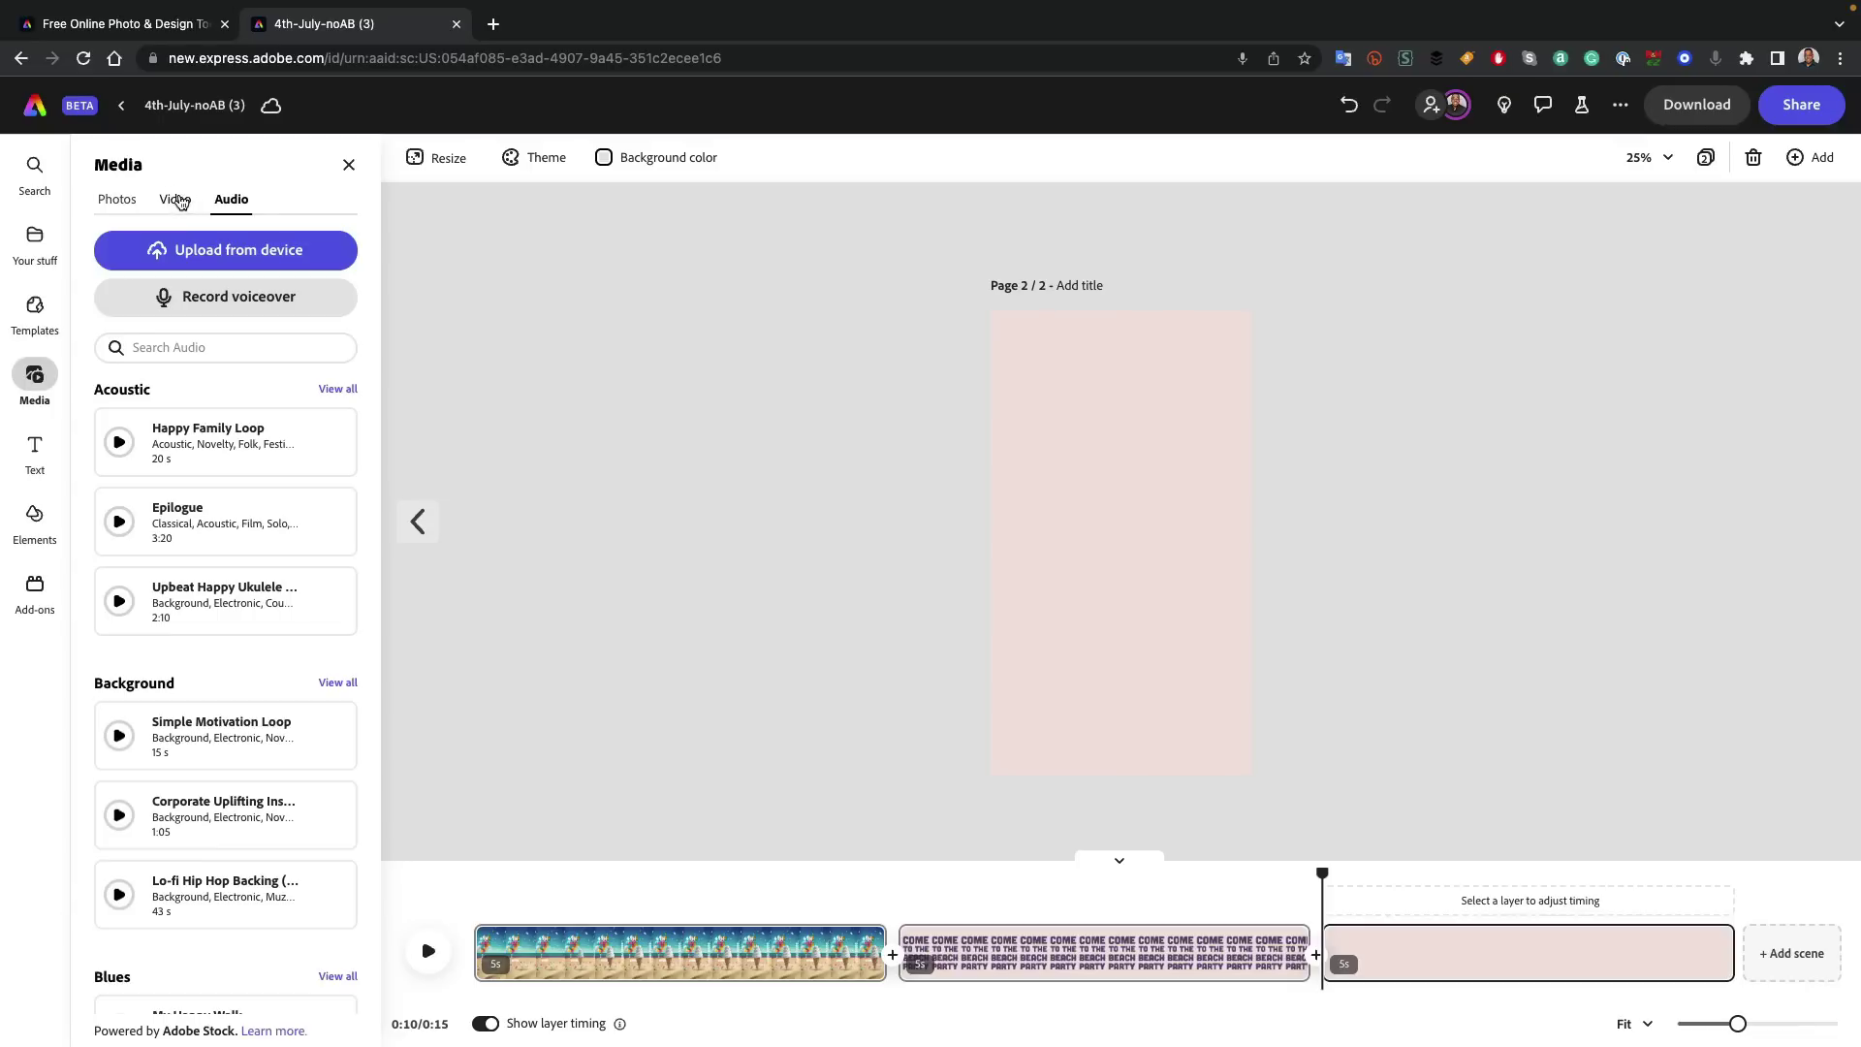
pyautogui.click(179, 201)
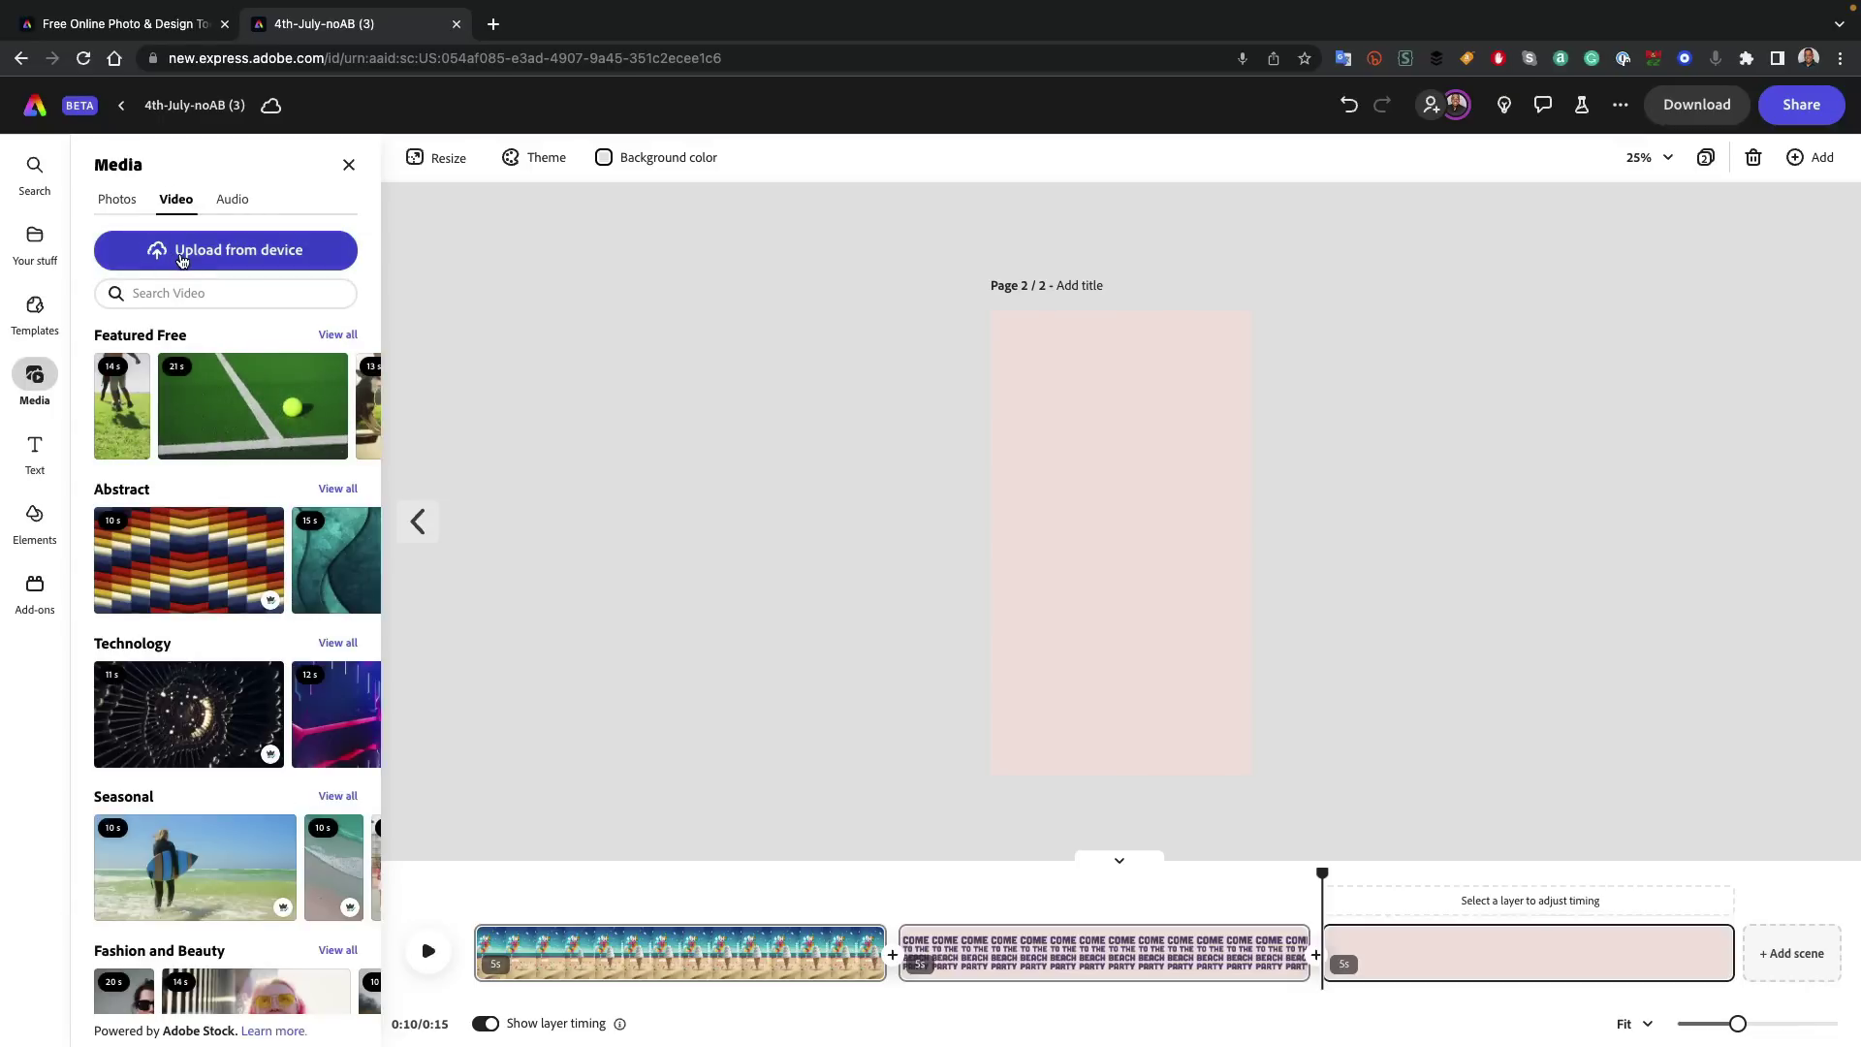
pyautogui.click(183, 291)
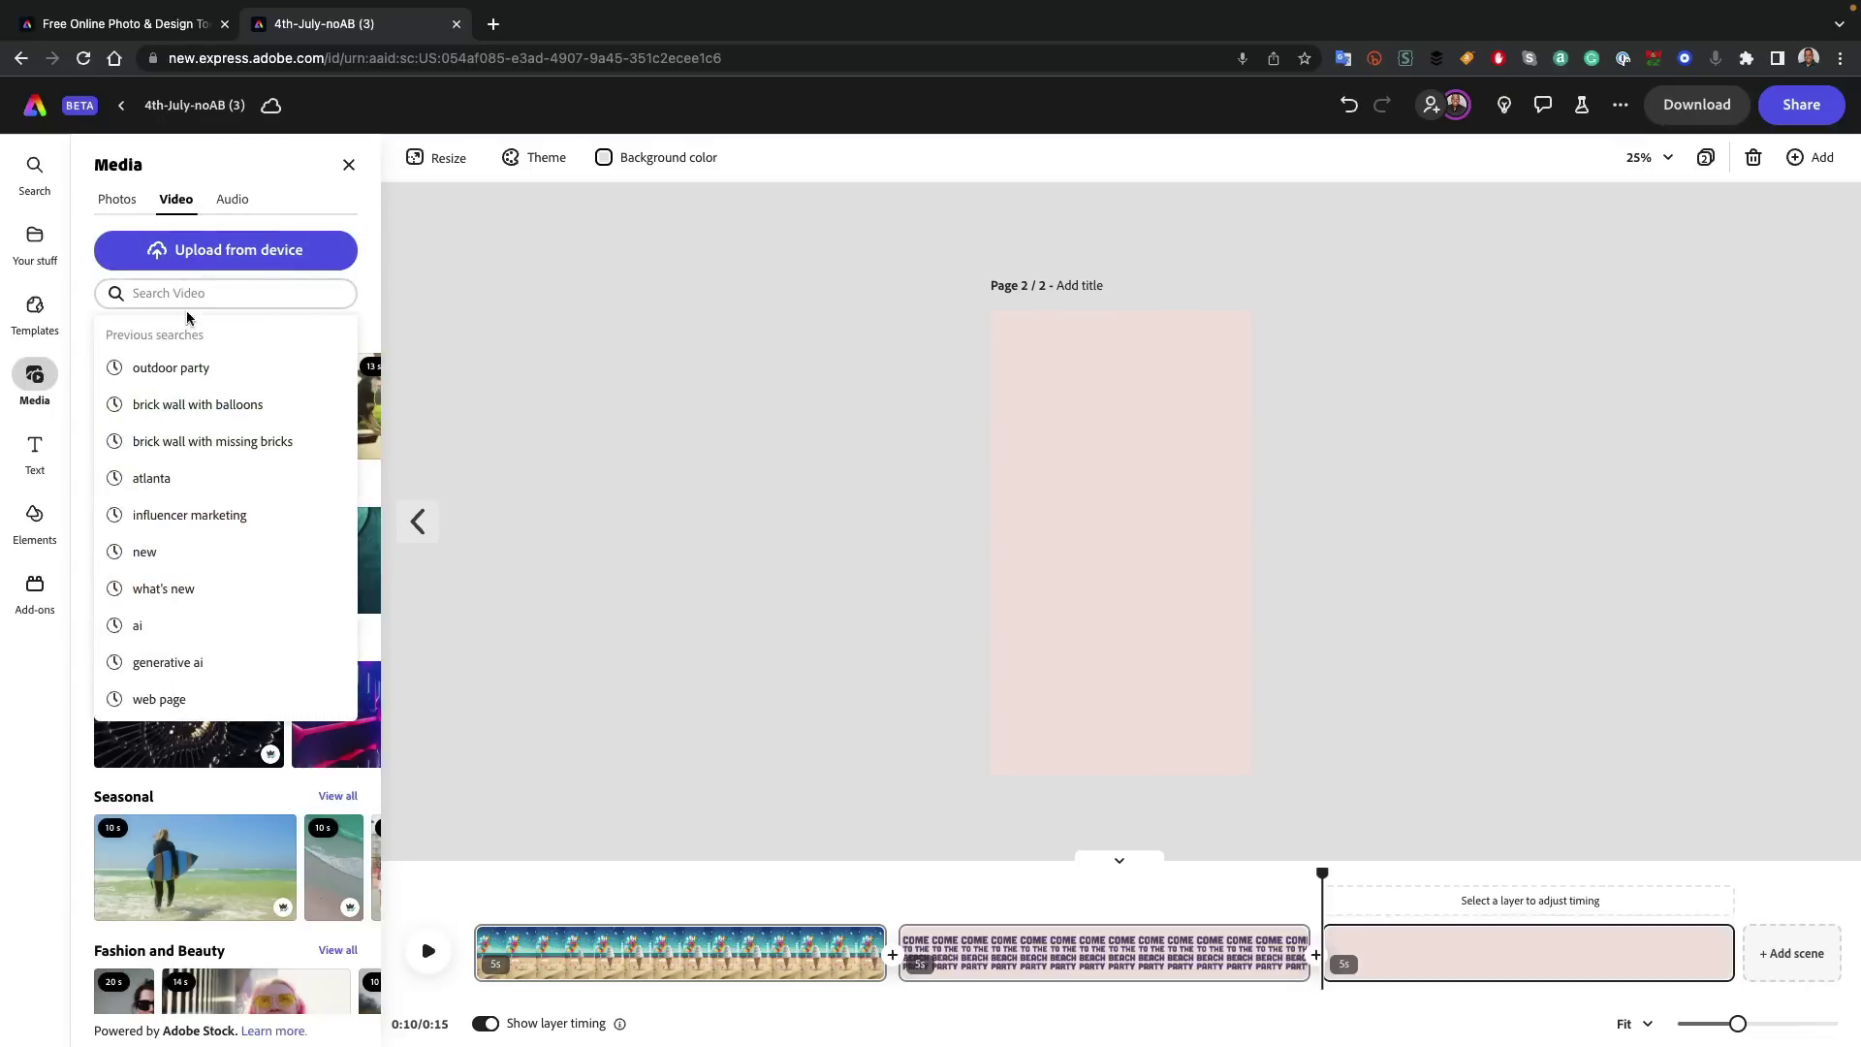
pyautogui.click(184, 366)
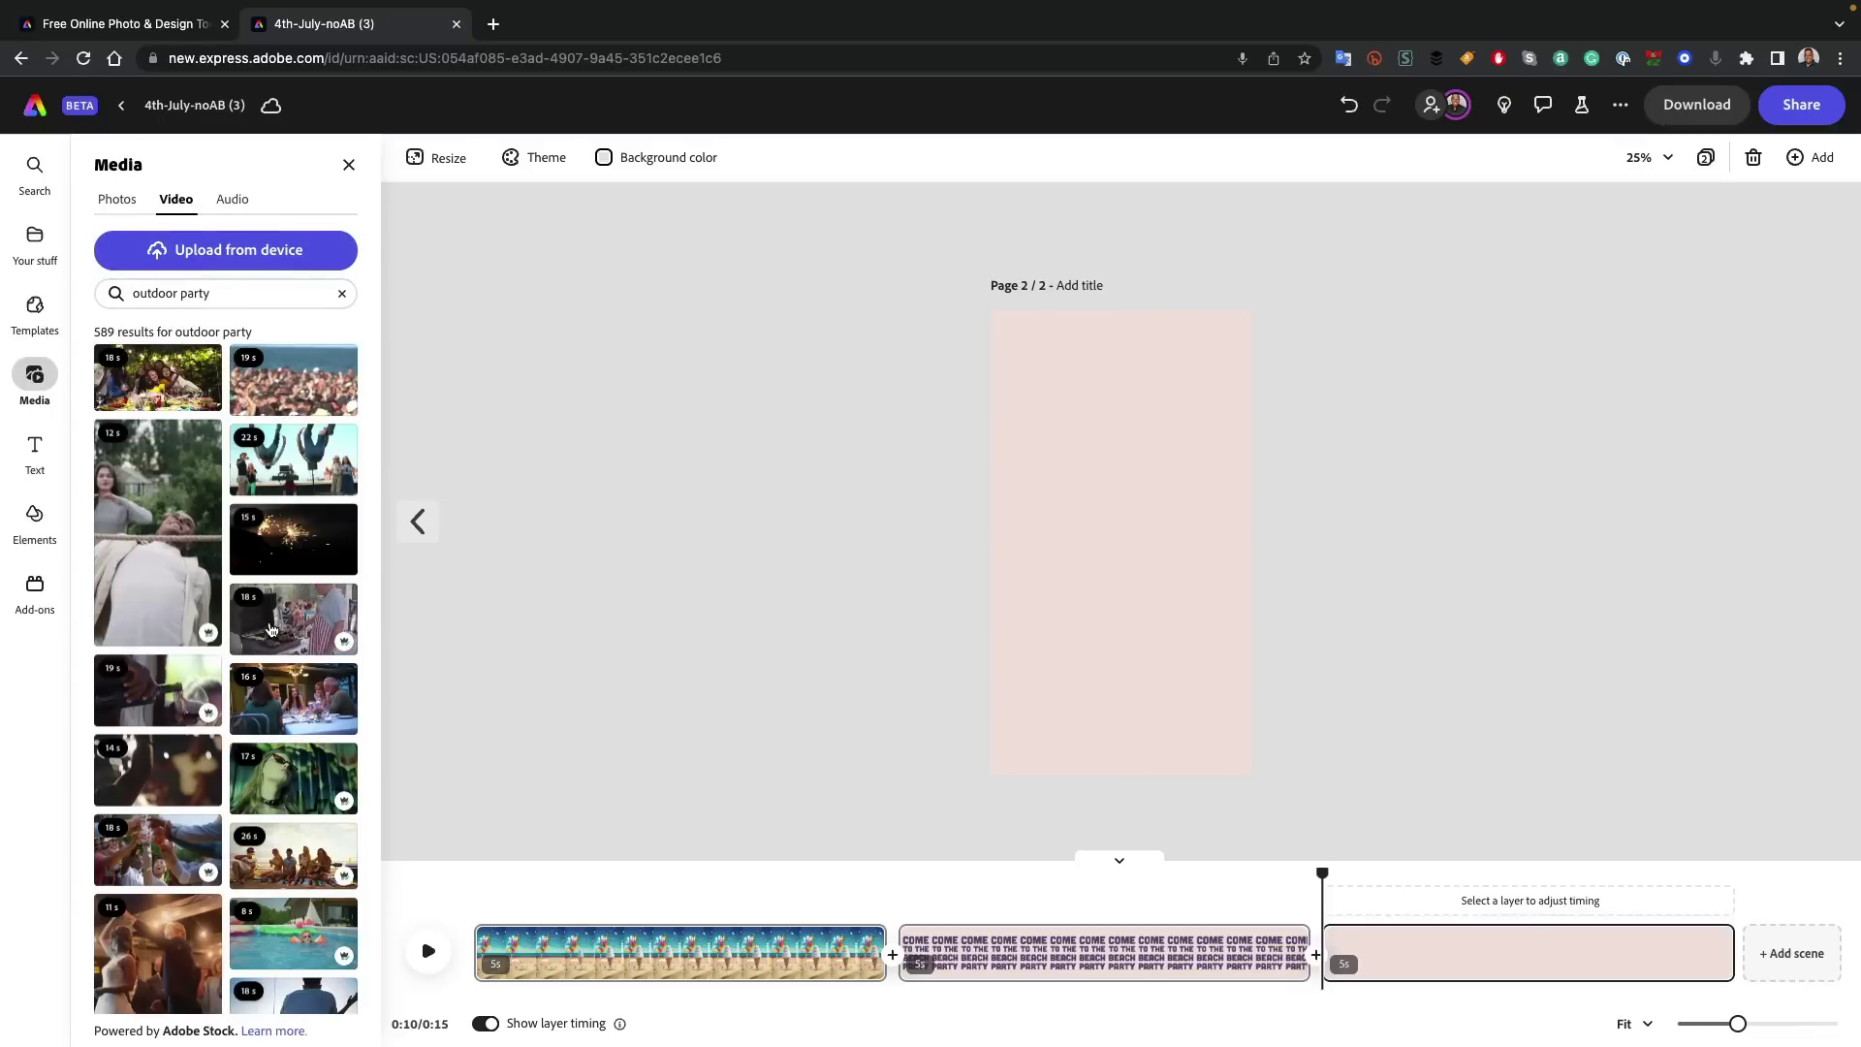
# - Fill the scene with the outdoor dancing party clip and trim it to about 3 seconds
pyautogui.scroll(-10, 273, 627)
pyautogui.scroll(-10, 272, 627)
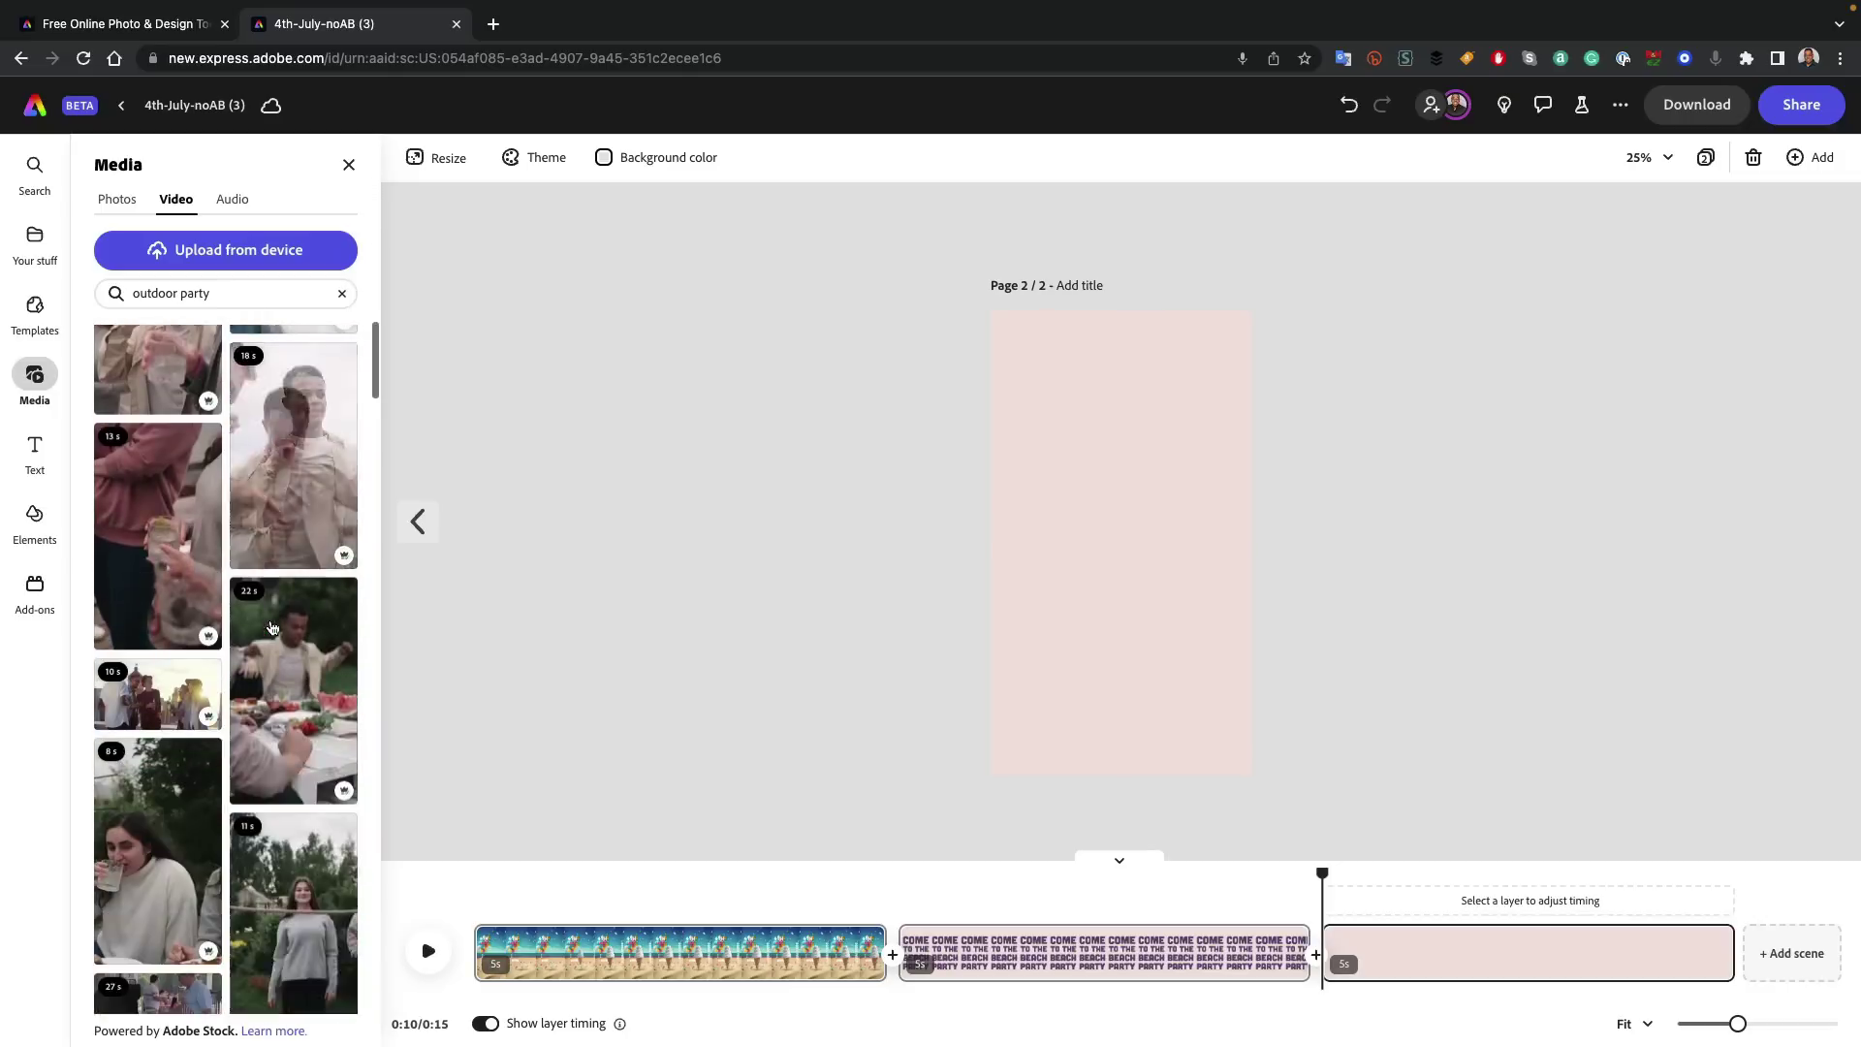
pyautogui.scroll(-10, 273, 628)
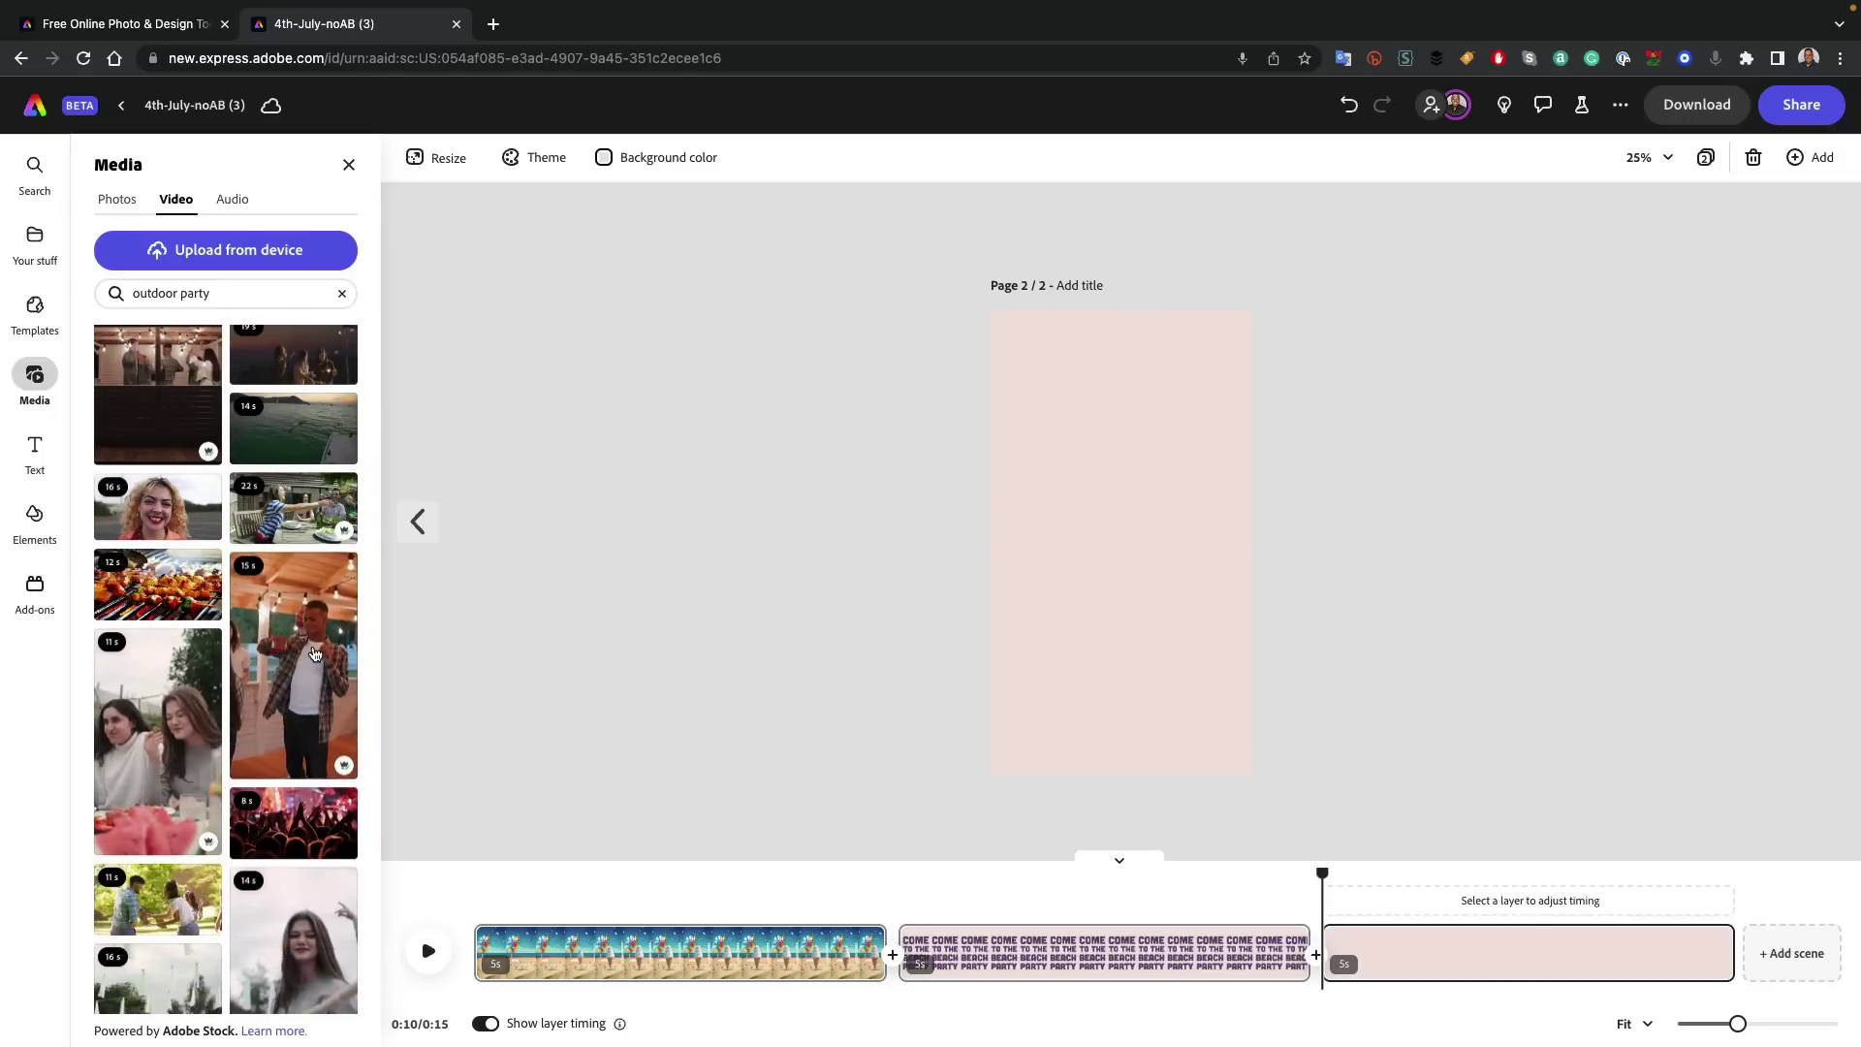
pyautogui.click(273, 627)
pyautogui.moveTo(1731, 962)
pyautogui.moveTo(1731, 960); pyautogui.dragTo(1138, 970)
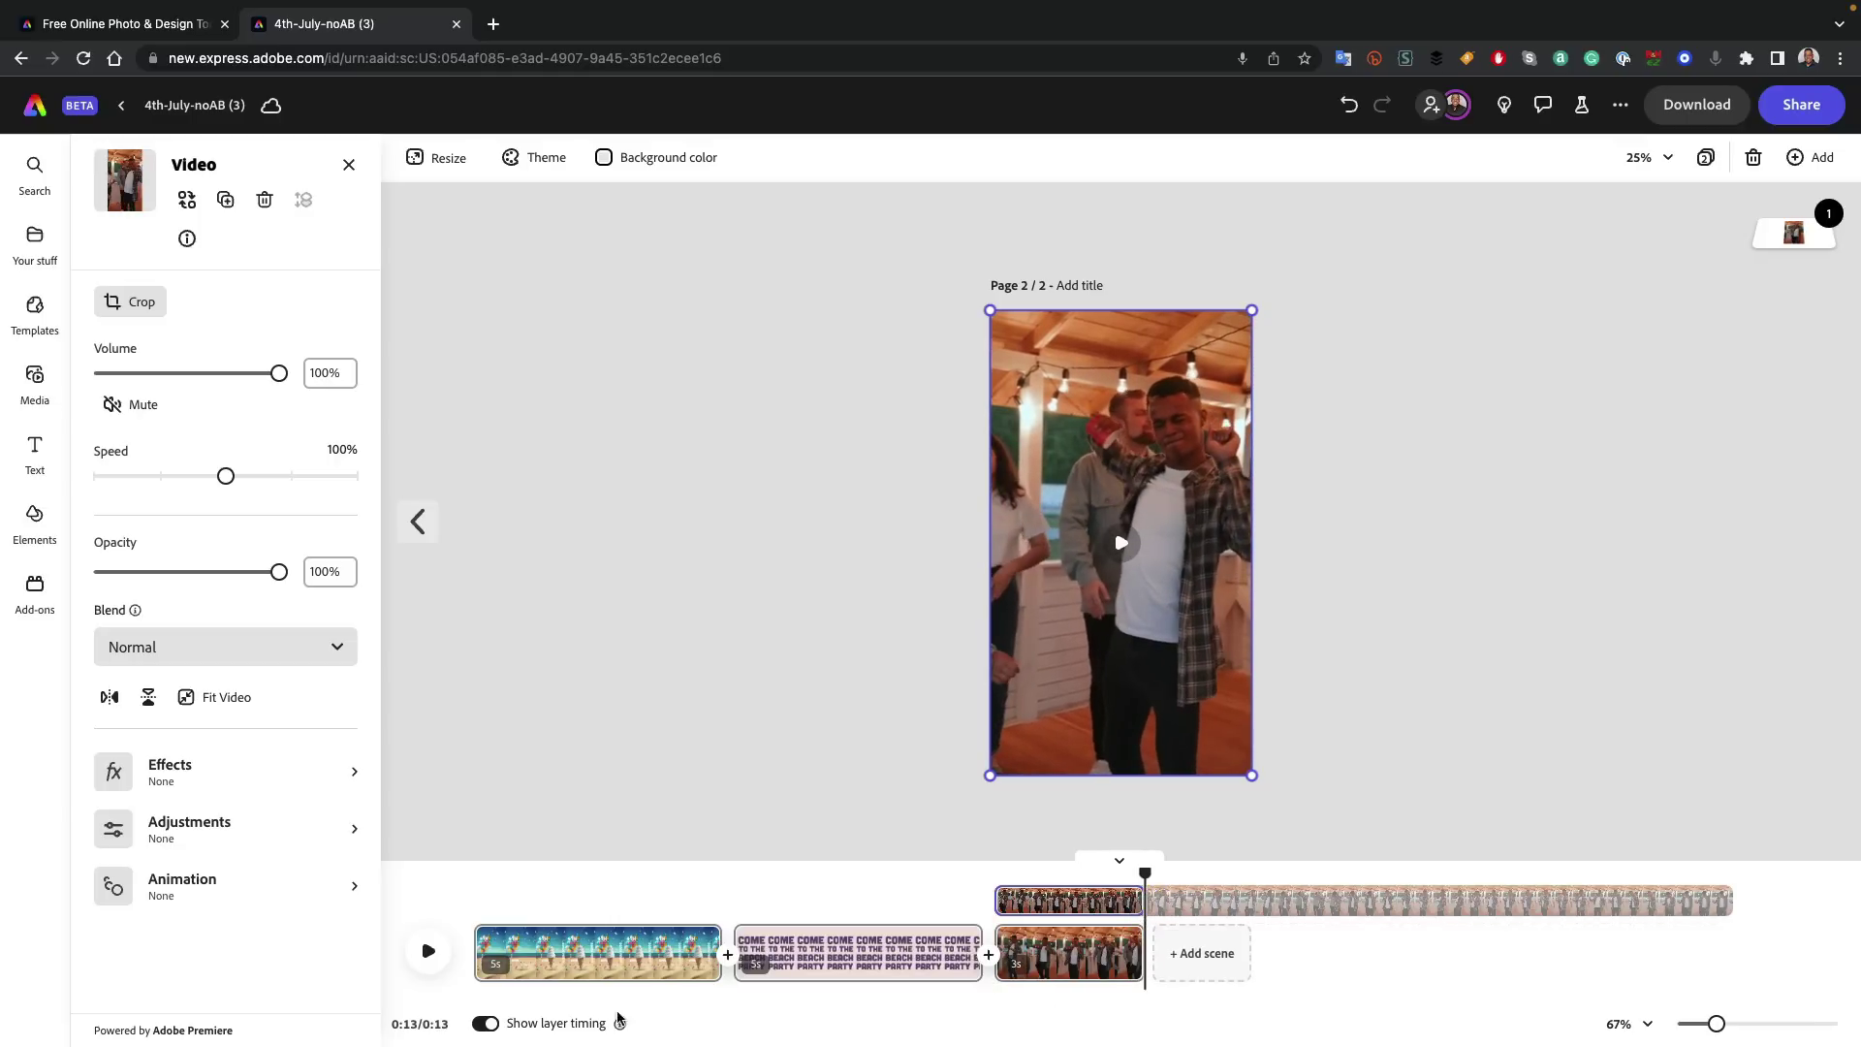
# - Reorder the scenes to the title headline first, then the dancing clip, then the beach flyer
pyautogui.click(868, 897)
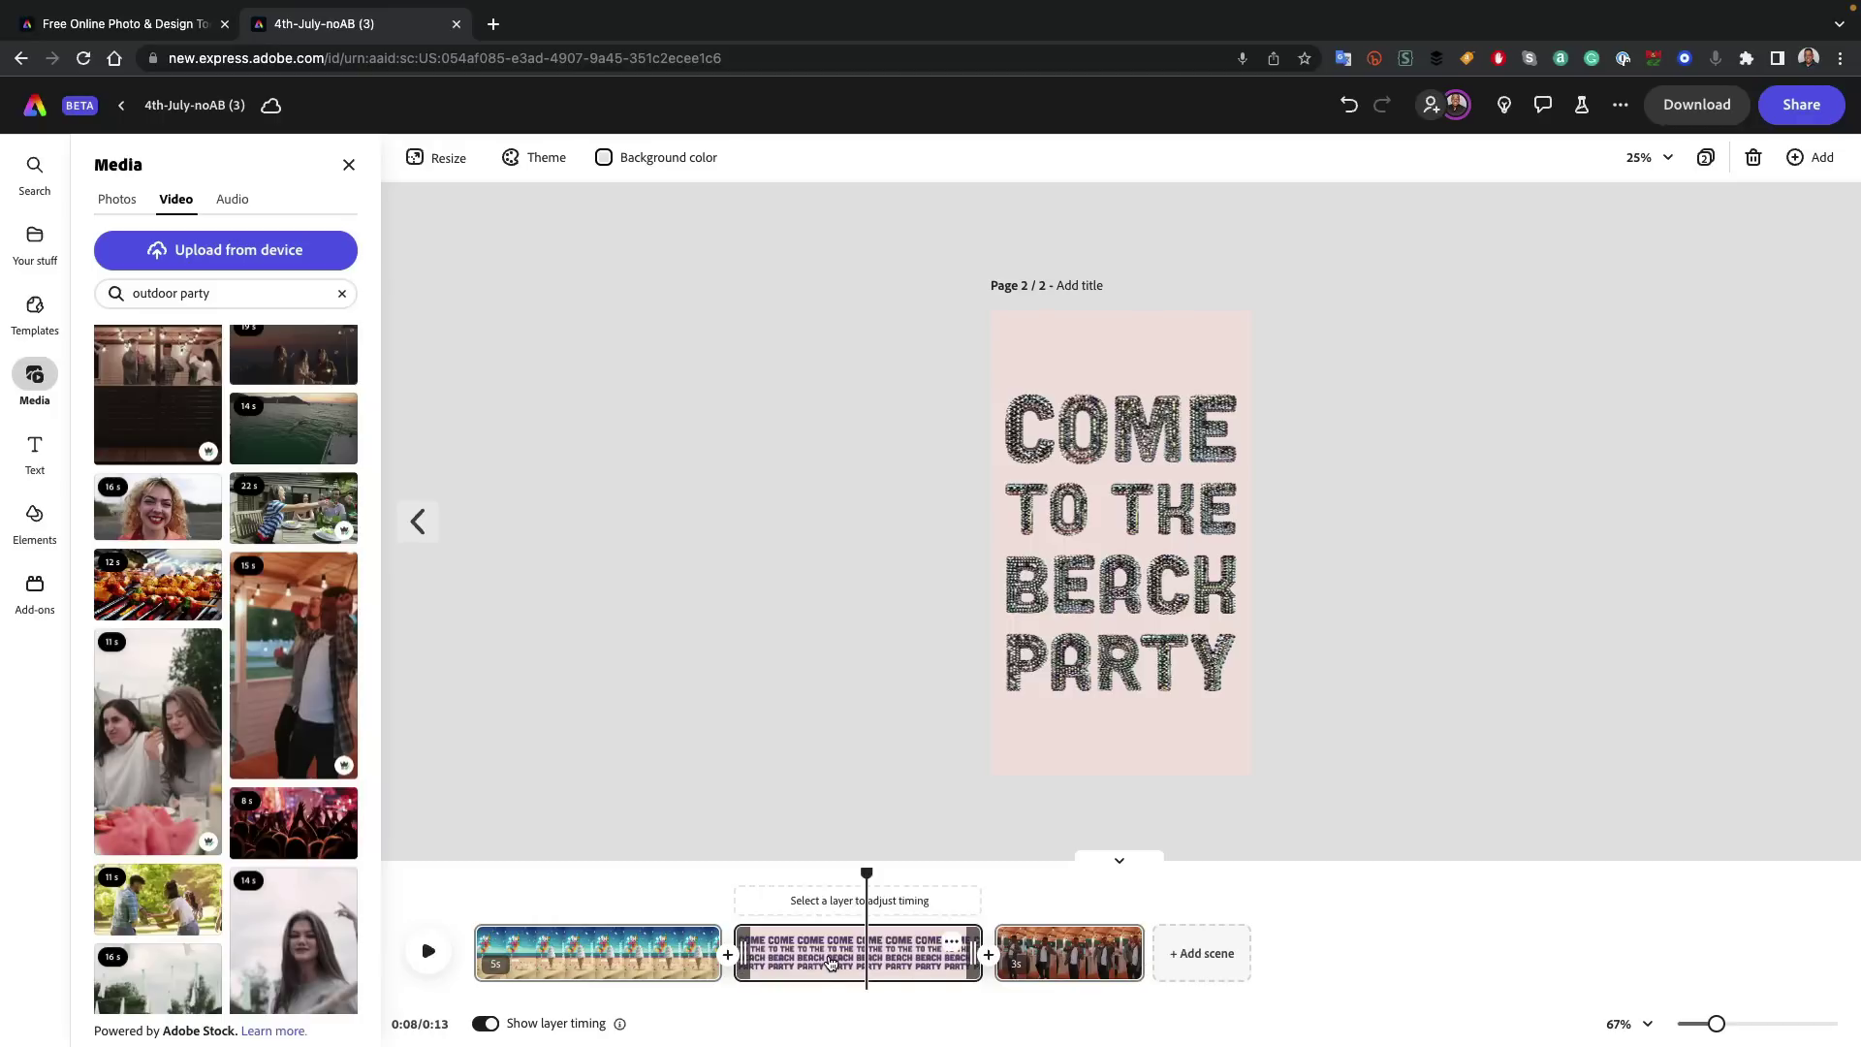
pyautogui.moveTo(1057, 955); pyautogui.dragTo(776, 970)
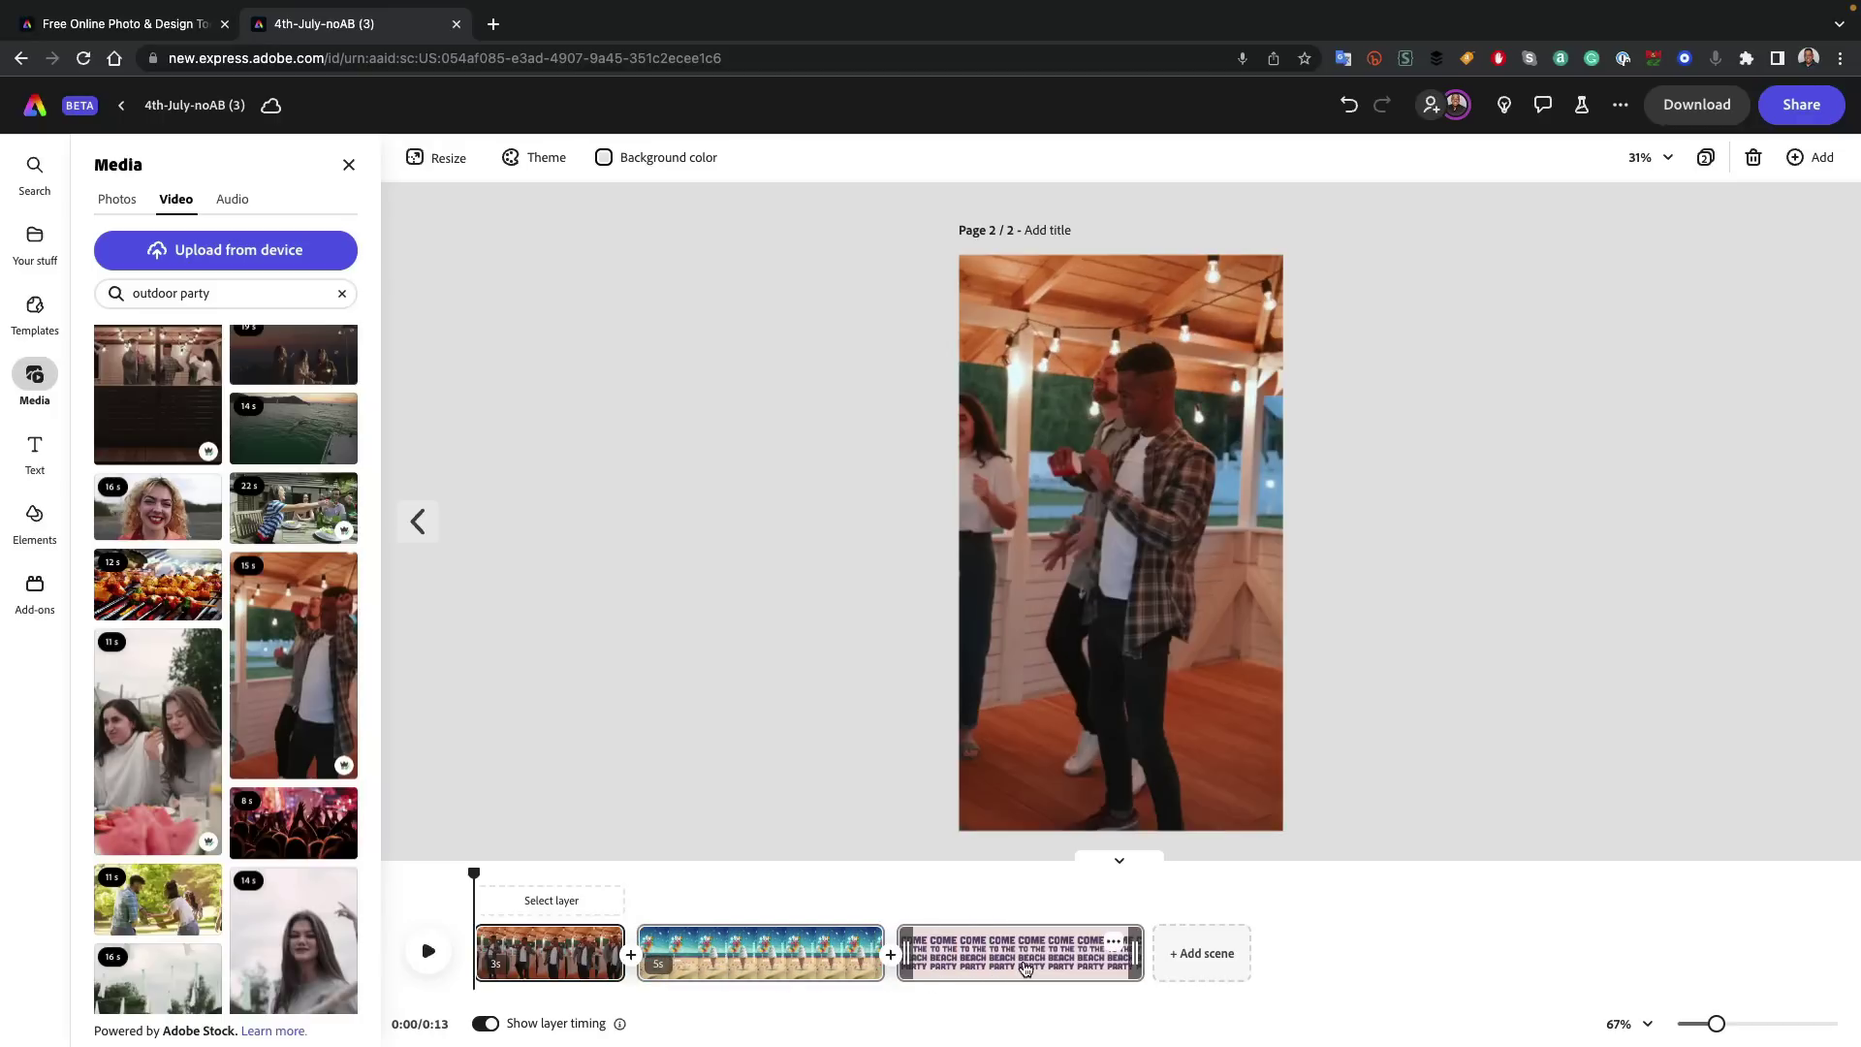
pyautogui.moveTo(1024, 968); pyautogui.dragTo(742, 970)
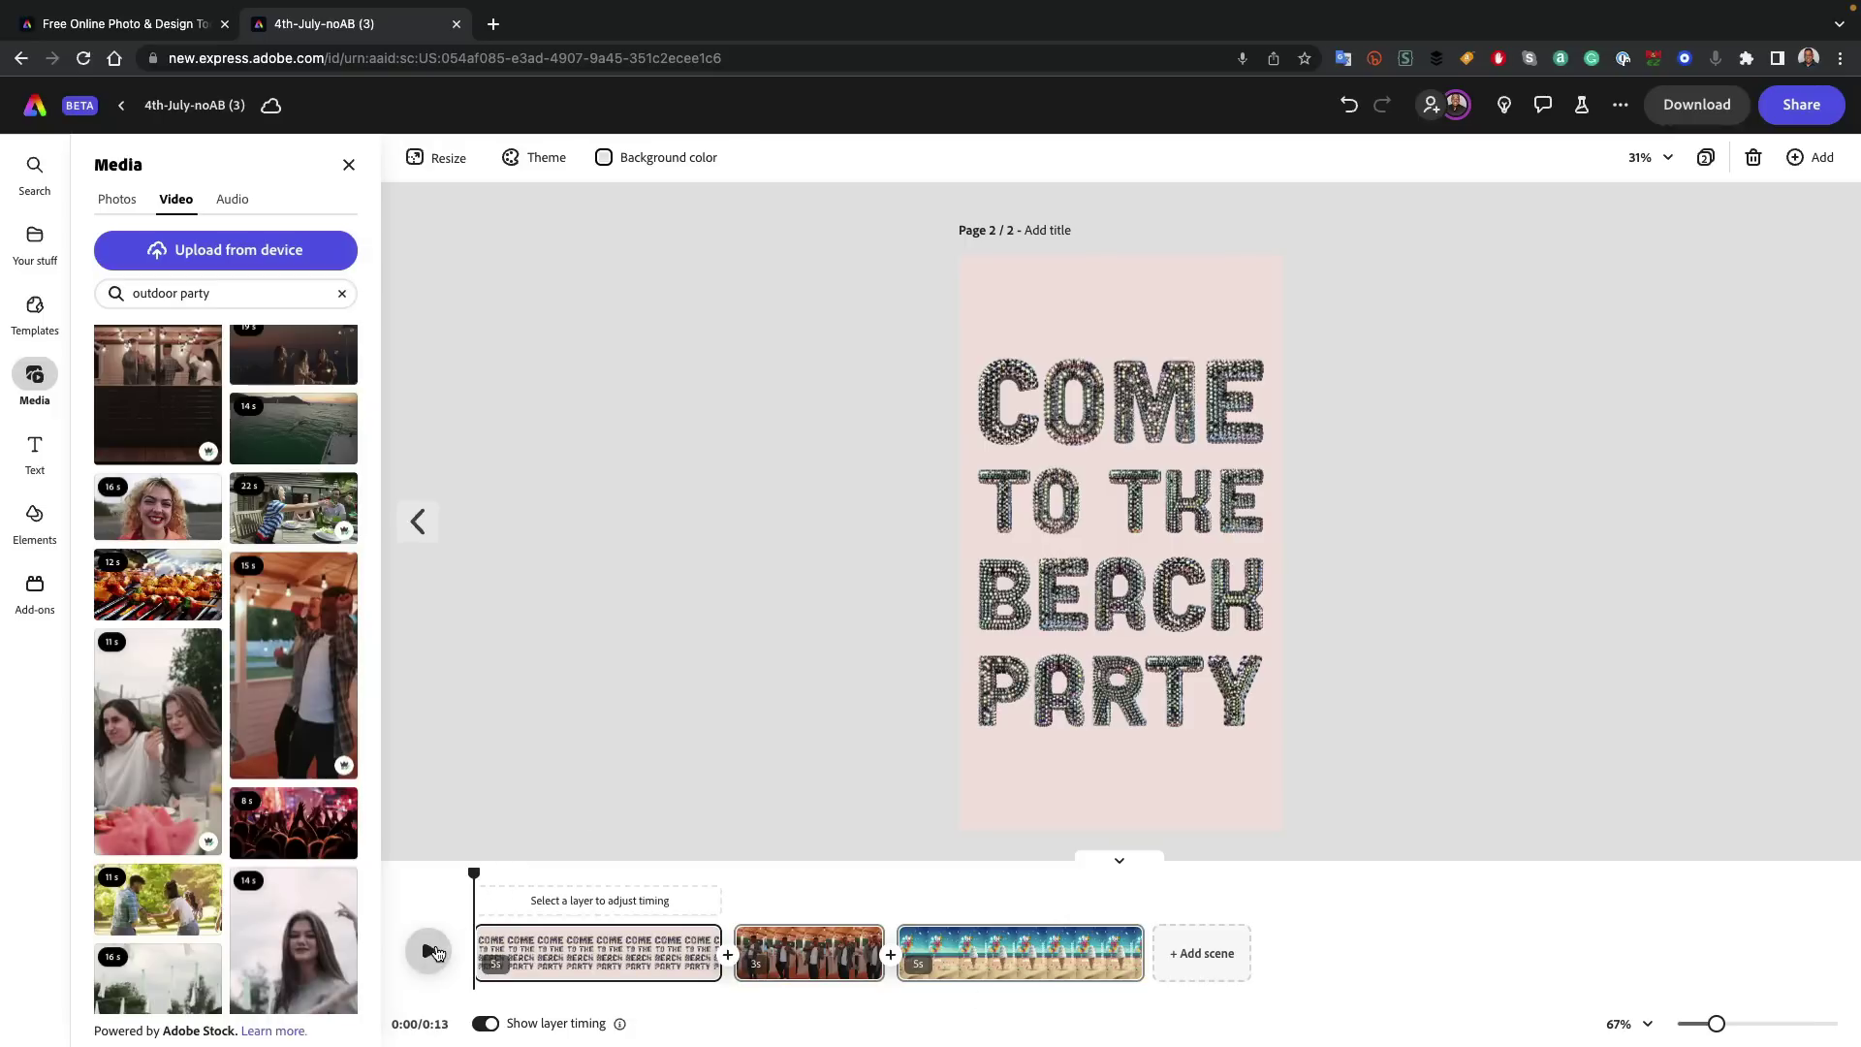
# - Preview the new order and give the COME TO THE BEACH PARTY text a Grow entrance animation
pyautogui.click(433, 952)
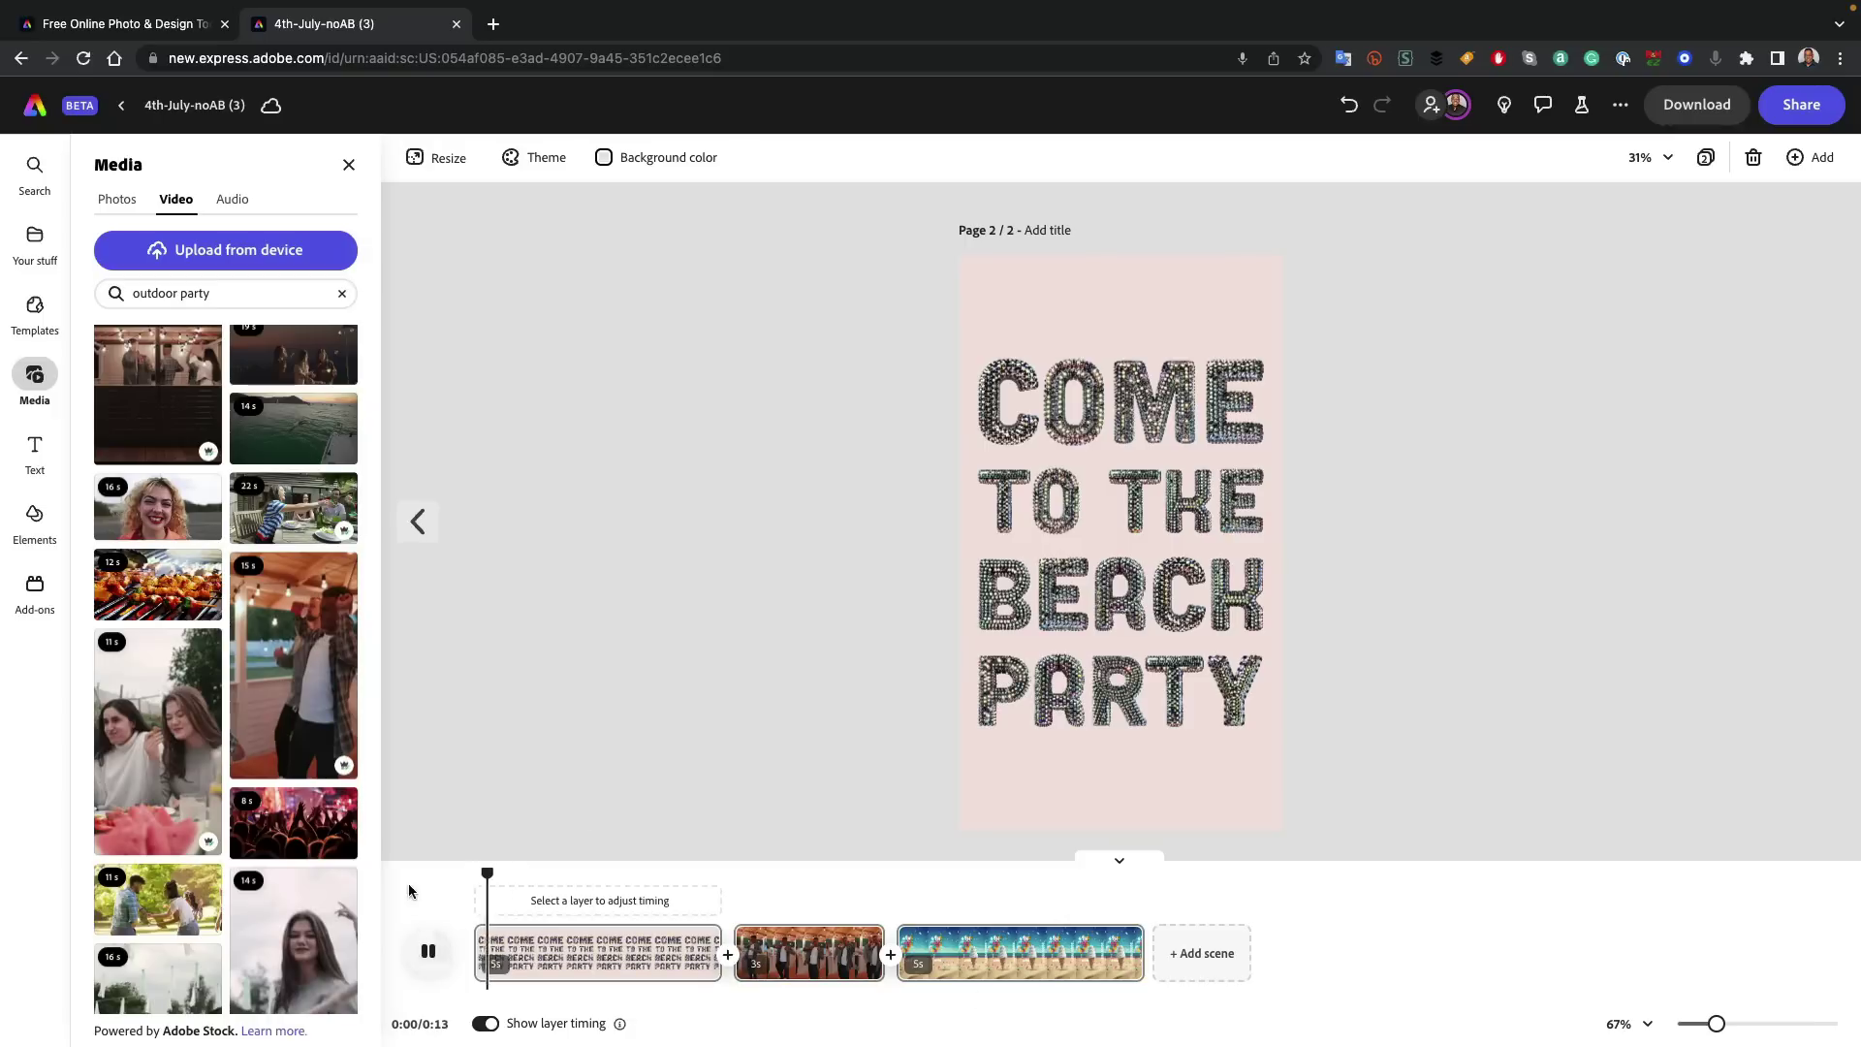
pyautogui.click(433, 952)
pyautogui.click(998, 582)
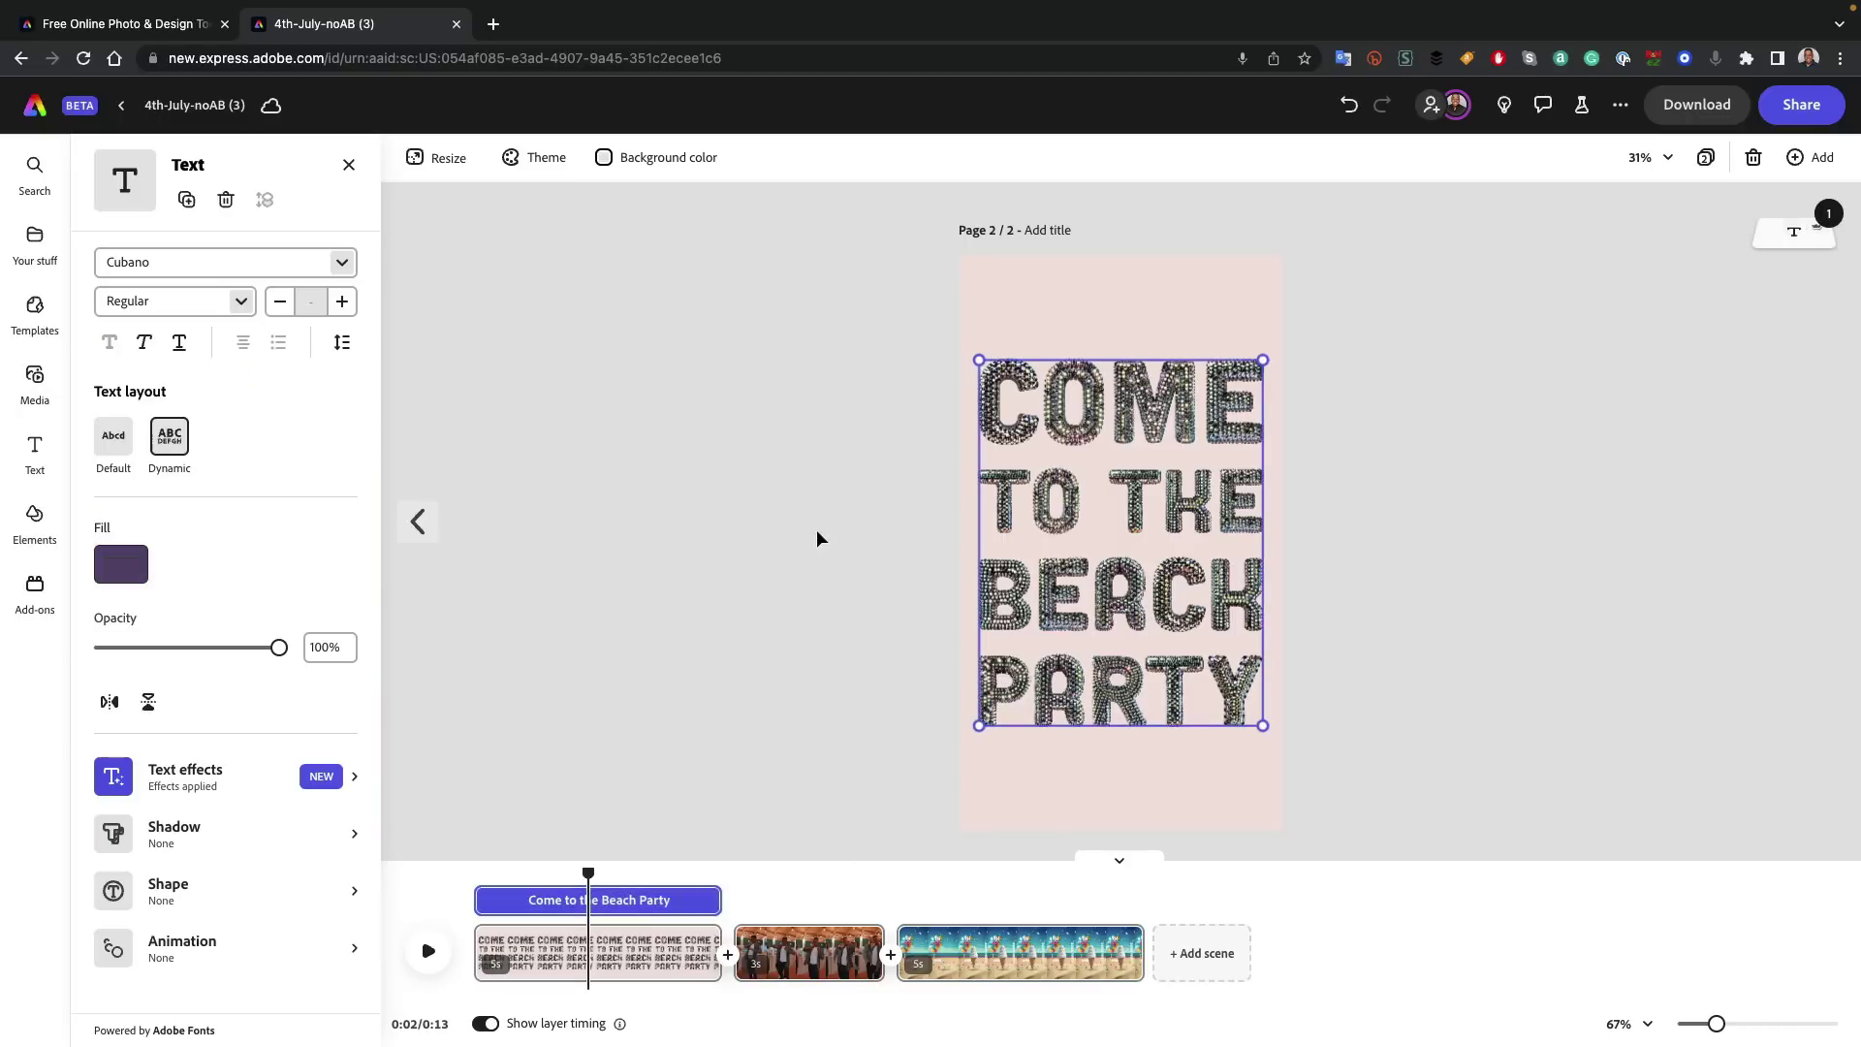
pyautogui.click(245, 950)
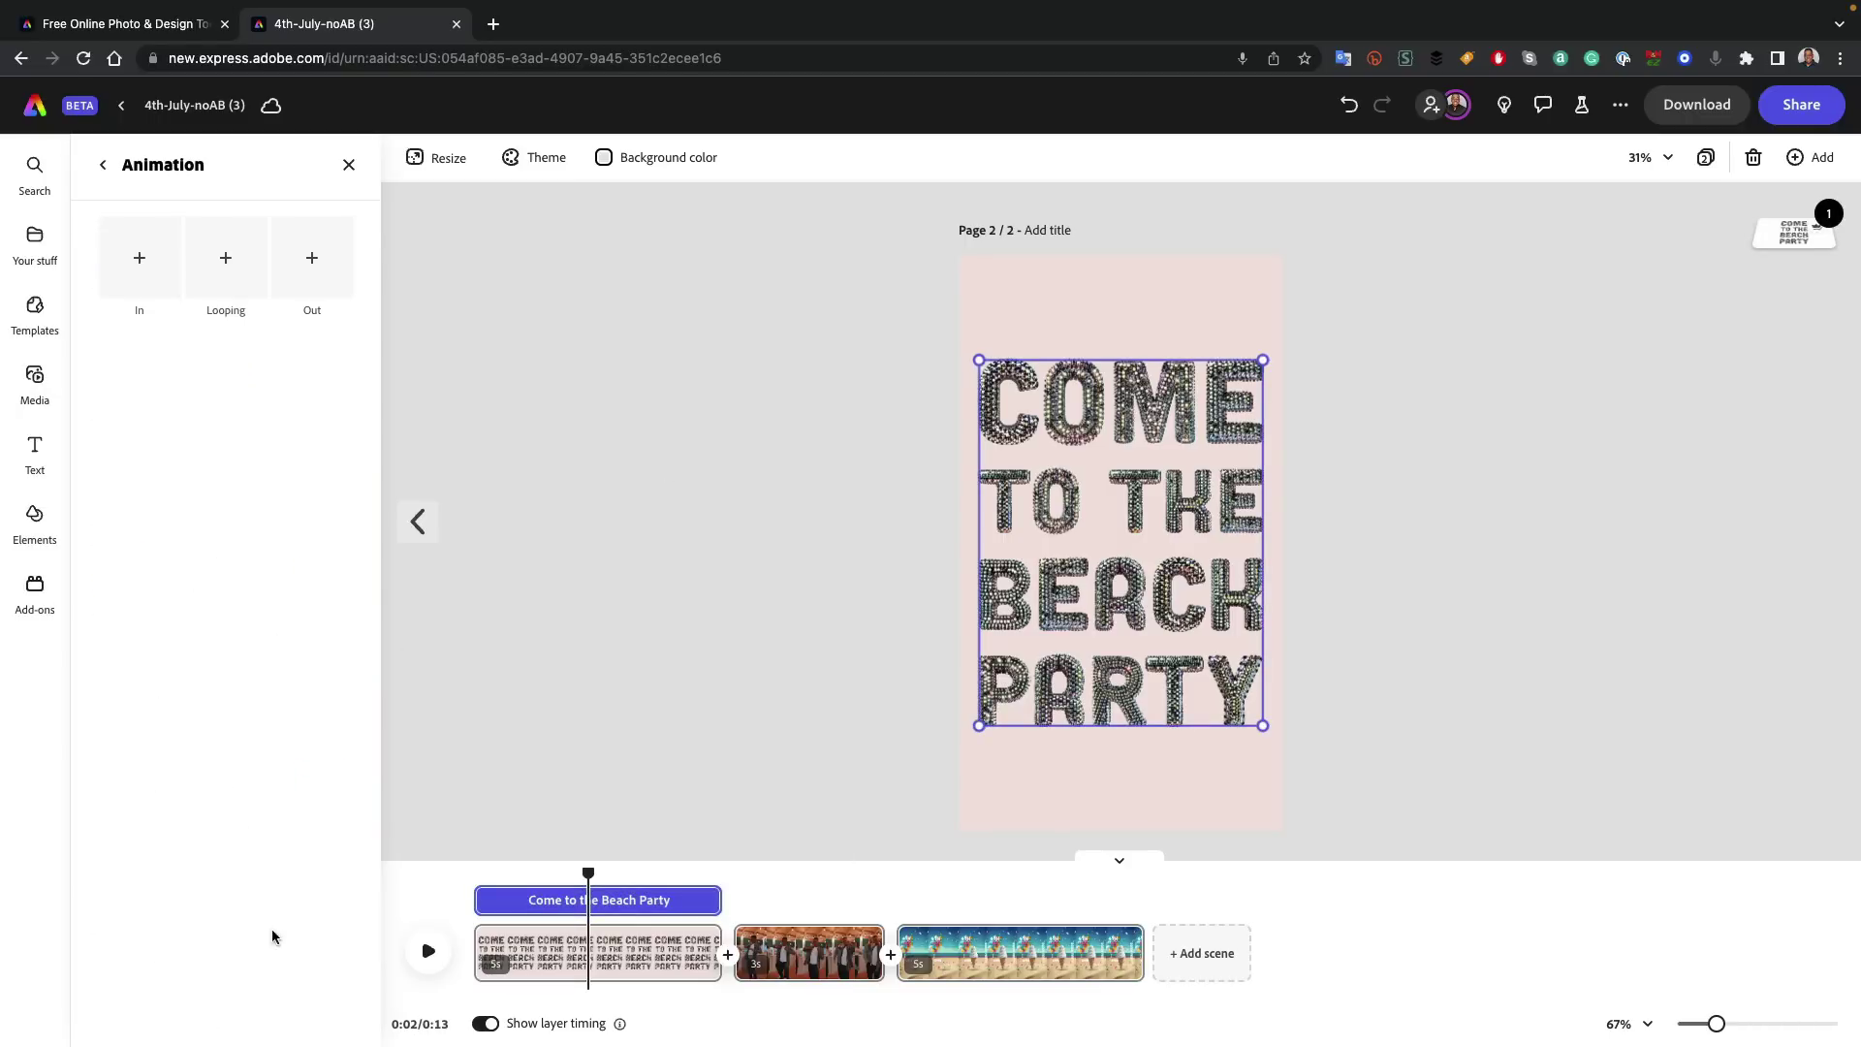
pyautogui.click(139, 258)
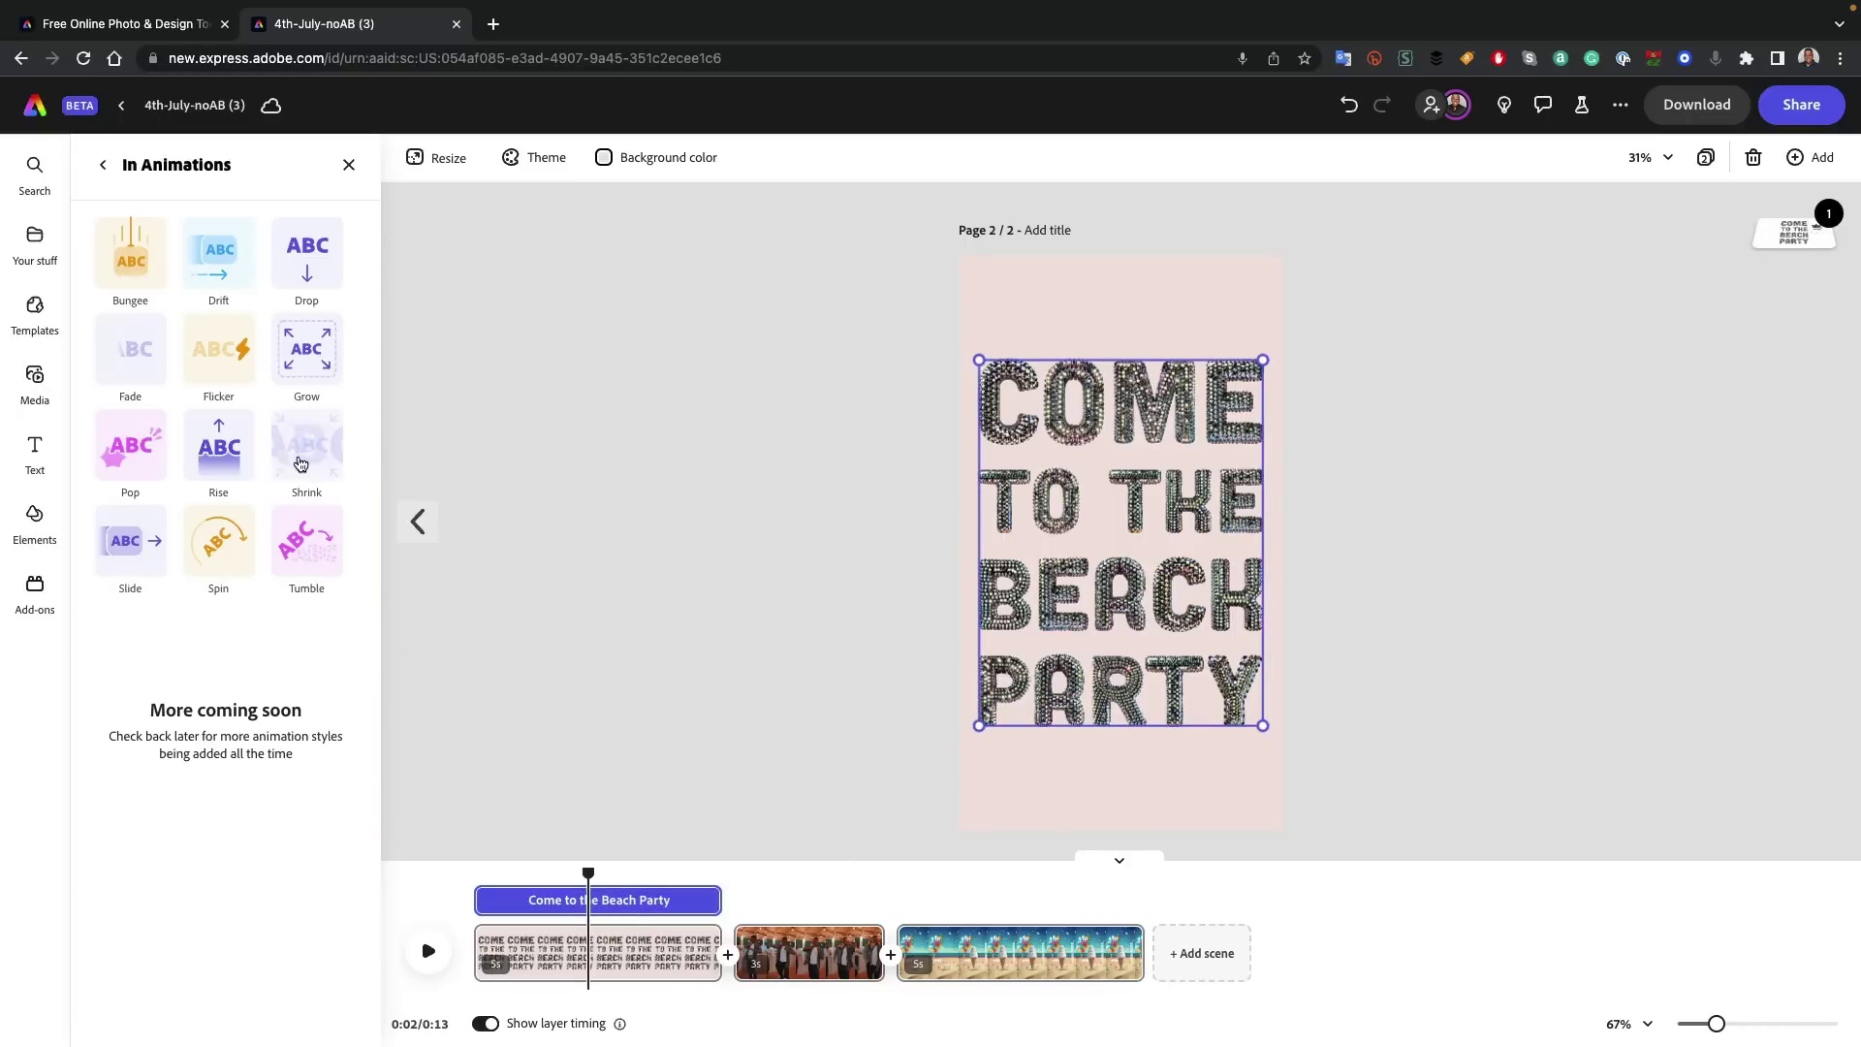
pyautogui.click(307, 351)
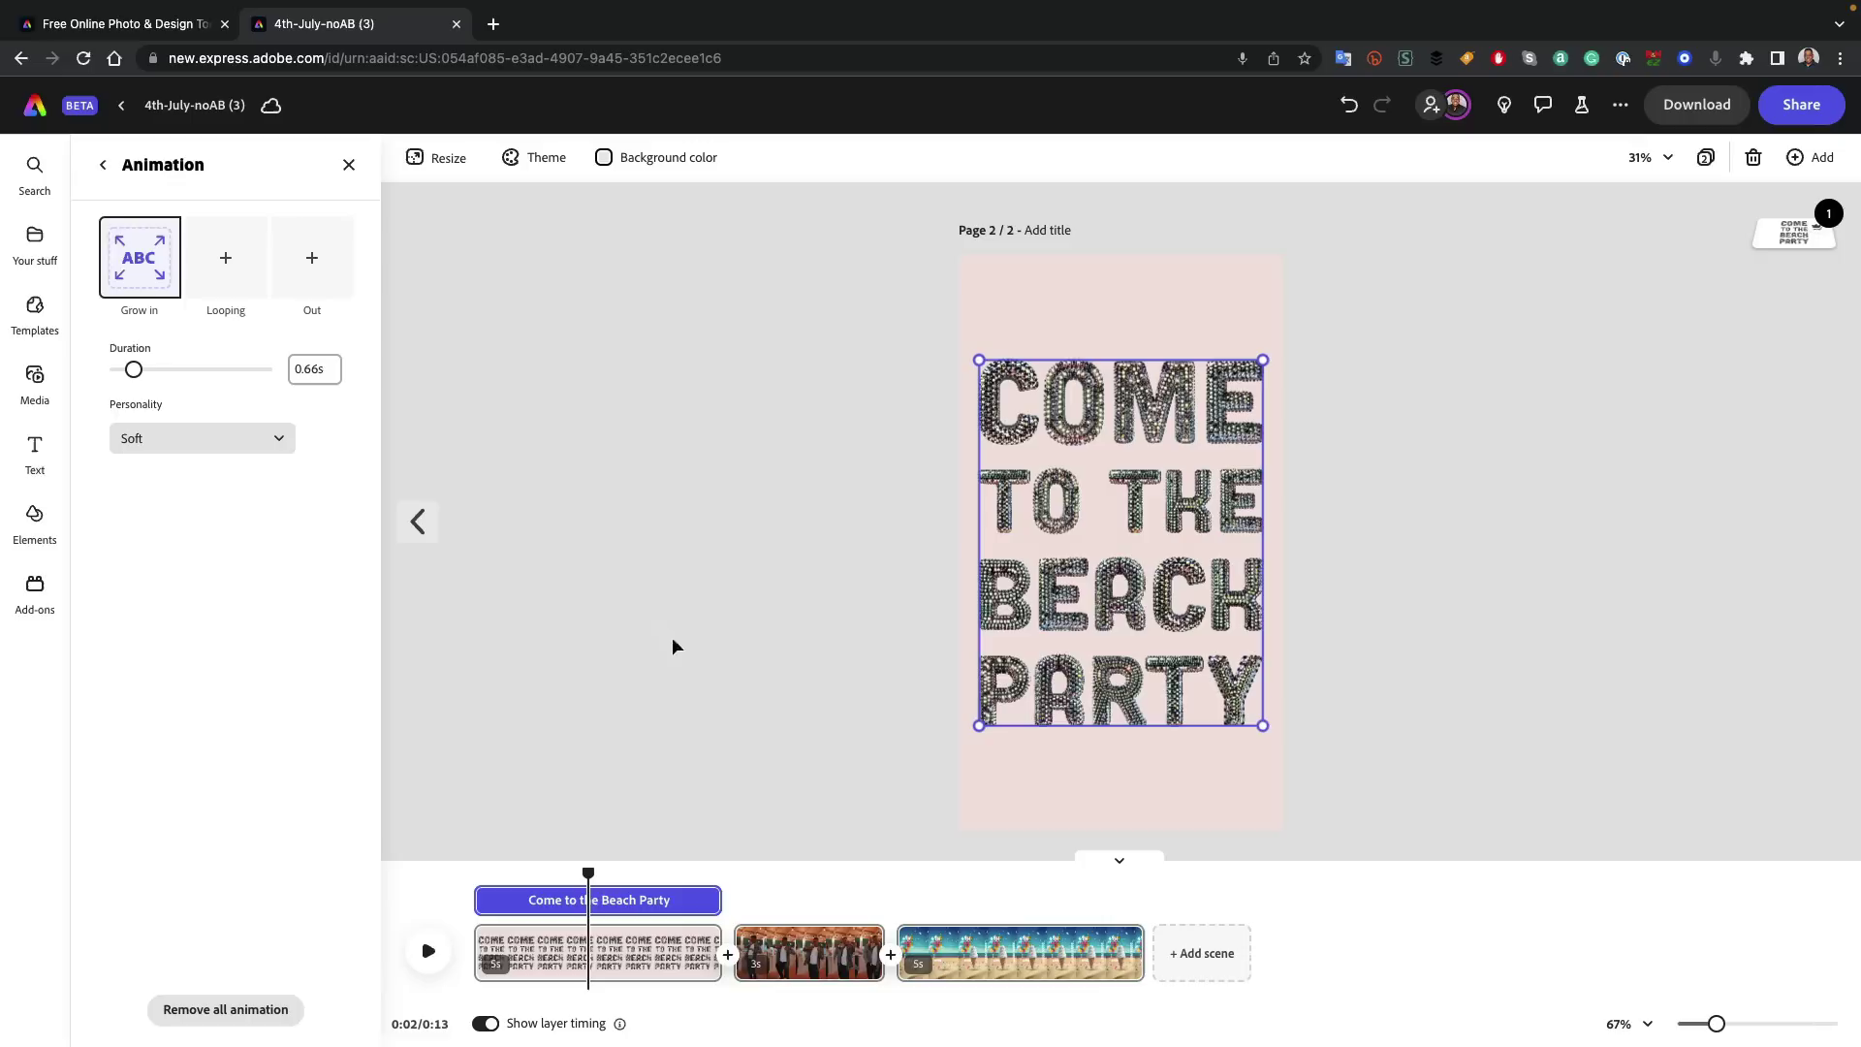
# - Preview the grow-in from the start and trim the title scene to about 3.1 seconds
pyautogui.moveTo(581, 874); pyautogui.dragTo(477, 874)
pyautogui.click(427, 951)
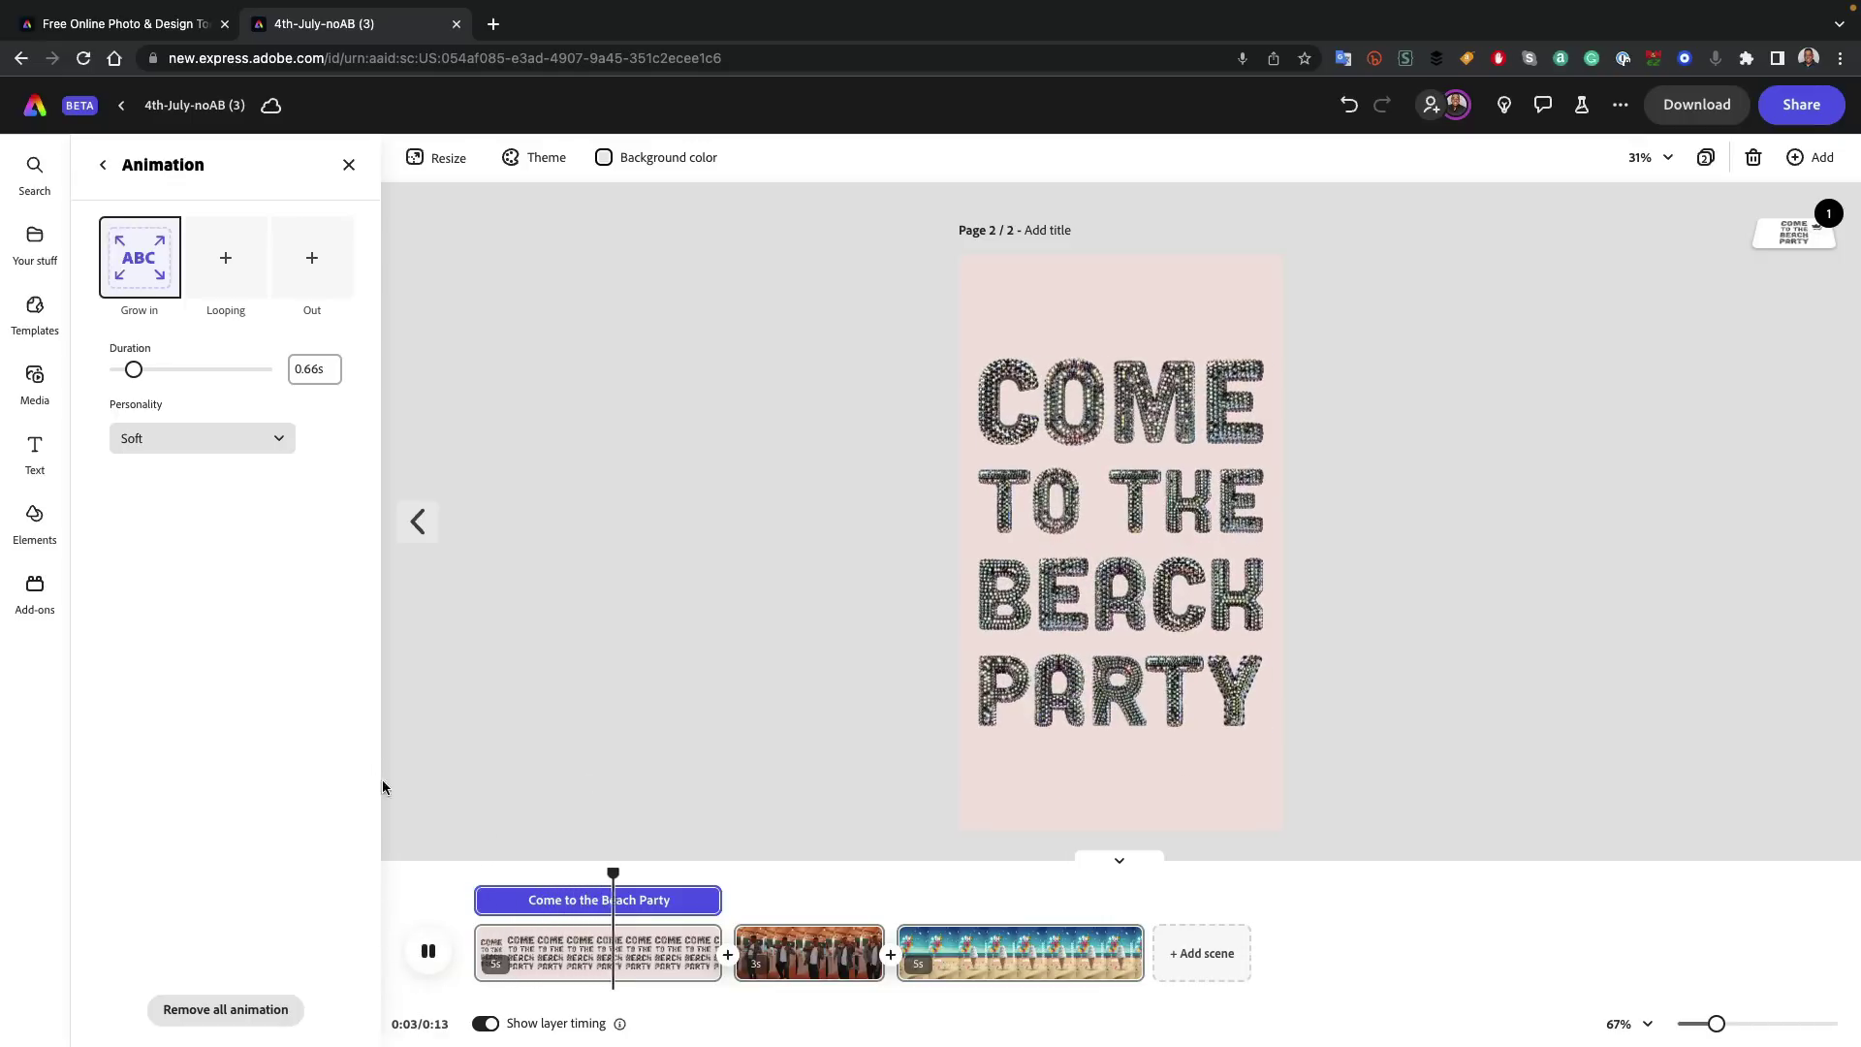
pyautogui.click(427, 951)
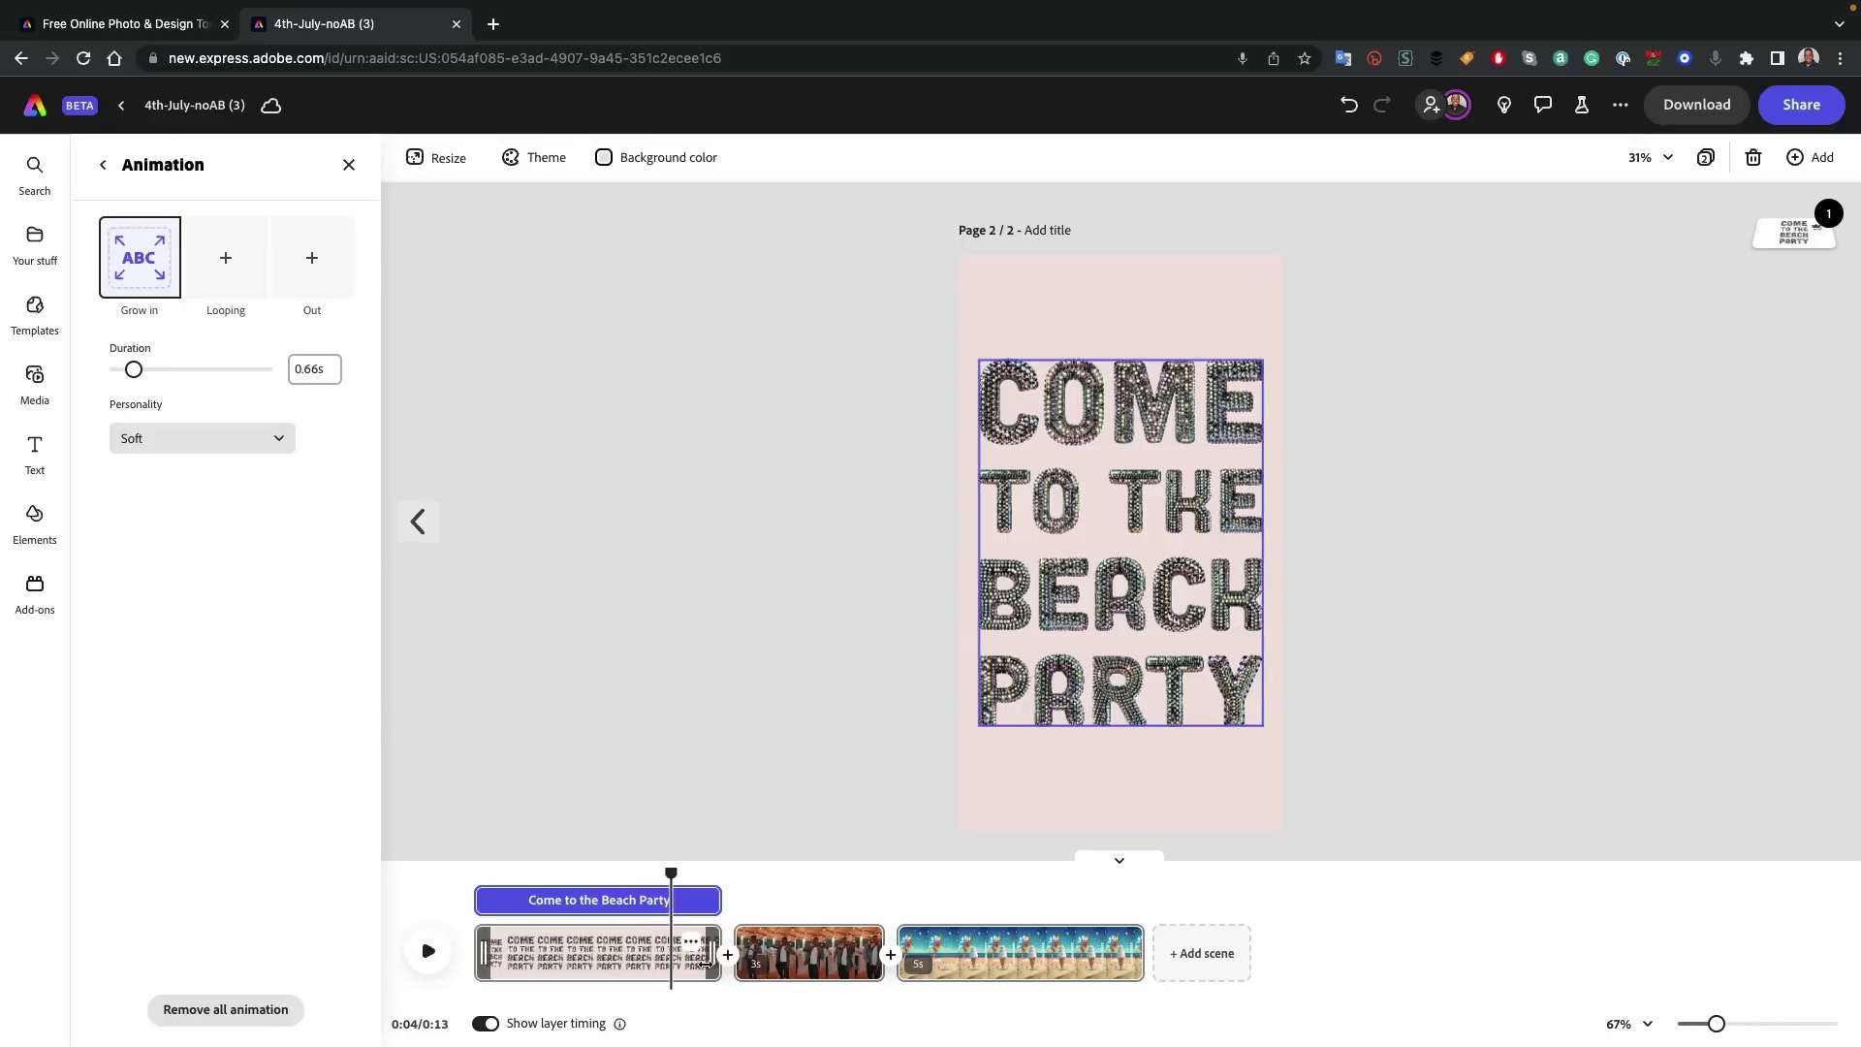
pyautogui.moveTo(708, 962); pyautogui.dragTo(625, 965)
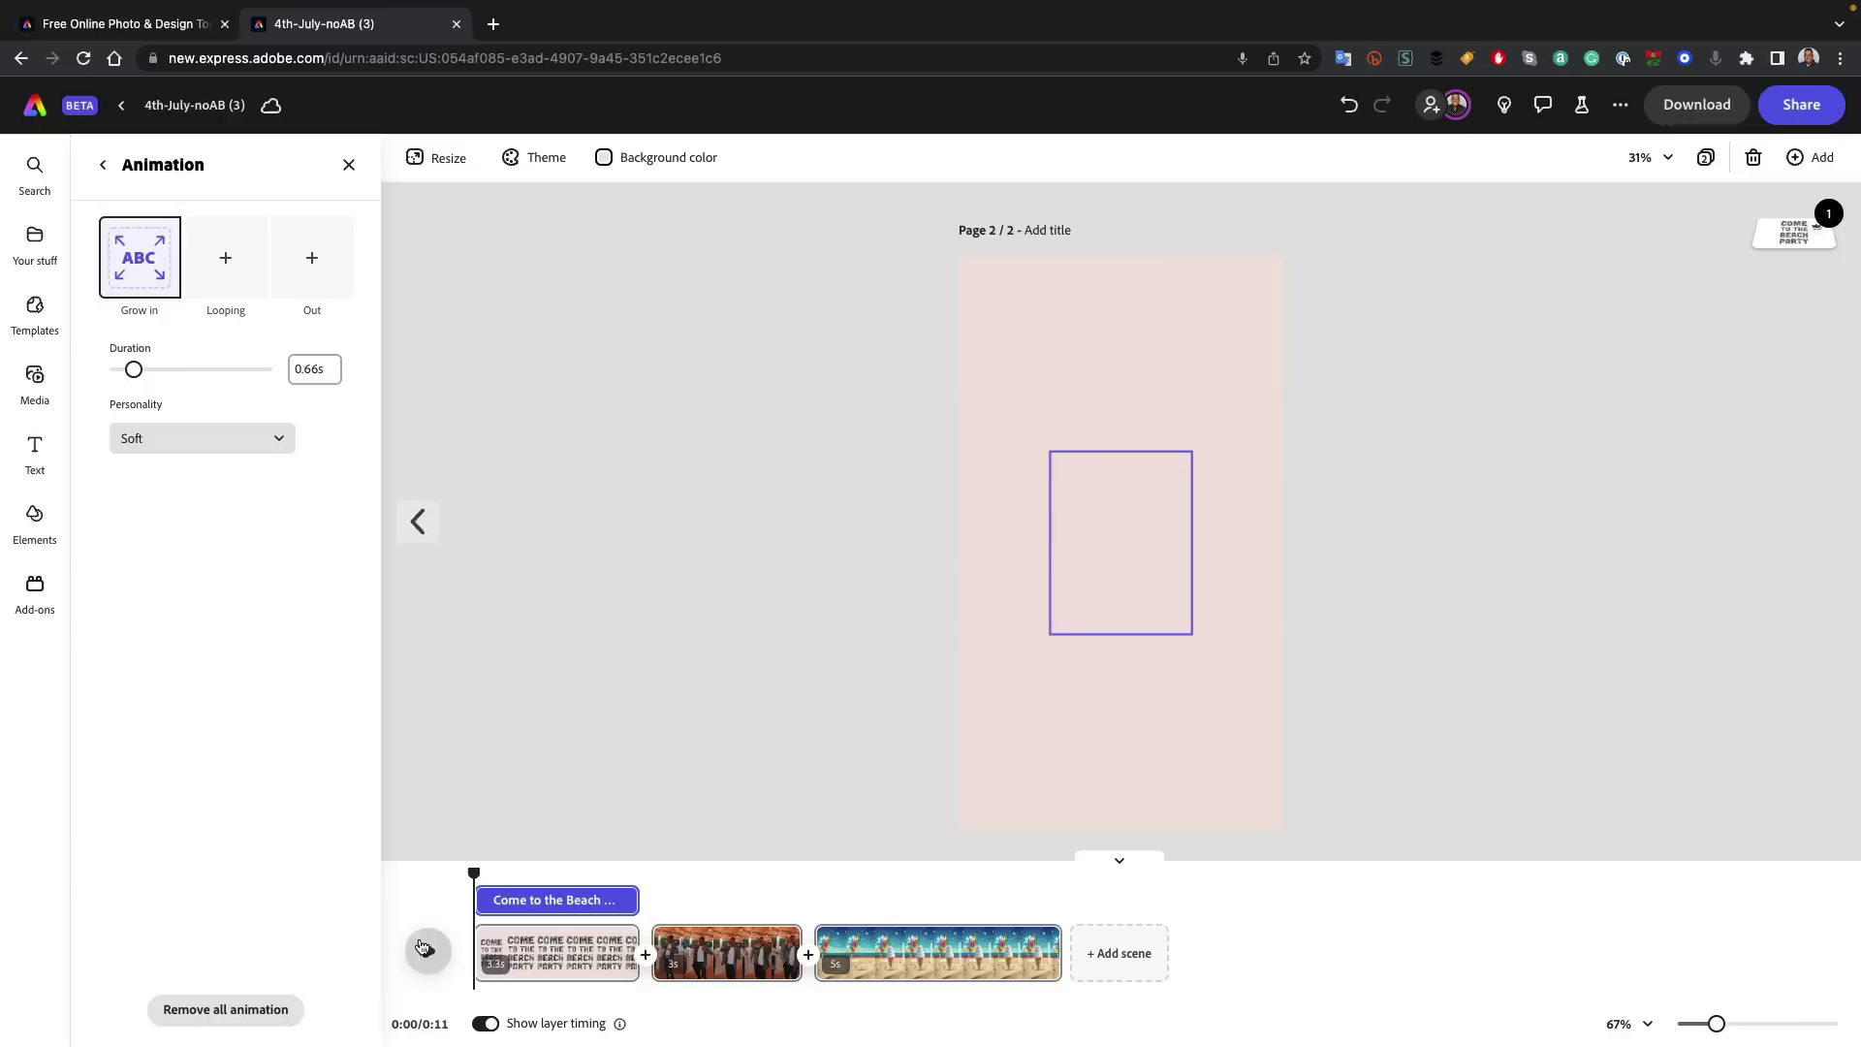
# - Play the full 11-second reel through to the closing beach flyer
pyautogui.click(419, 950)
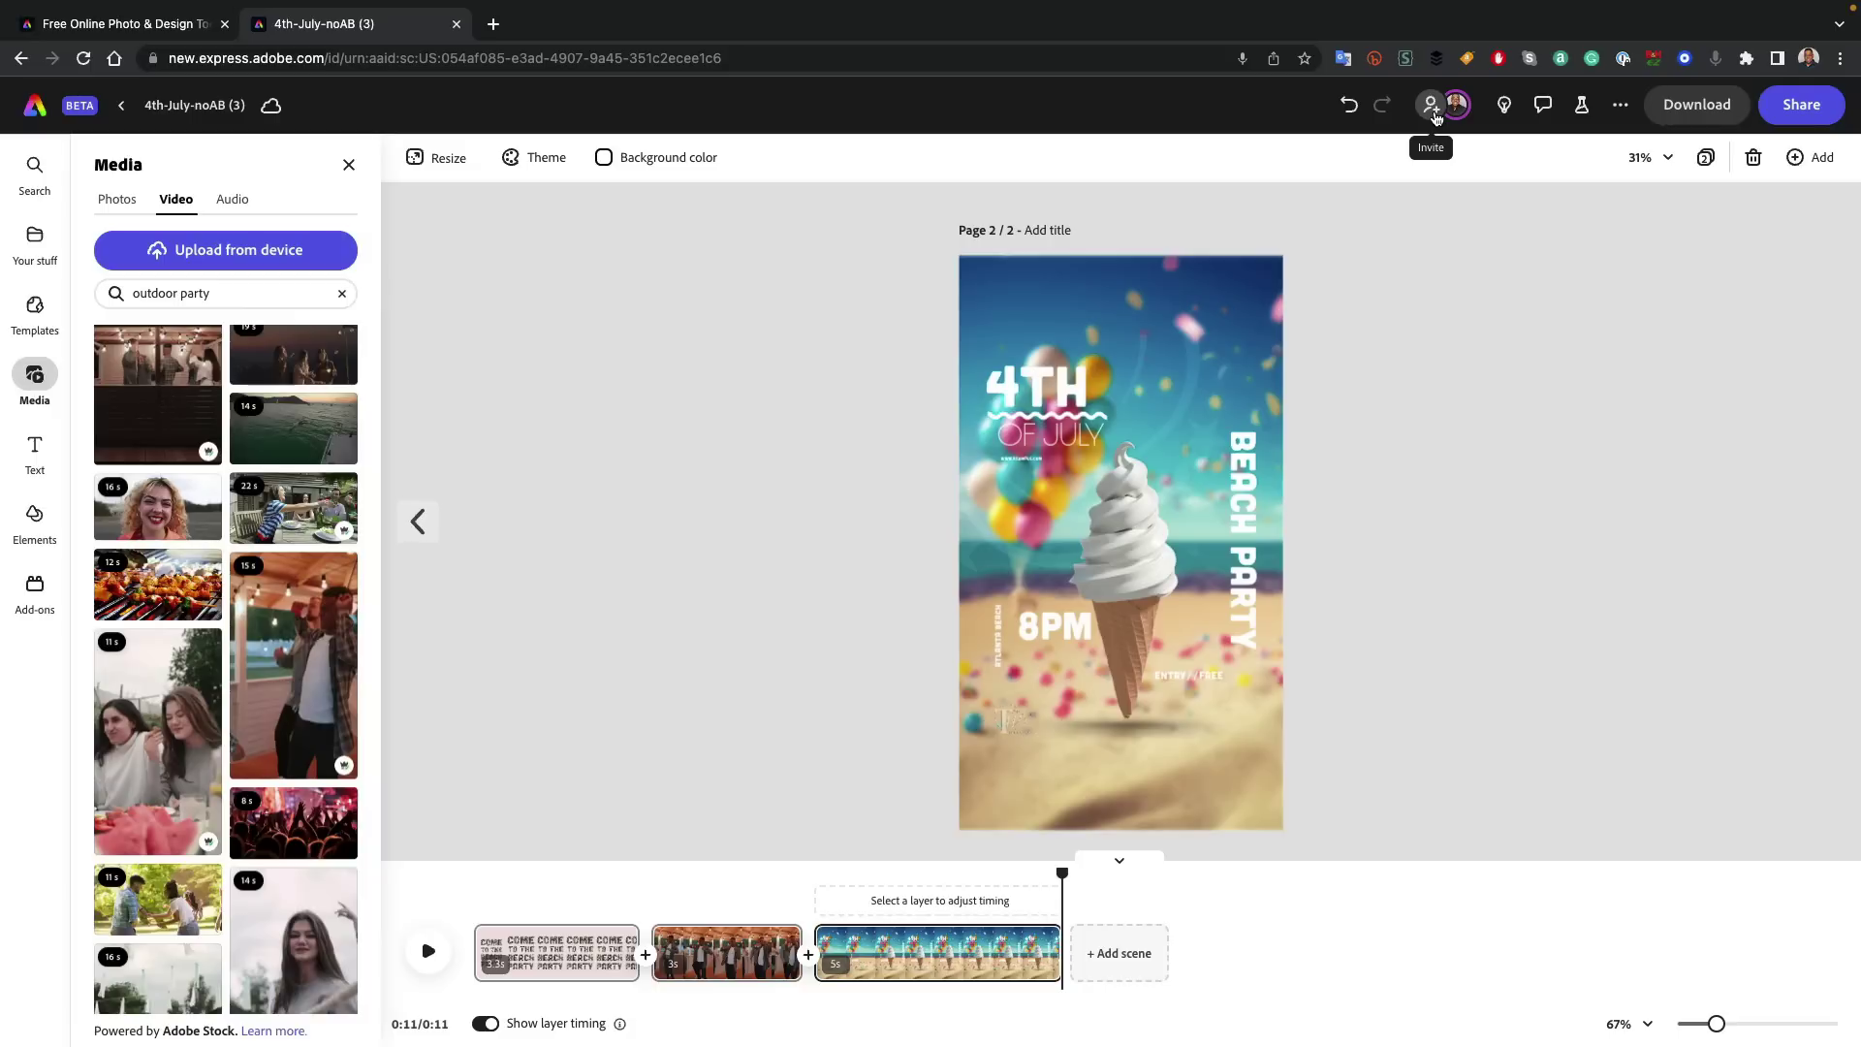
pyautogui.click(1433, 107)
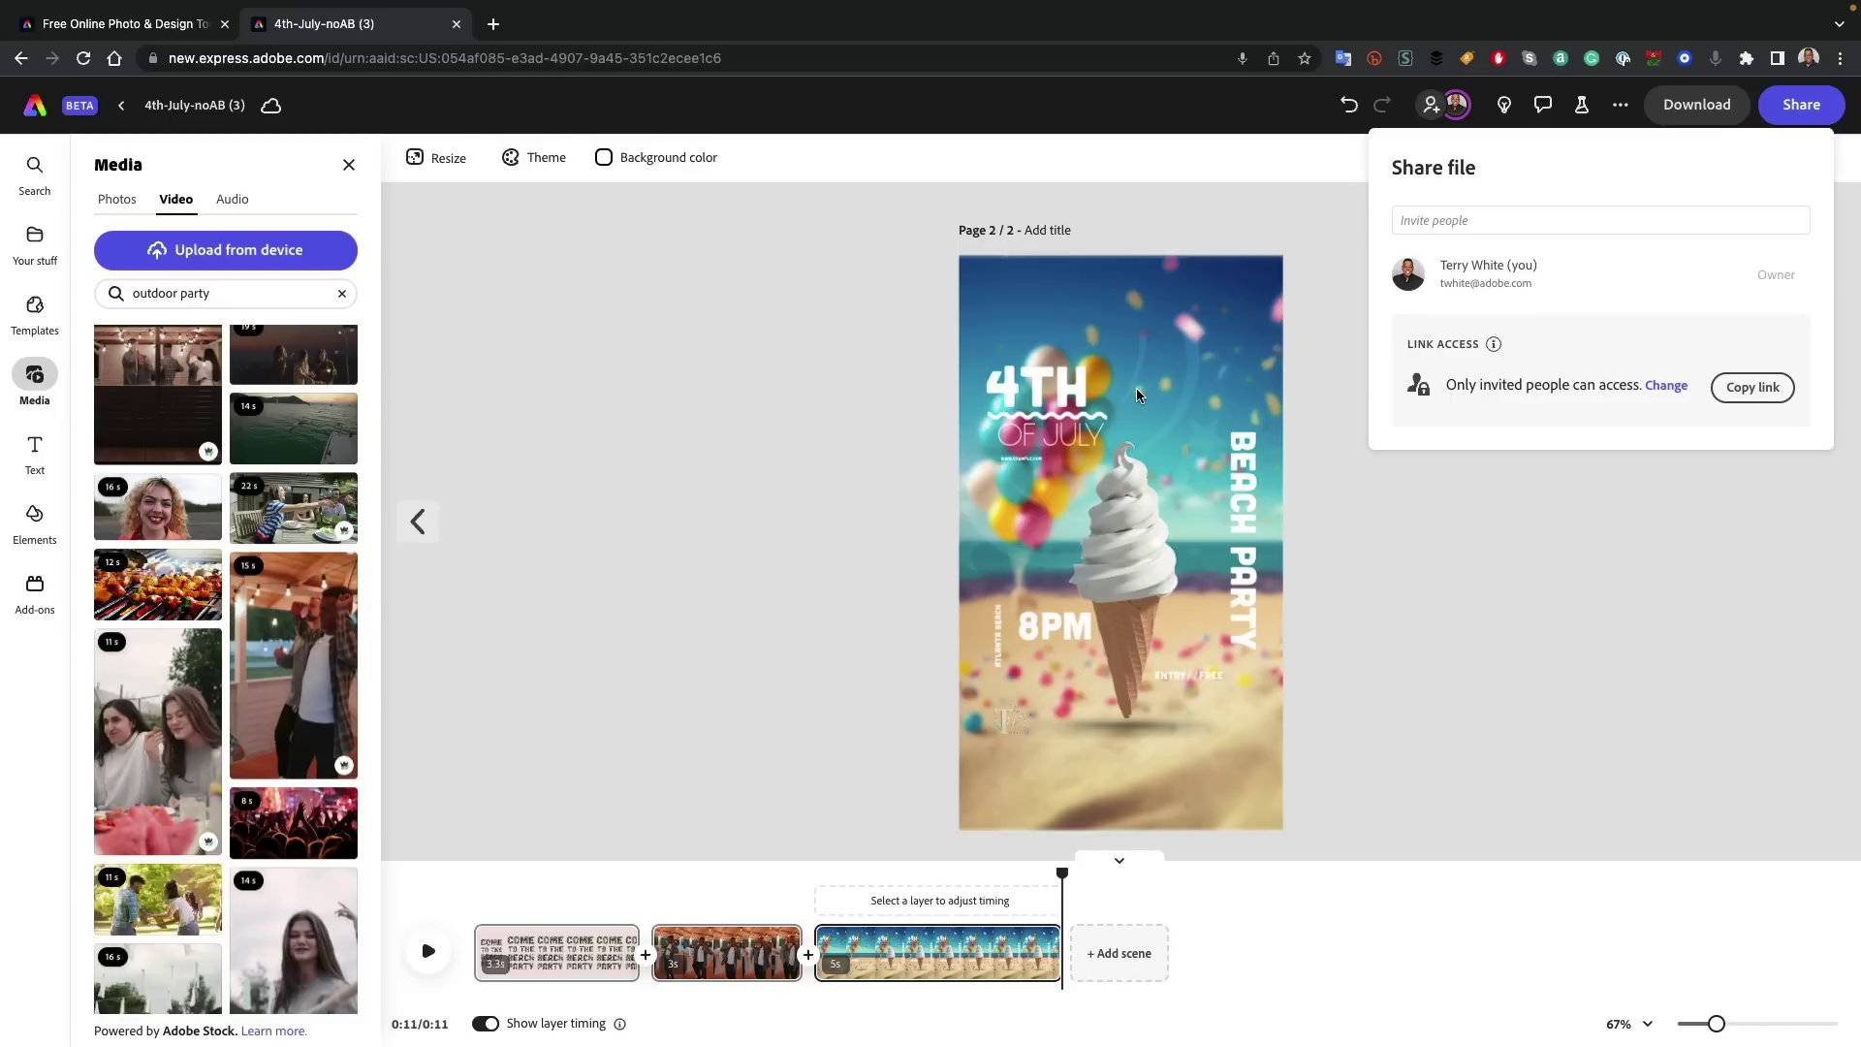
pyautogui.click(1422, 529)
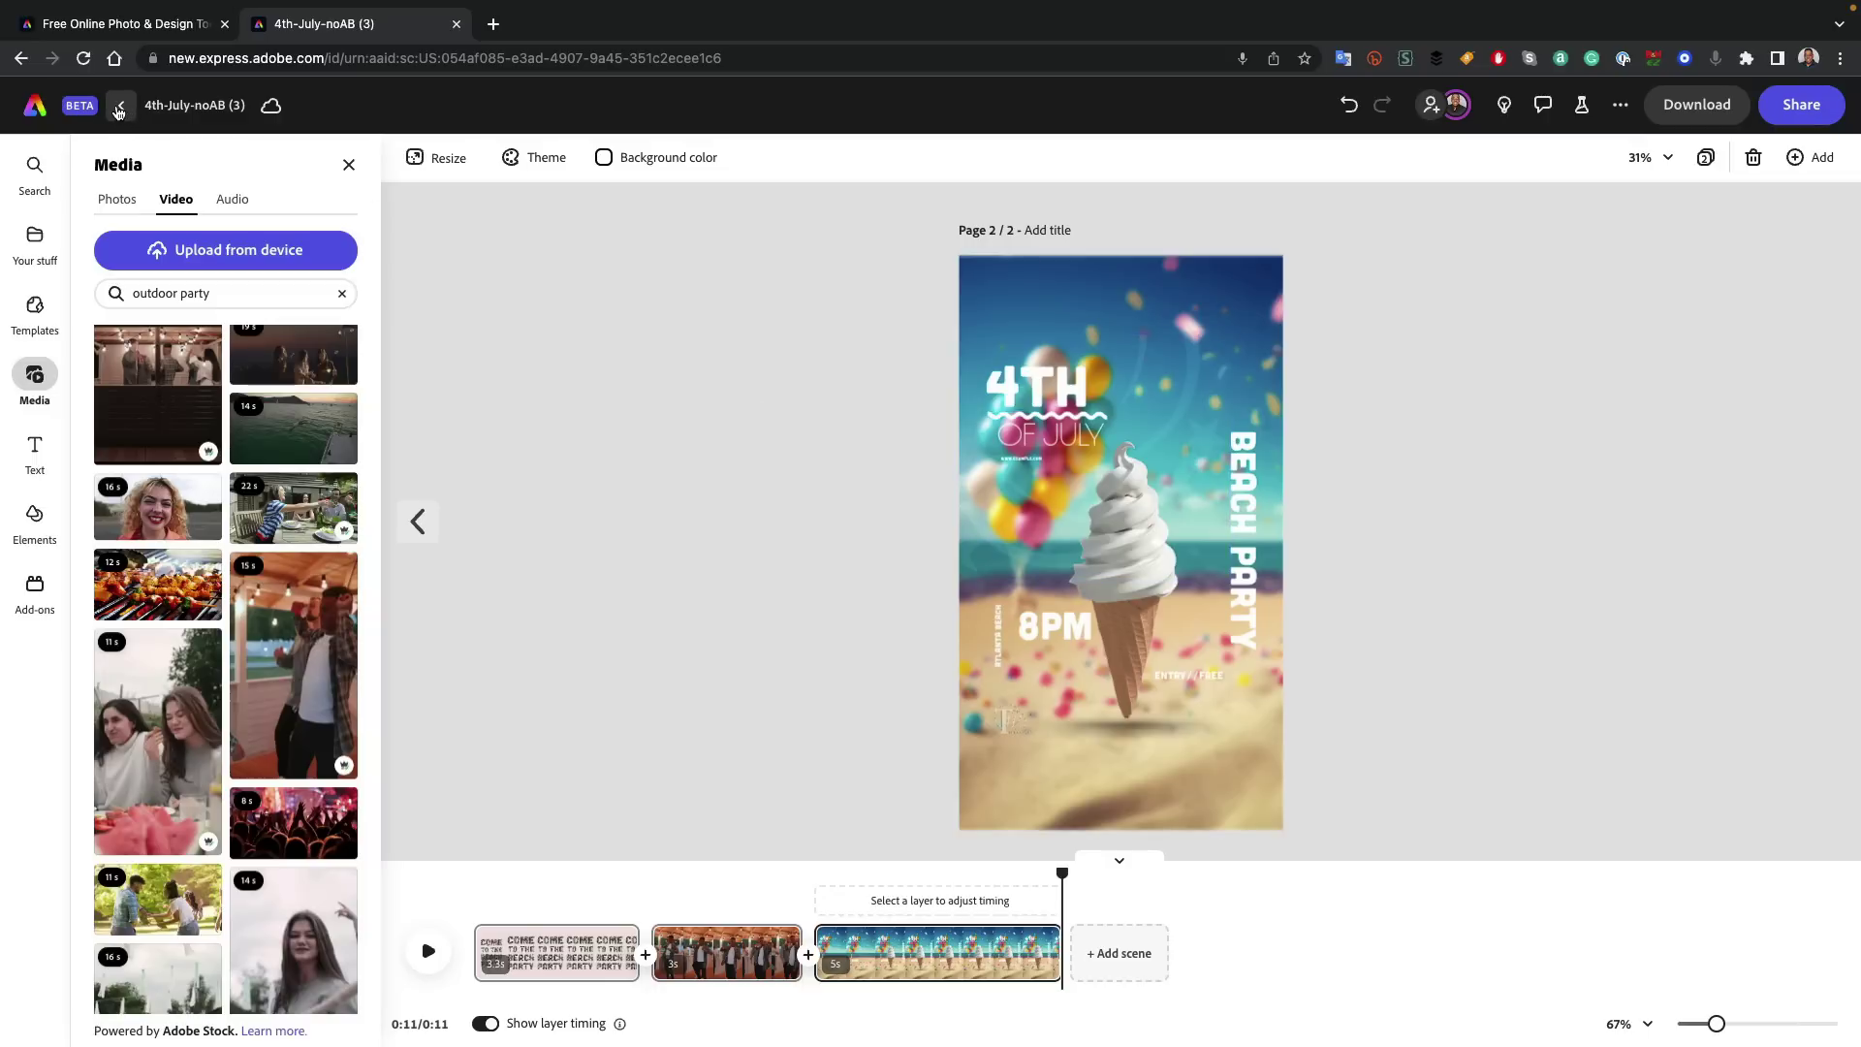
# - Go back to the home page and launch Animate from audio under Recommended quick actions
pyautogui.click(119, 109)
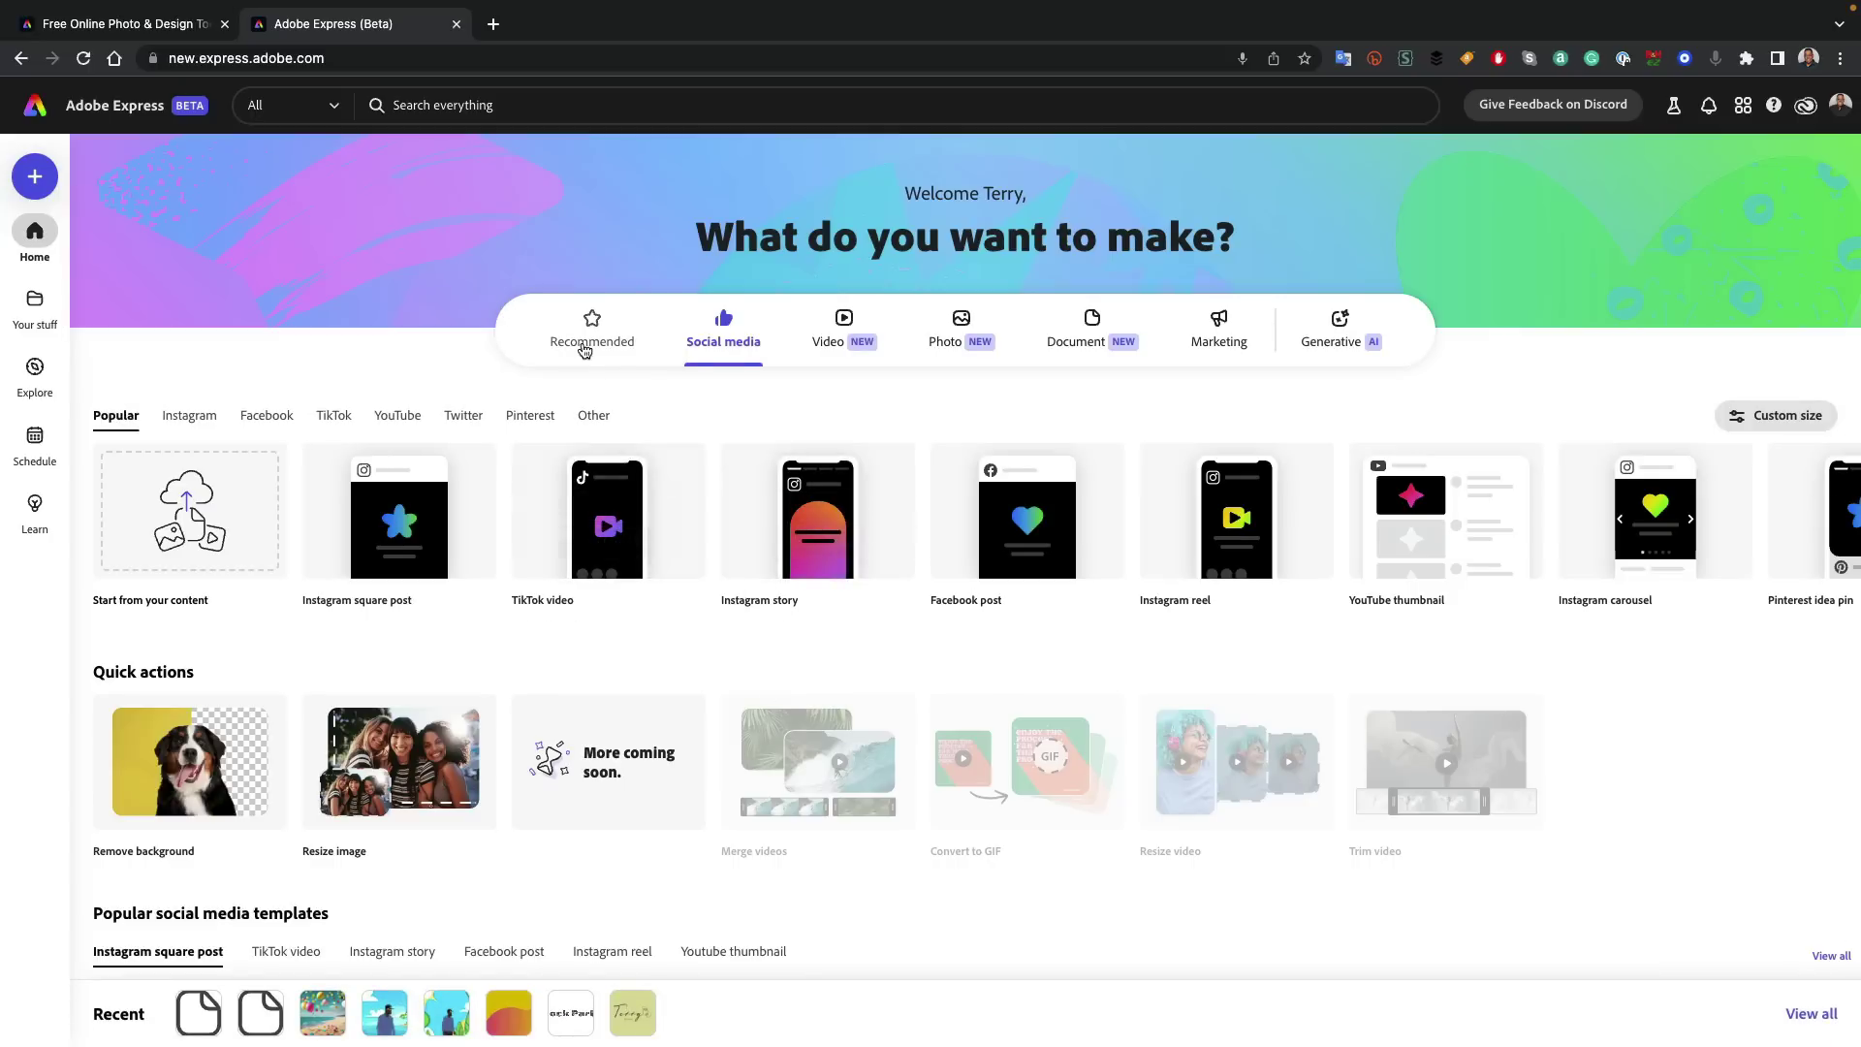
pyautogui.click(592, 329)
pyautogui.scroll(-8, 956, 975)
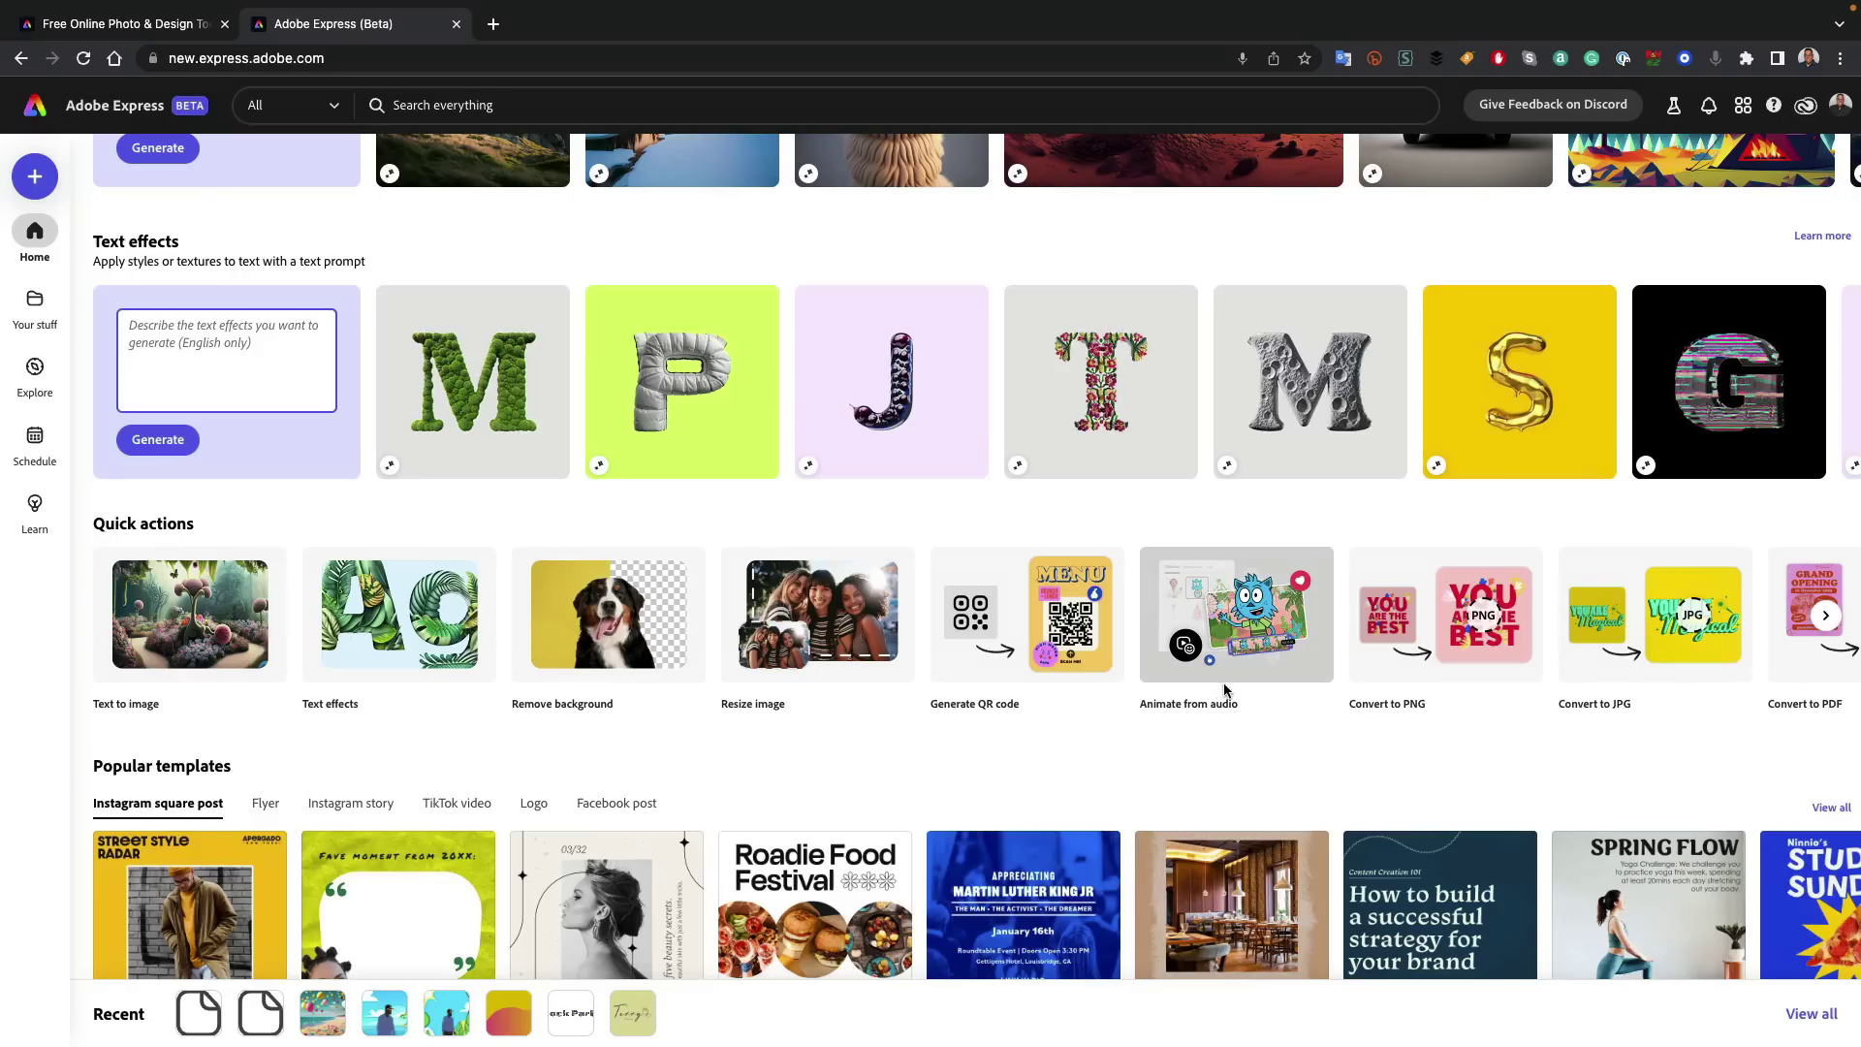
pyautogui.click(1318, 596)
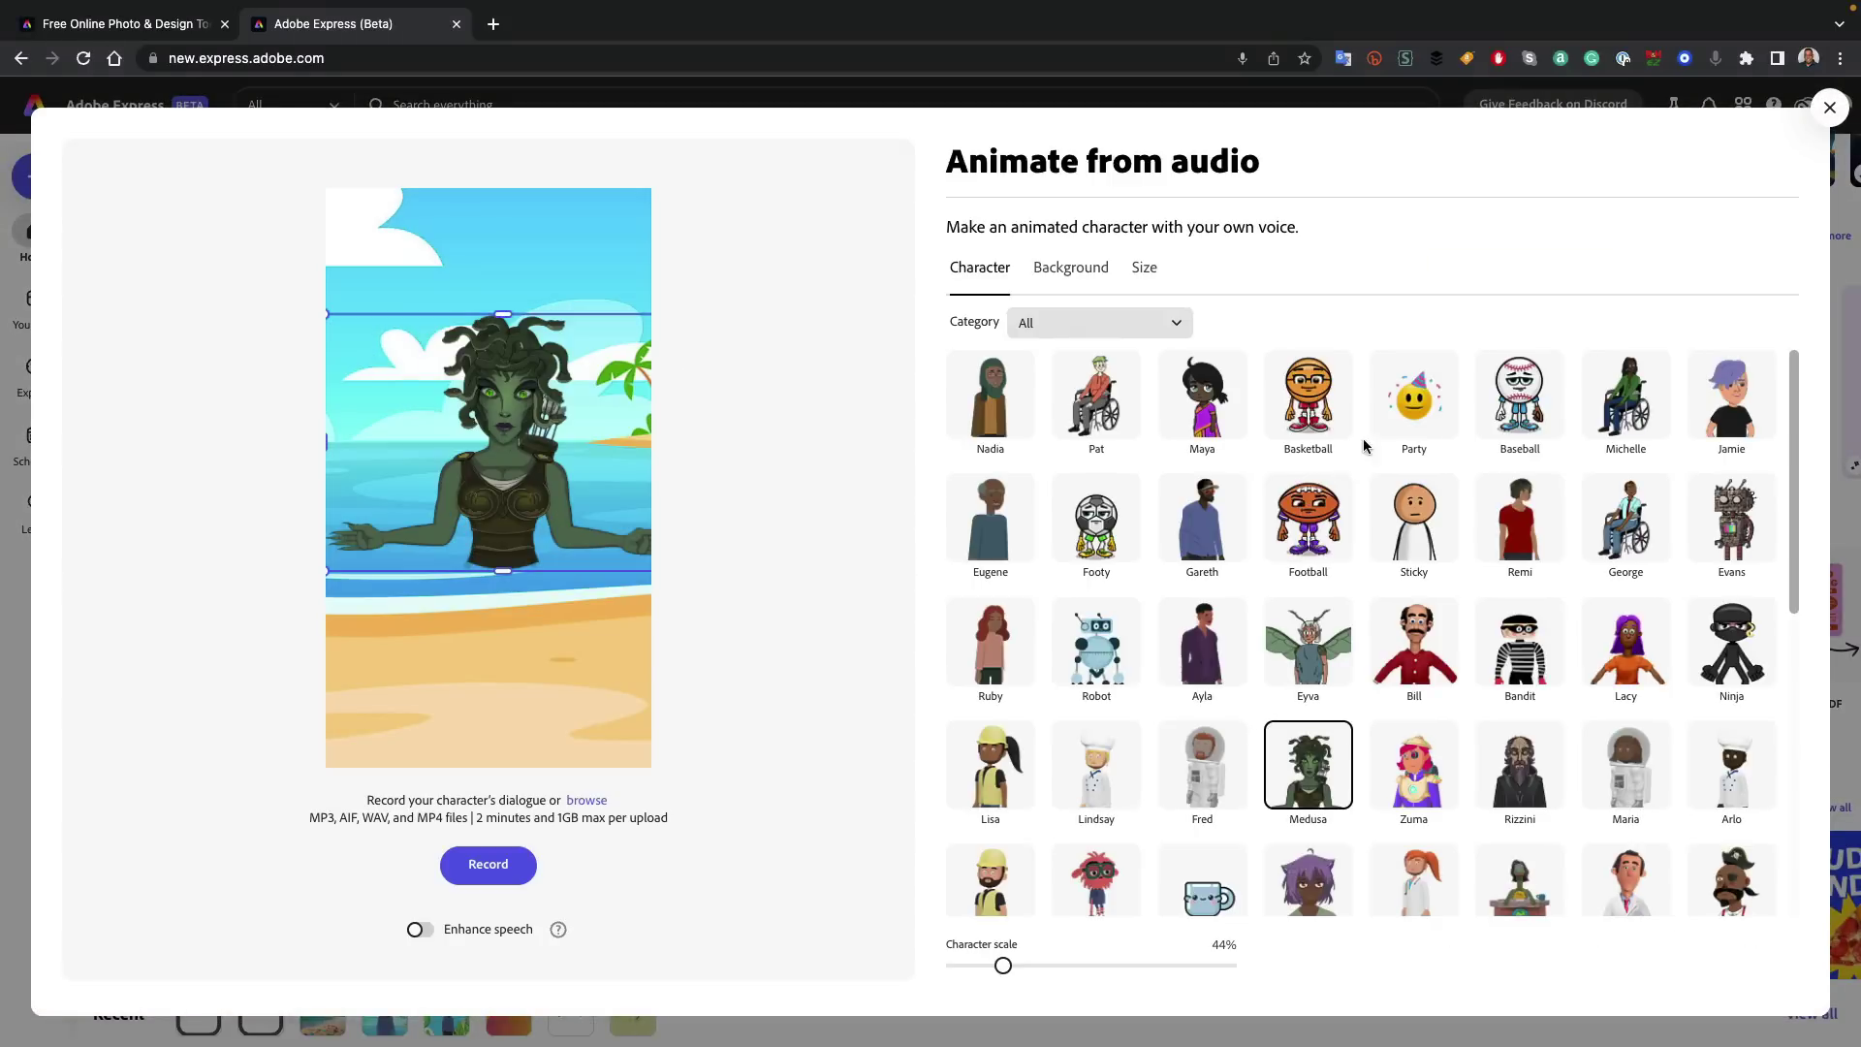
# - Select the Party character, then close the Animate from audio dialog
pyautogui.click(1415, 424)
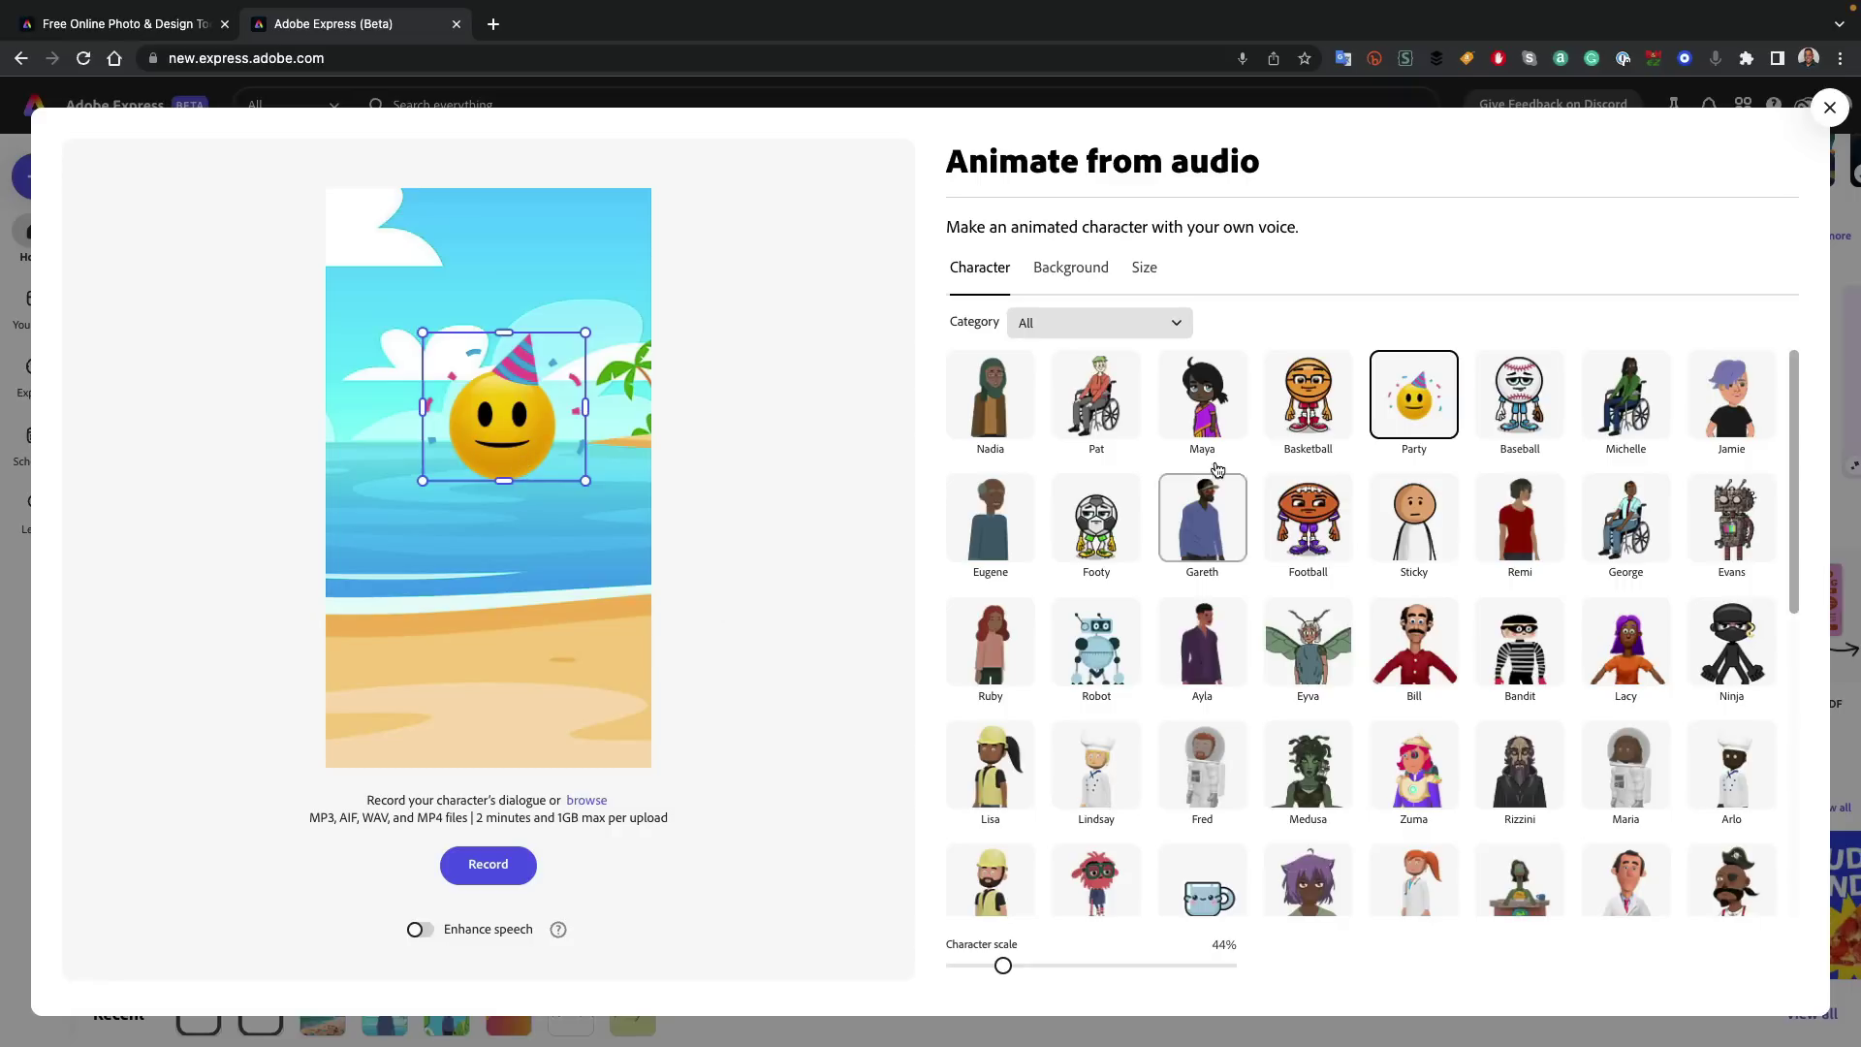
pyautogui.click(1831, 109)
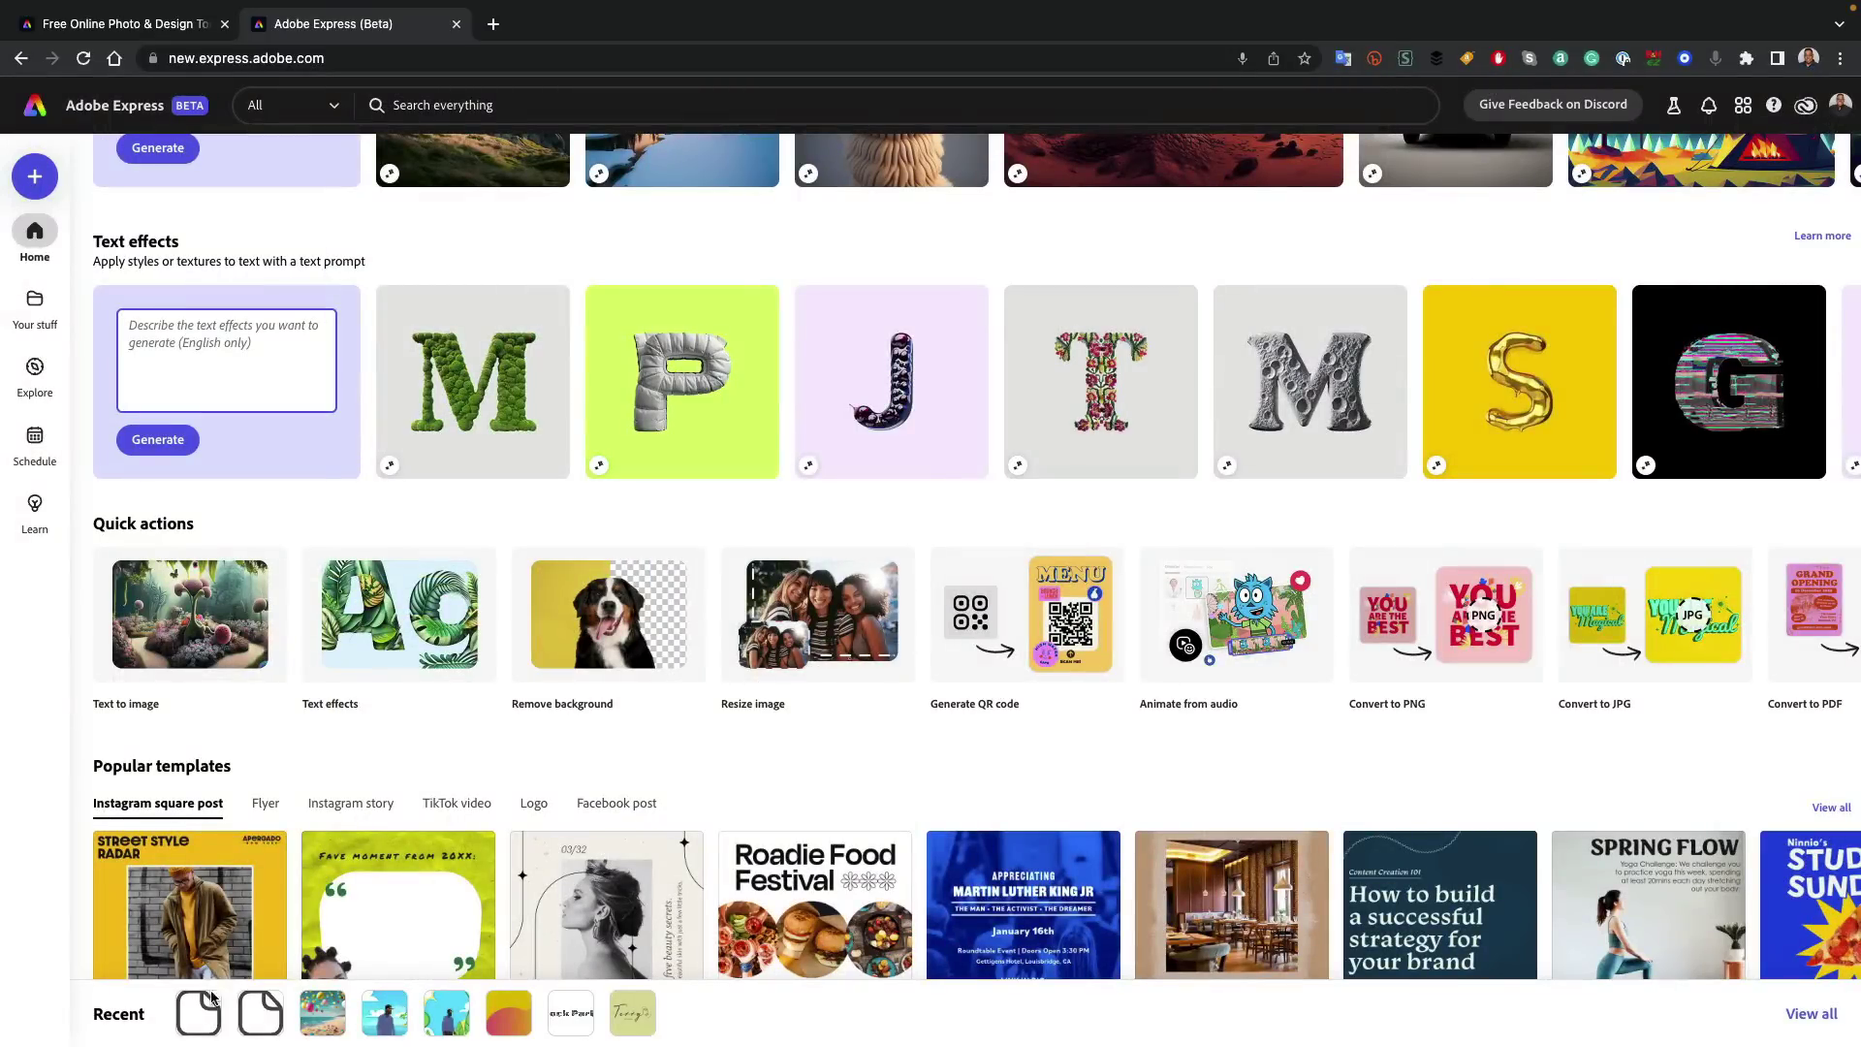
# - Reopen the 4th-July-noAB (3) reel and add a new scene at the end
pyautogui.click(198, 1013)
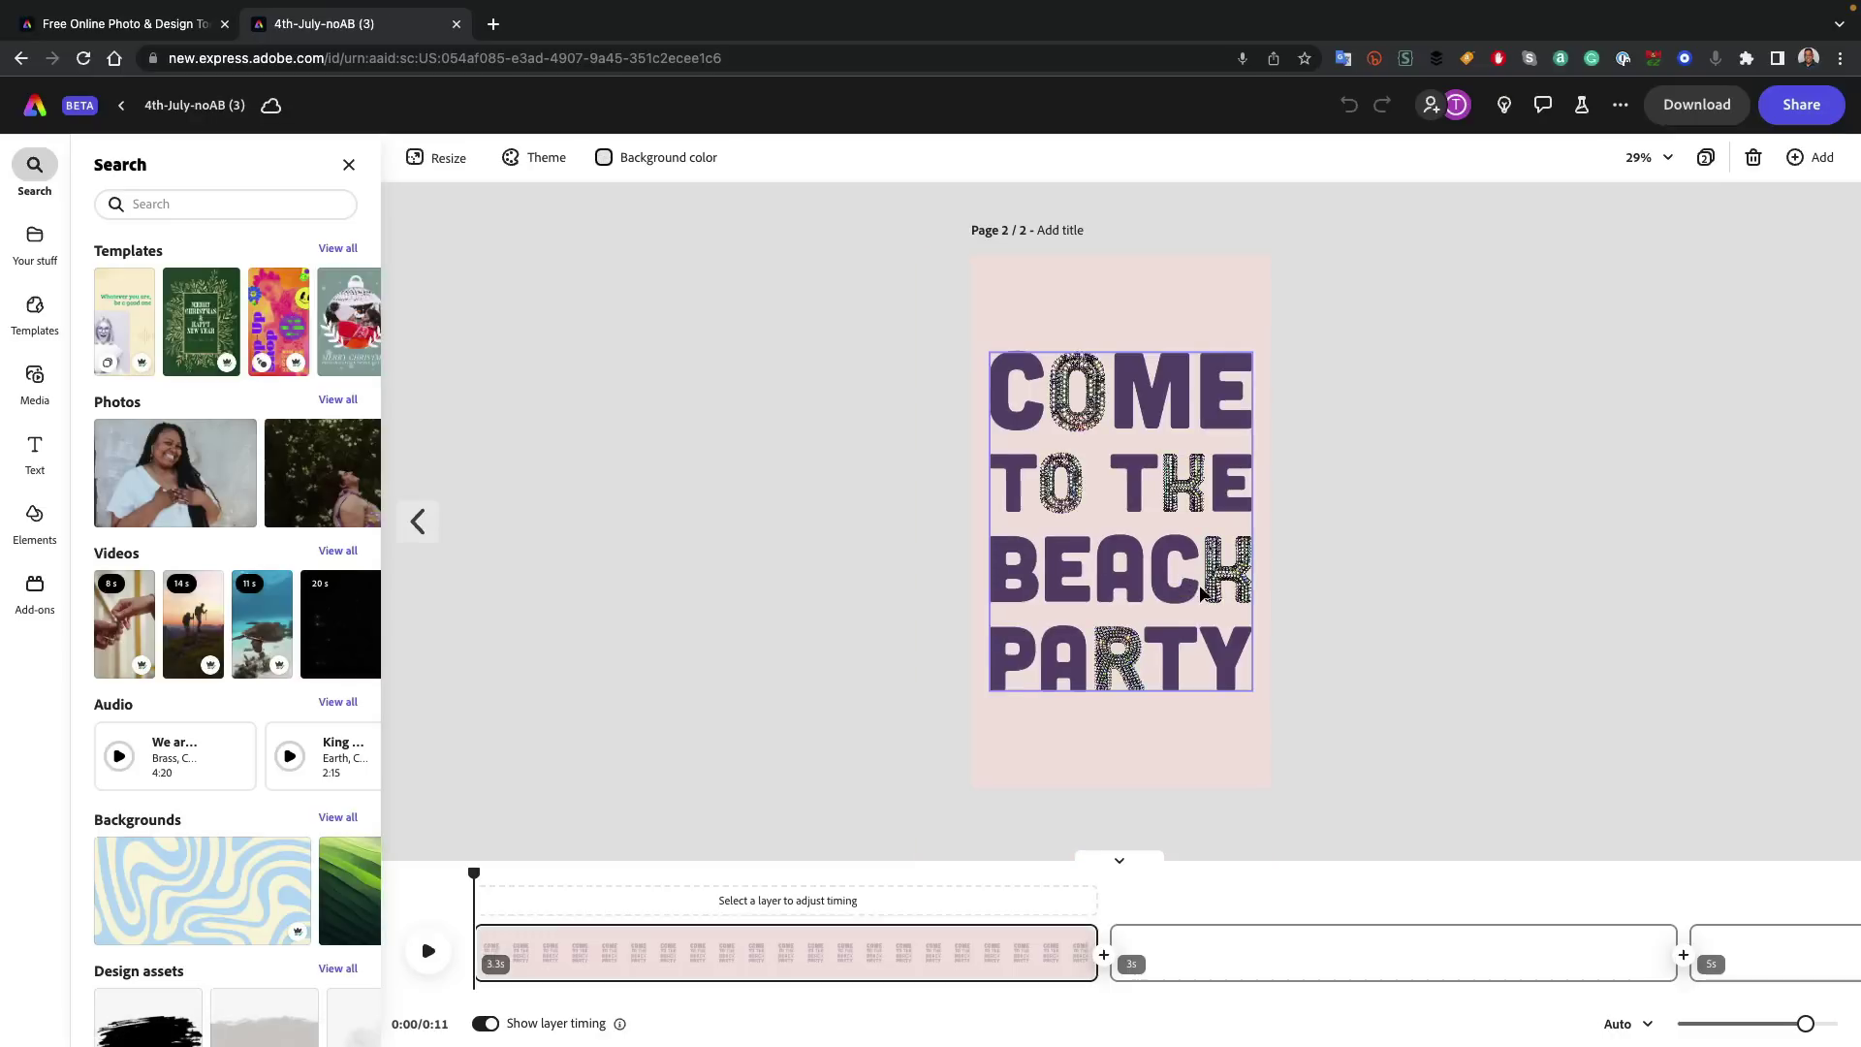
pyautogui.hscroll(5, 1373, 865)
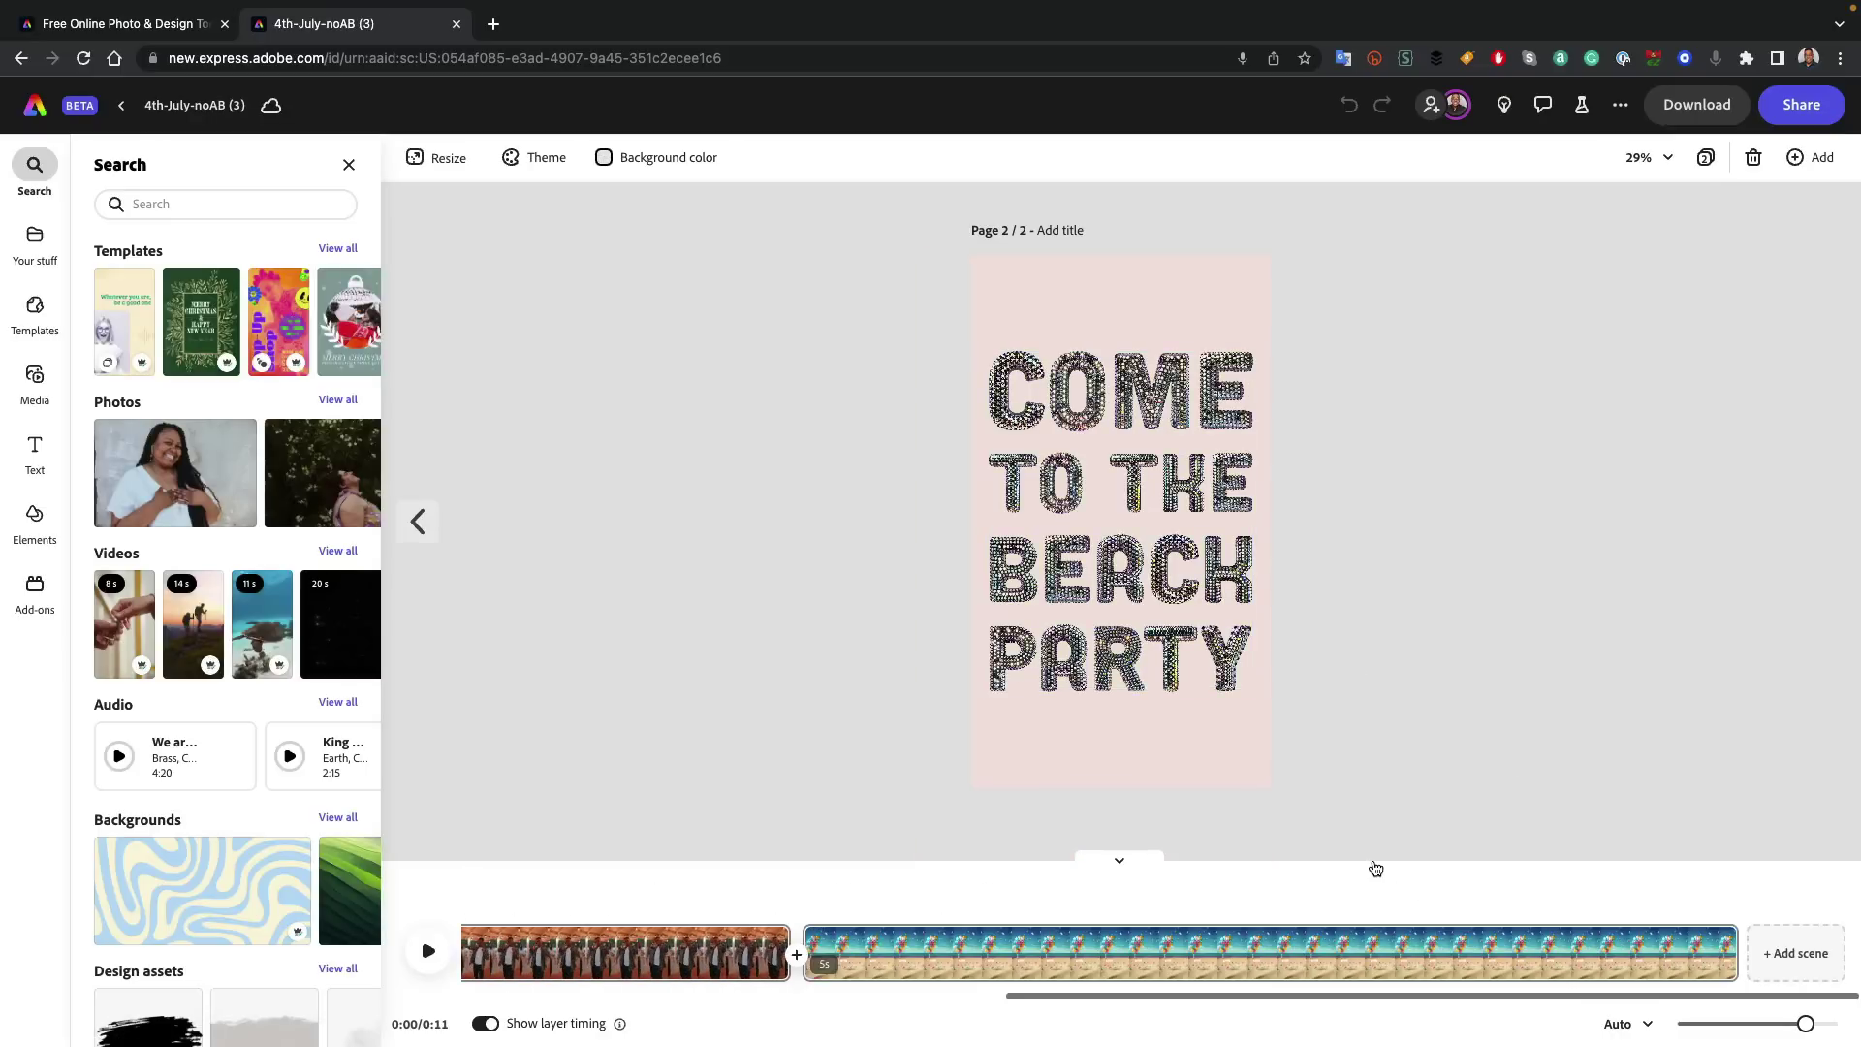
pyautogui.click(1795, 960)
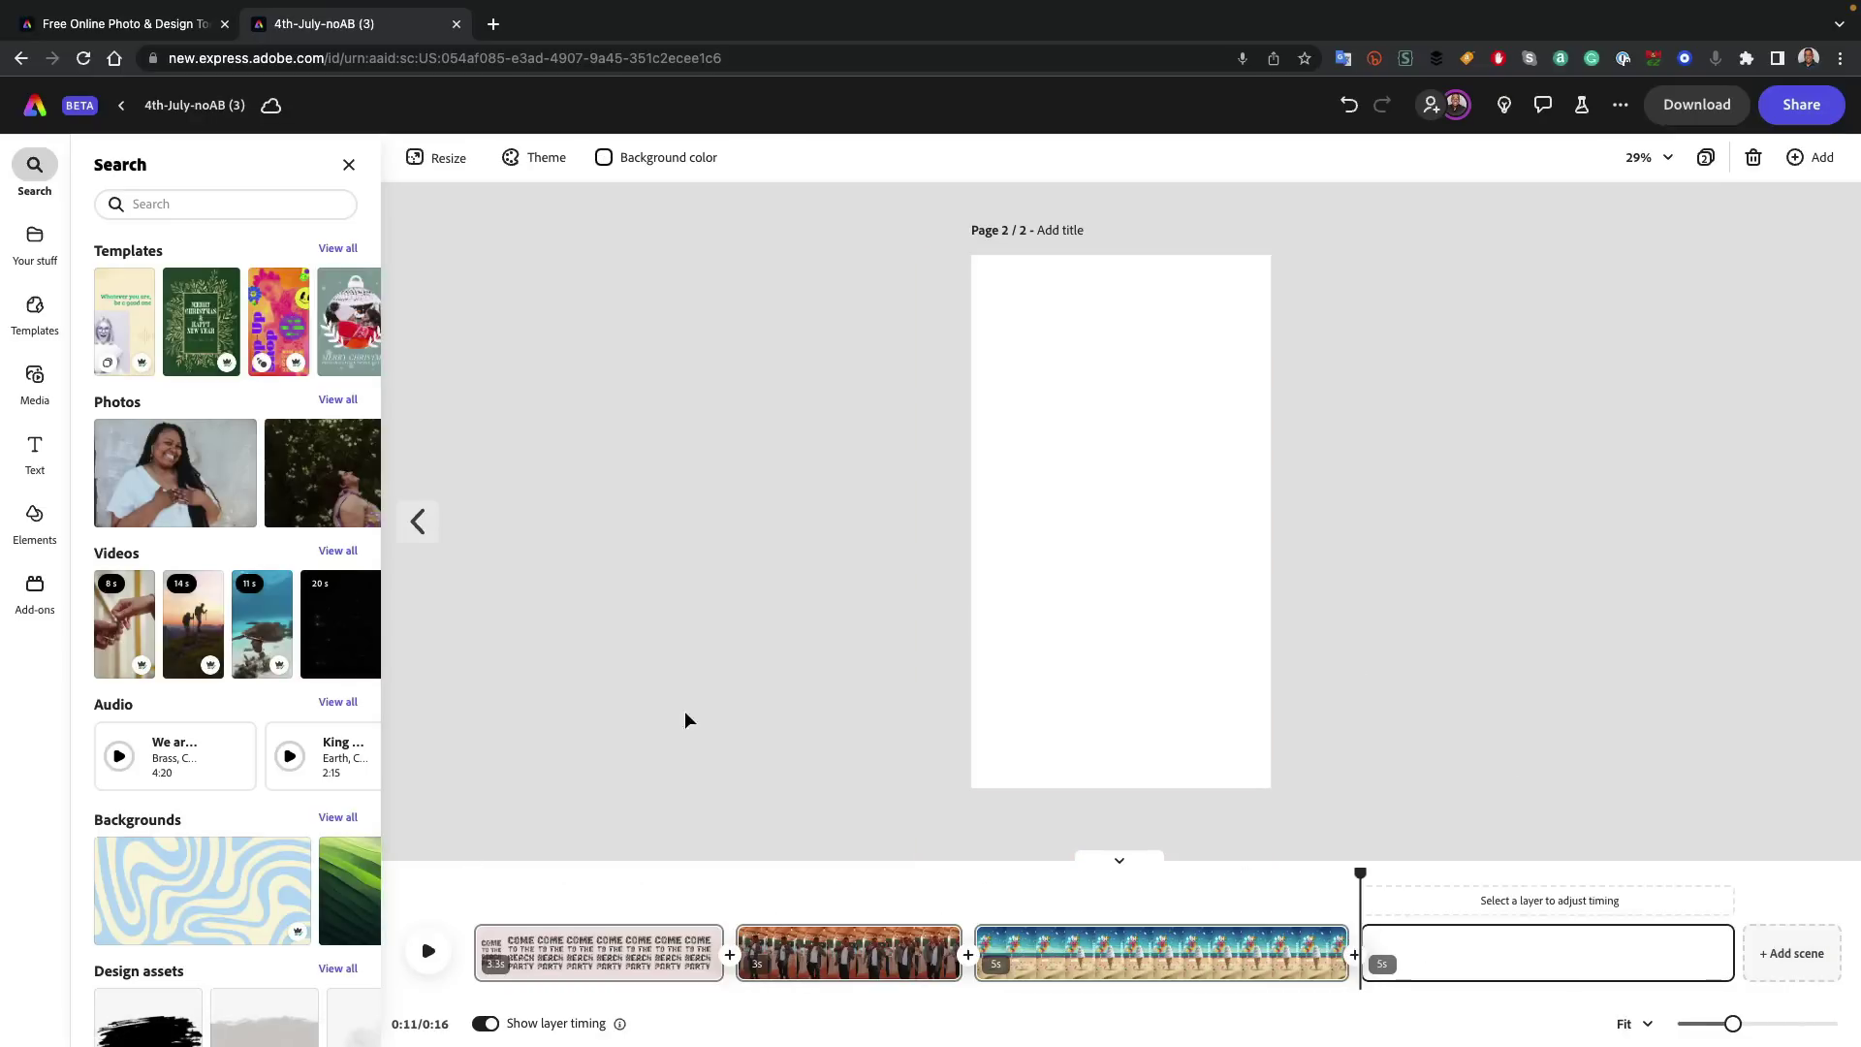
# - Upload the animated character .mp4 from the Adobe Express folder into the new scene
pyautogui.click(35, 378)
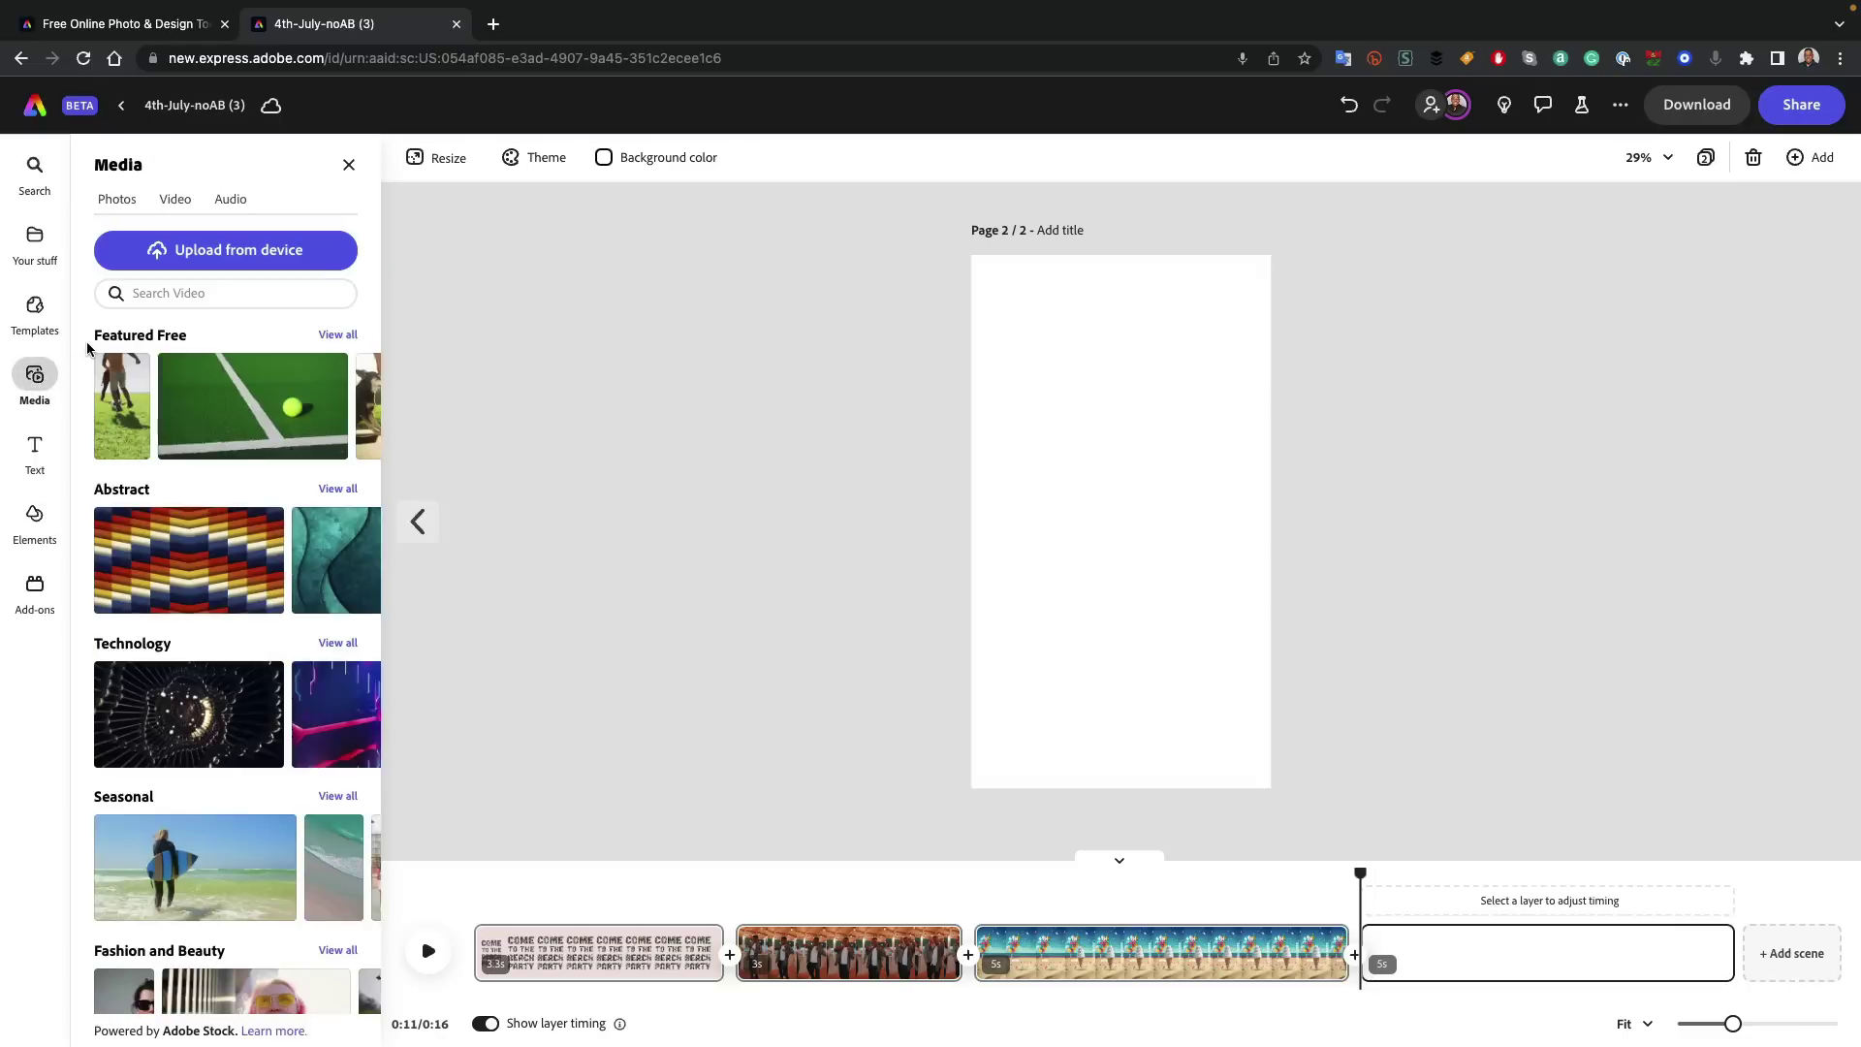
pyautogui.click(187, 254)
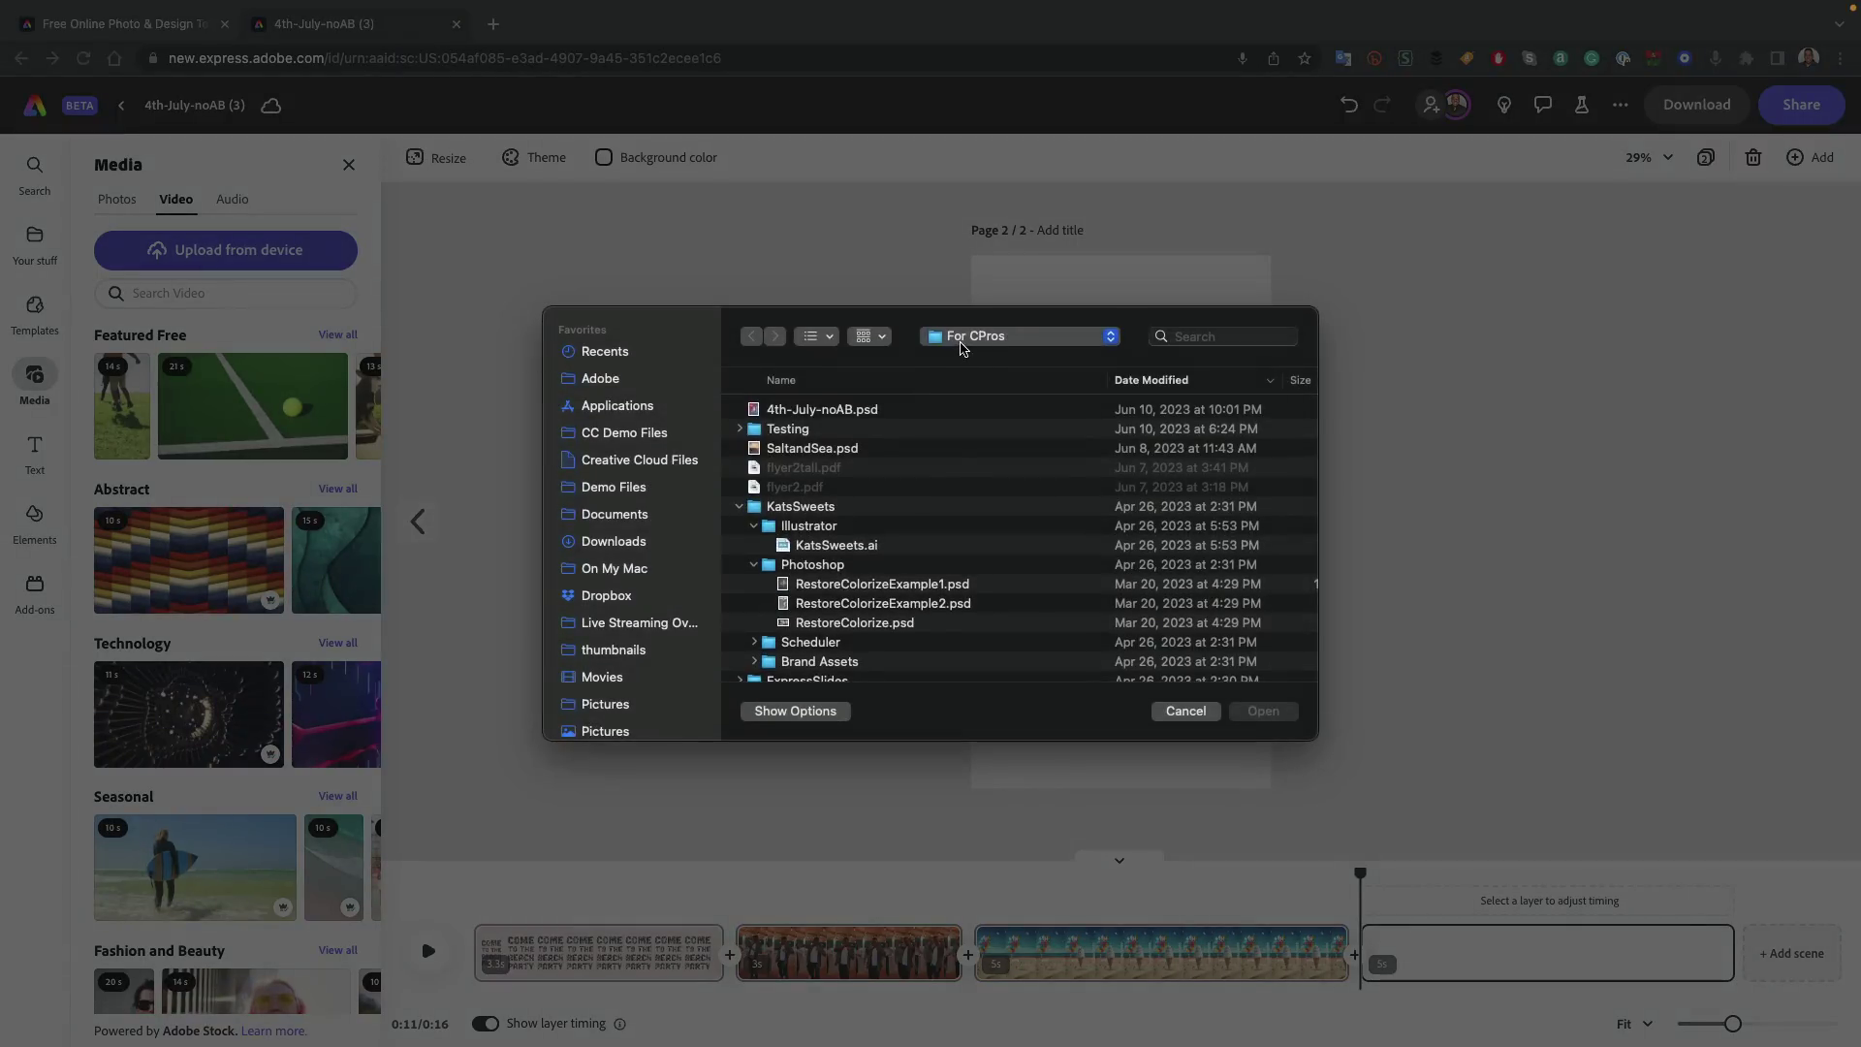
pyautogui.click(963, 340)
pyautogui.click(965, 361)
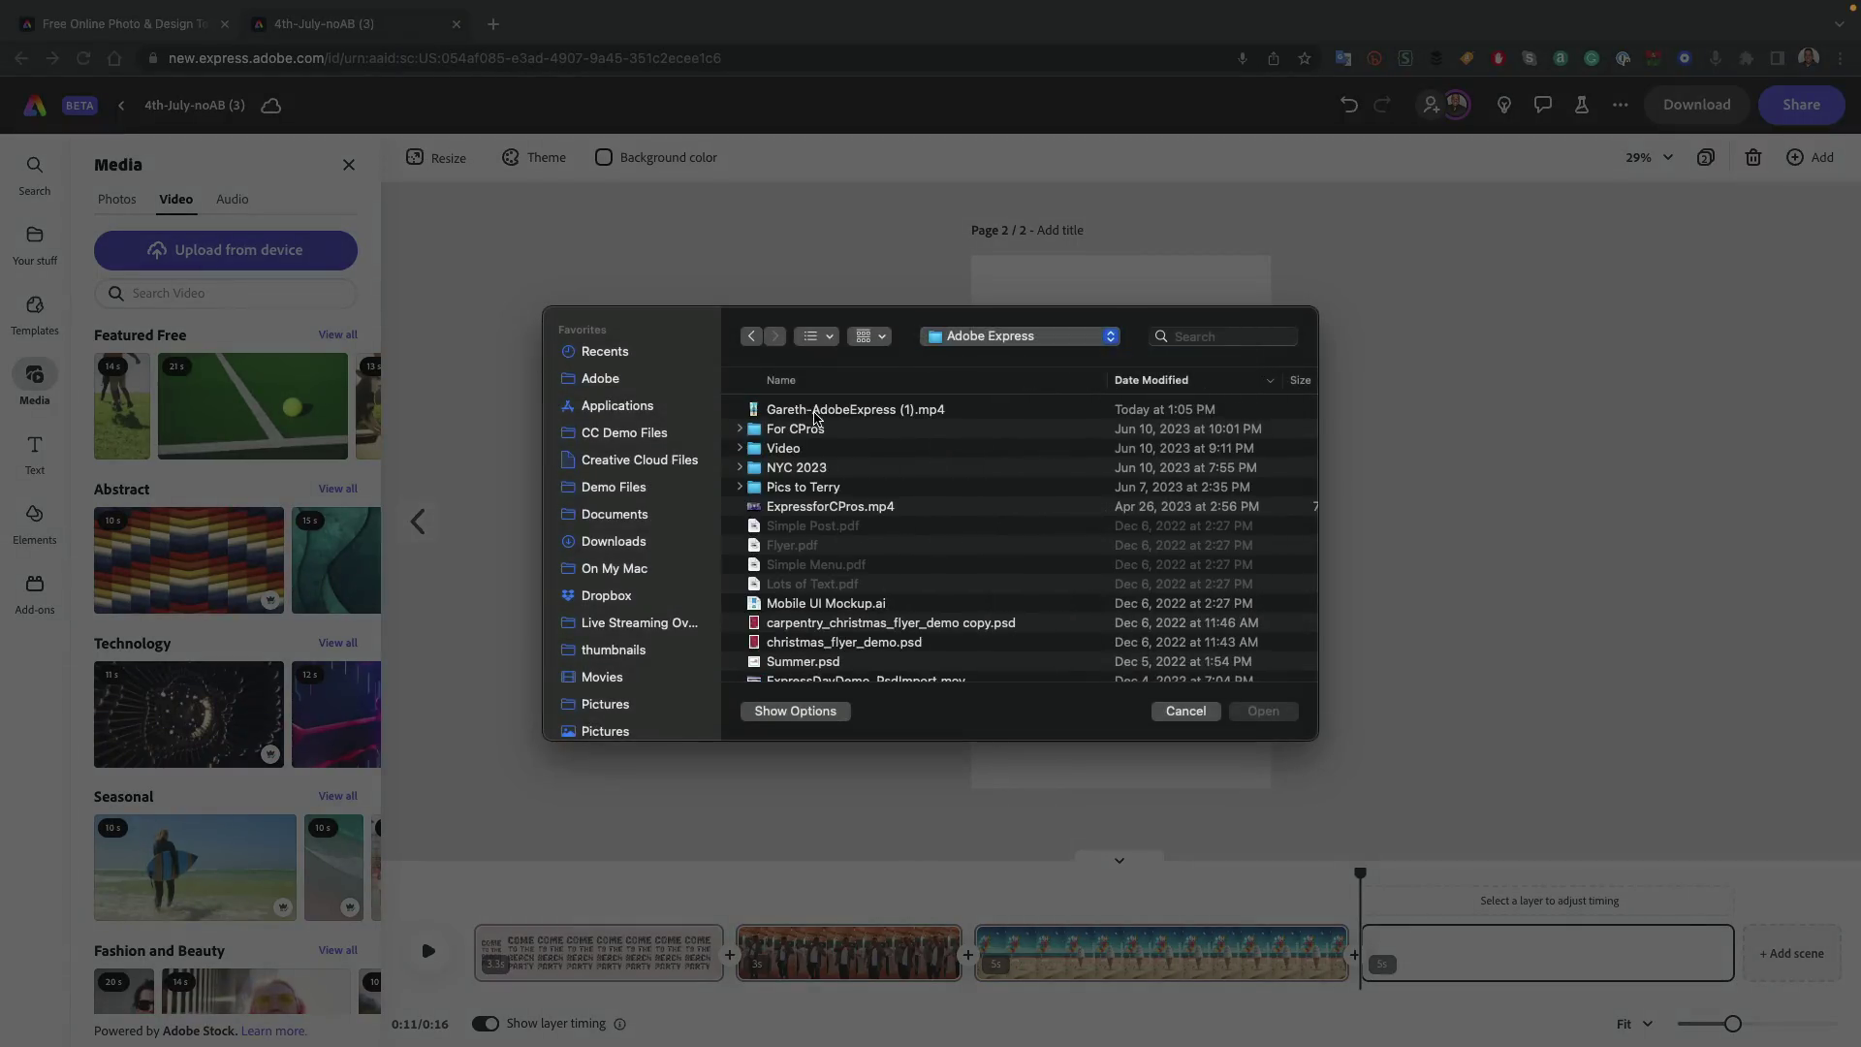
pyautogui.click(815, 411)
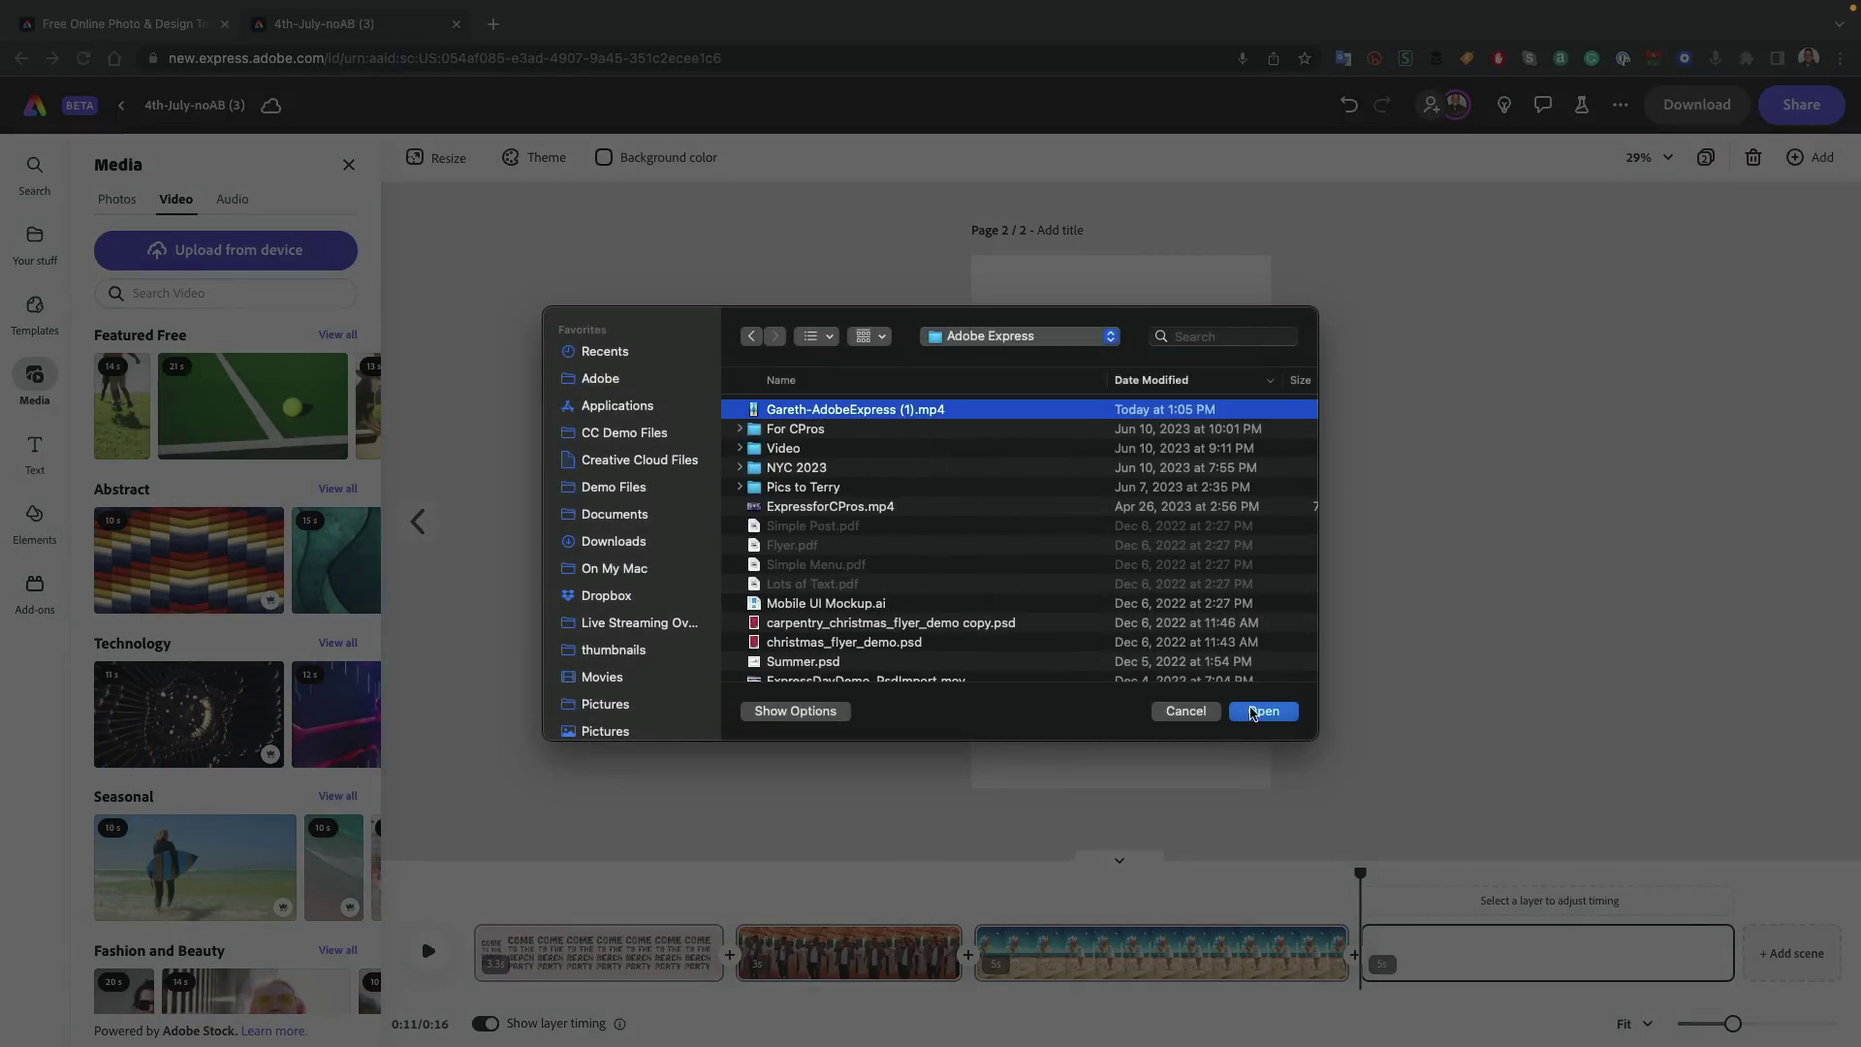
pyautogui.click(1258, 712)
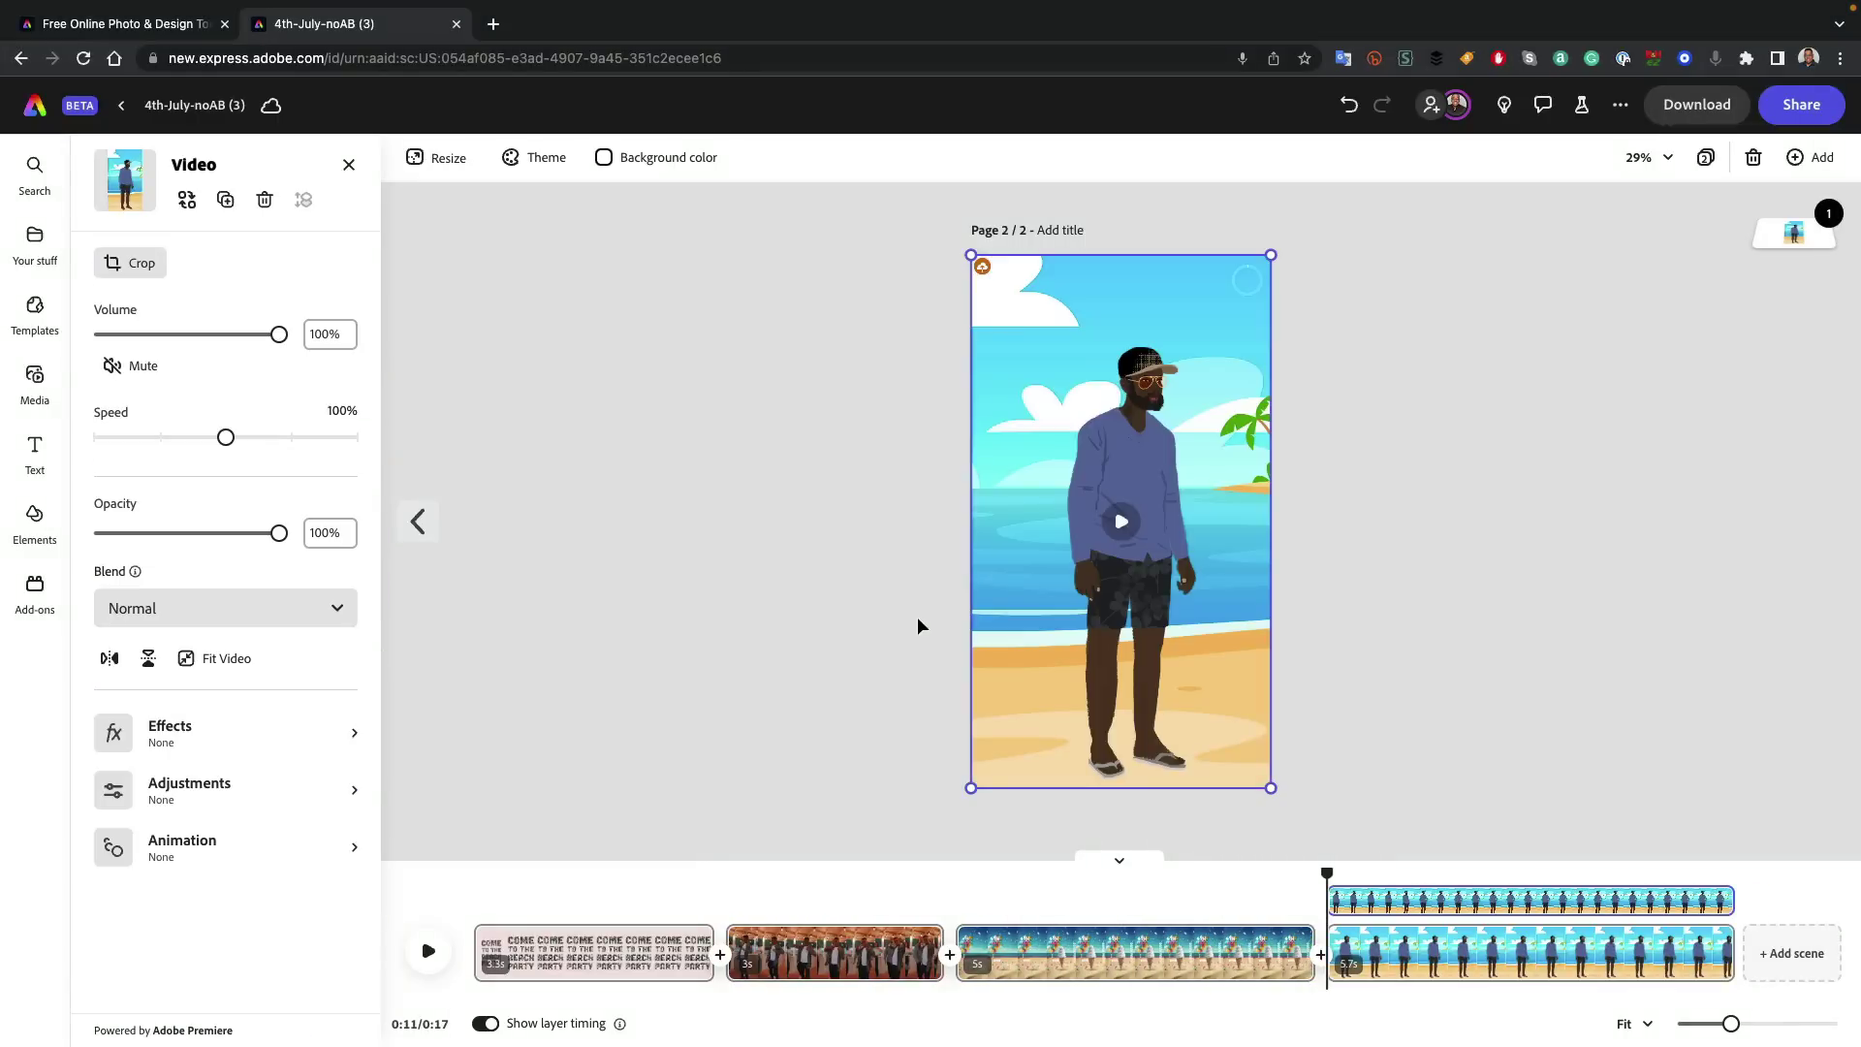
# - Move the animated character scene into second place and rewind the playhead to 0:00
pyautogui.moveTo(1417, 940)
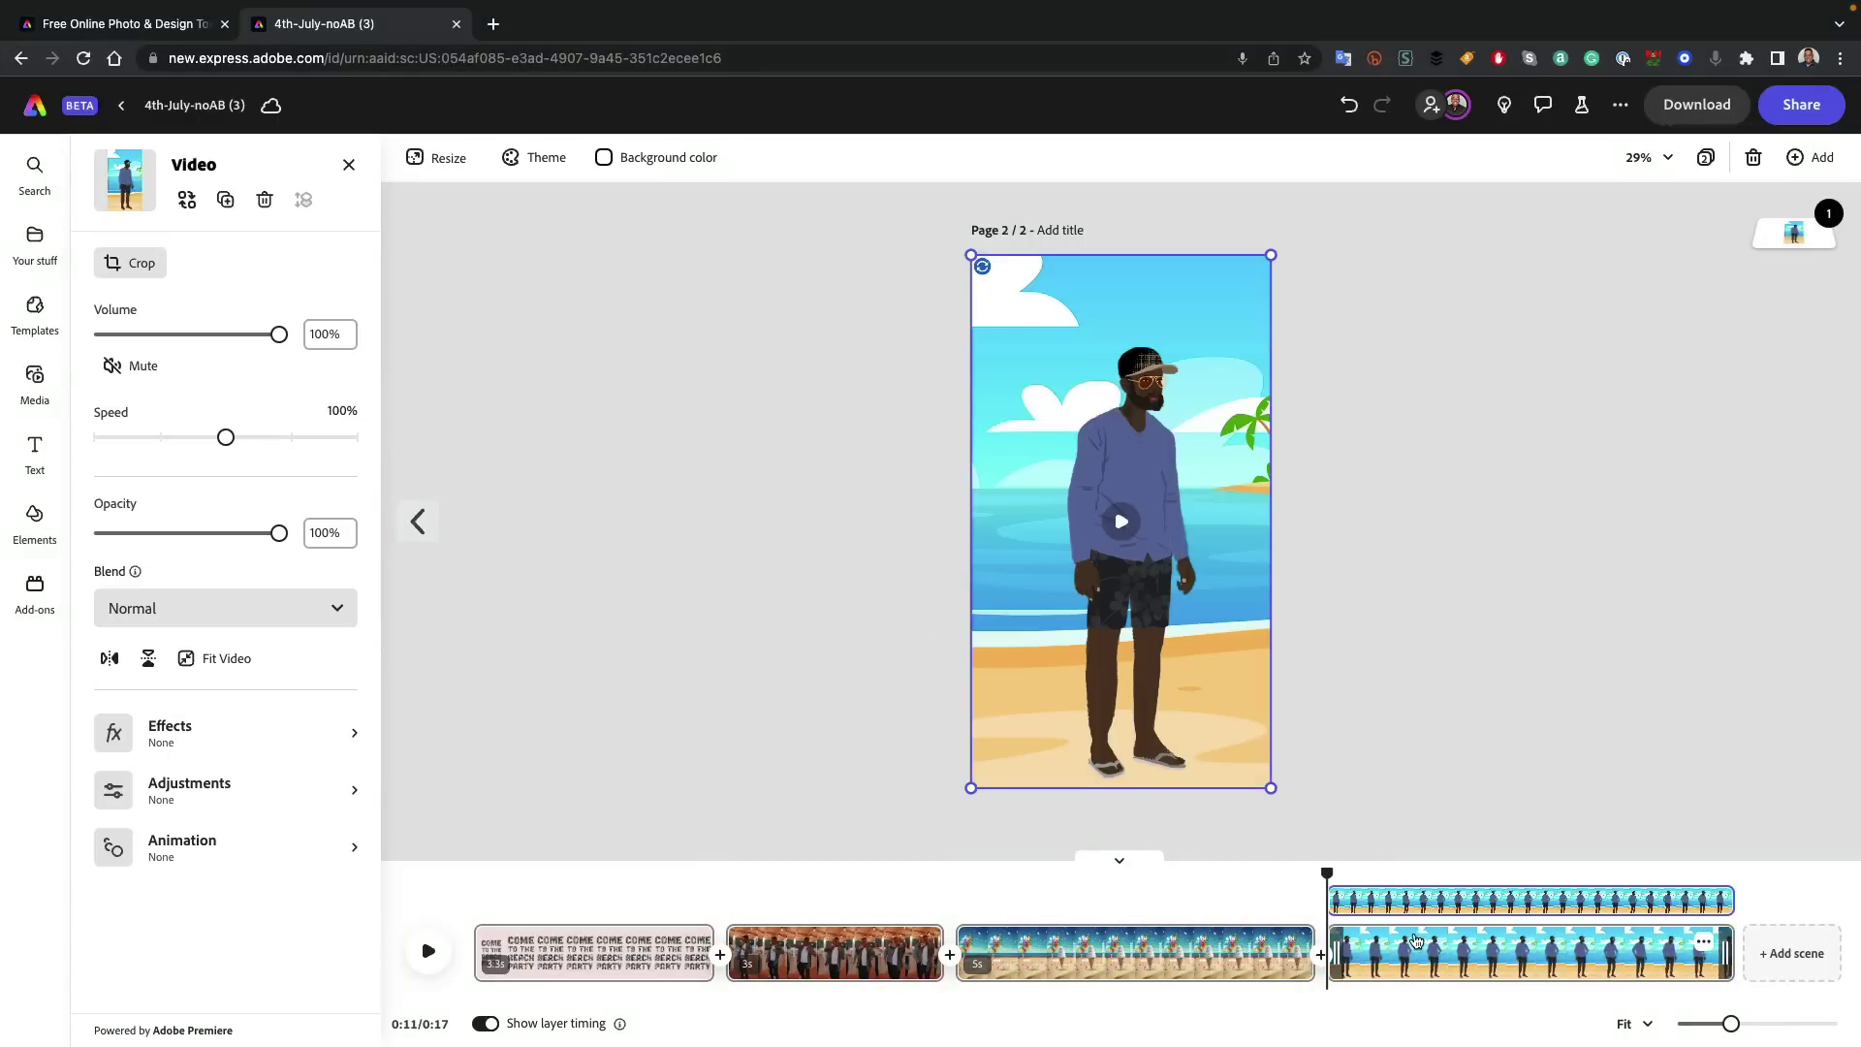
pyautogui.moveTo(1417, 941); pyautogui.dragTo(1173, 960)
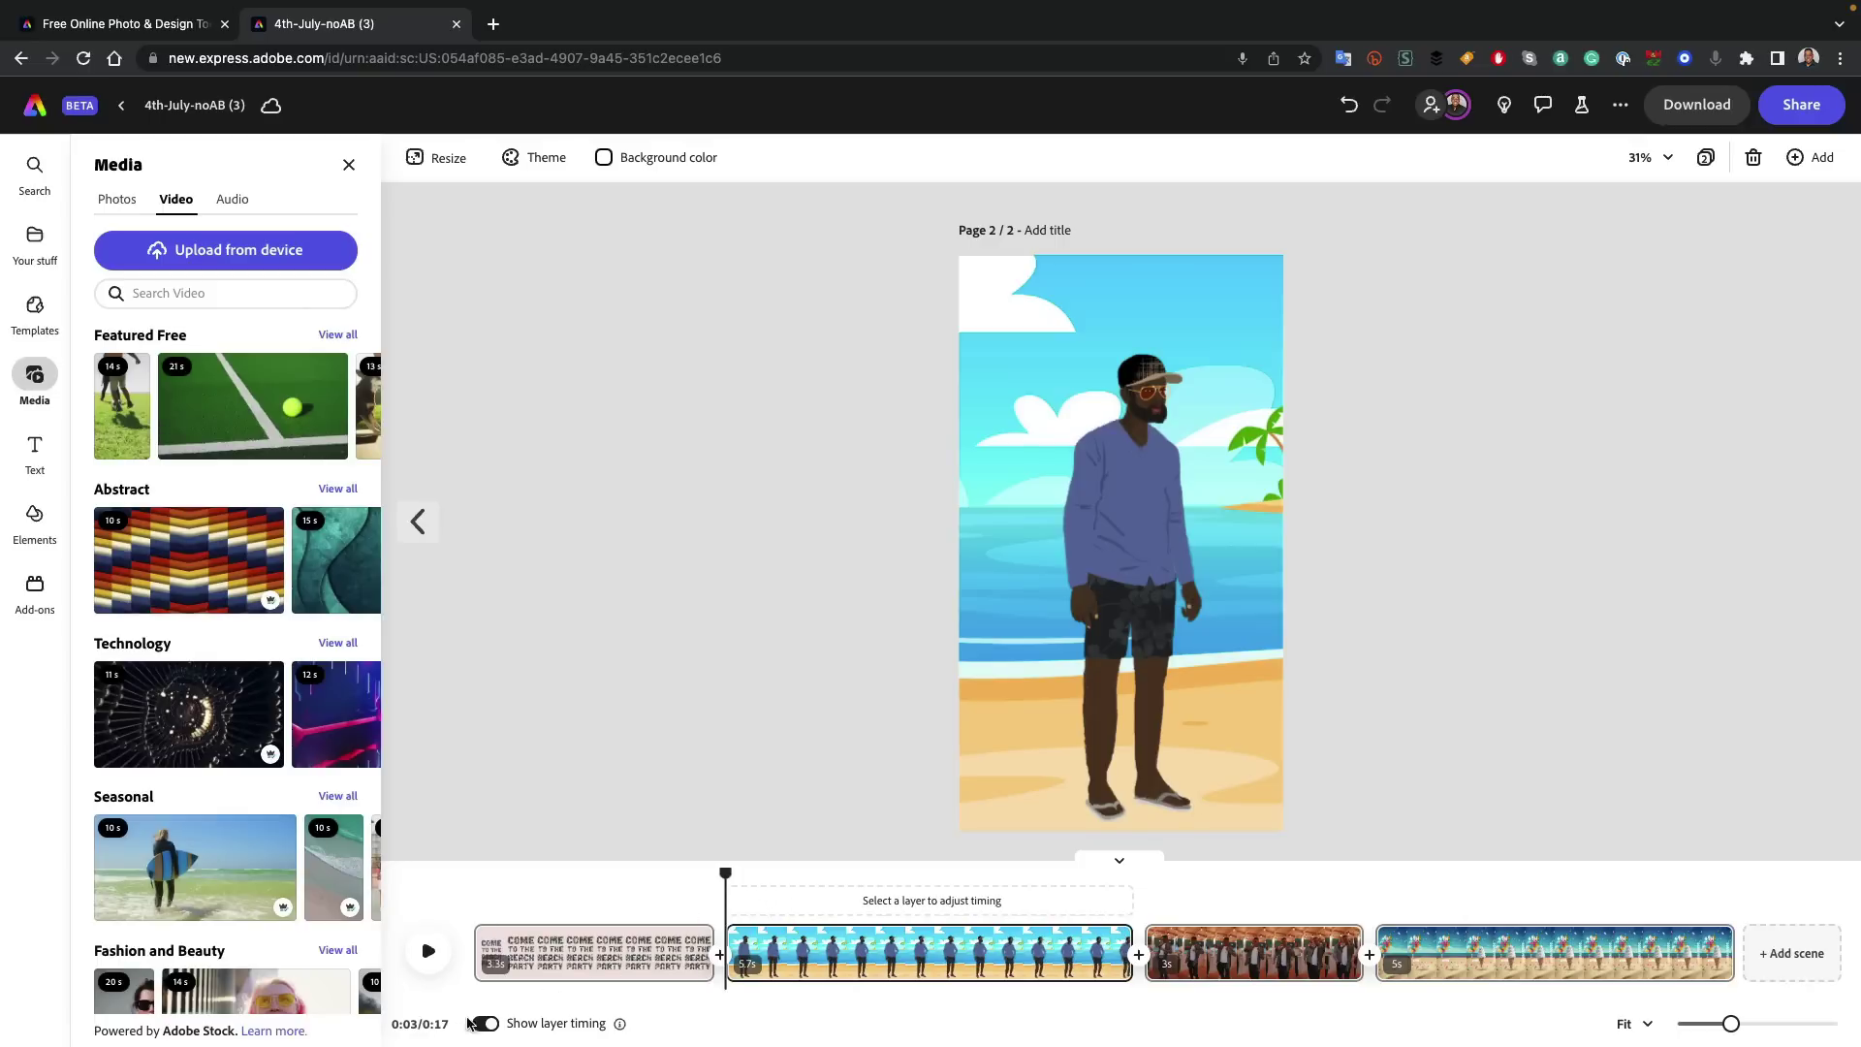
pyautogui.moveTo(722, 874); pyautogui.dragTo(474, 874)
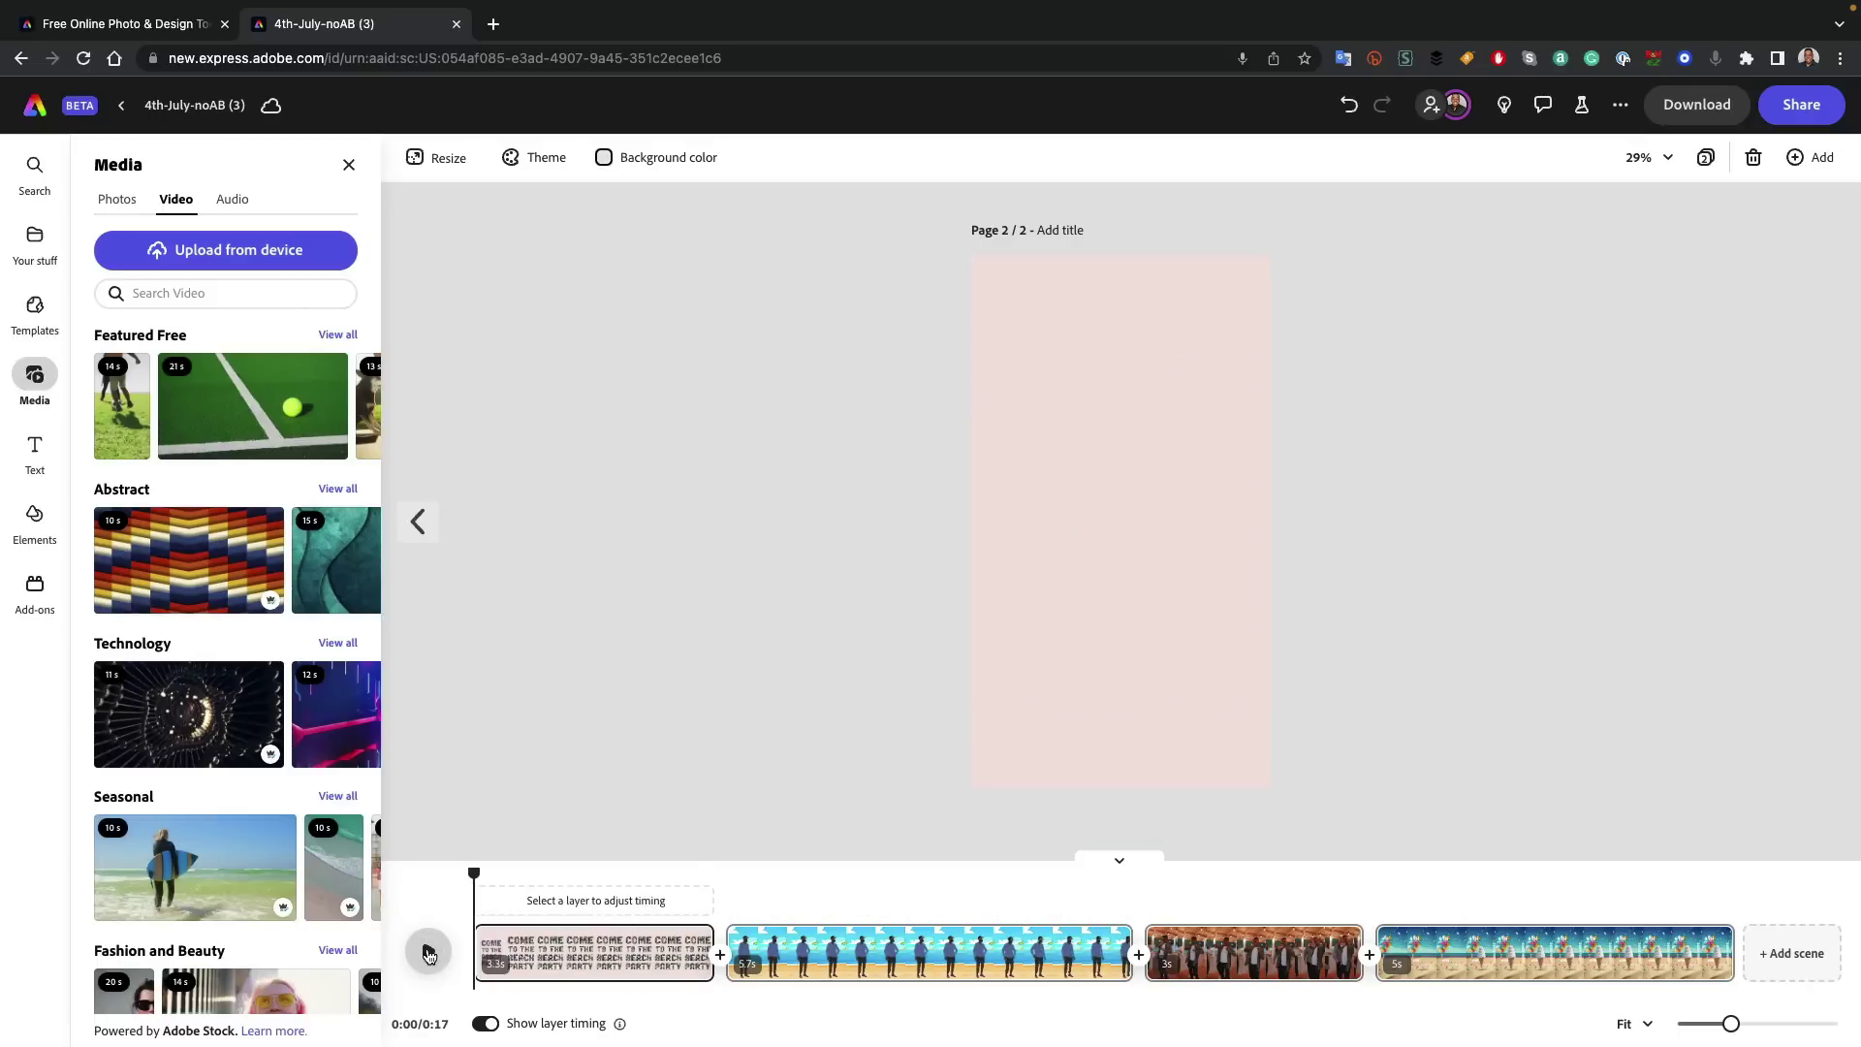
# - Play the 17-second reel from the start, opening on the glitter headline
pyautogui.click(428, 955)
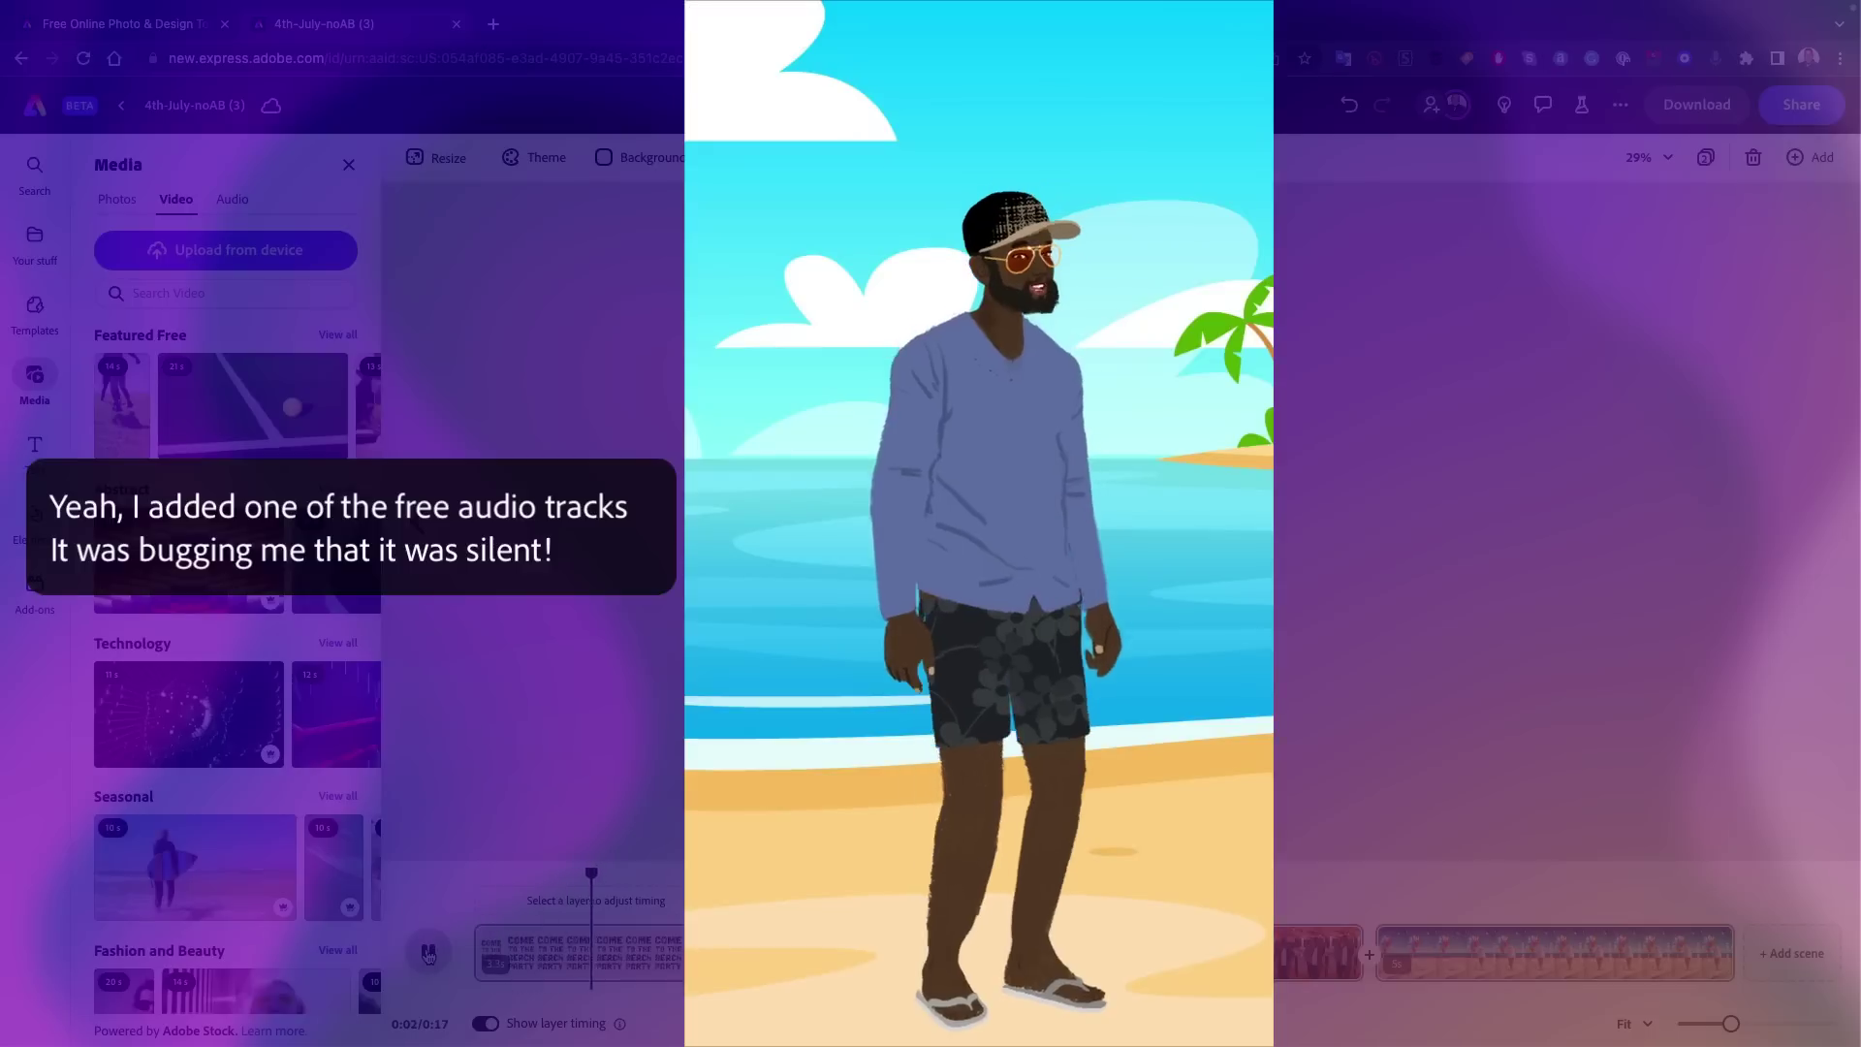